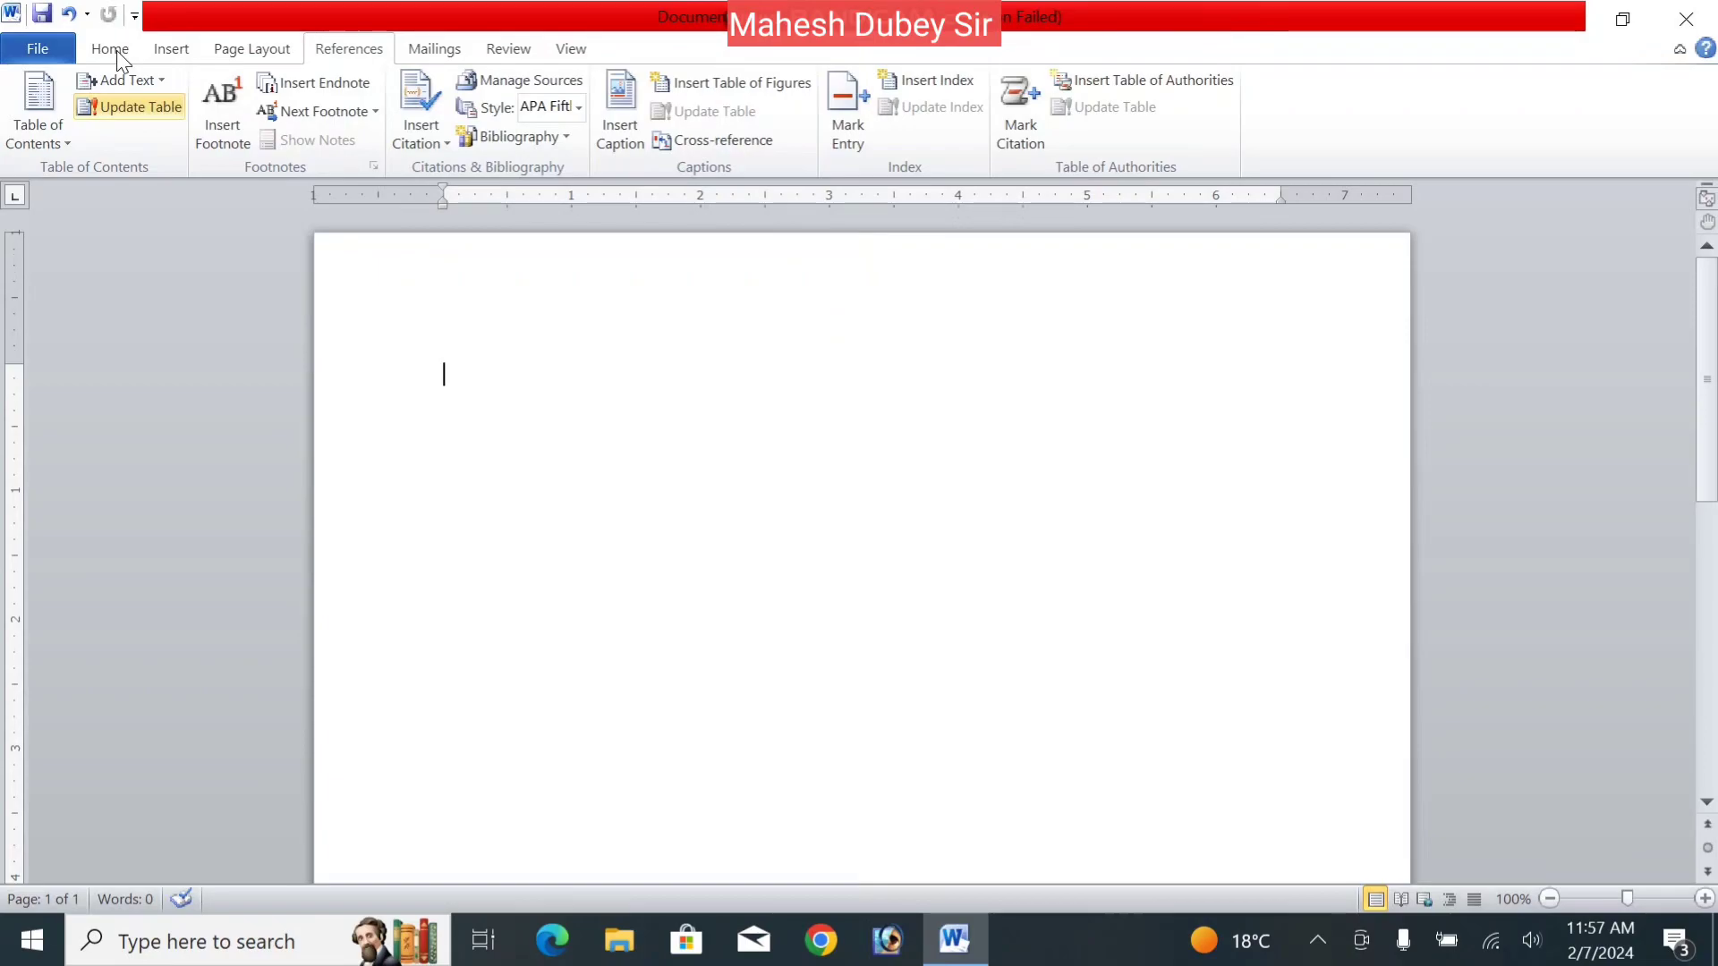
pyautogui.click(169, 51)
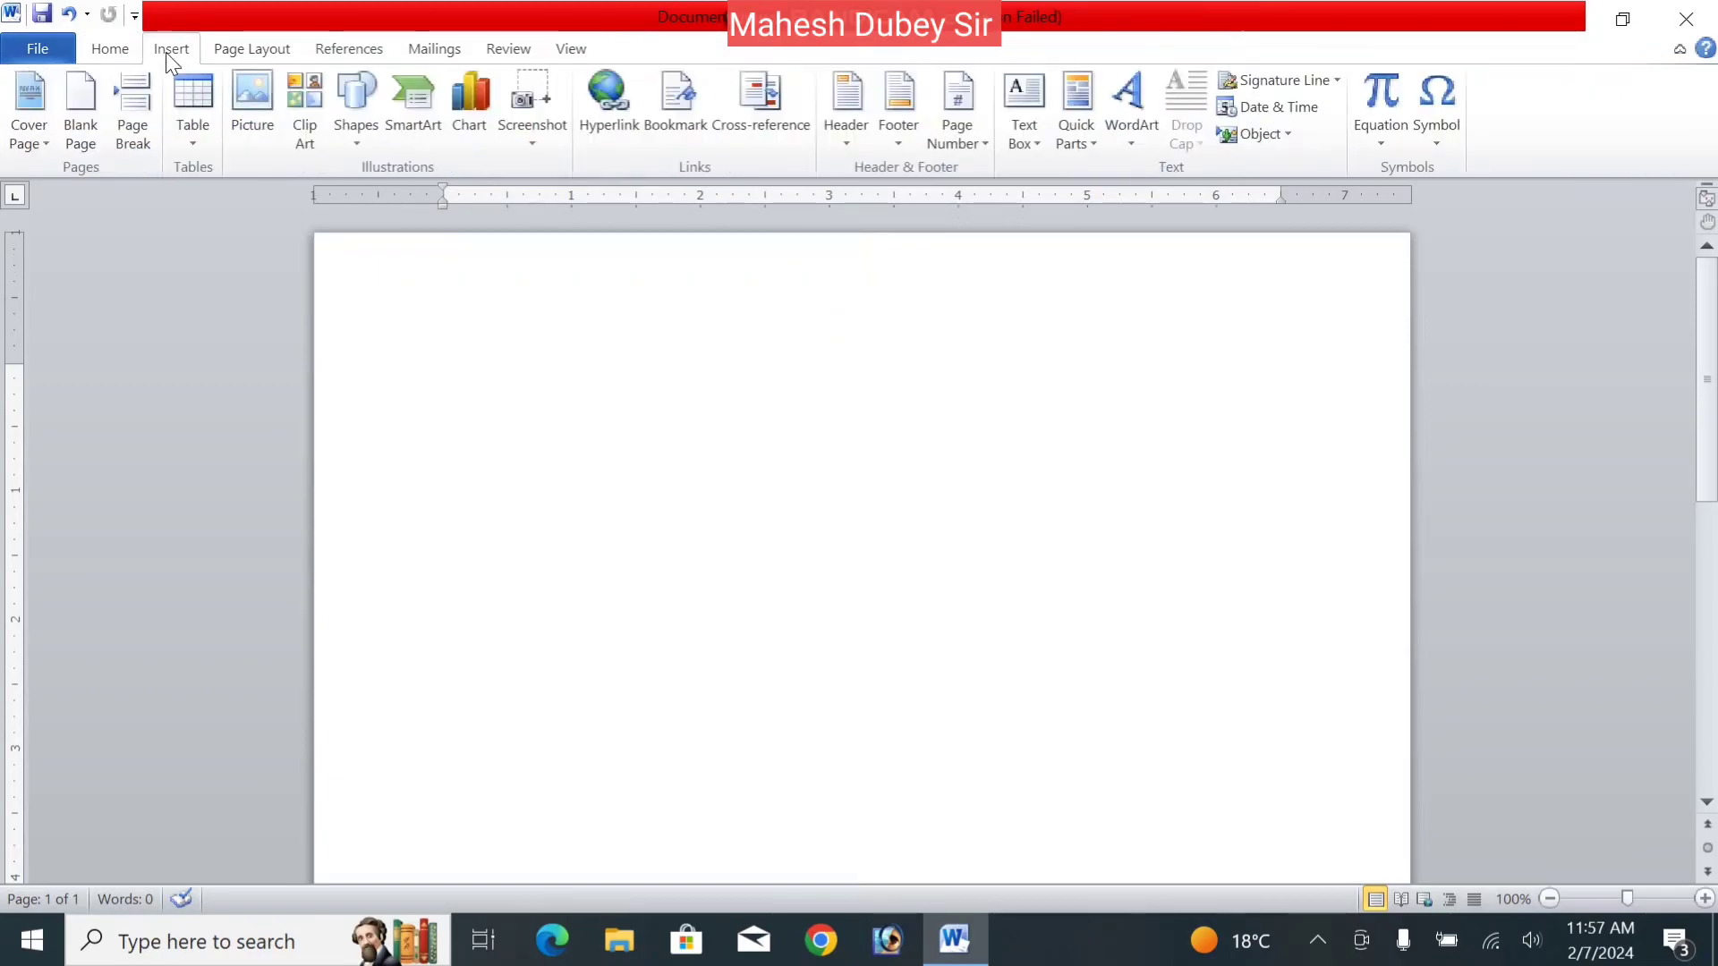
pyautogui.click(234, 51)
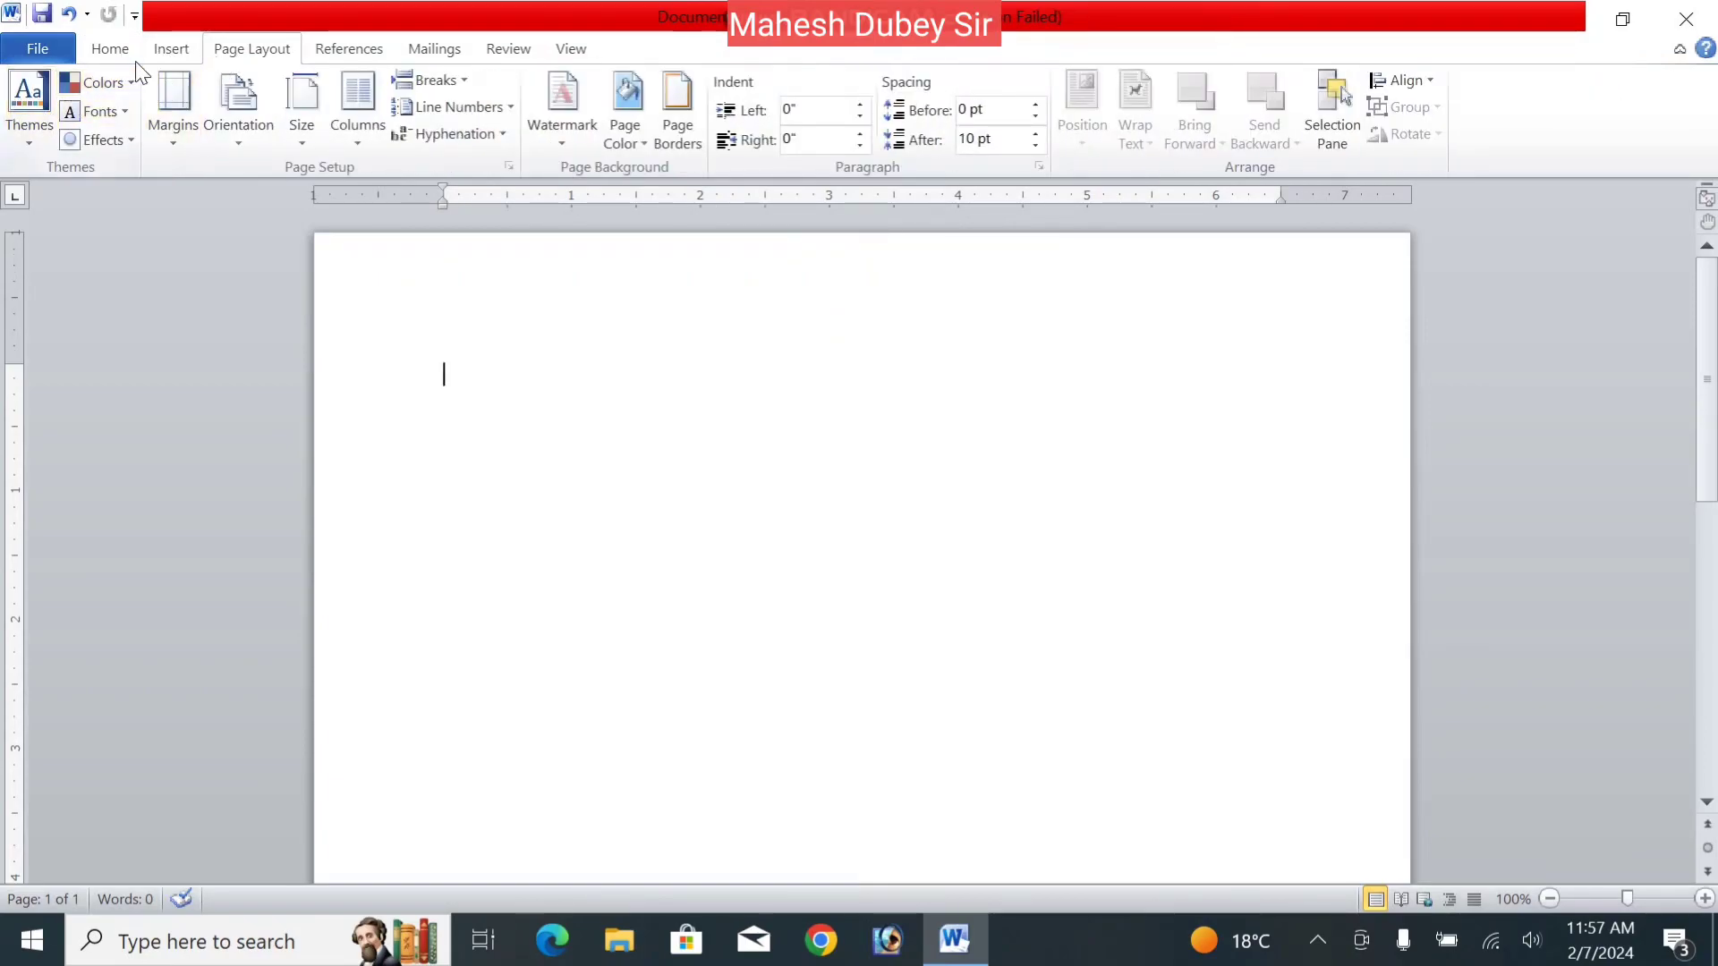
pyautogui.click(164, 52)
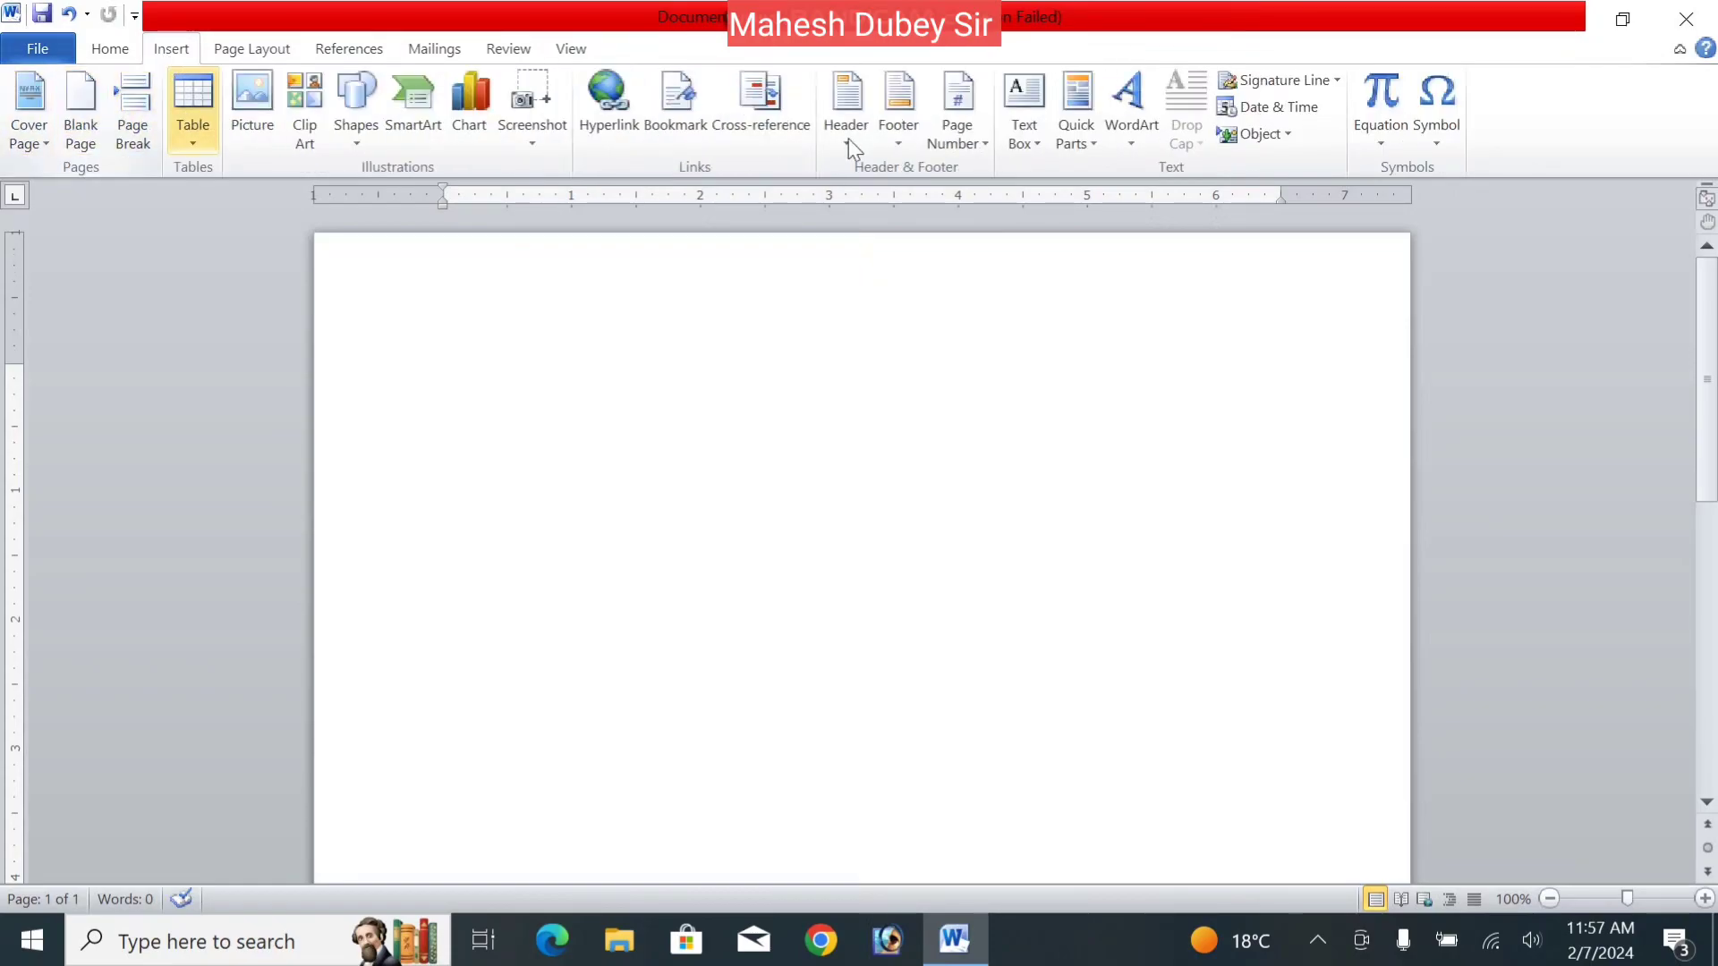
pyautogui.click(909, 143)
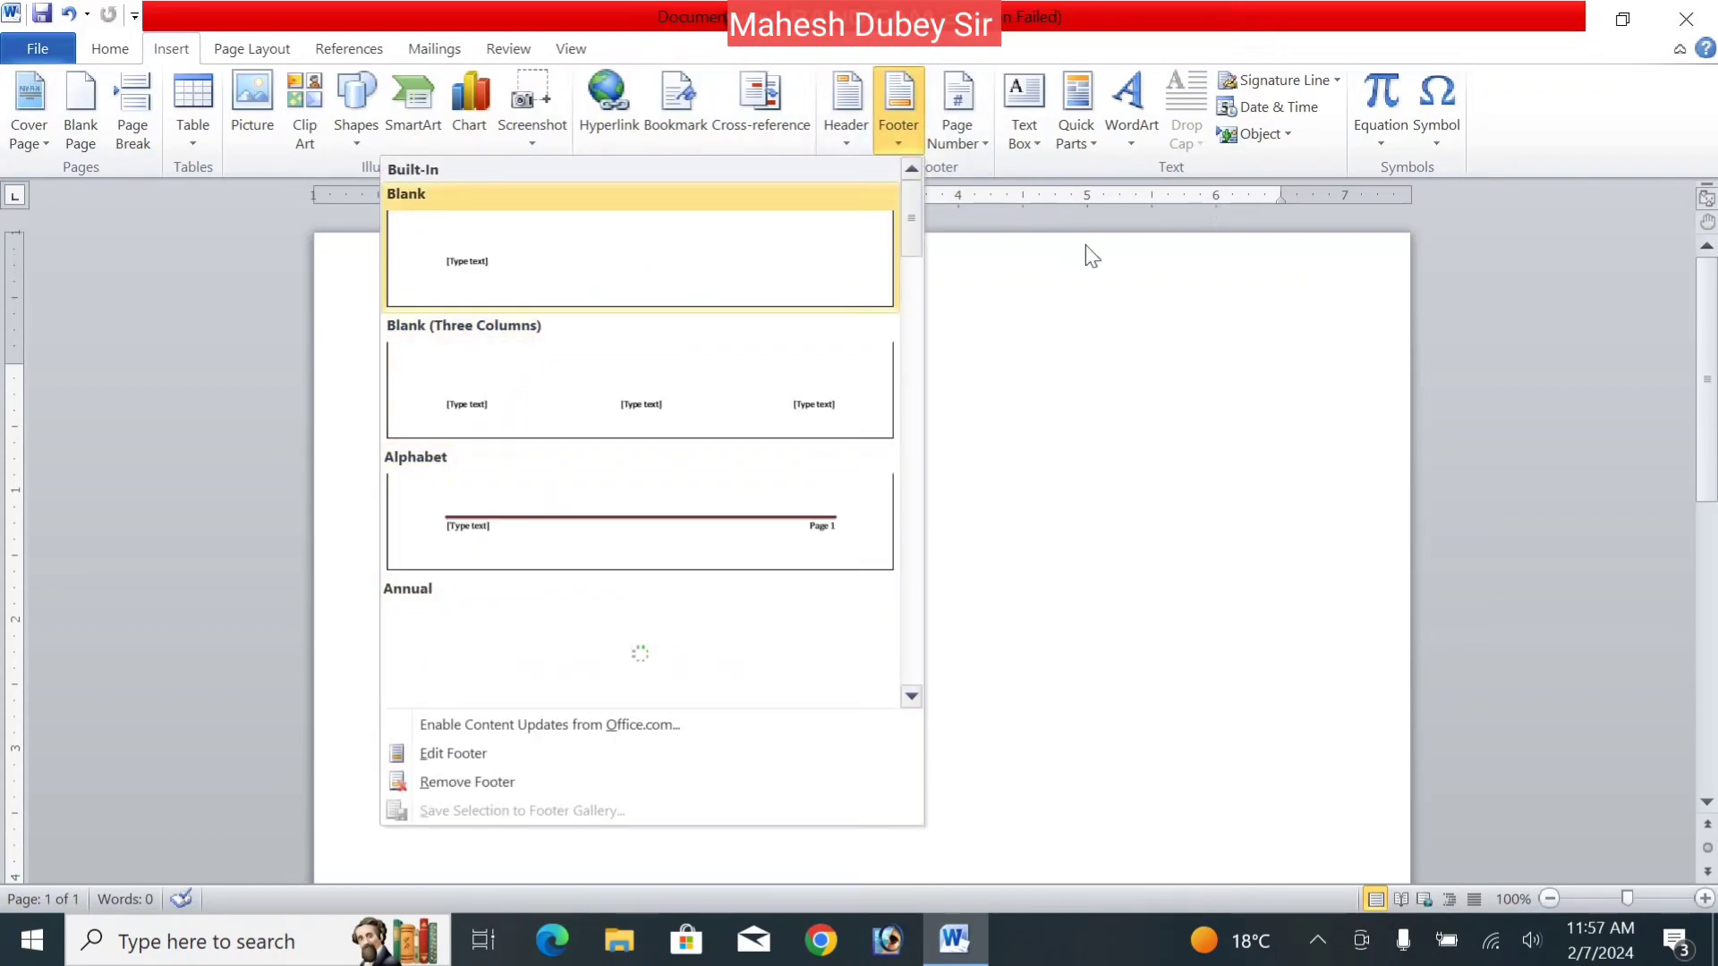
pyautogui.click(1042, 449)
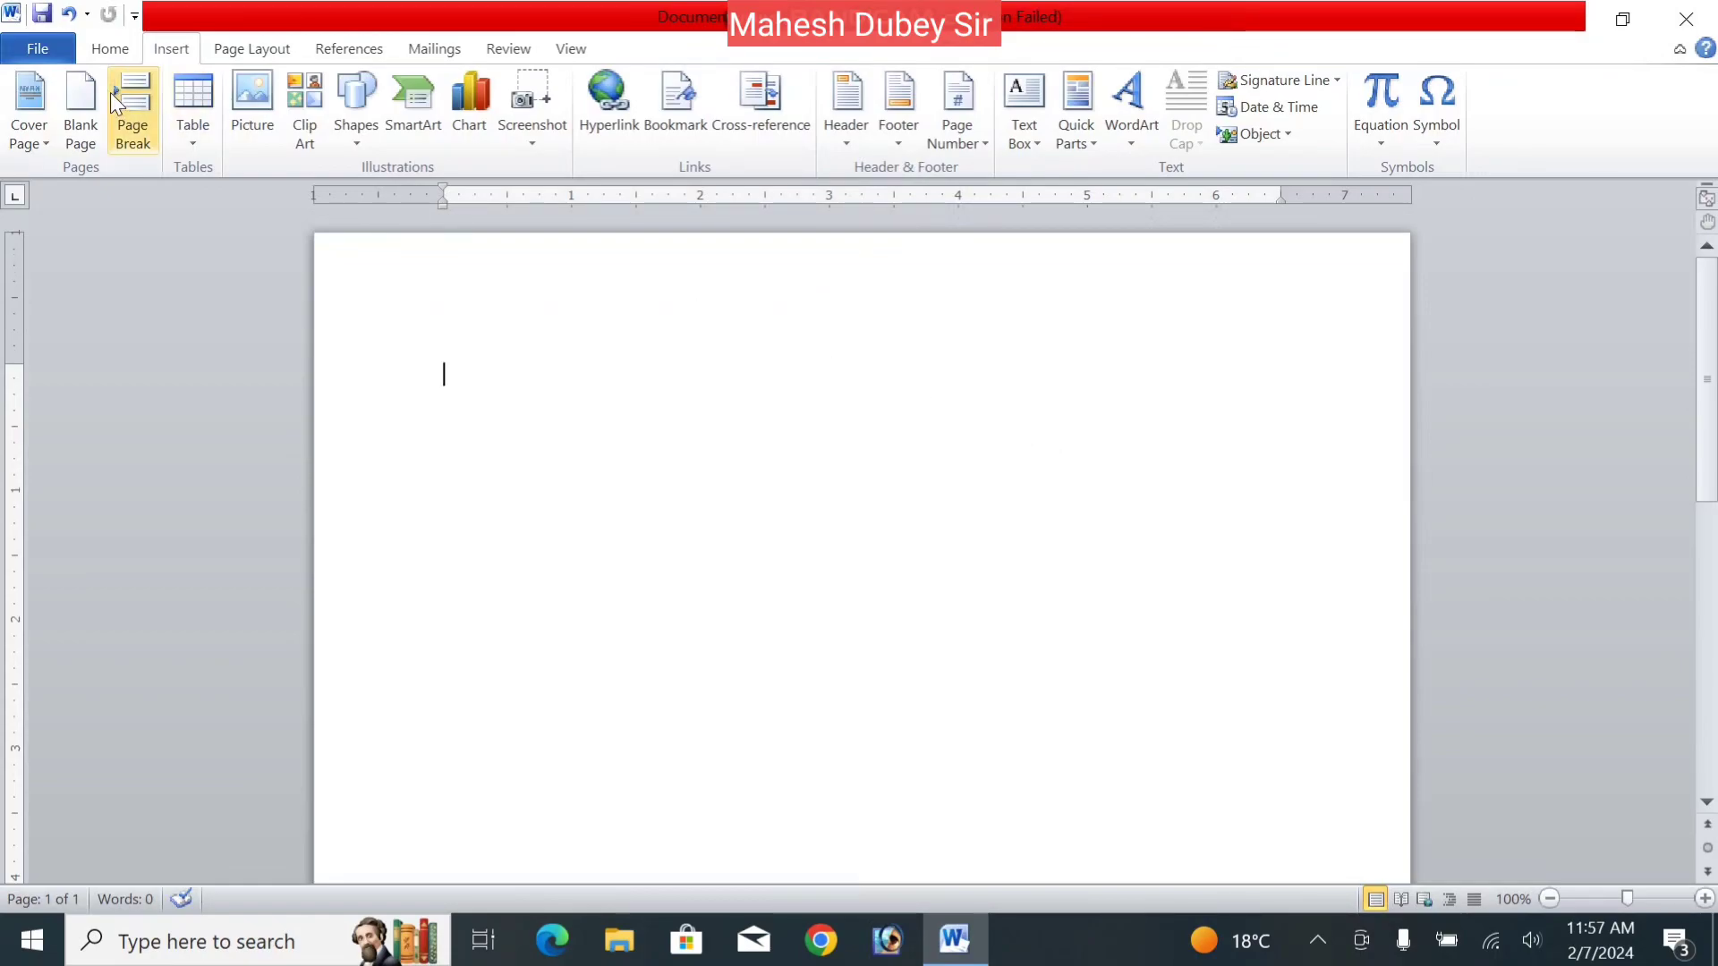
pyautogui.click(110, 50)
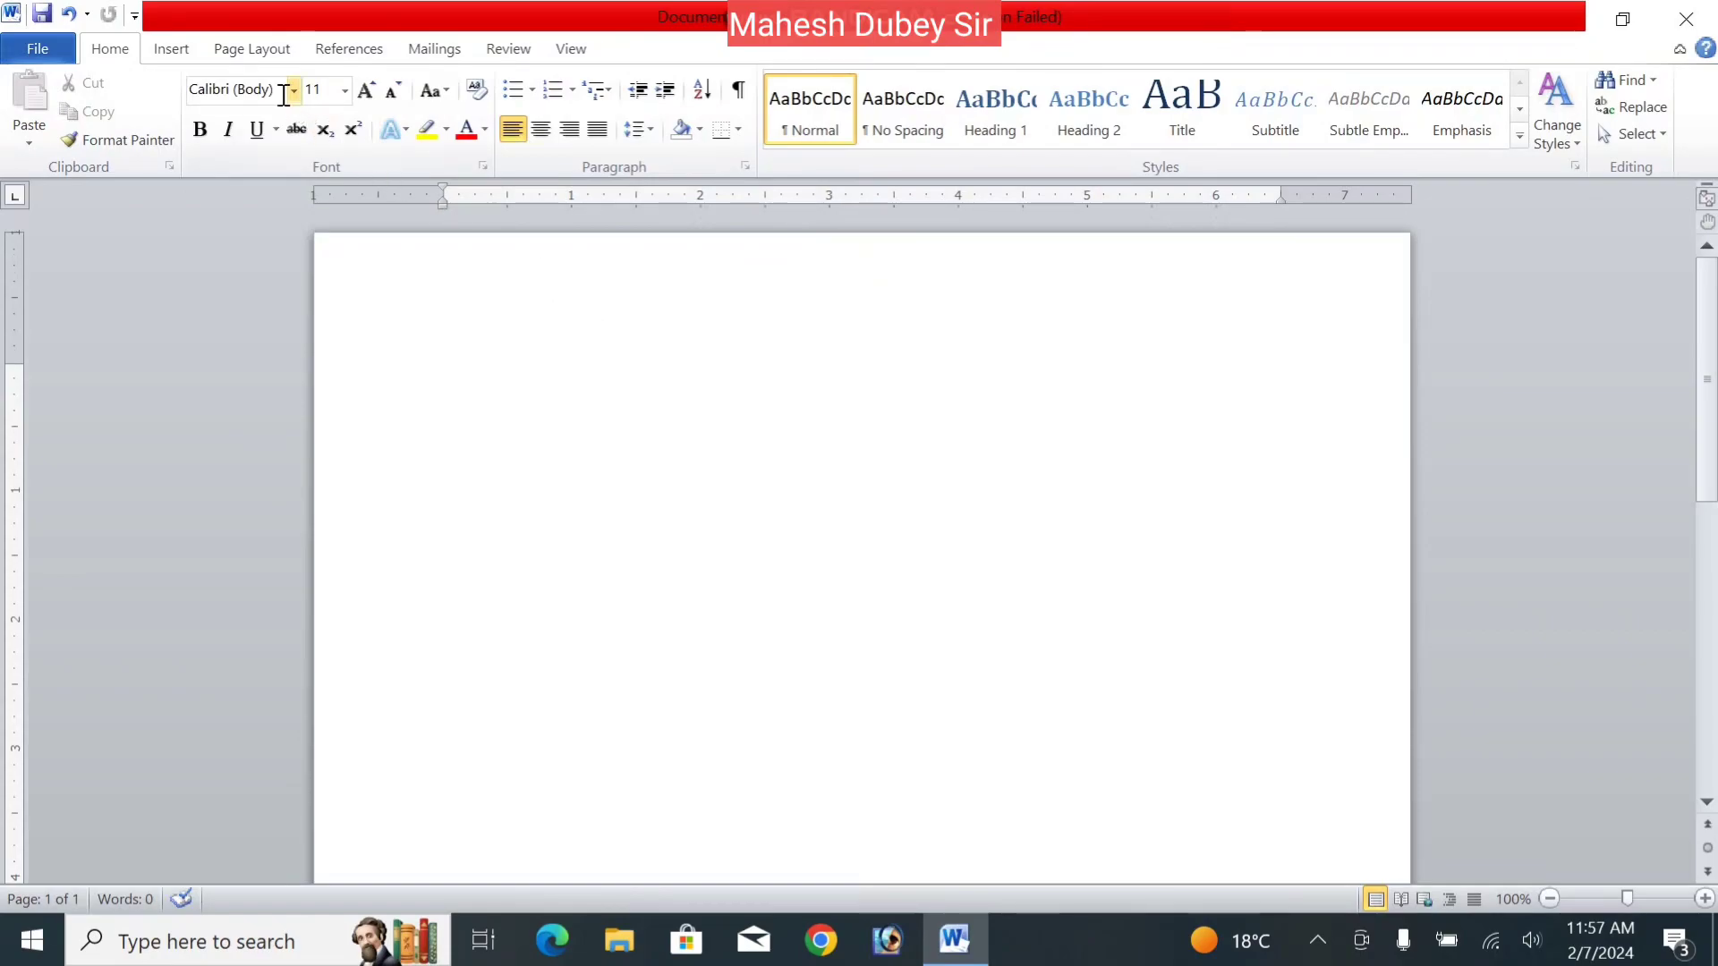
pyautogui.click(253, 50)
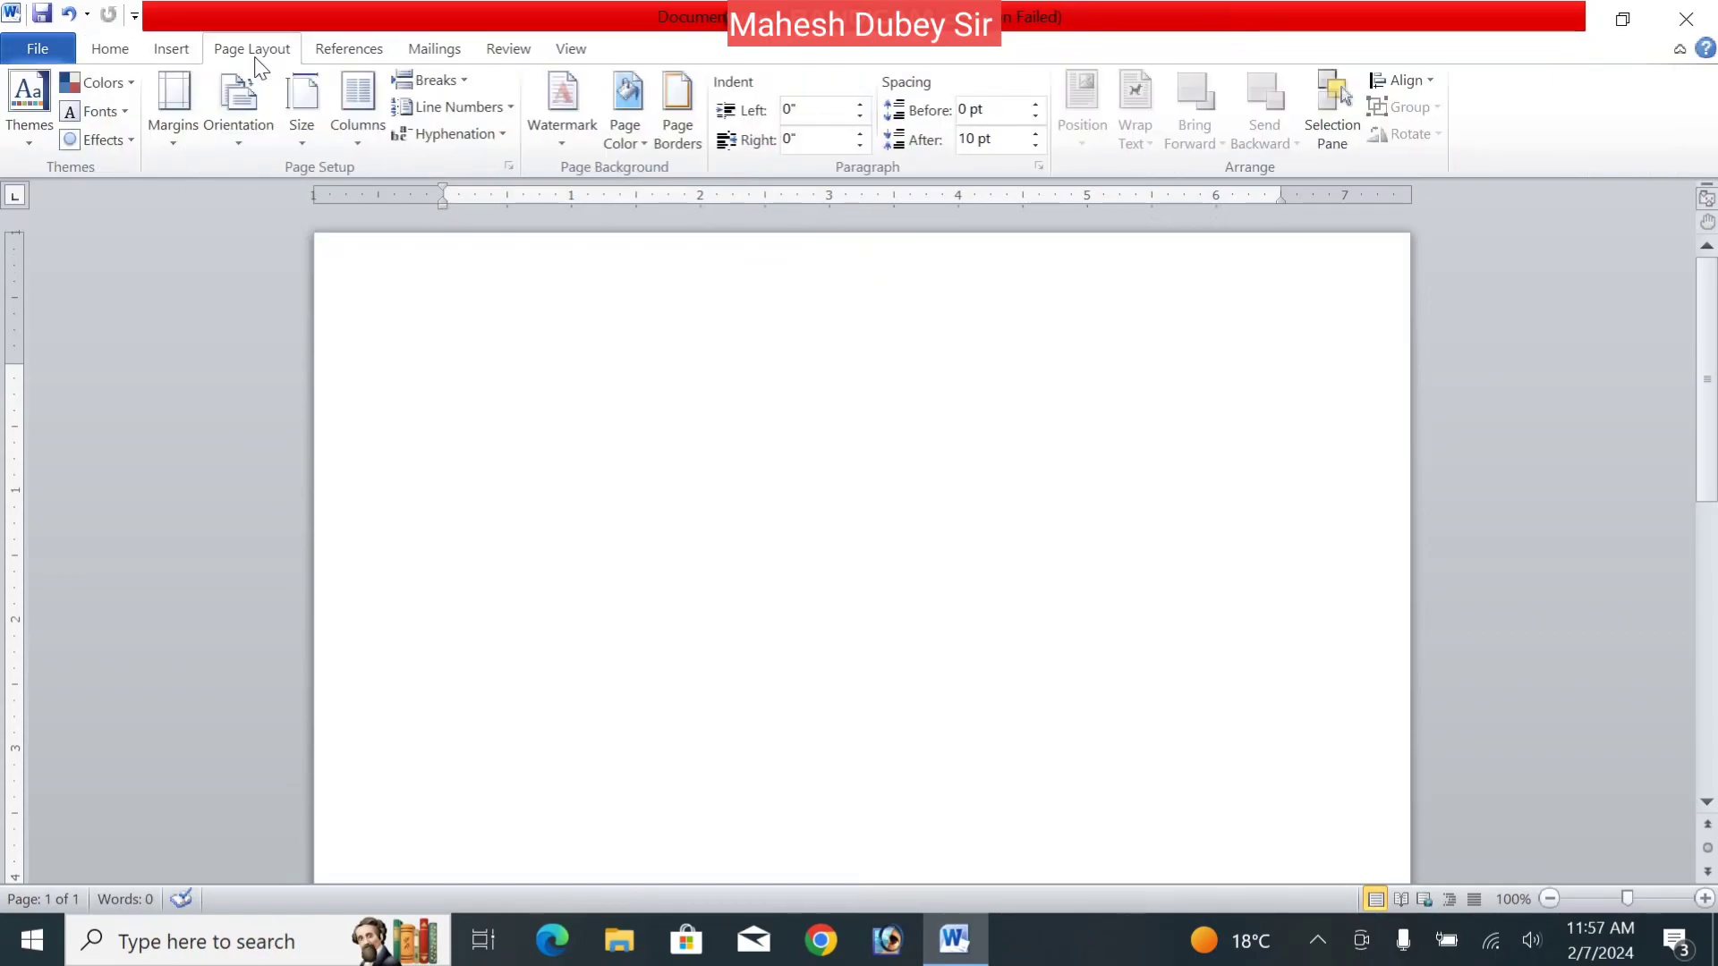
# - Insert the Automatic Table 1 table of contents into the blank document
pyautogui.click(351, 52)
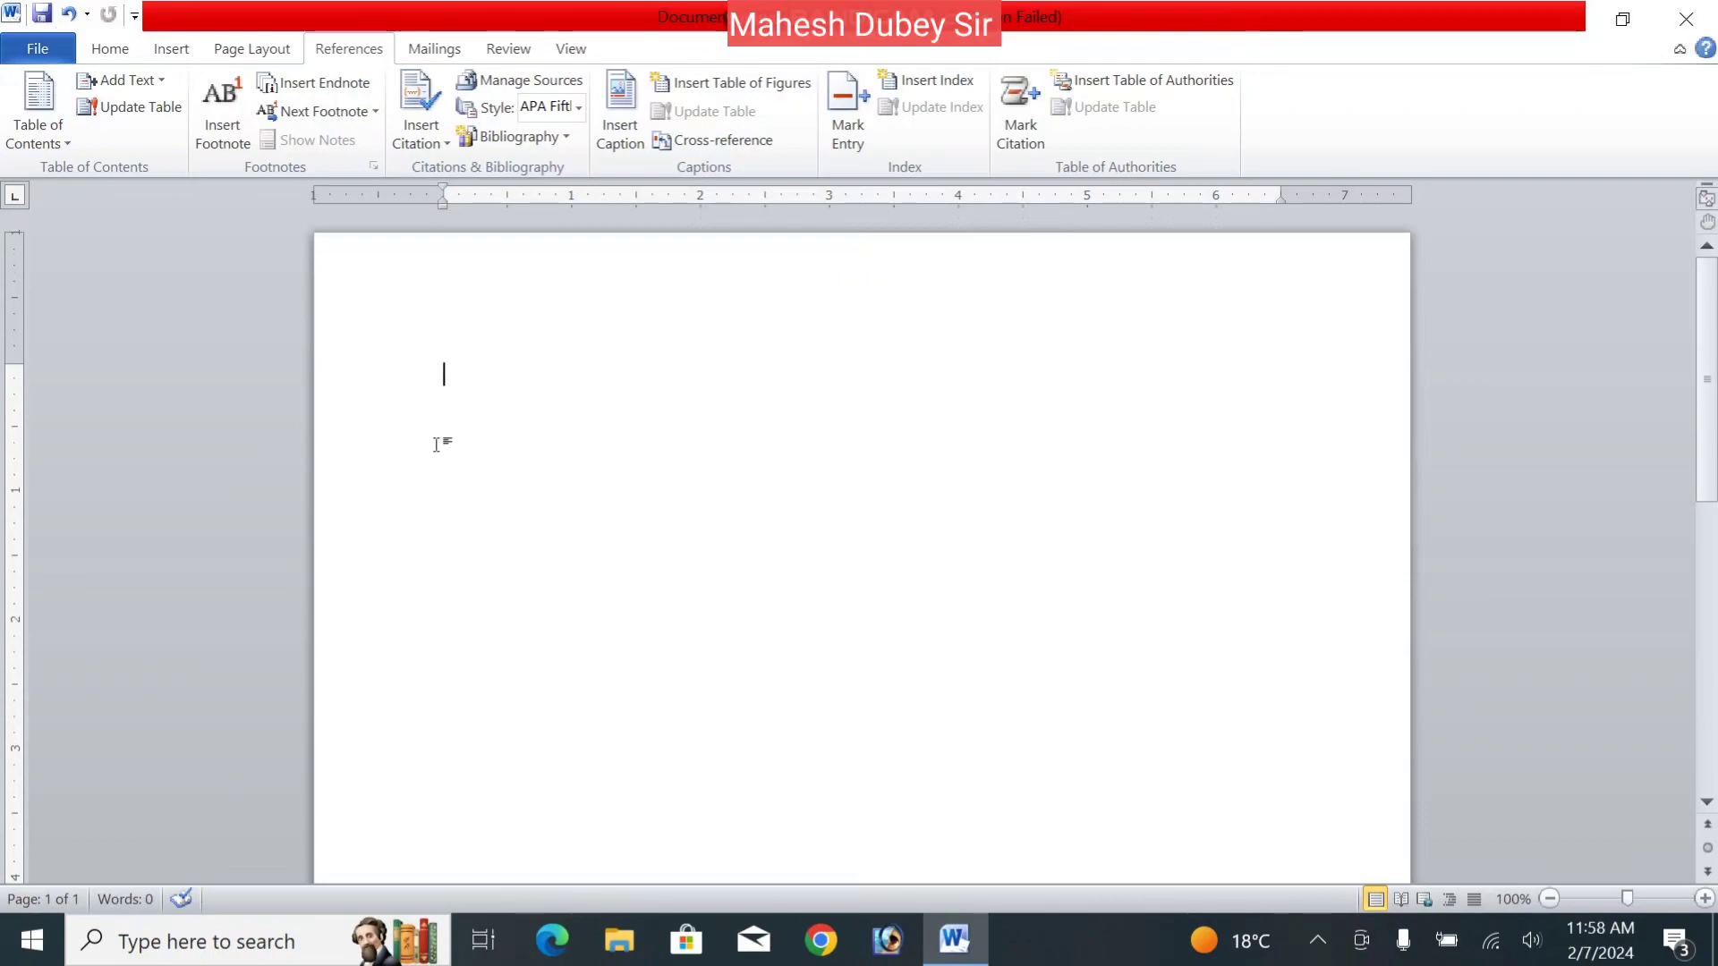
pyautogui.click(61, 147)
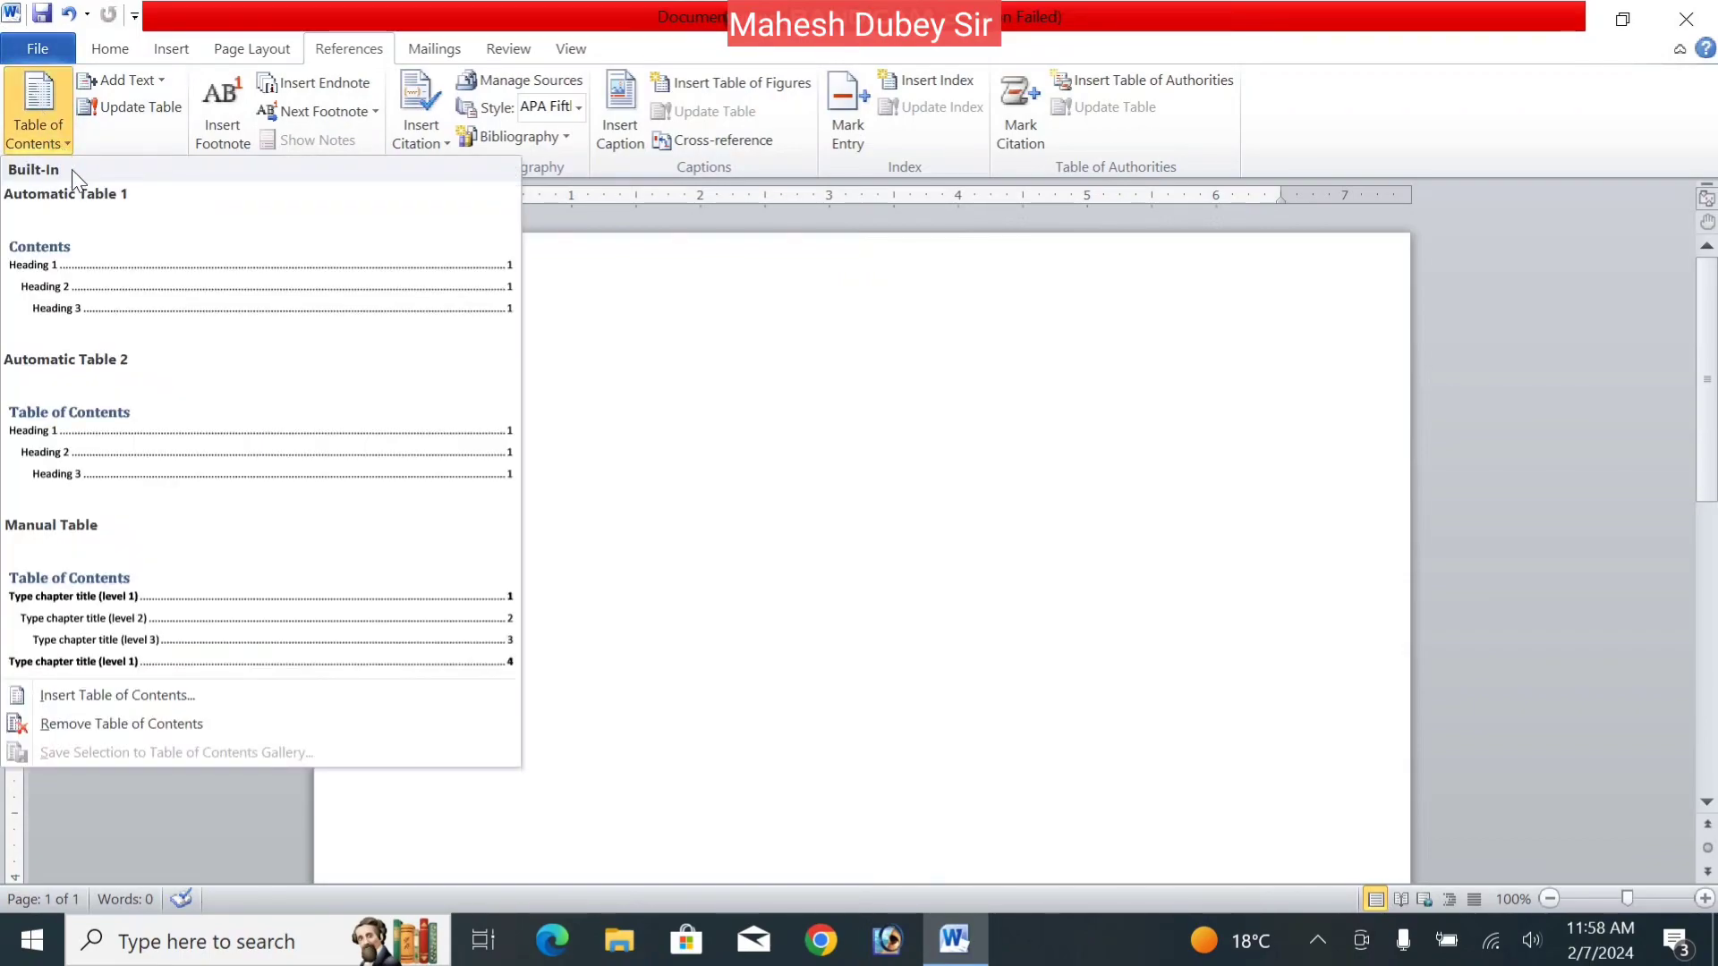
pyautogui.click(243, 334)
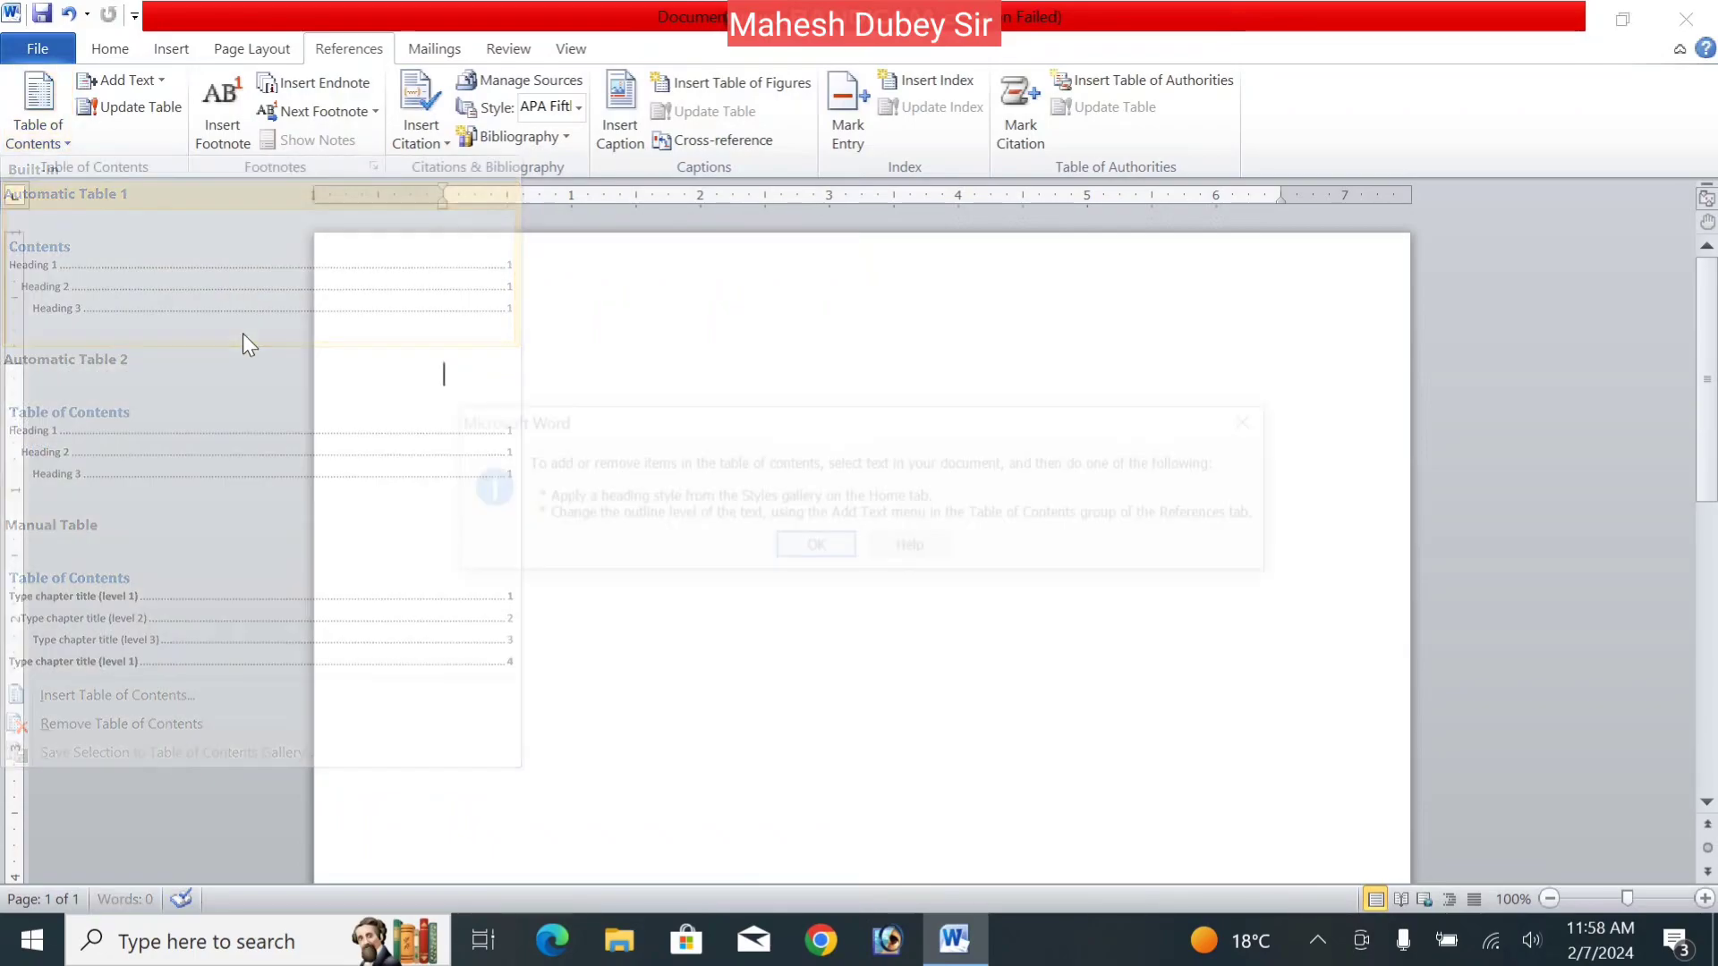
pyautogui.click(810, 549)
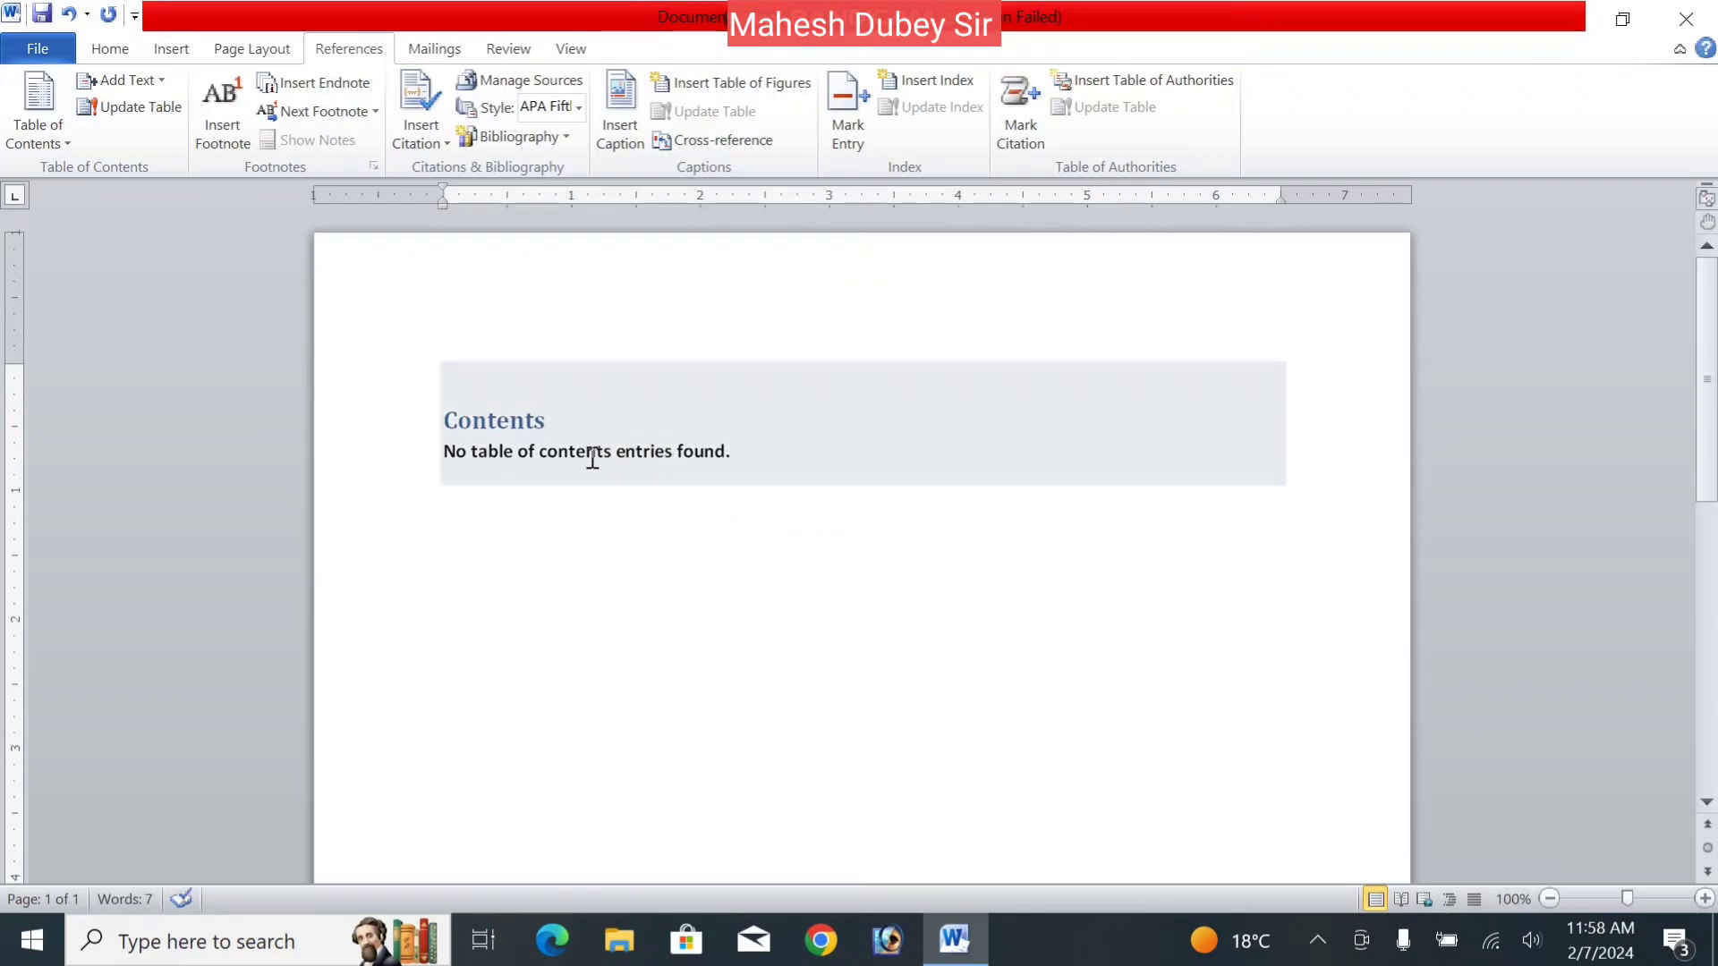
# - Delete the whole table of contents and clear everything else from the document
pyautogui.click(592, 458)
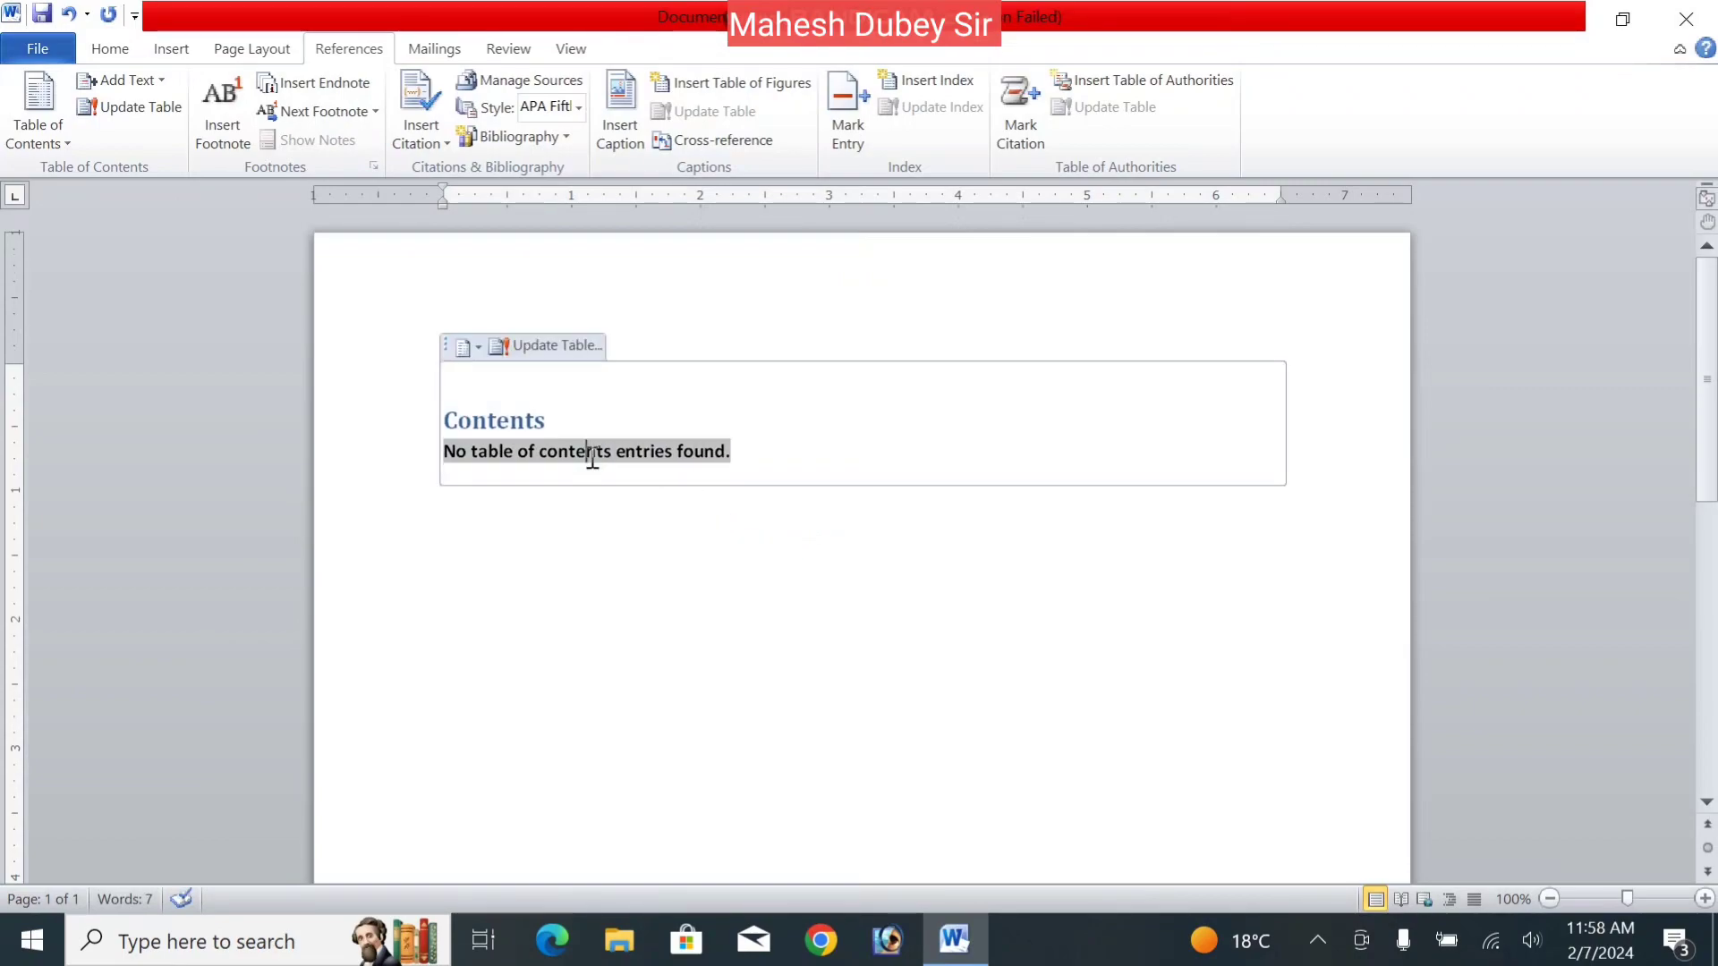
pyautogui.click(447, 349)
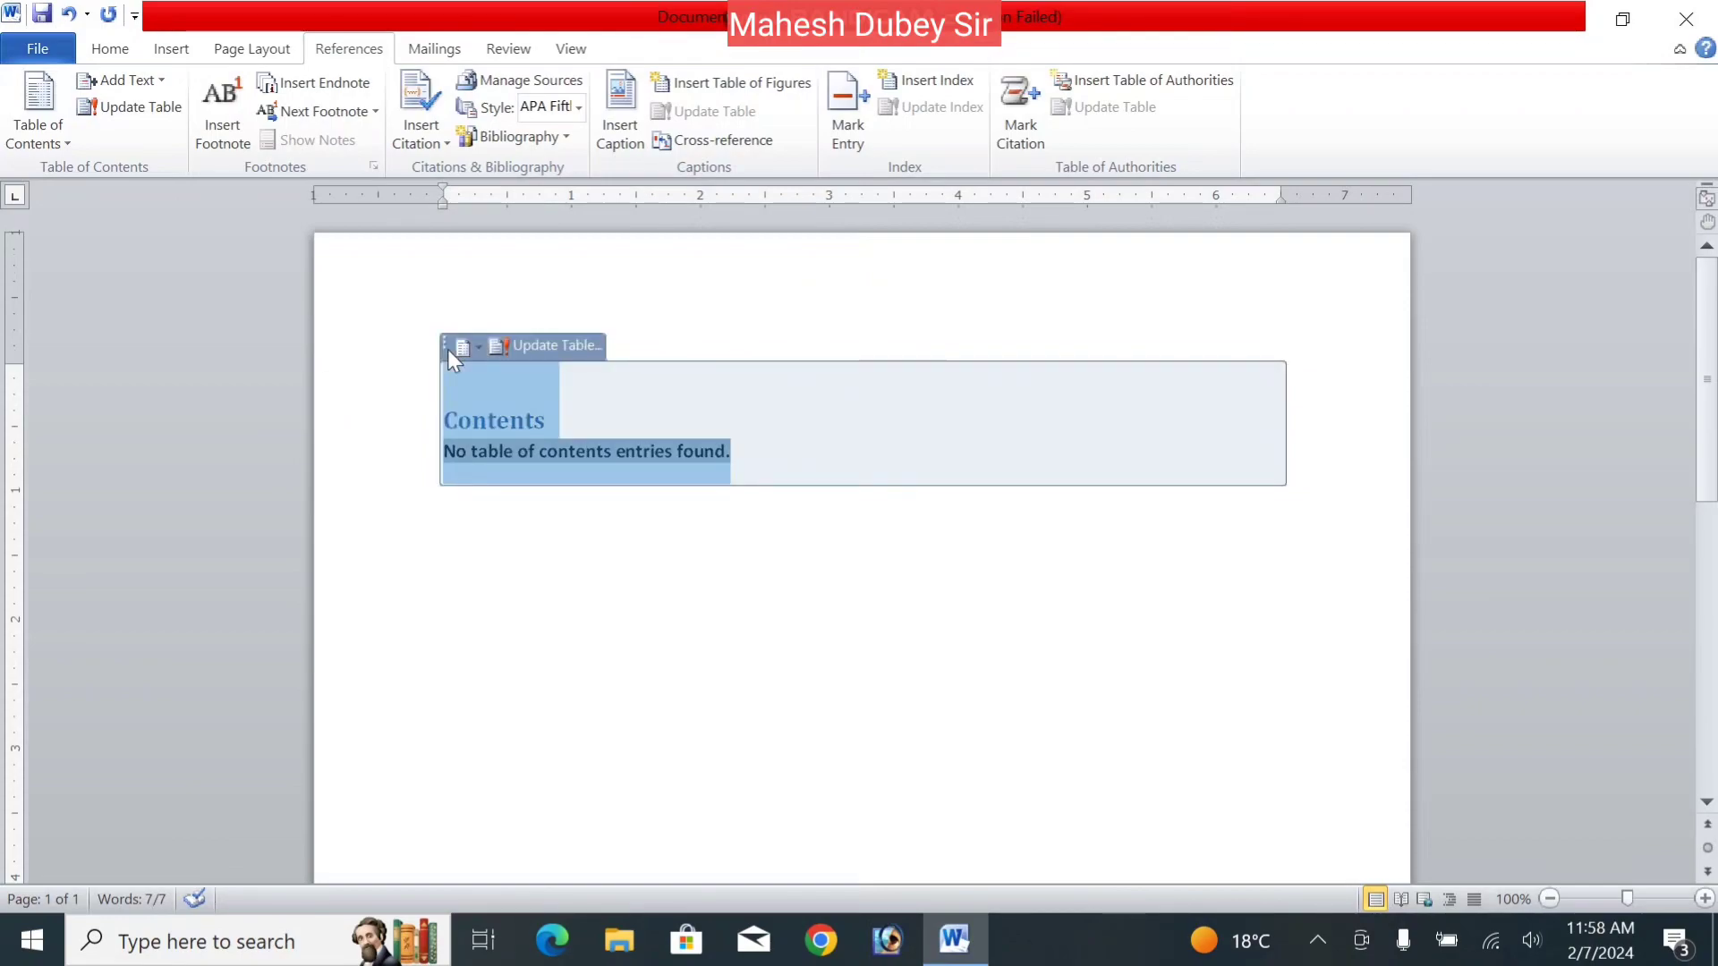
pyautogui.press('Delete')
pyautogui.click(625, 638)
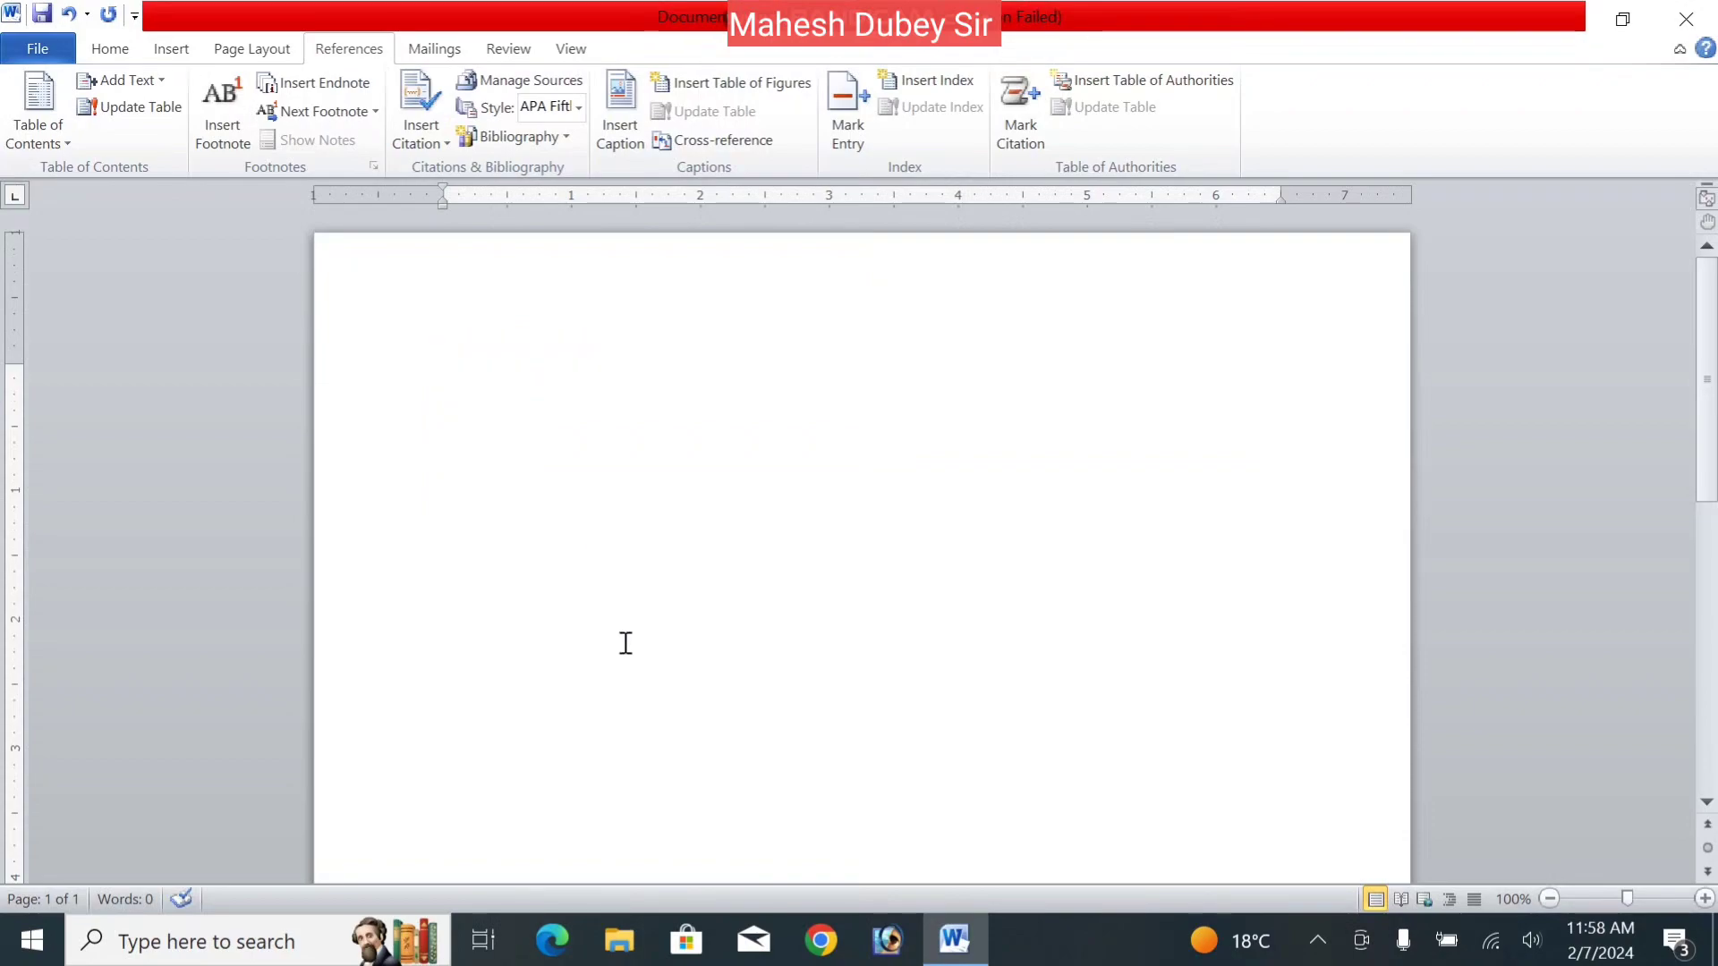
pyautogui.hotkey('ctrl', 'a')
pyautogui.press('Delete')
# - Generate sample text with =rand() and undo the generation, keeping the formula
pyautogui.write('=rand(')
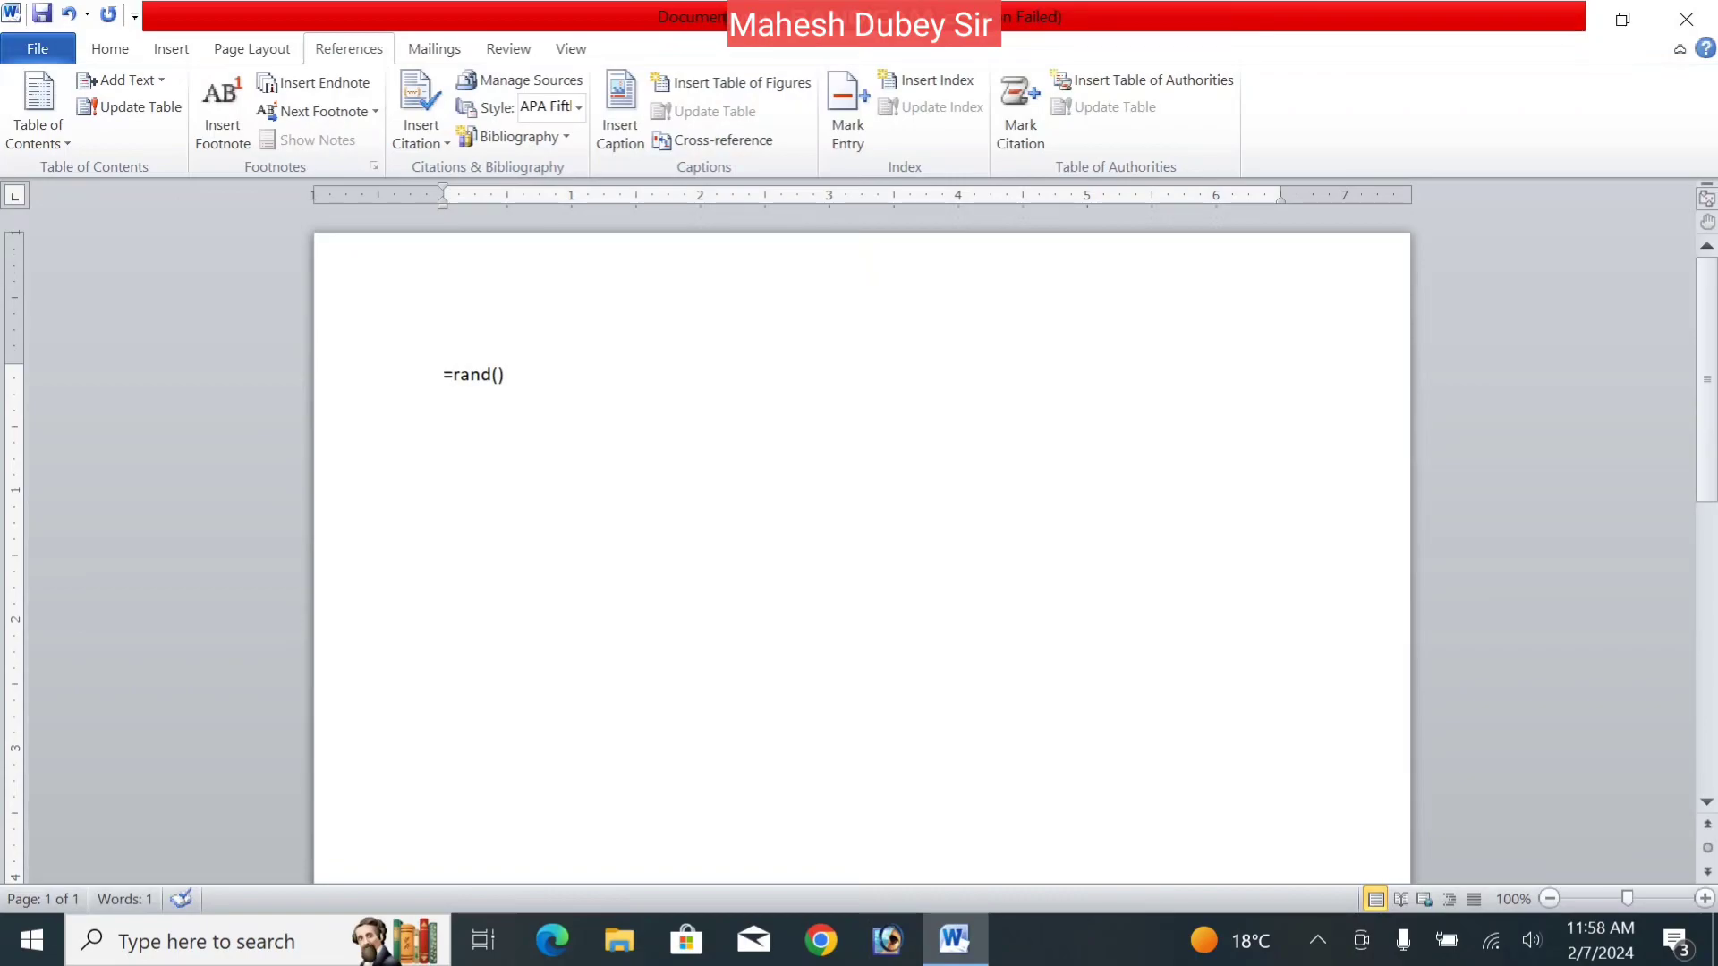
pyautogui.press('Return')
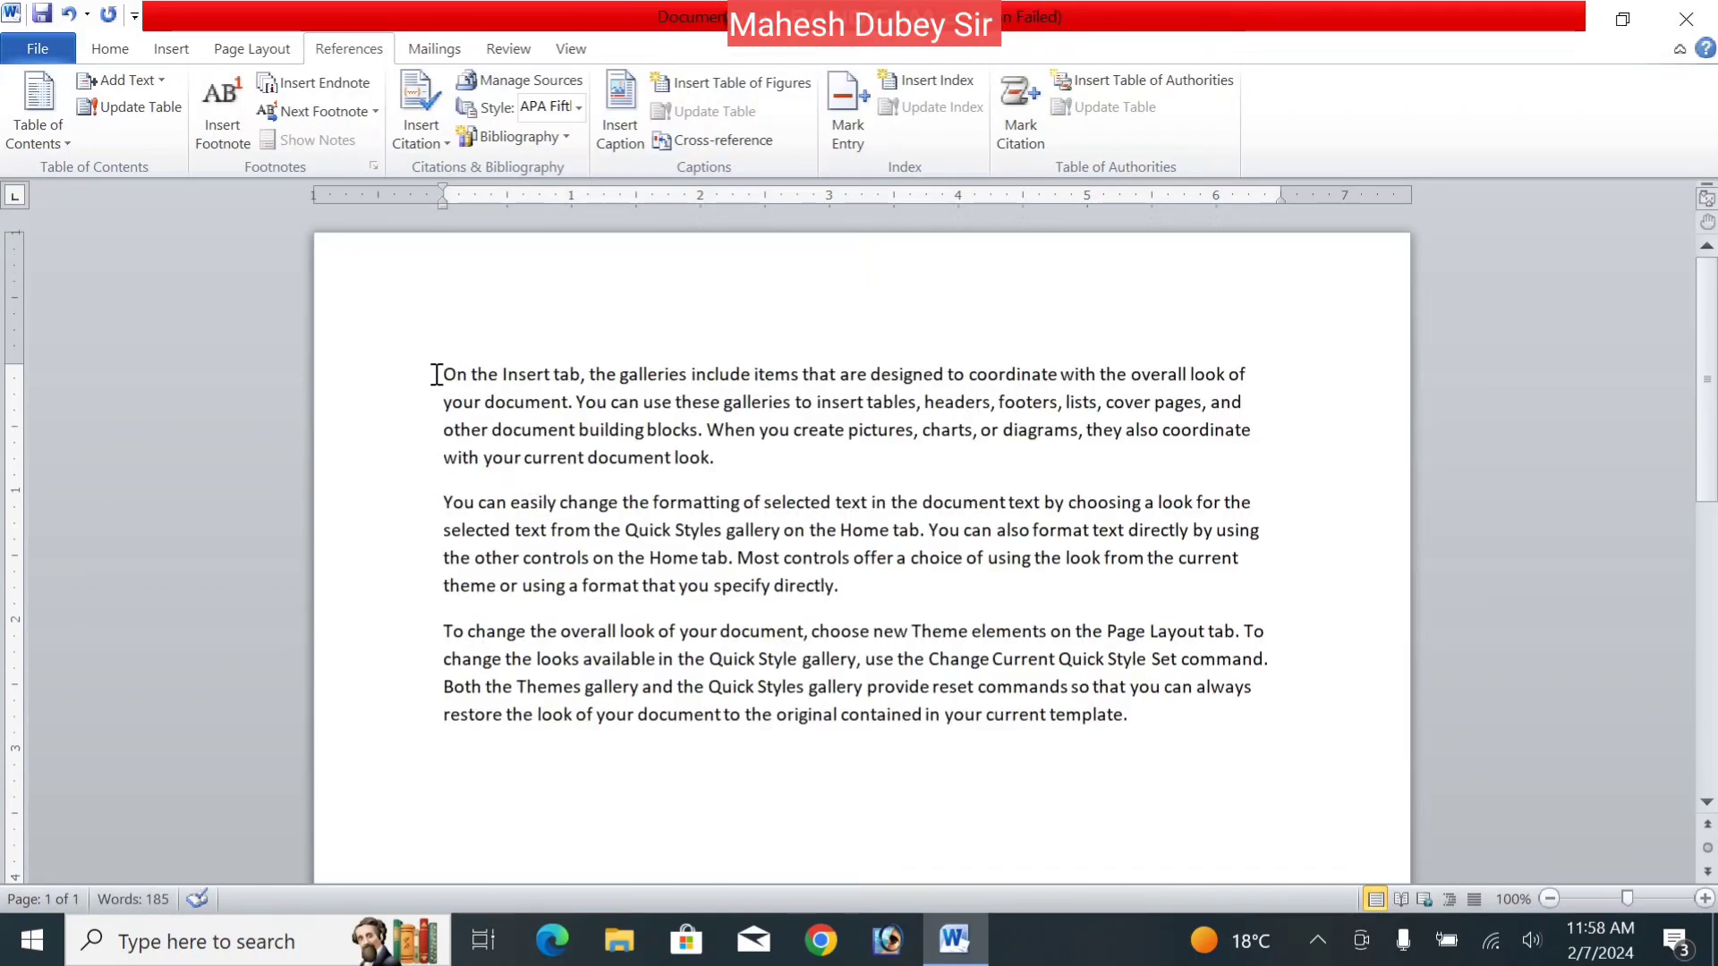
pyautogui.hotkey('ctrl', 'z')
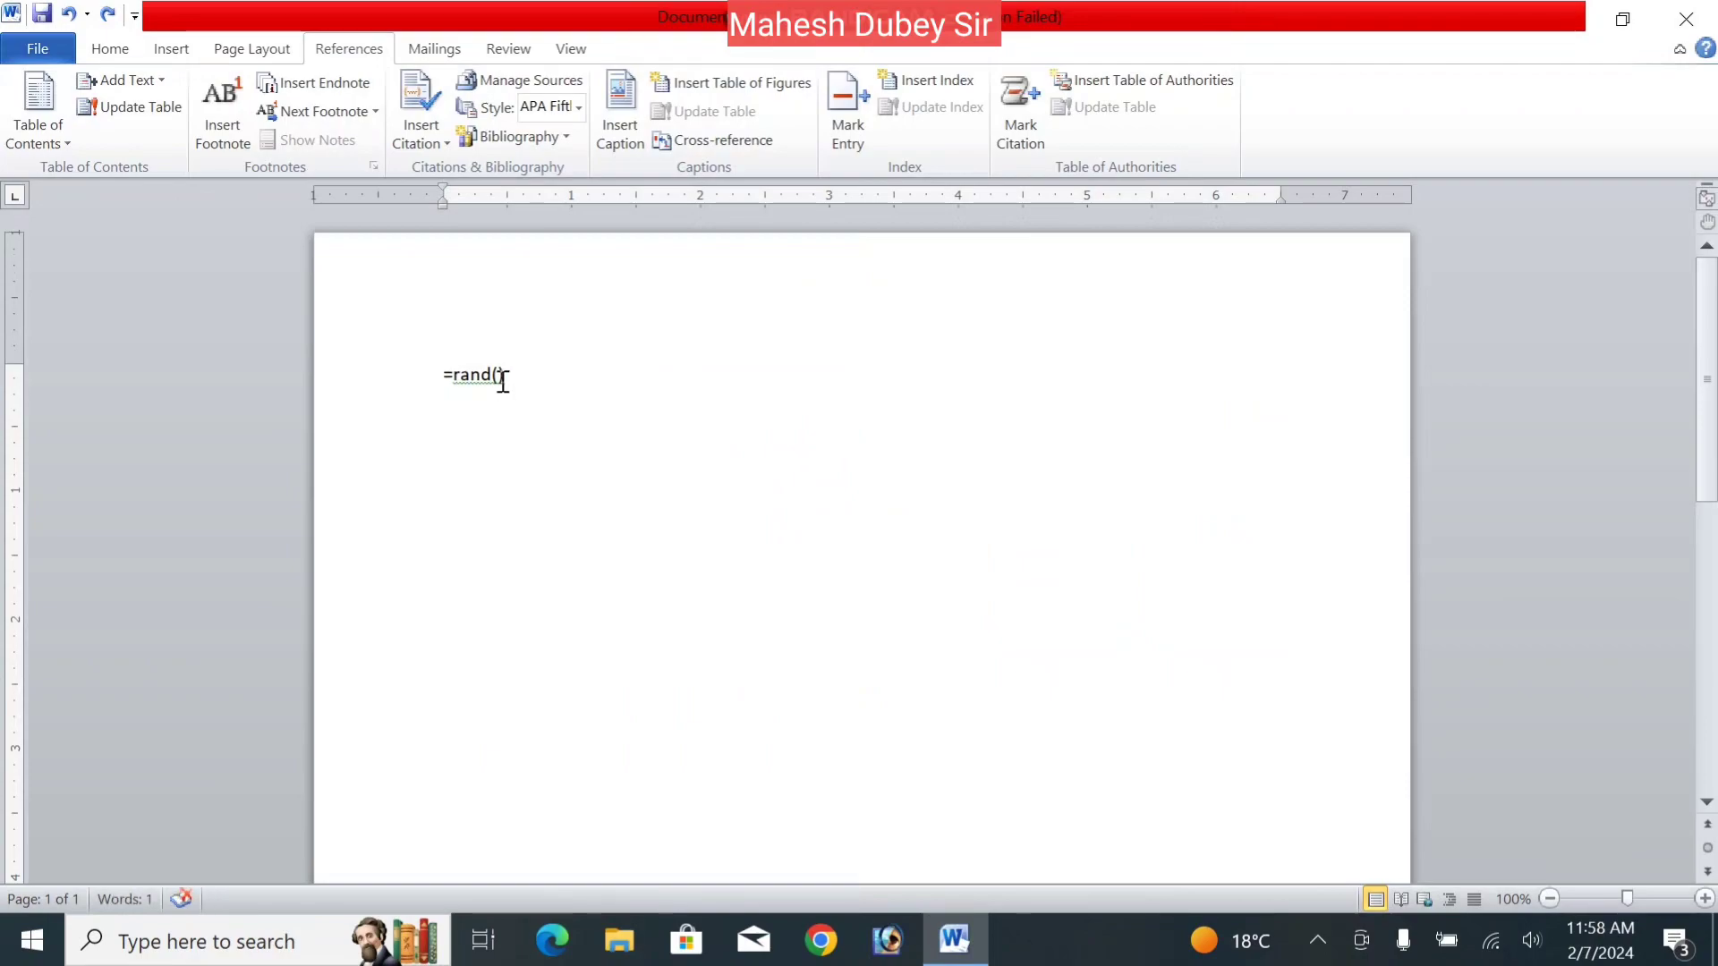
# - Change the formula to =rand(5) and generate five paragraphs of sample text
pyautogui.click(499, 376)
pyautogui.write('10')
pyautogui.press('BackSpace')
pyautogui.press('BackSpace')
pyautogui.write('5')
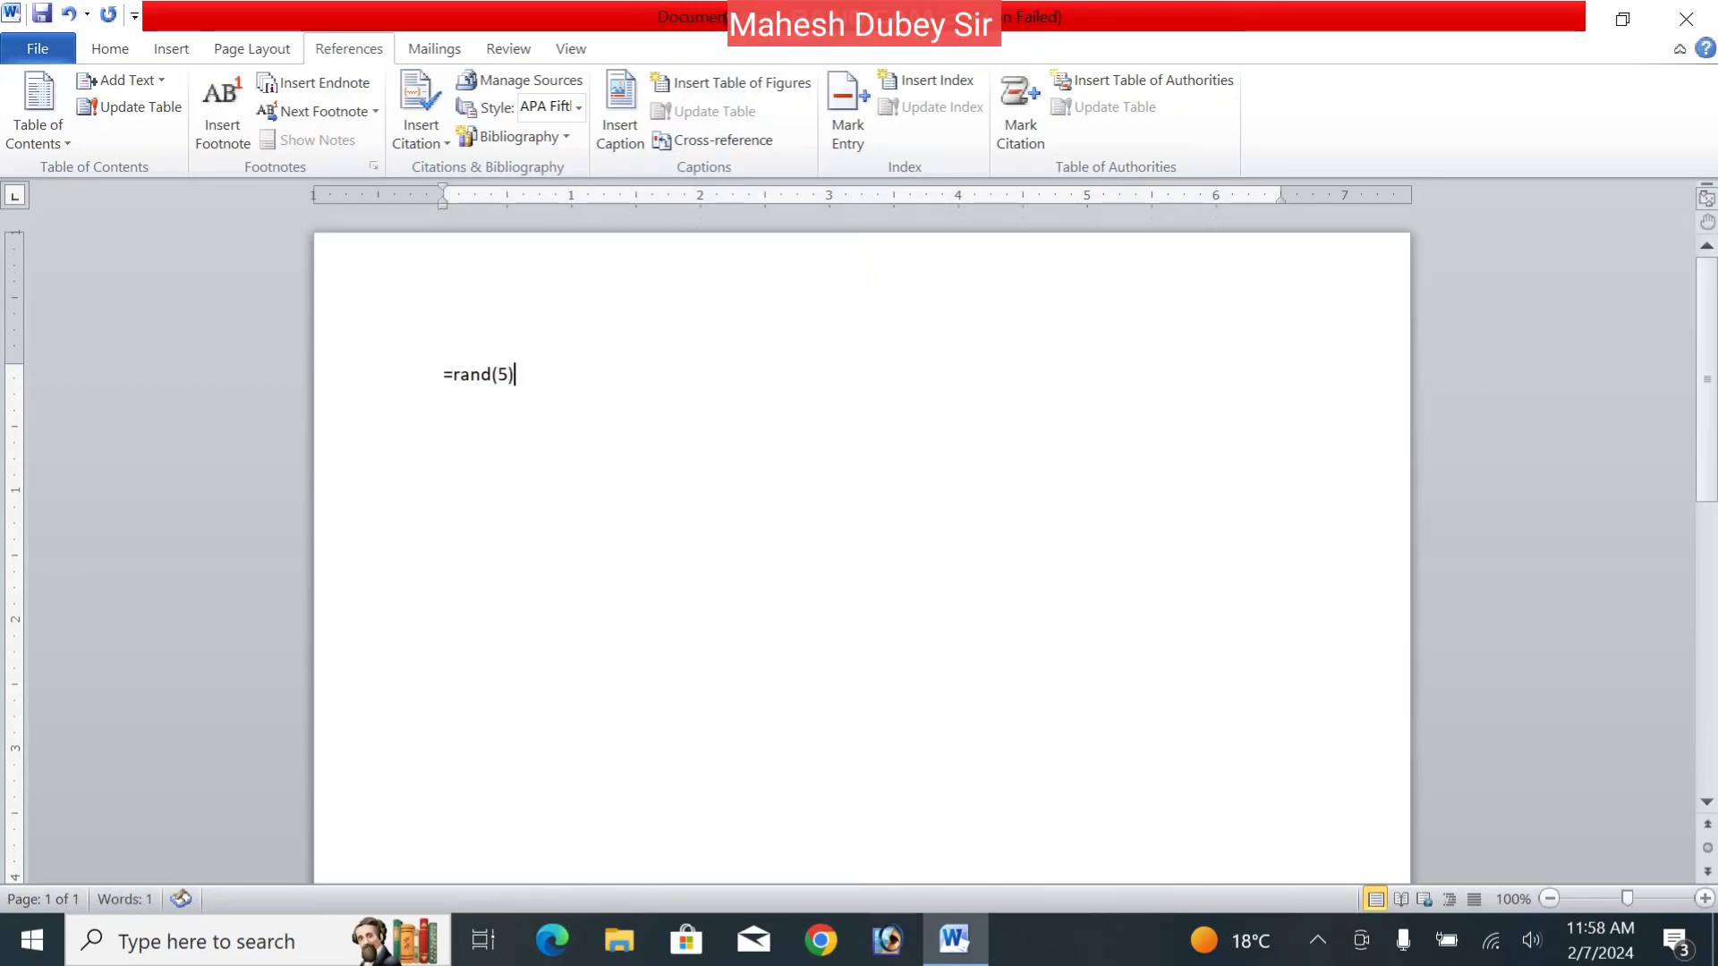
pyautogui.press('Return')
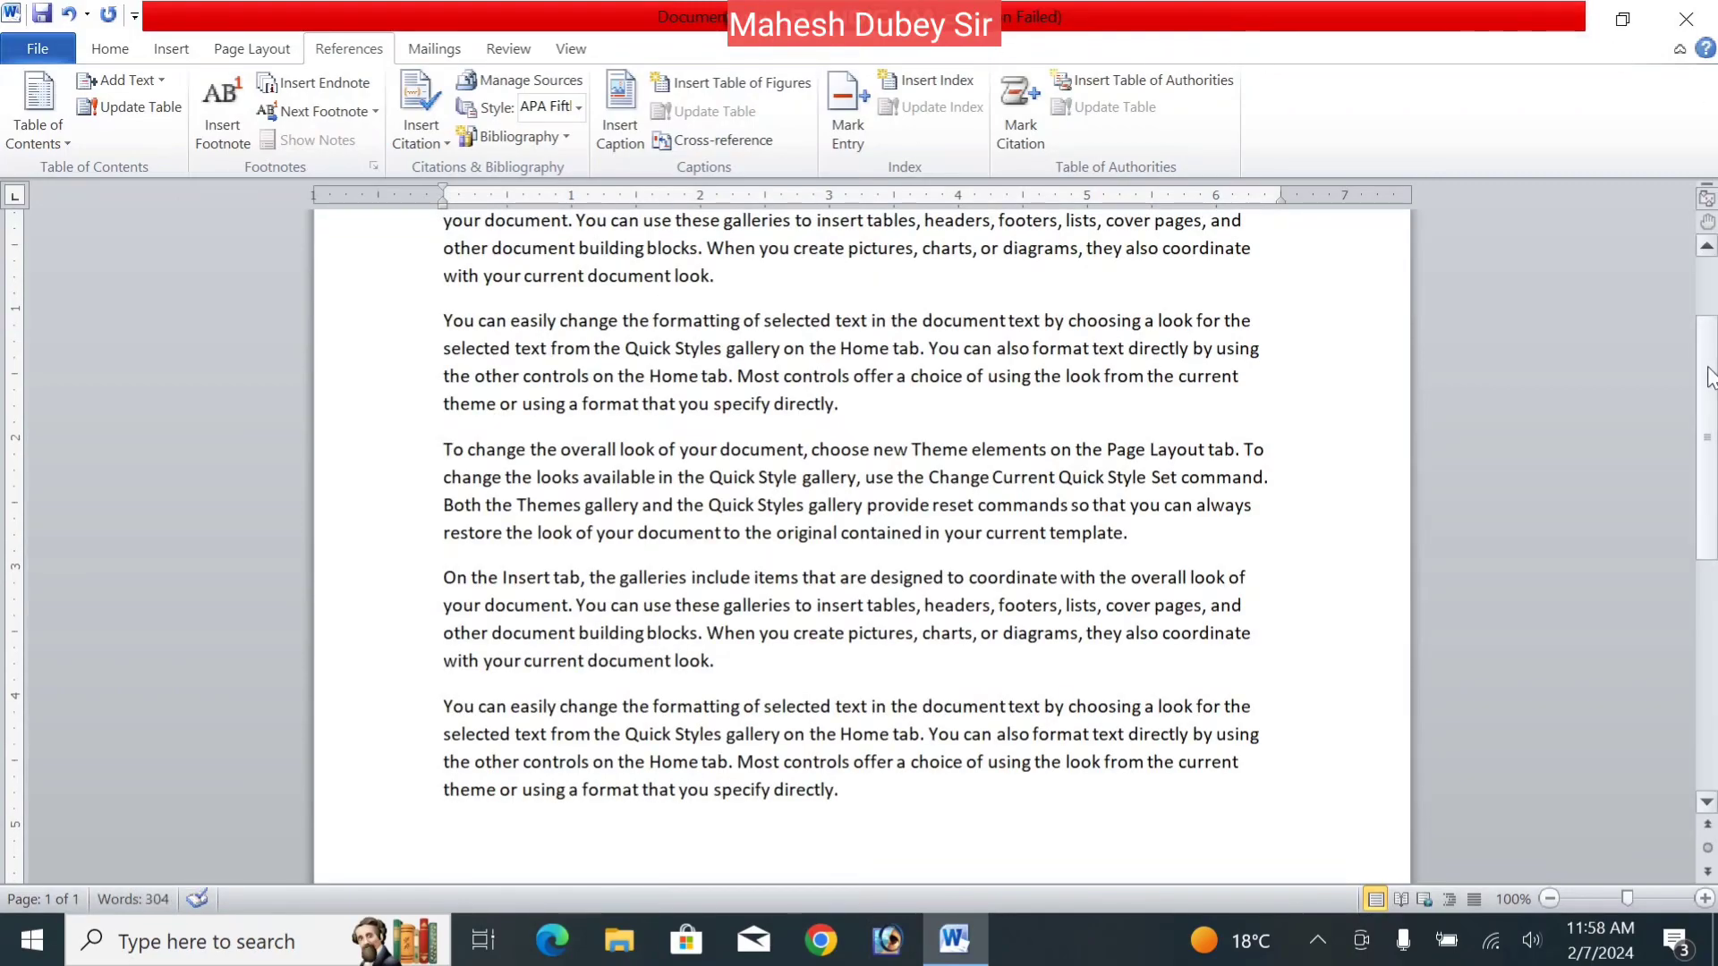
# - Insert a page break after the first paragraph, "On the Insert tab, the galleries…"
pyautogui.scroll(3, 1711, 320)
pyautogui.moveTo(1708, 313)
pyautogui.mouseDown()
pyautogui.moveTo(1689, 460)
pyautogui.moveTo(1682, 300)
pyautogui.mouseUp()
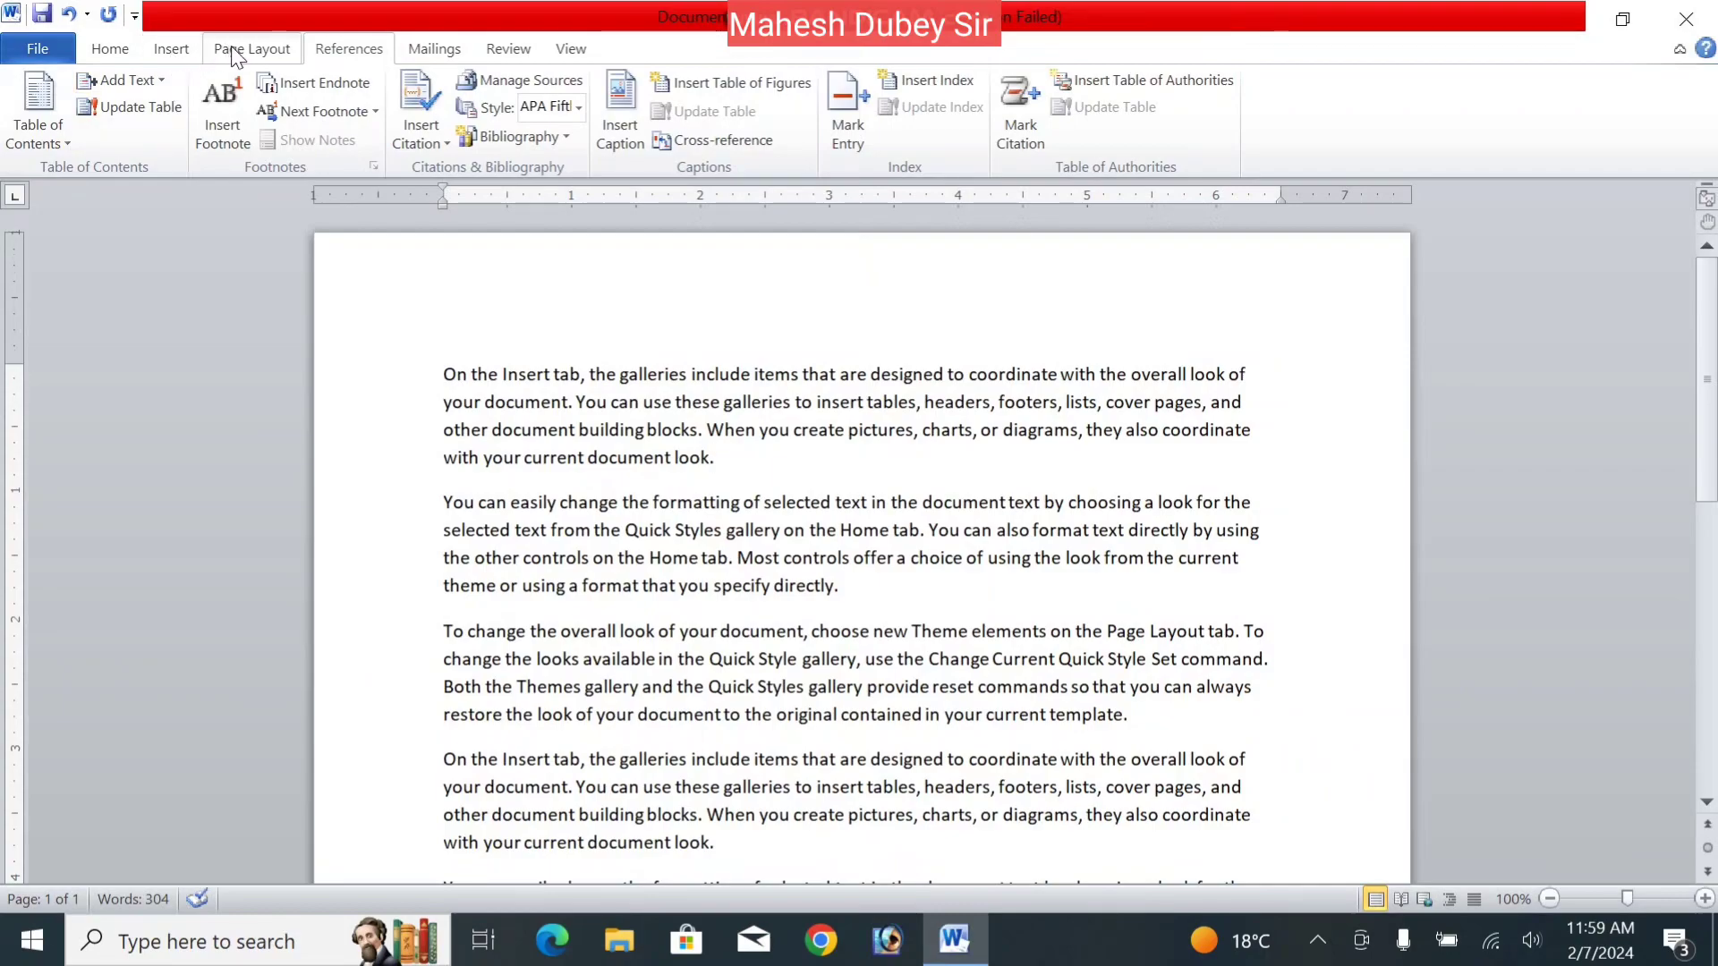
pyautogui.click(186, 52)
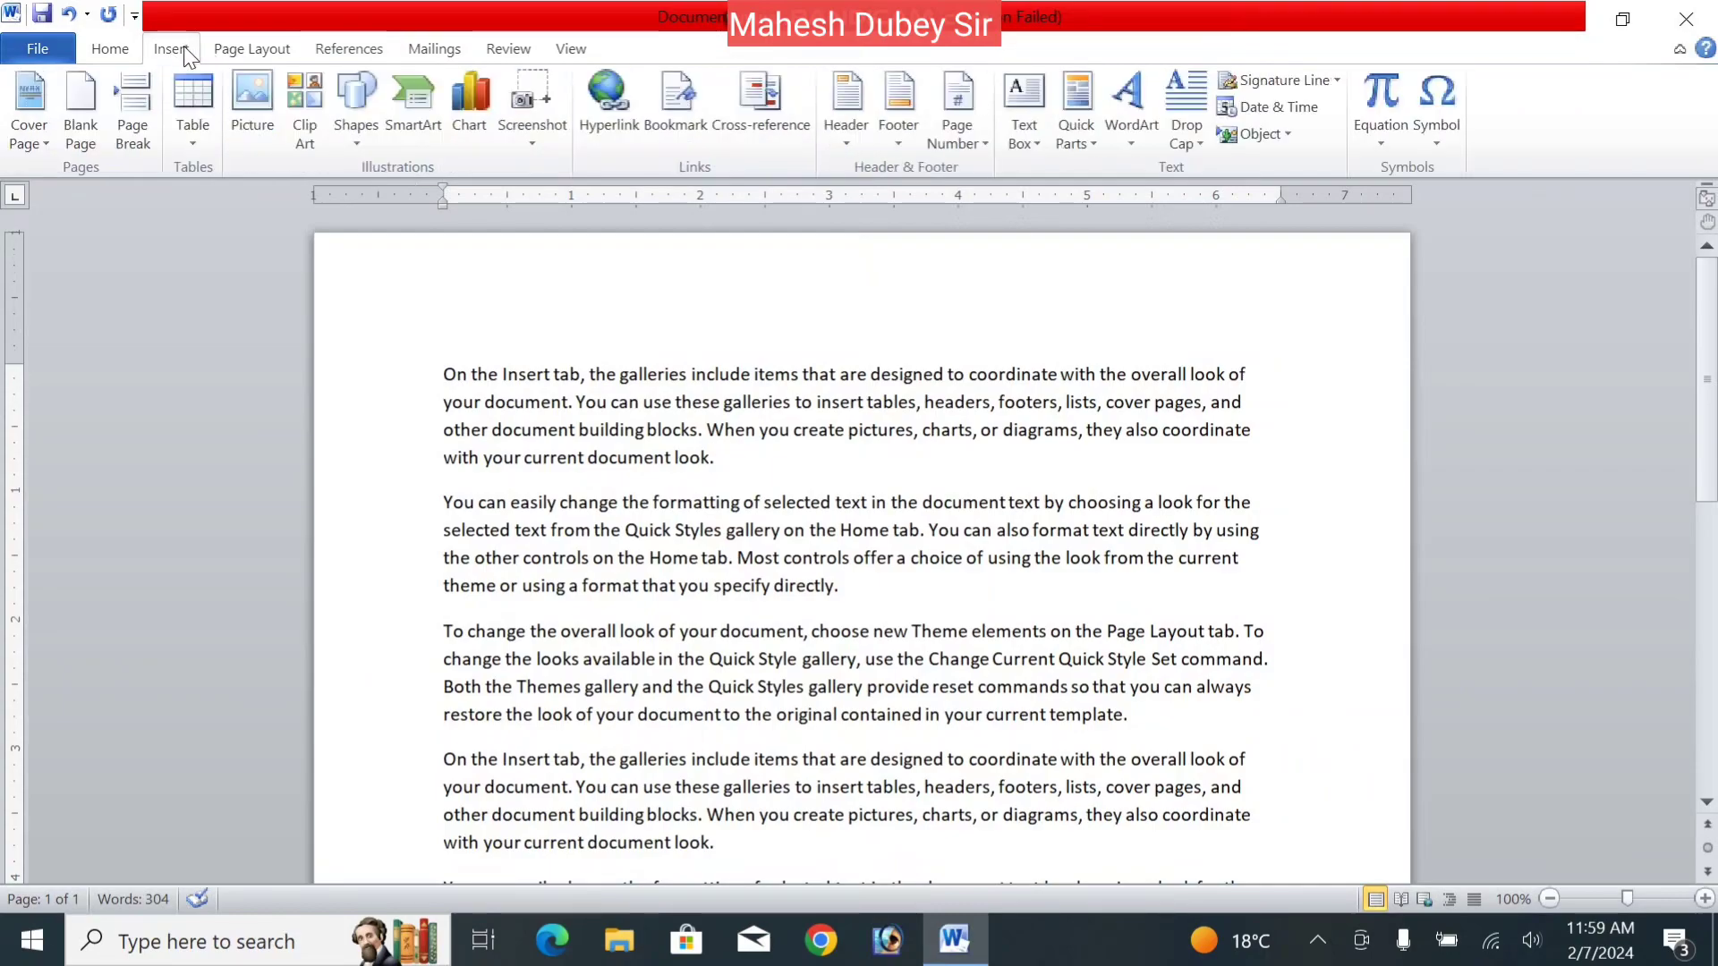
pyautogui.click(268, 50)
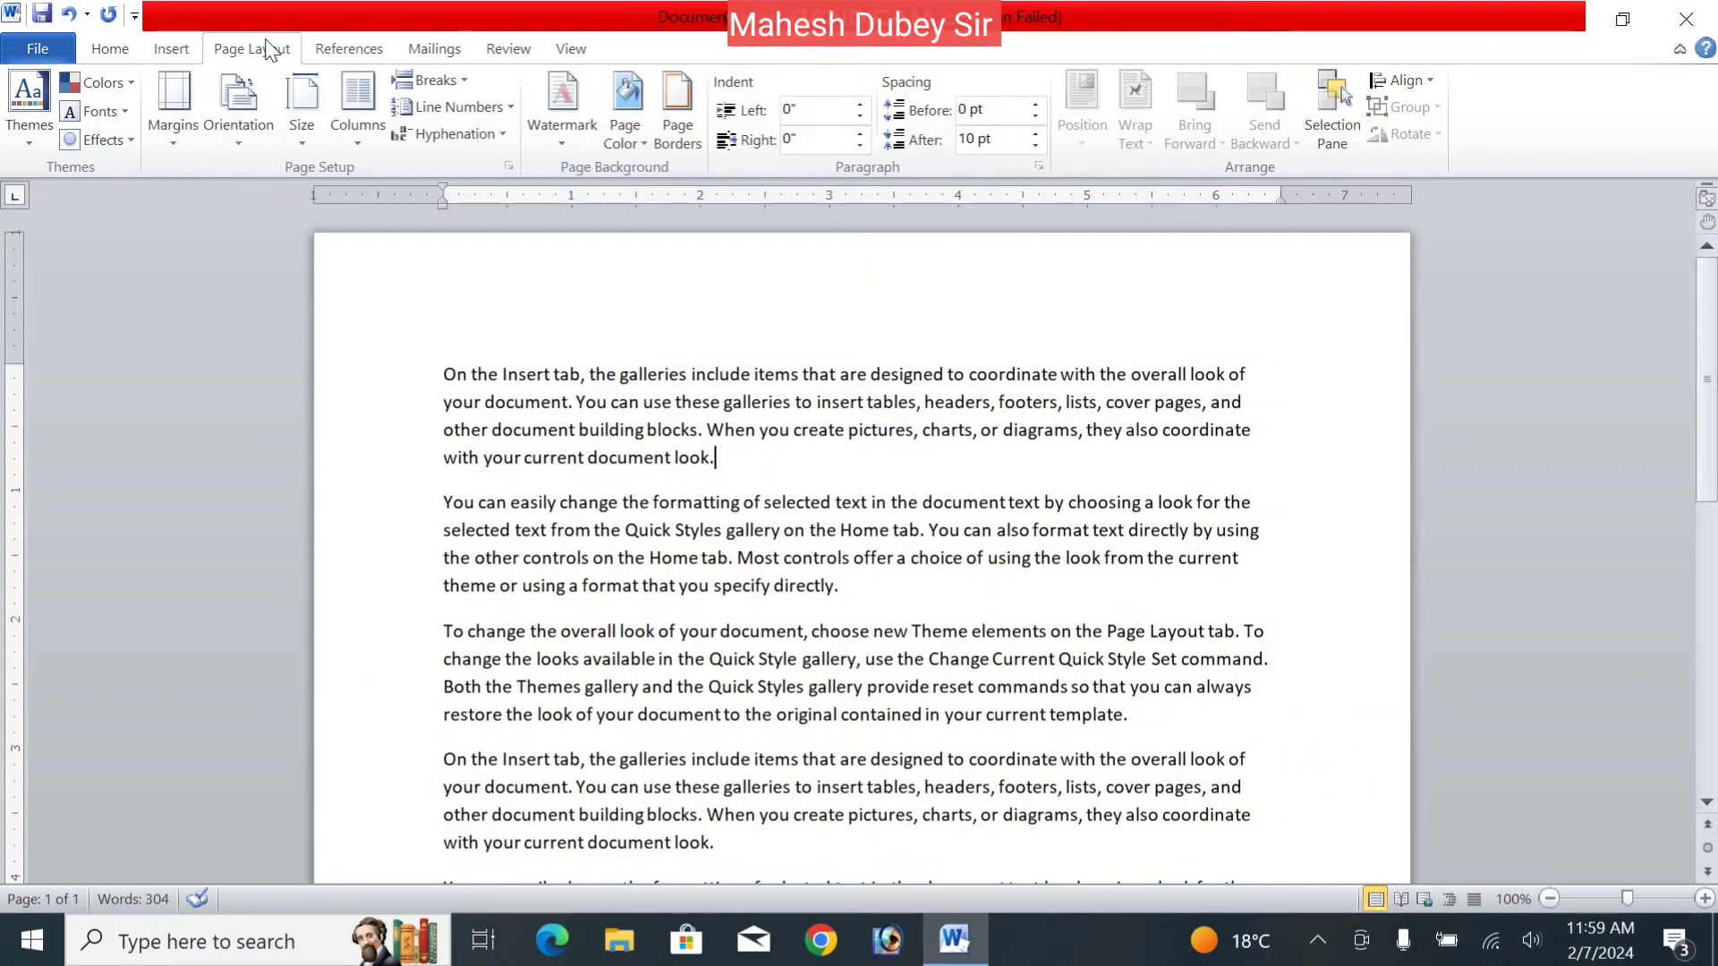
pyautogui.click(189, 51)
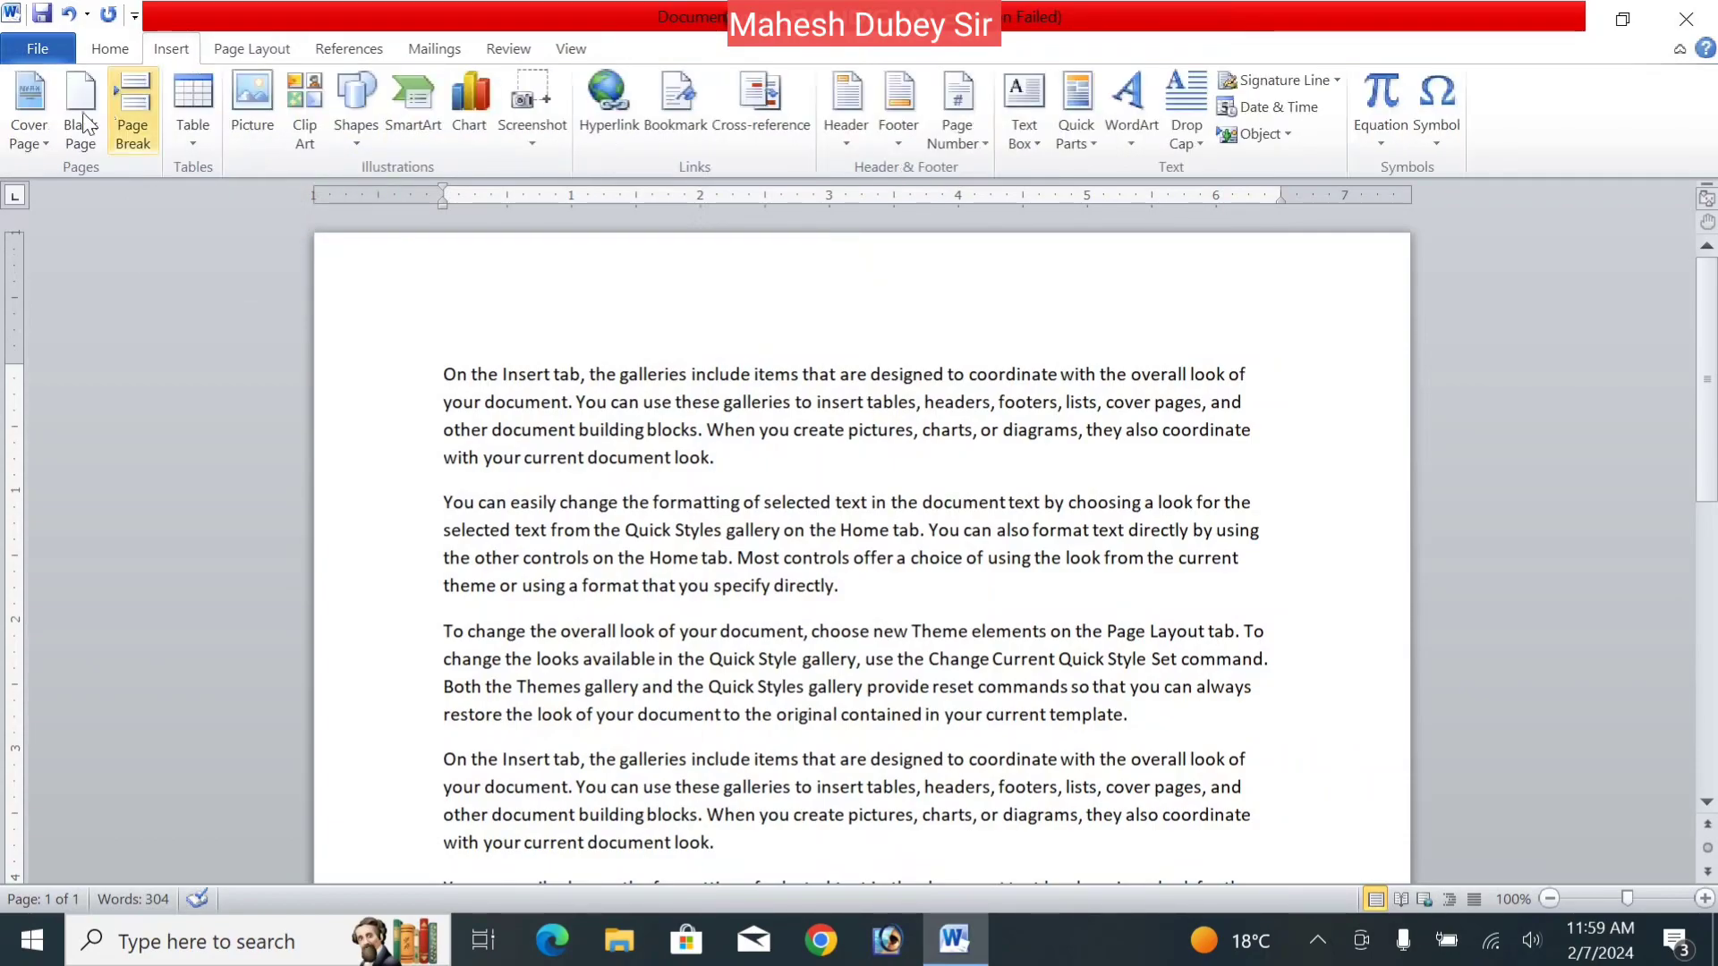
pyautogui.click(132, 135)
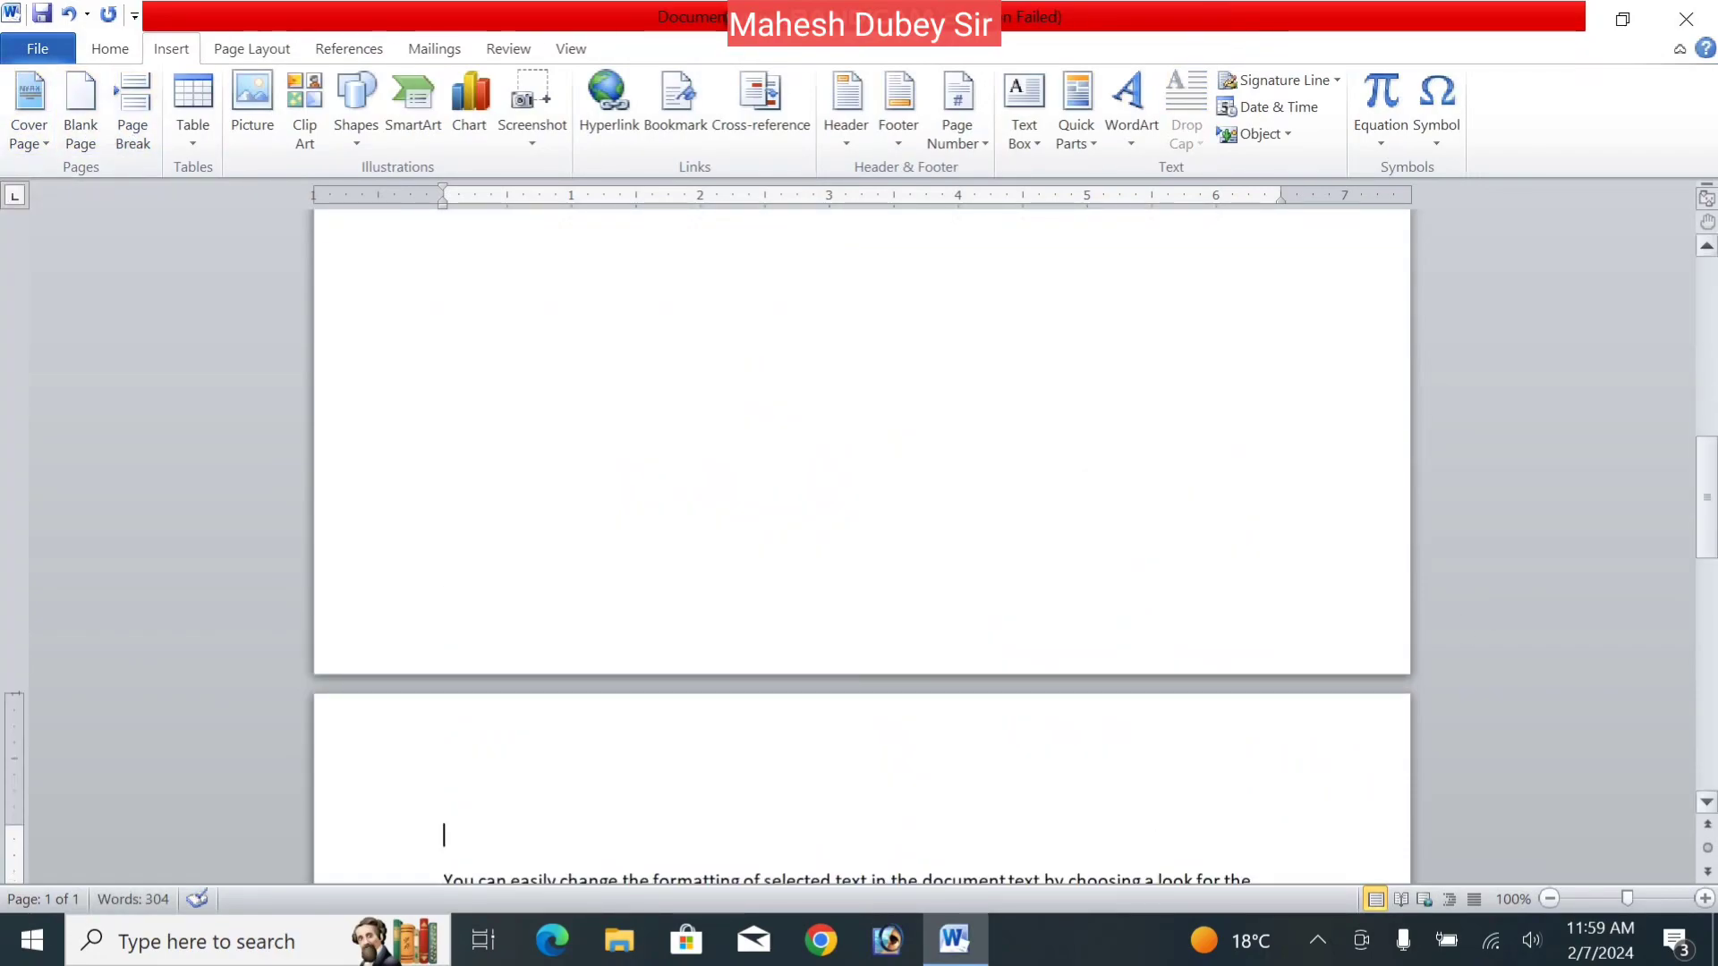
# - Insert a page break after each of the second, third and fourth paragraphs so that every paragraph has its own page
pyautogui.moveTo(1709, 476); pyautogui.dragTo(1708, 604)
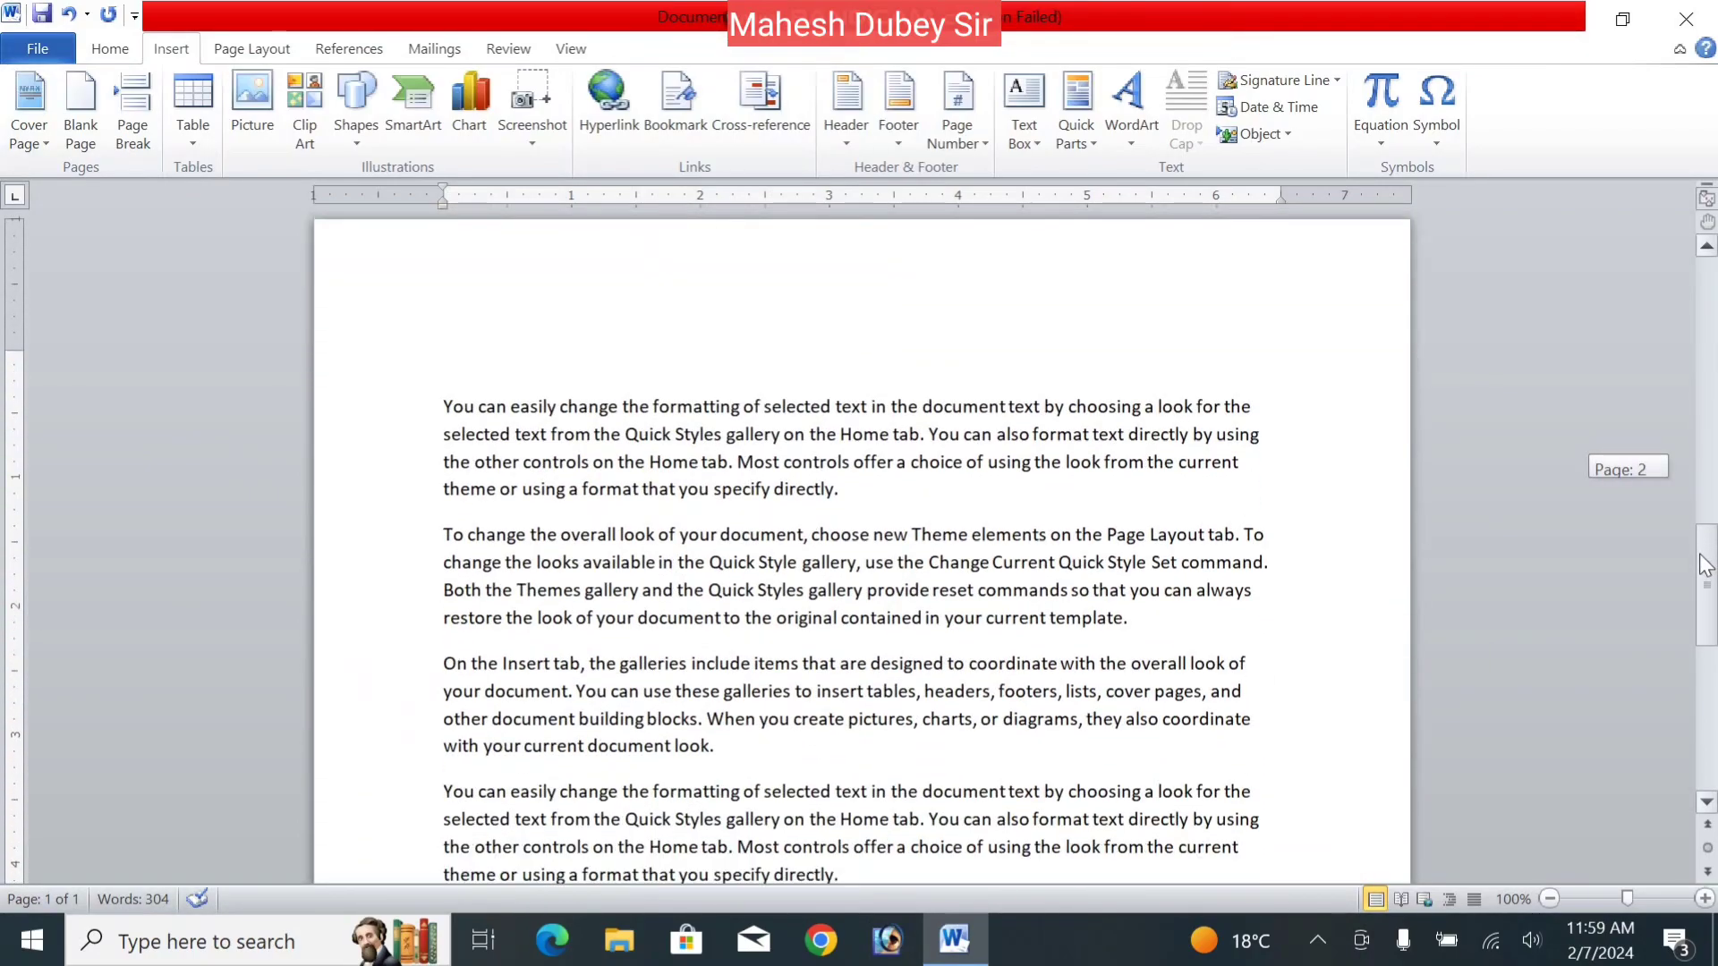
pyautogui.click(960, 489)
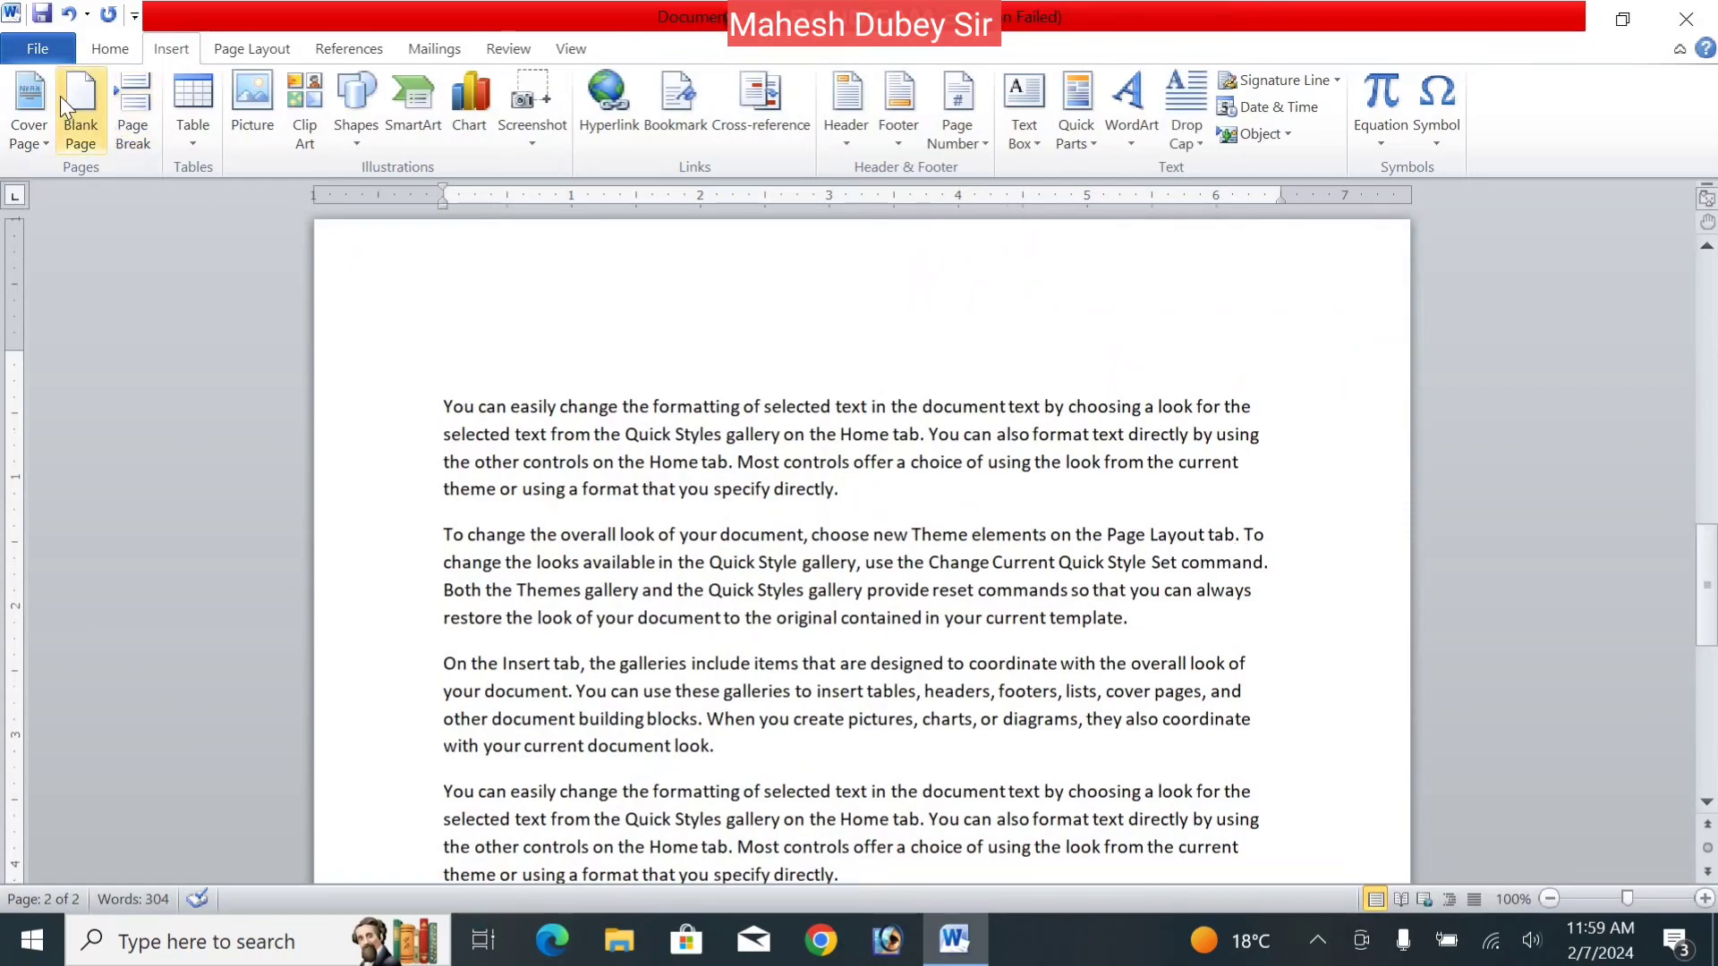
pyautogui.click(115, 99)
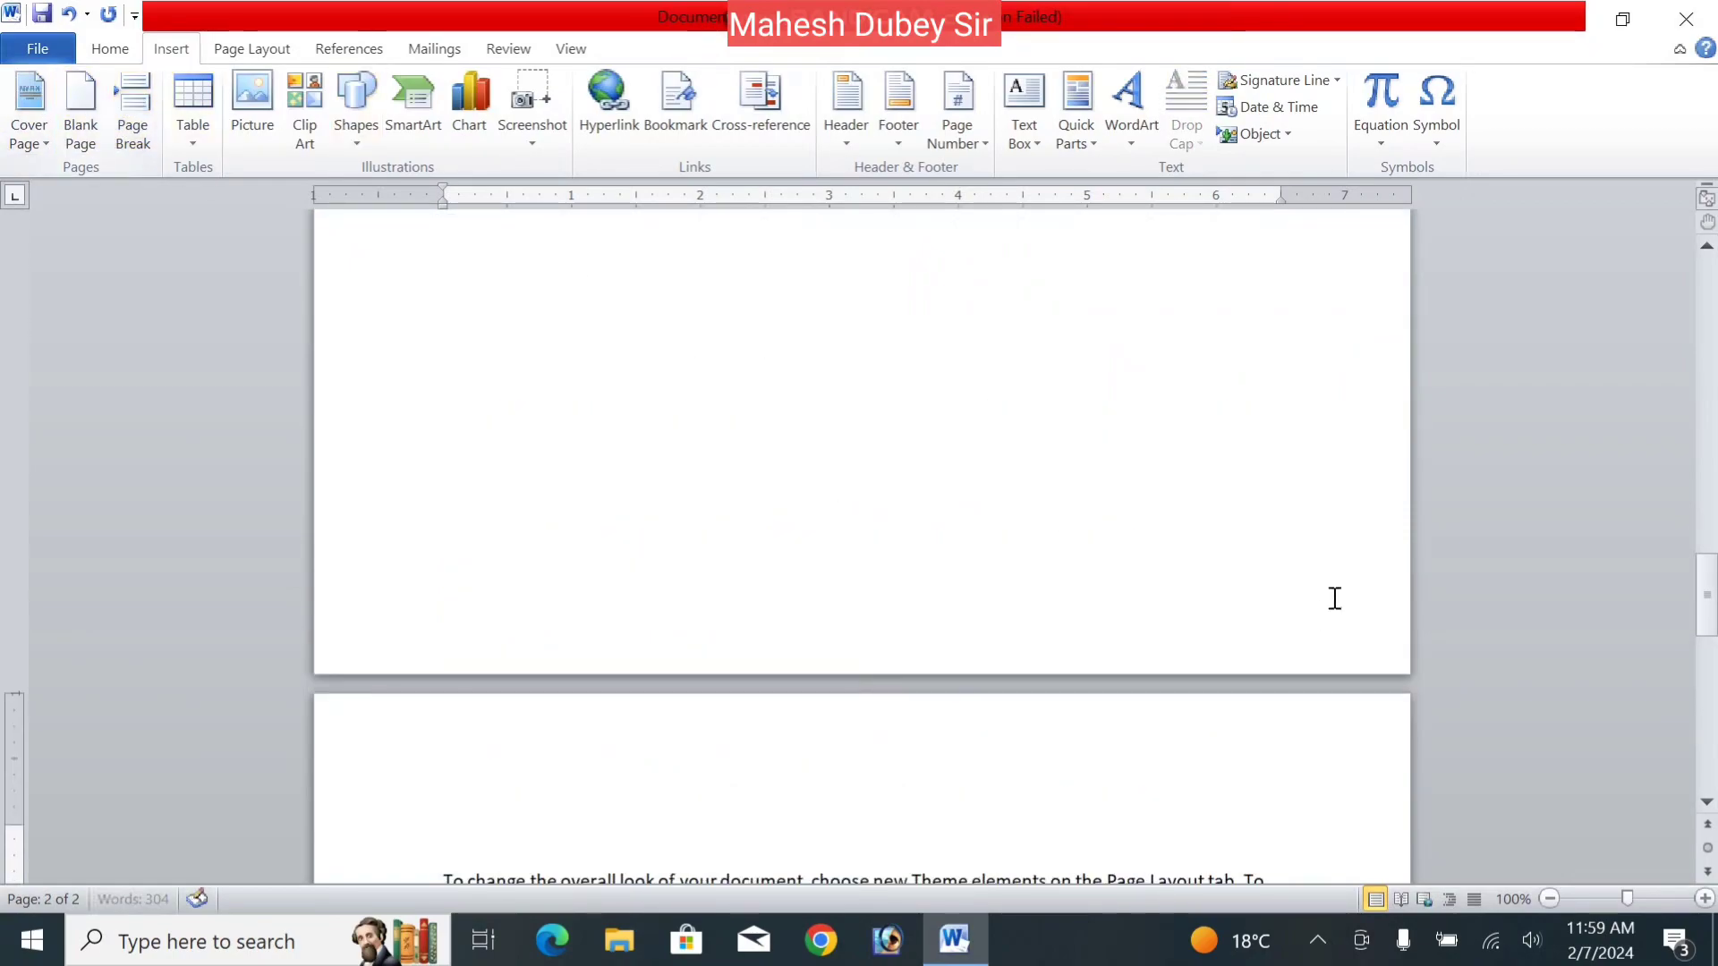
pyautogui.moveTo(1707, 604); pyautogui.dragTo(1697, 659)
pyautogui.click(1162, 517)
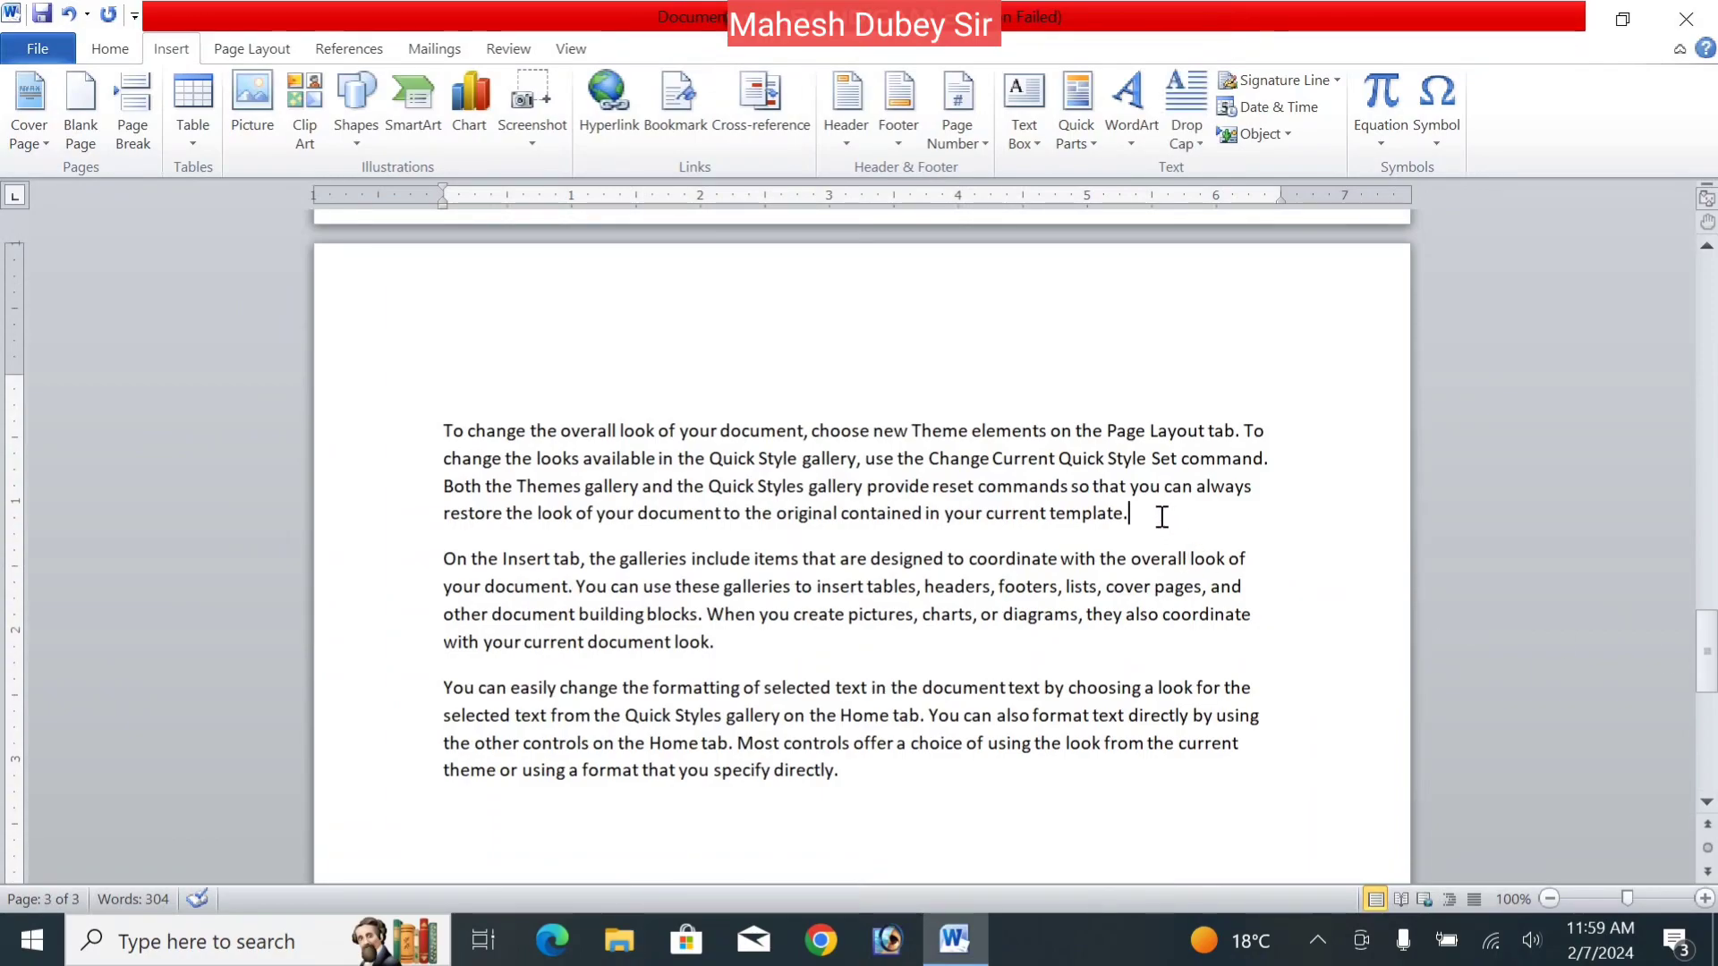
pyautogui.hotkey('ctrl', 'Return')
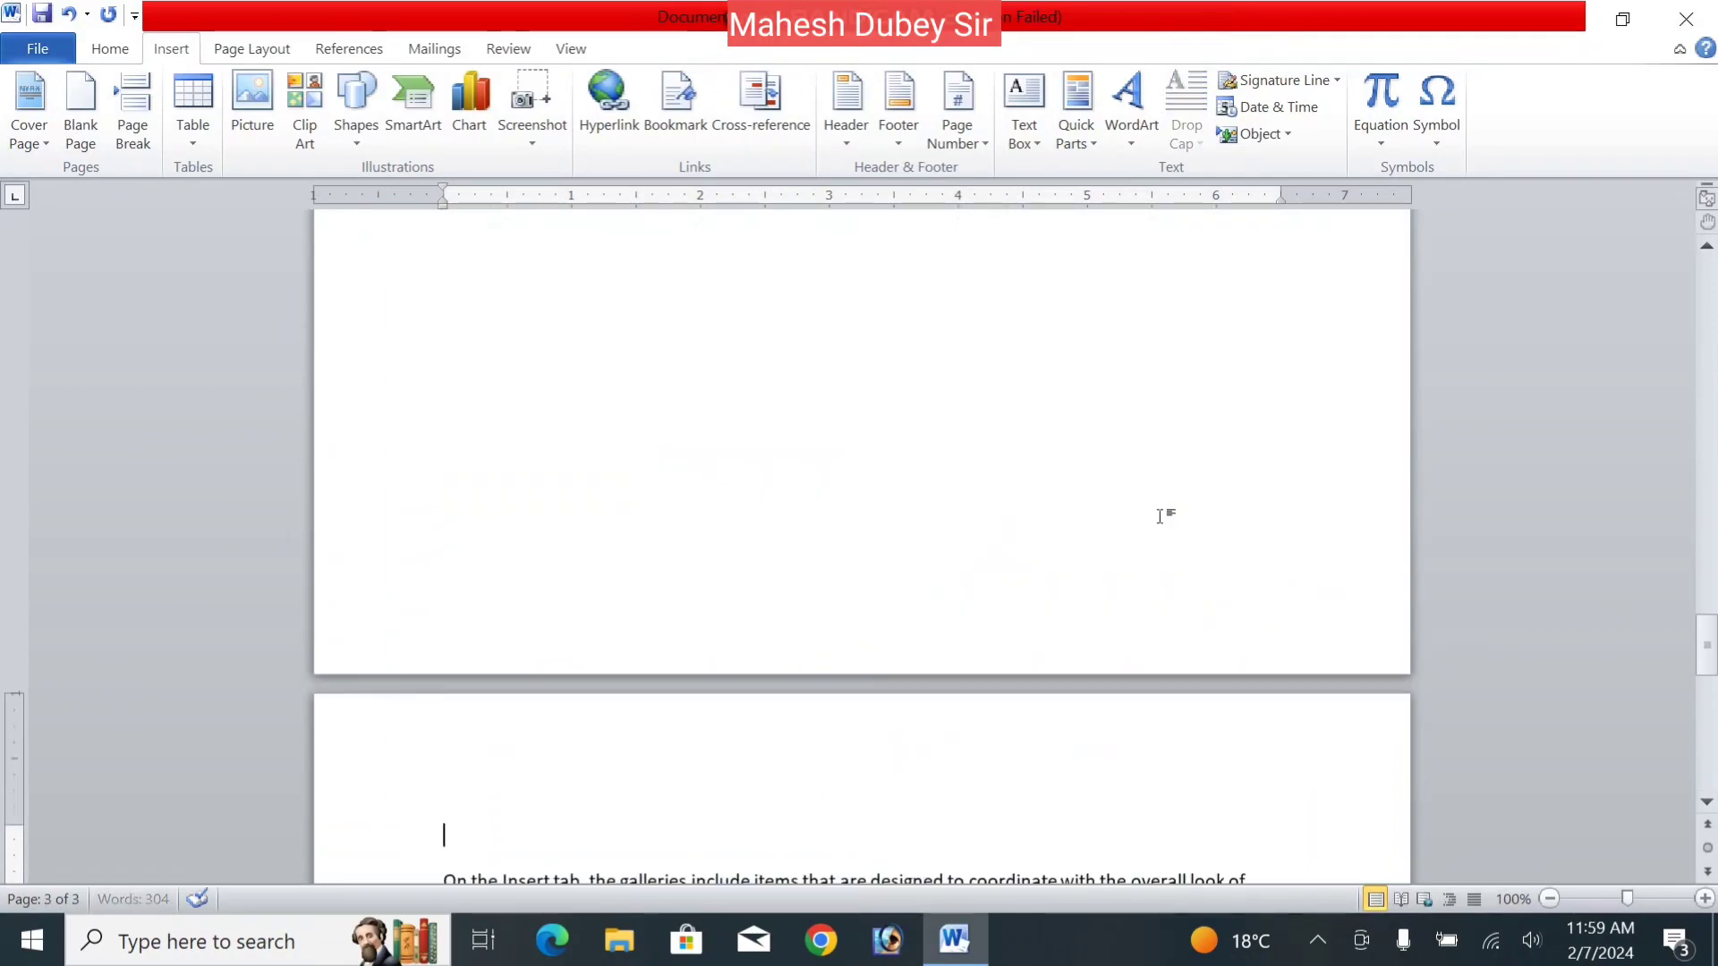
pyautogui.moveTo(1710, 651); pyautogui.dragTo(1707, 702)
pyautogui.click(730, 366)
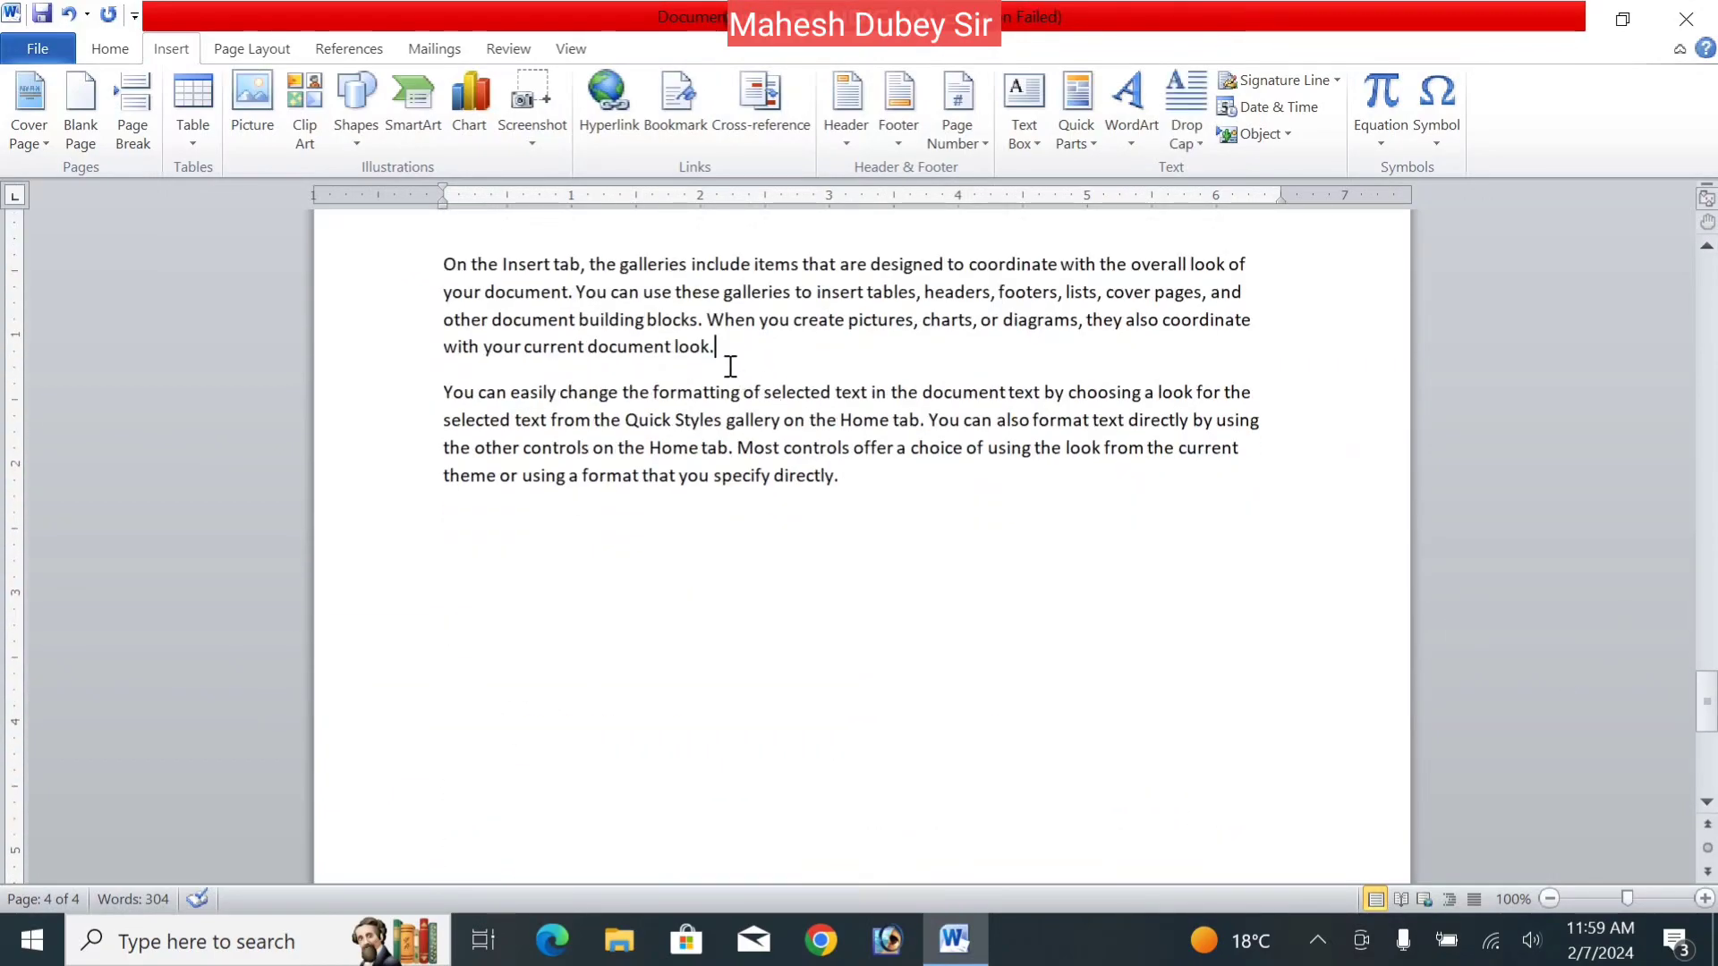
pyautogui.hotkey('ctrl', 'Return')
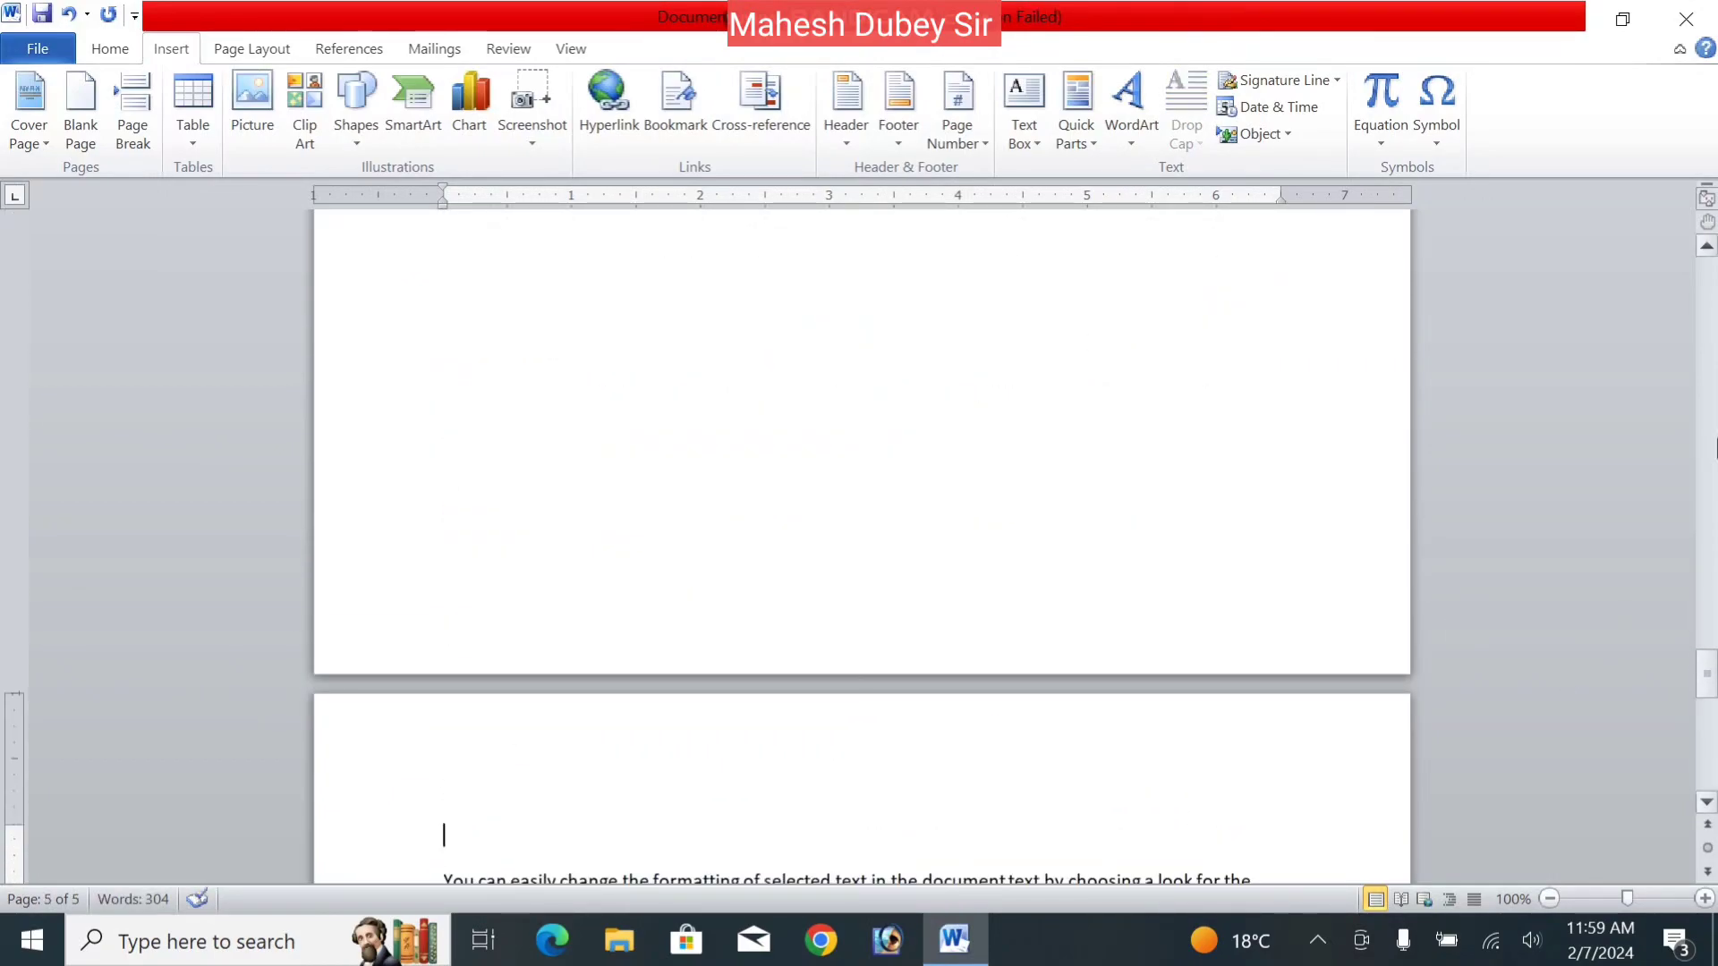
# - Insert a page break before the first paragraph to leave a blank page at the start of the document
pyautogui.moveTo(1707, 673); pyautogui.dragTo(1705, 32)
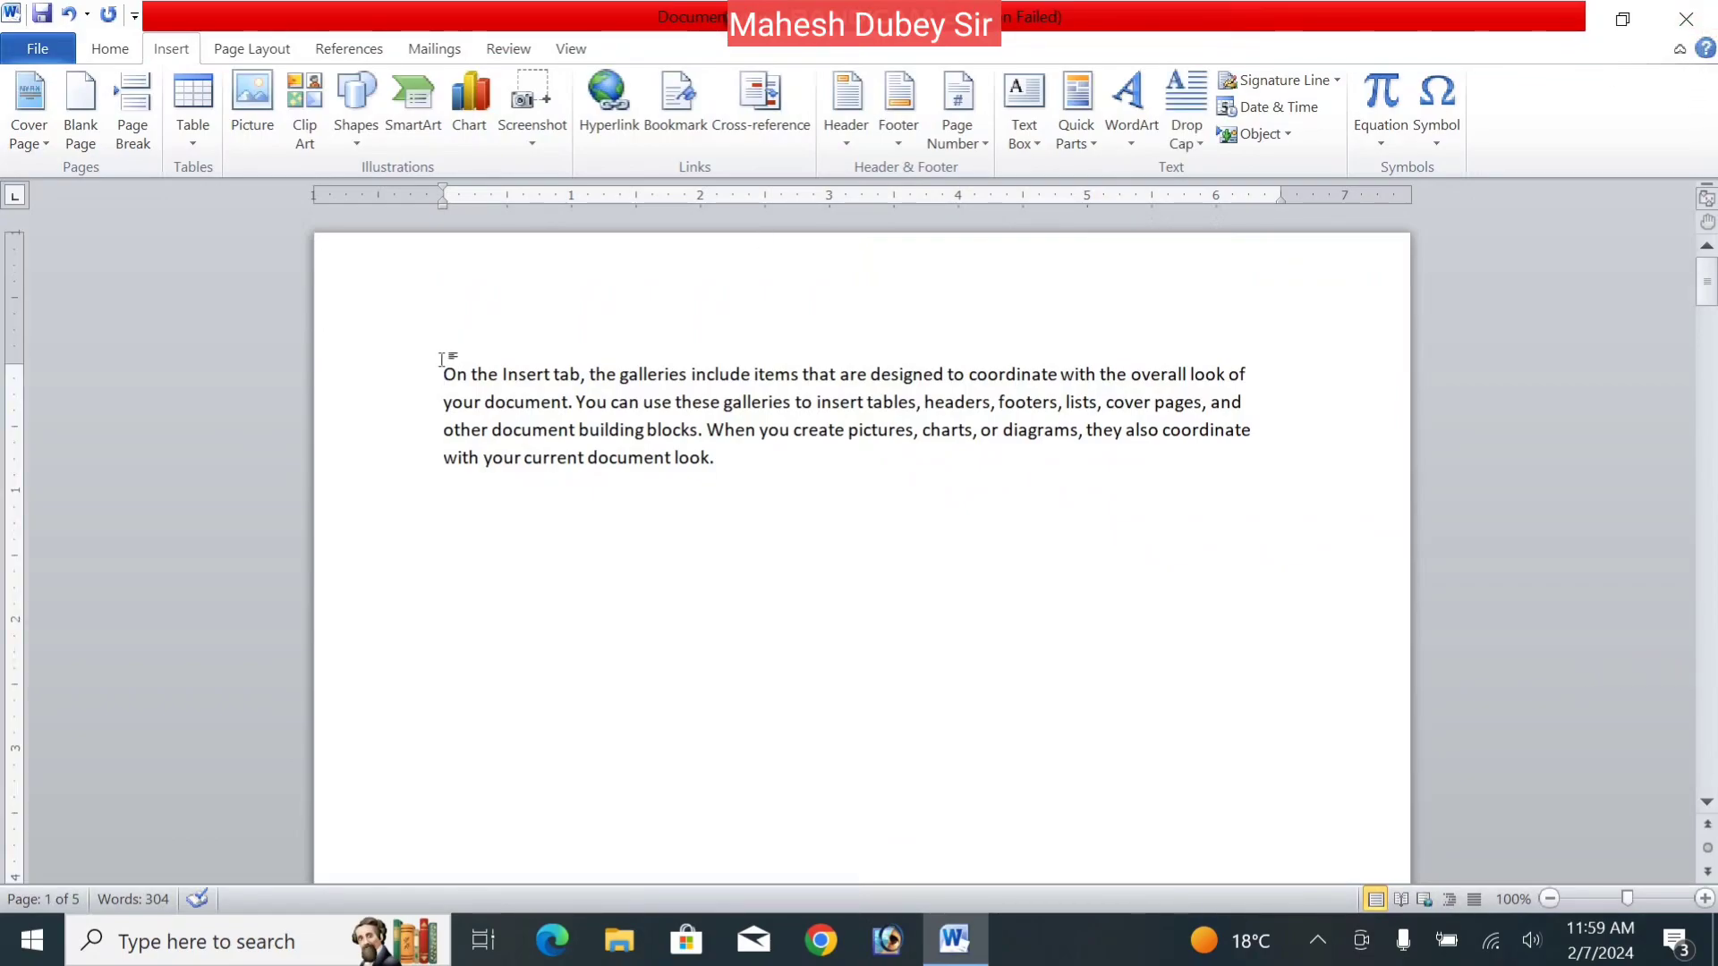
pyautogui.hotkey('ctrl', 'Return')
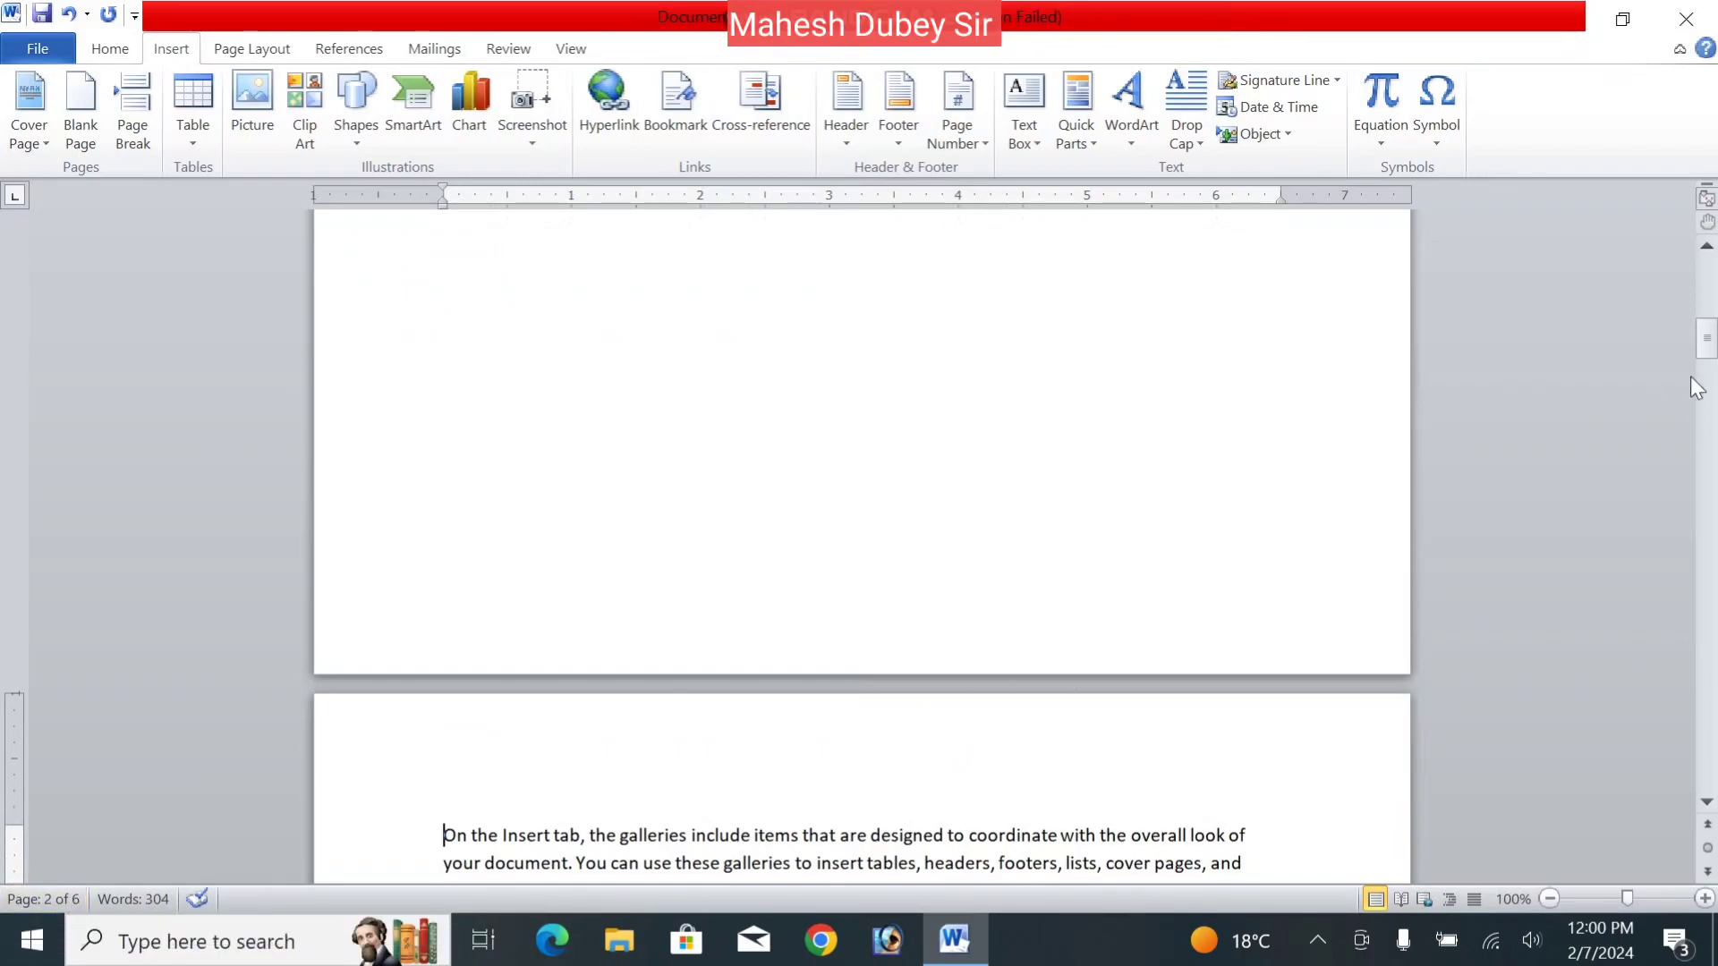
# - Add the title "Topic 5" on the empty line above the paragraph on page 6
pyautogui.moveTo(1709, 330); pyautogui.dragTo(1709, 704)
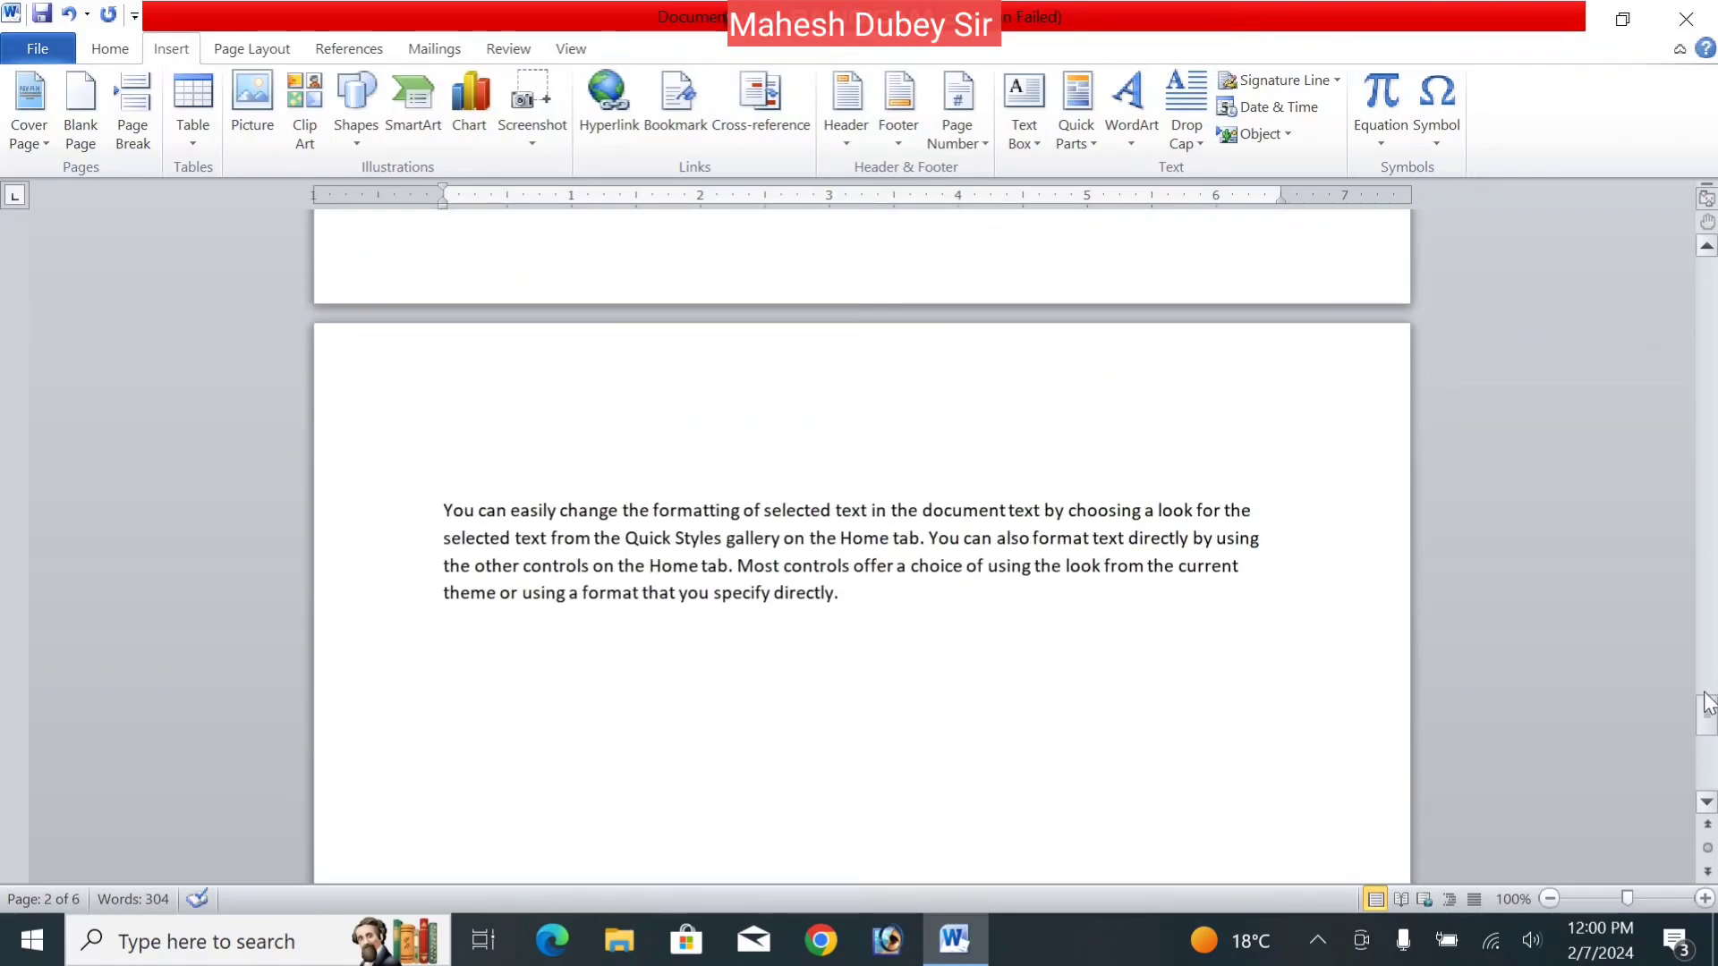
pyautogui.click(444, 465)
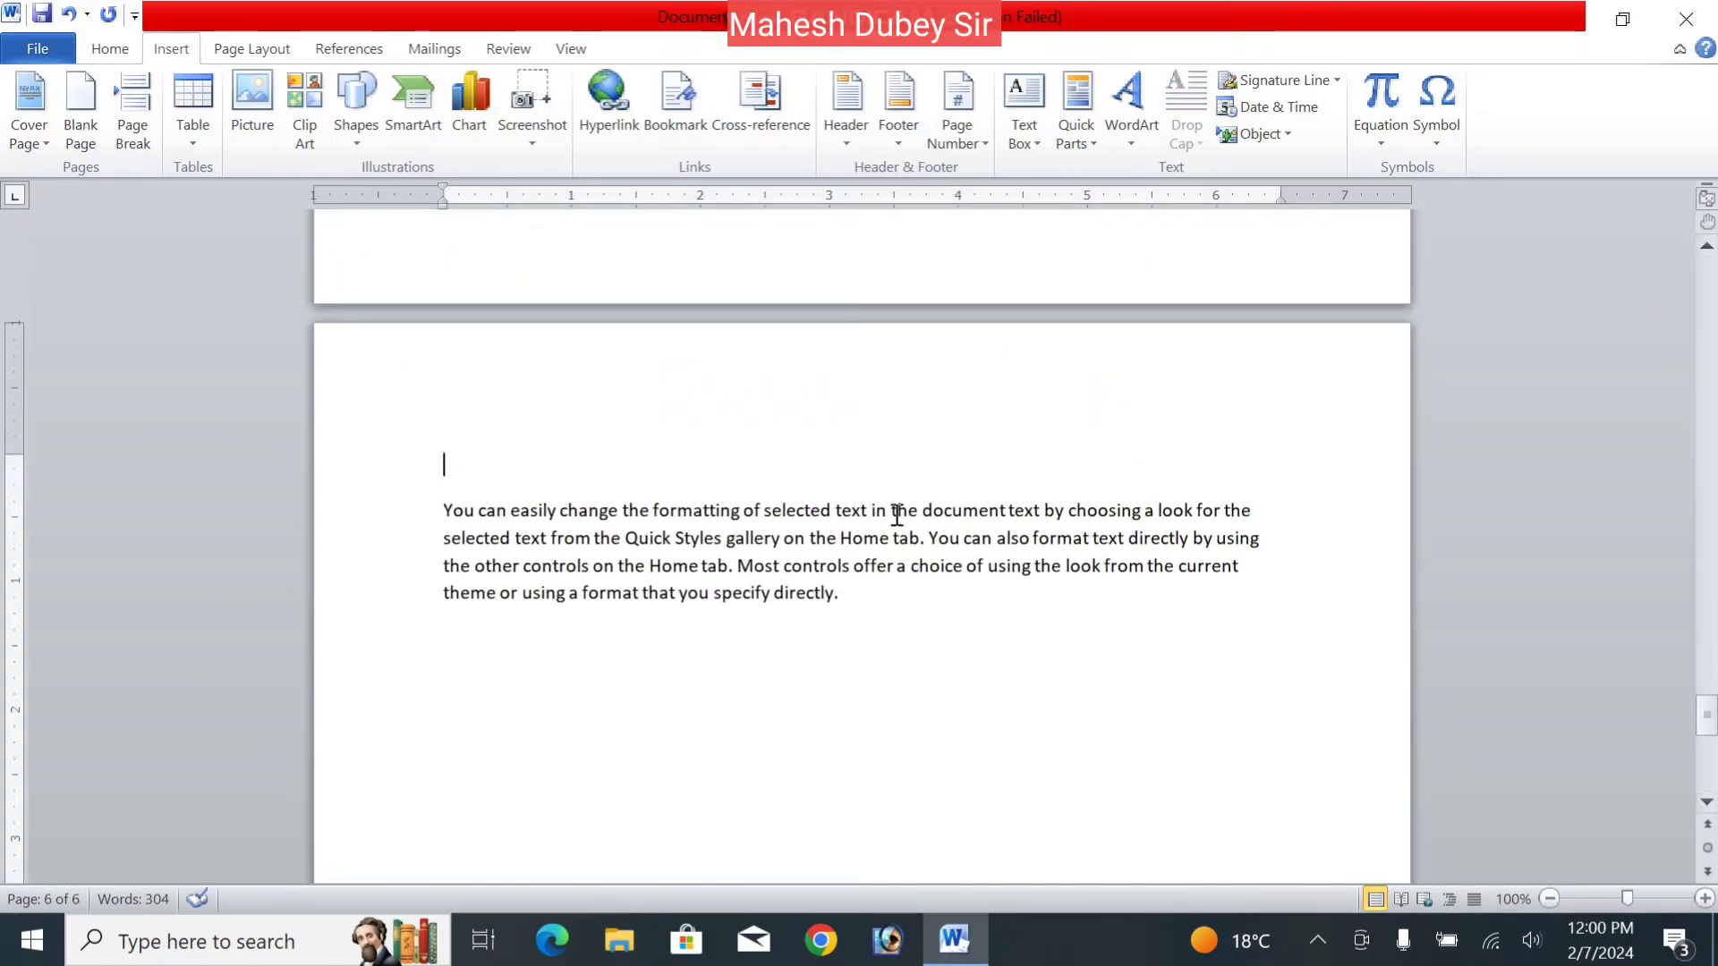
pyautogui.write('Pa')
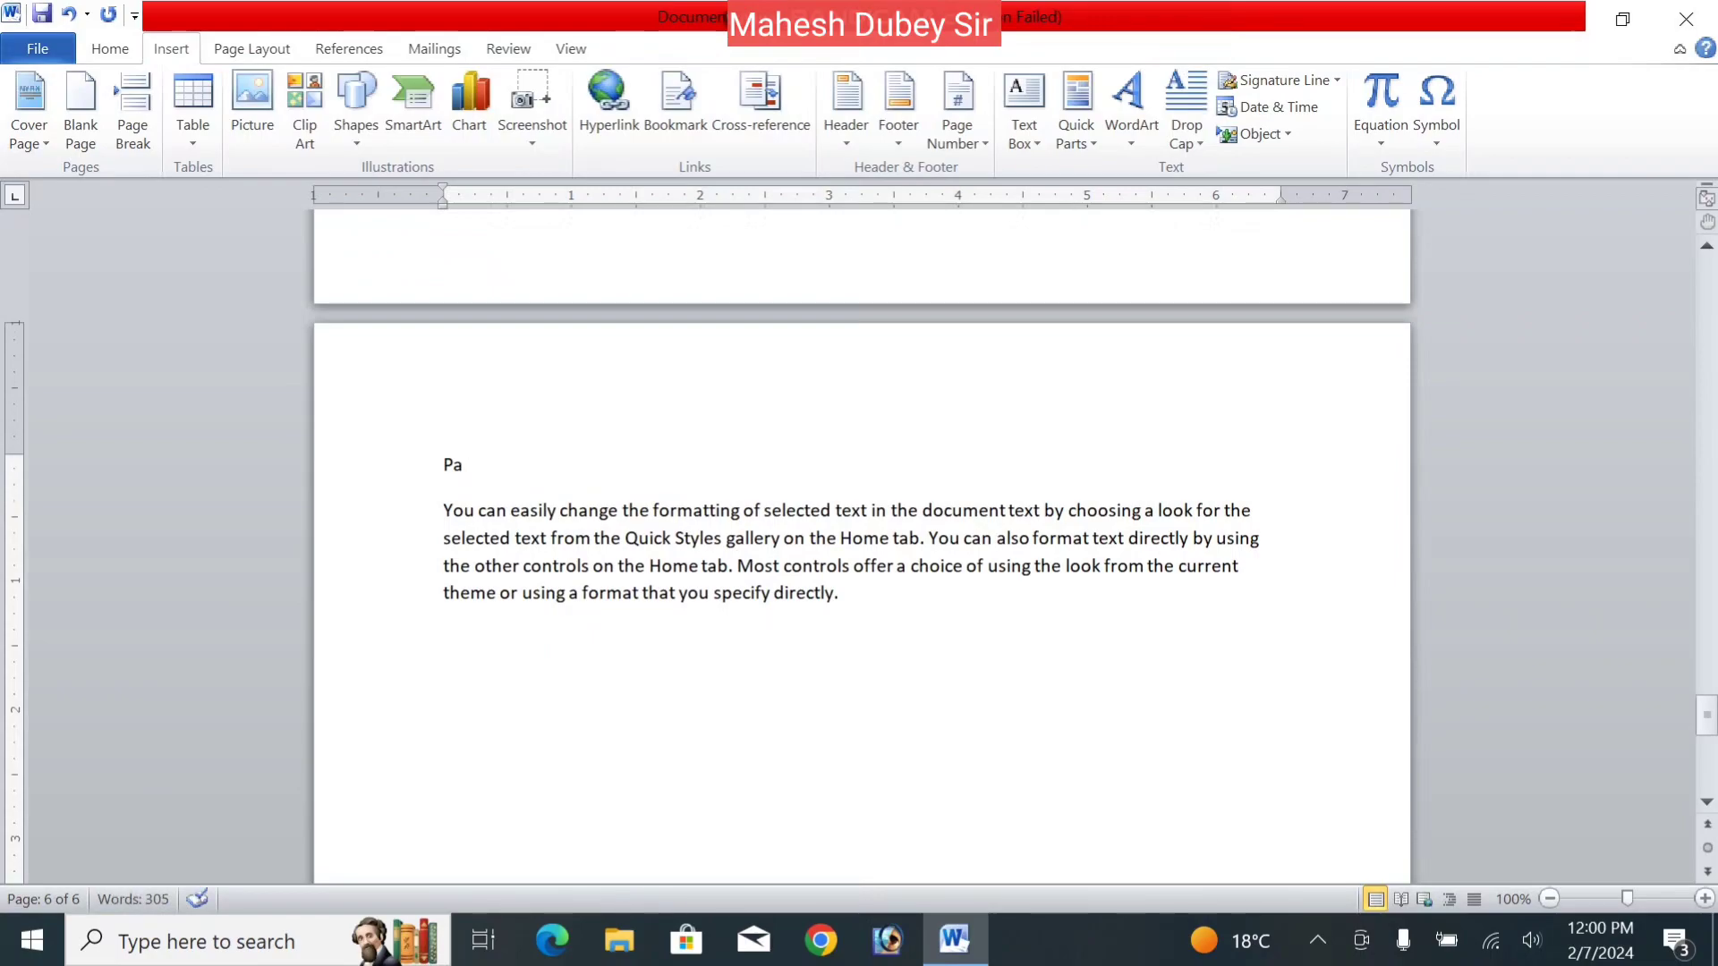
pyautogui.write('rt')
pyautogui.press('BackSpace')
pyautogui.press('BackSpace')
pyautogui.press('BackSpace')
pyautogui.press('BackSpace')
pyautogui.write('To')
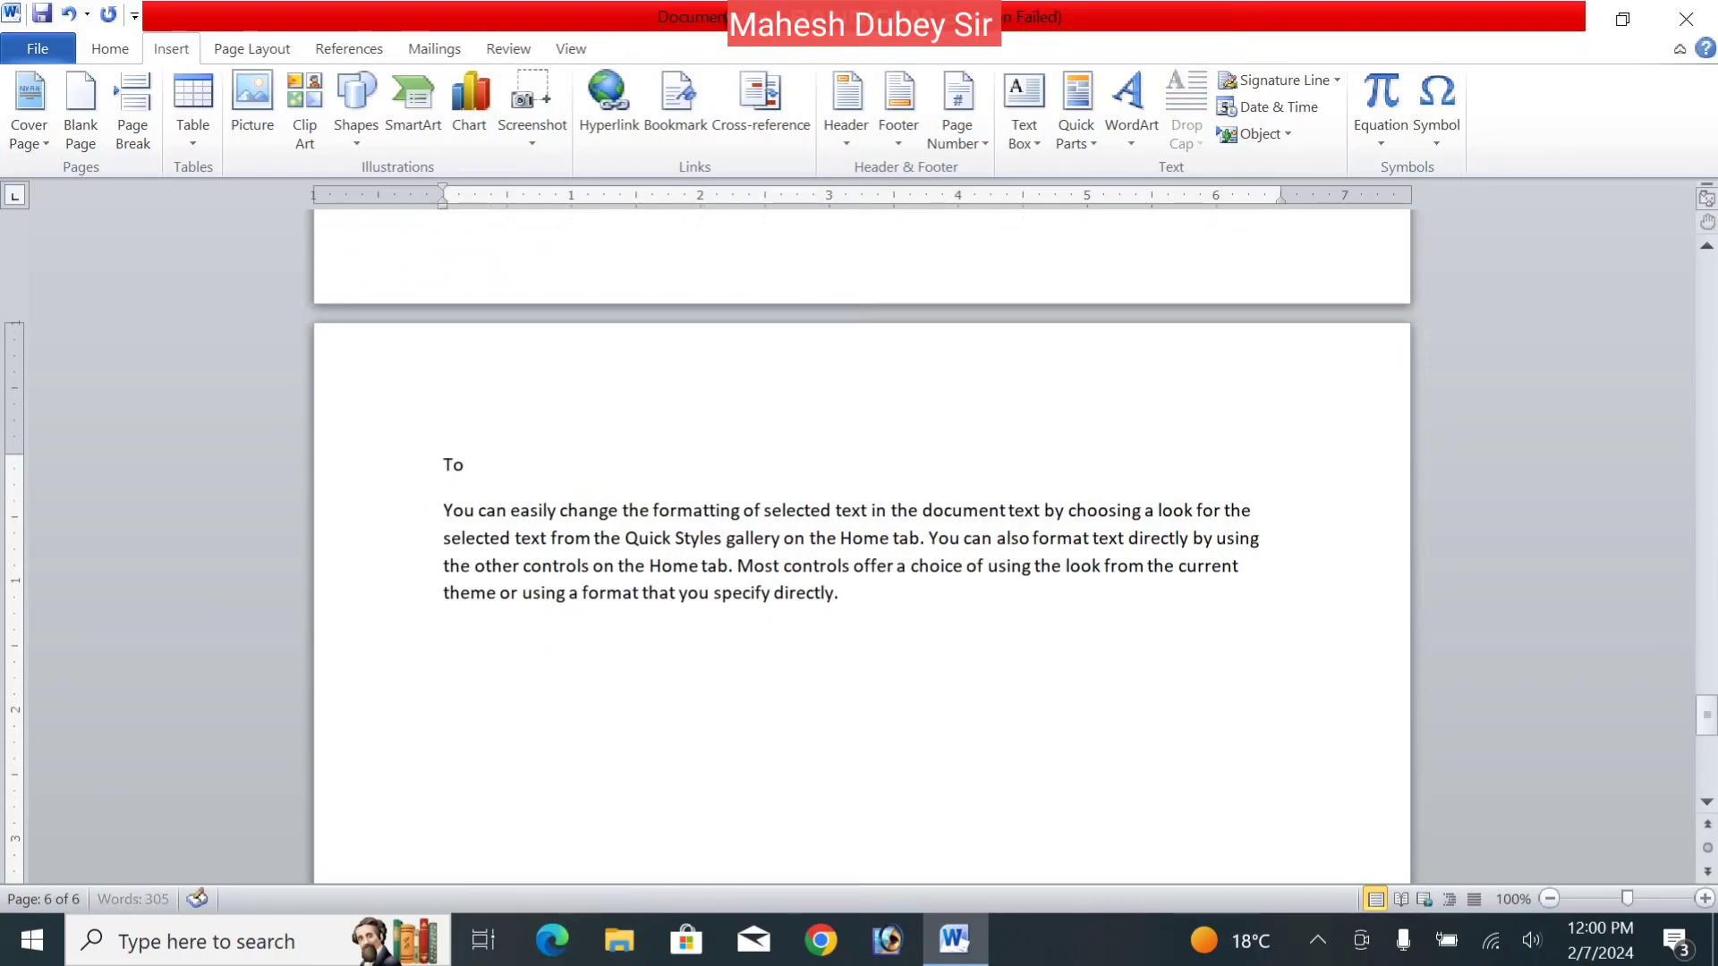
pyautogui.write('pic 5')
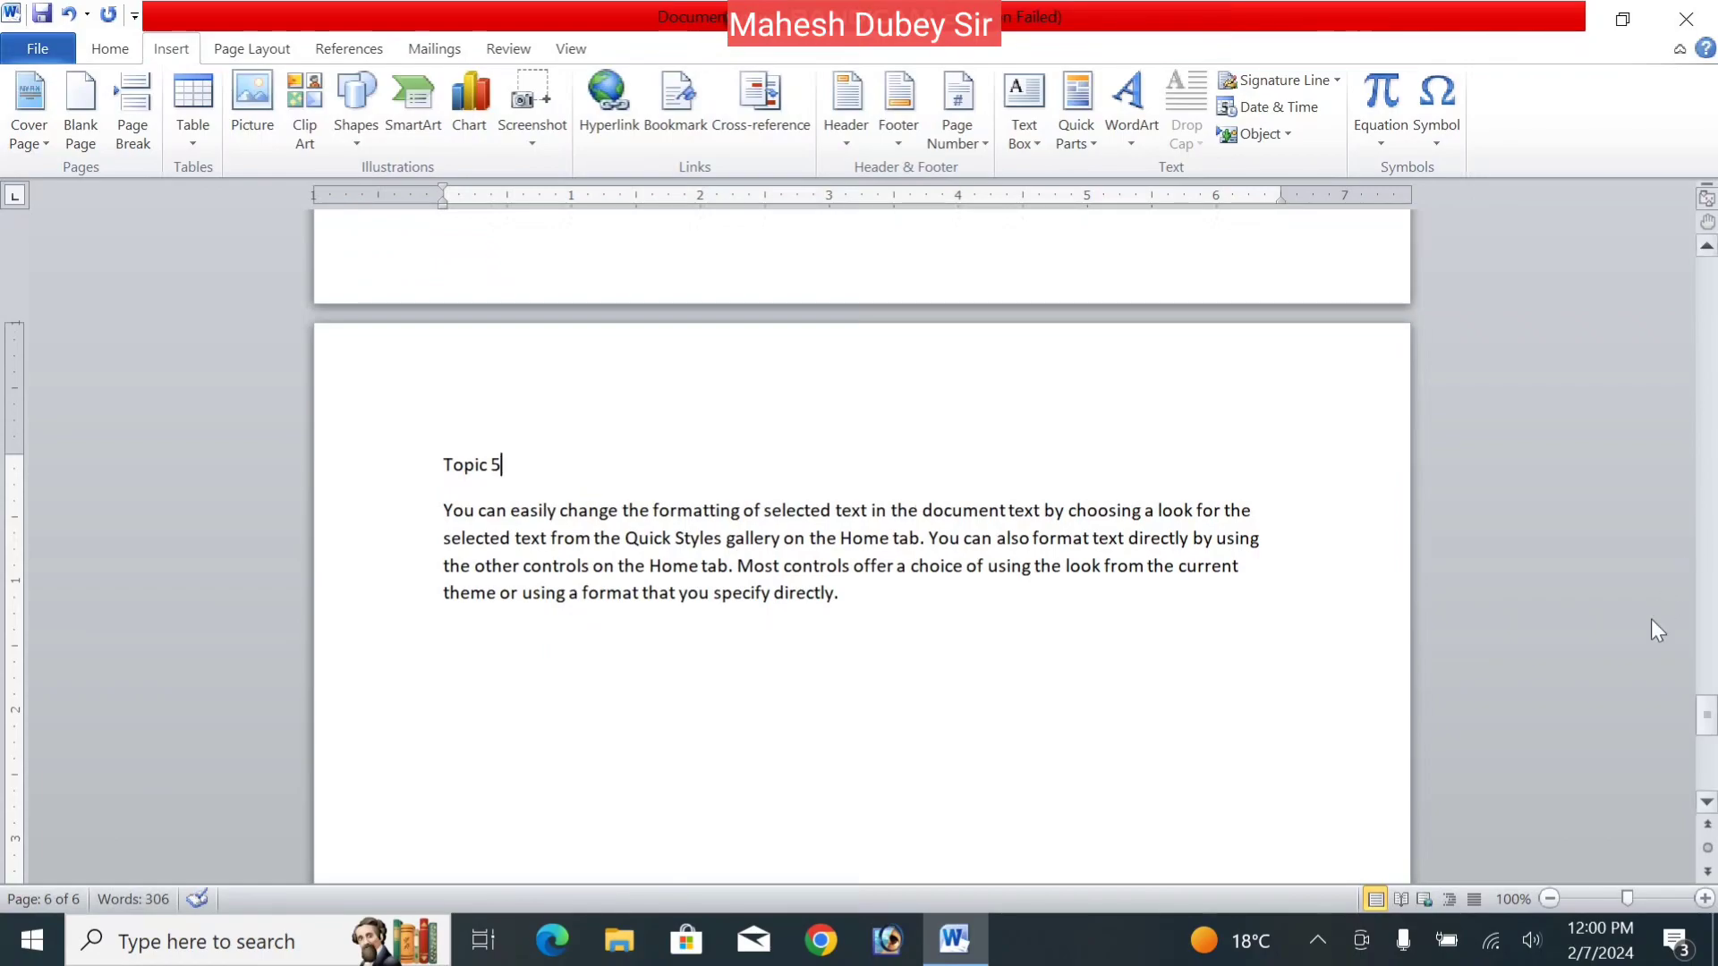
# - Add the title "Topic 4" on the empty line above the paragraph on page 5
pyautogui.moveTo(1701, 713); pyautogui.dragTo(1683, 616)
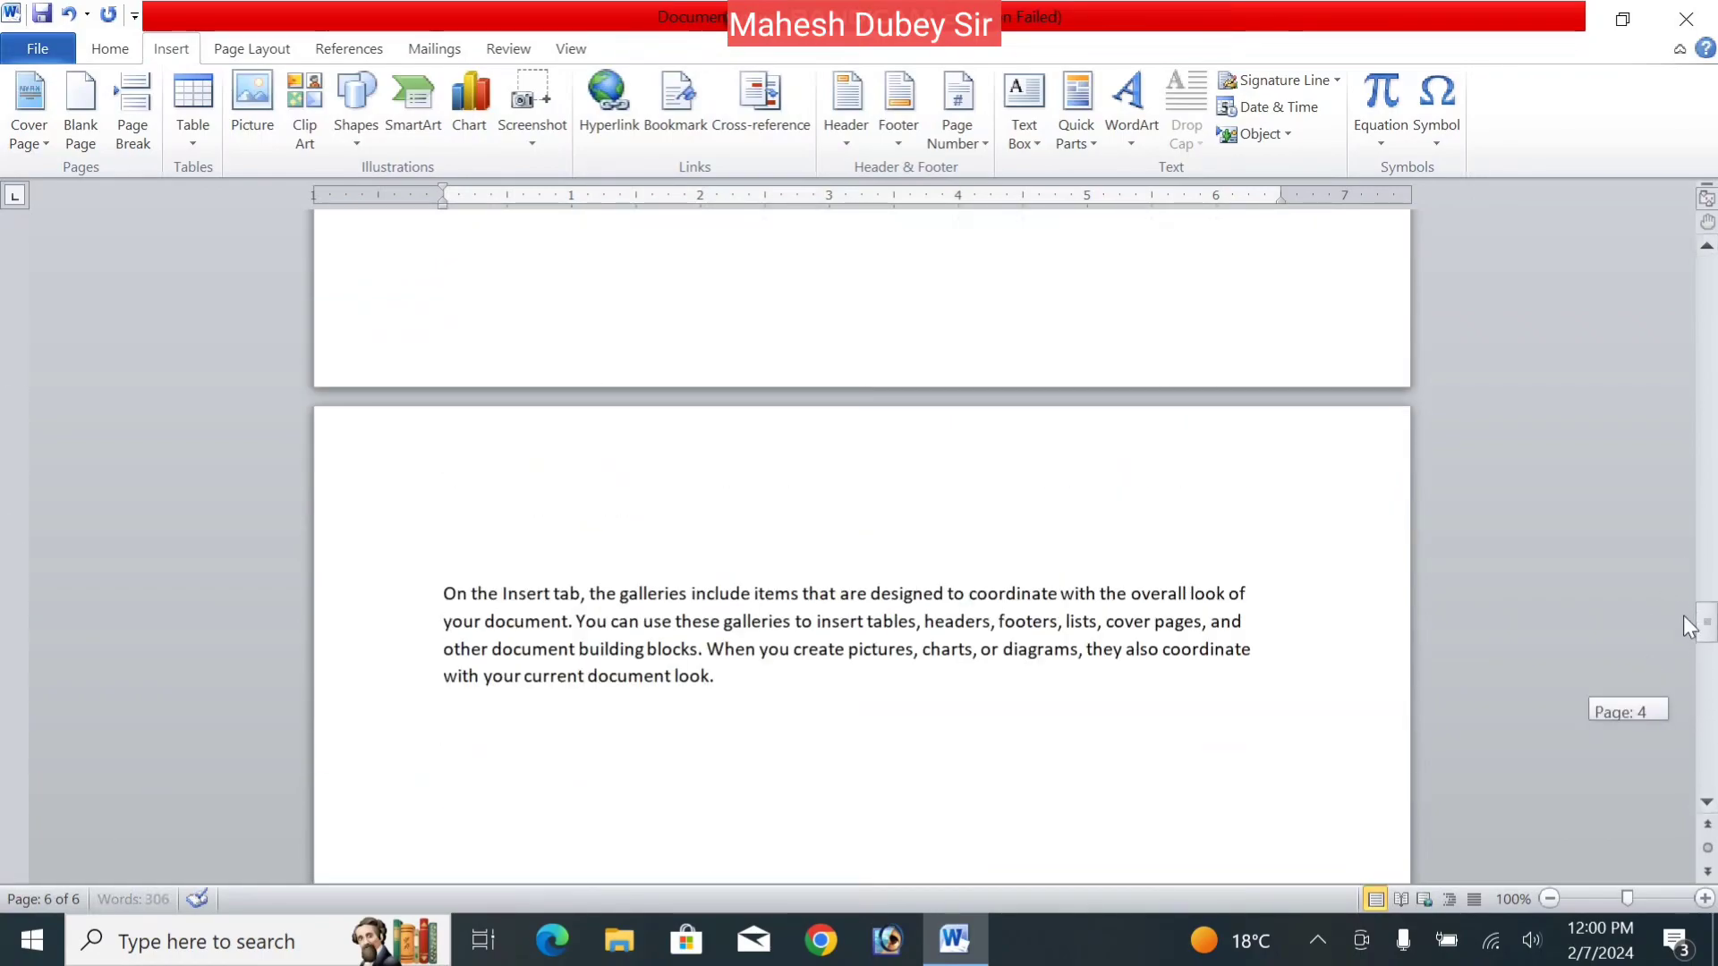
pyautogui.click(456, 549)
pyautogui.write('Top')
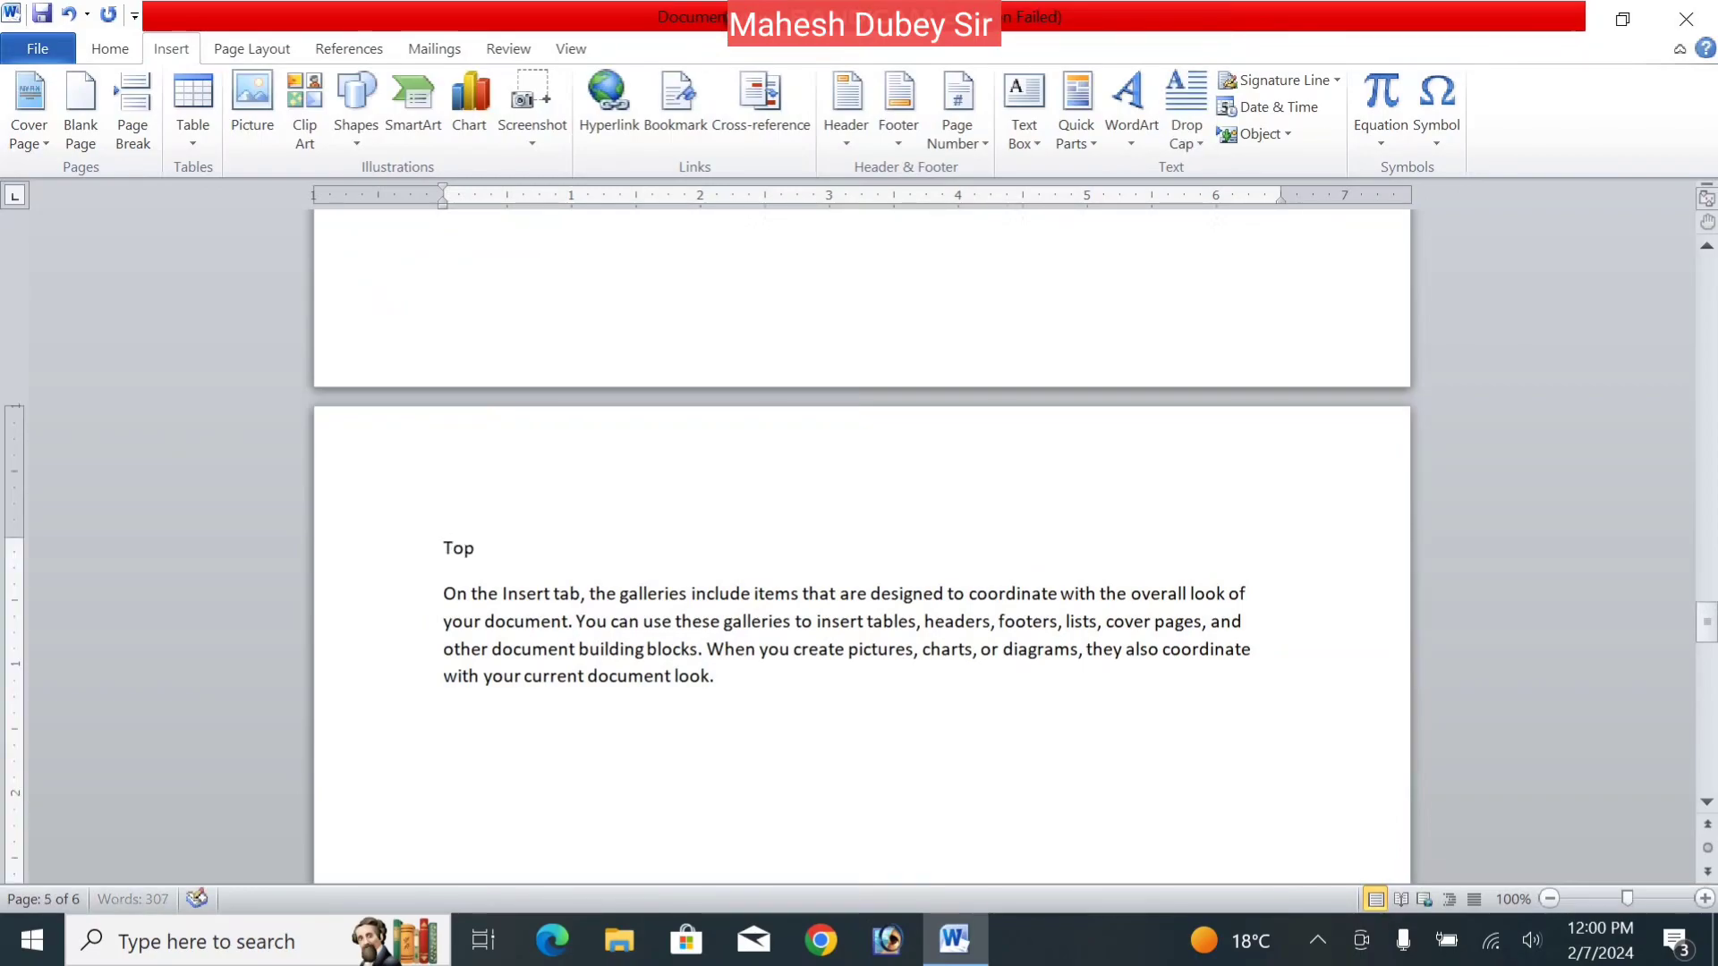
pyautogui.write('ic 4')
# - Add the title "Topic 3" on the empty line above the paragraph on page 4
pyautogui.moveTo(1706, 627); pyautogui.dragTo(1702, 559)
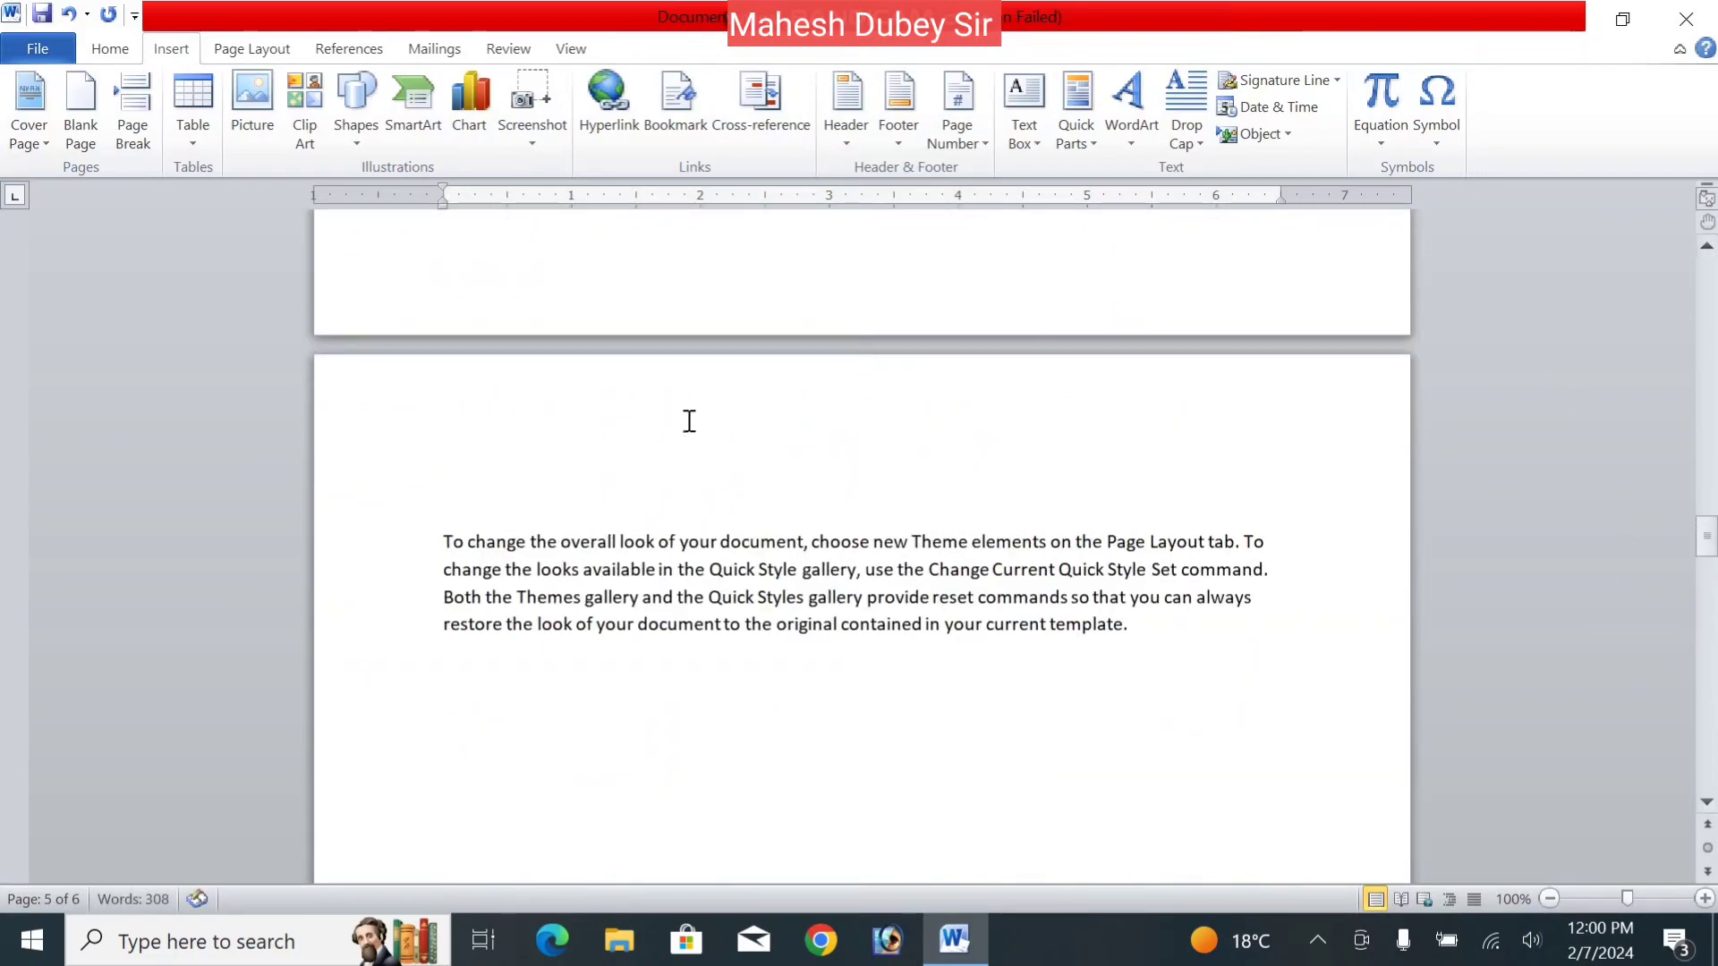
pyautogui.write('T')
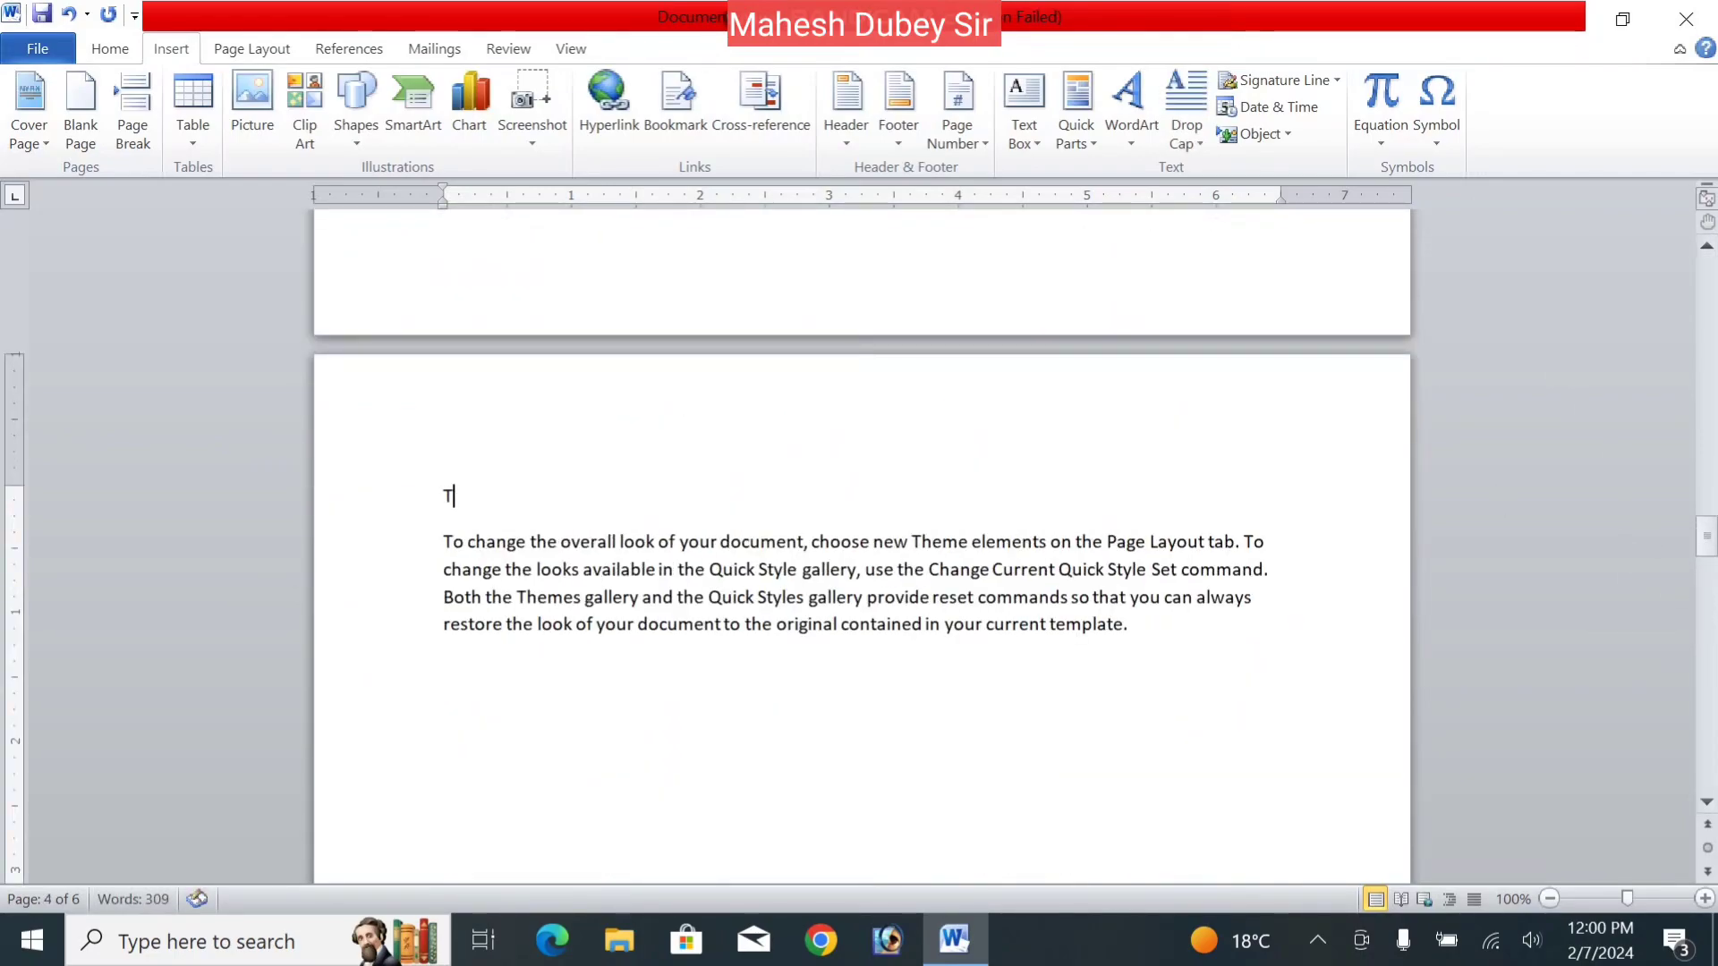
pyautogui.write('opic 3')
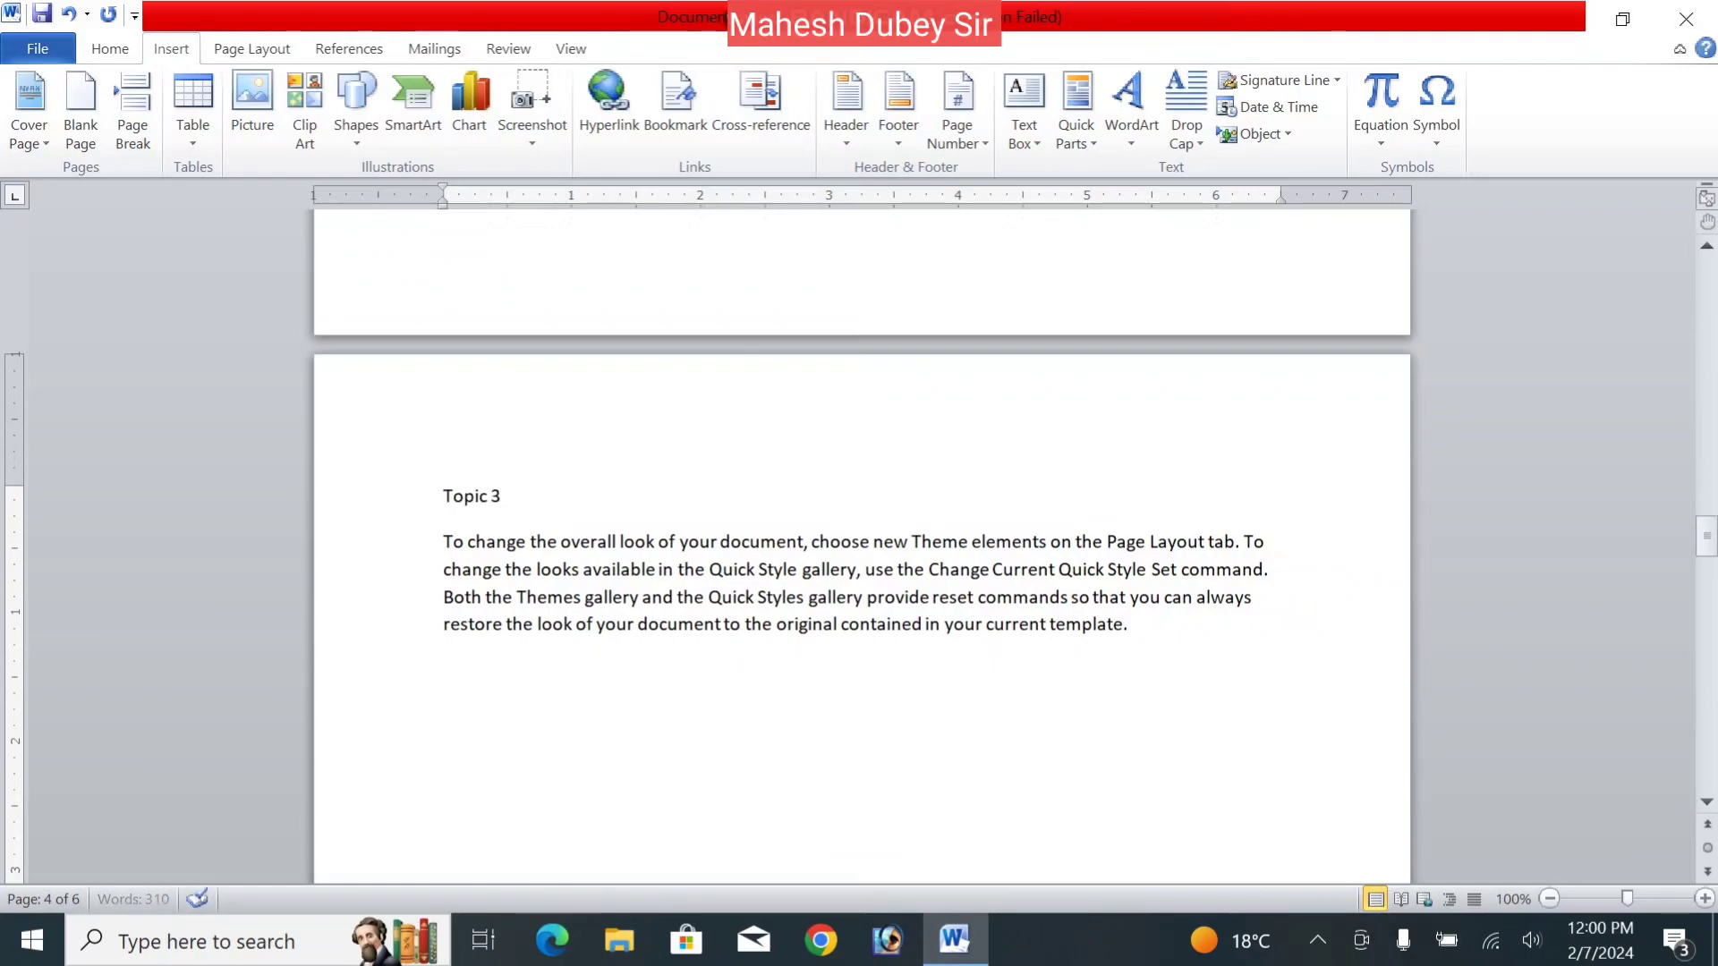
# - Add the title "Topic 2" on the empty line above the paragraph on page 3
pyautogui.moveTo(1709, 553); pyautogui.dragTo(1707, 472)
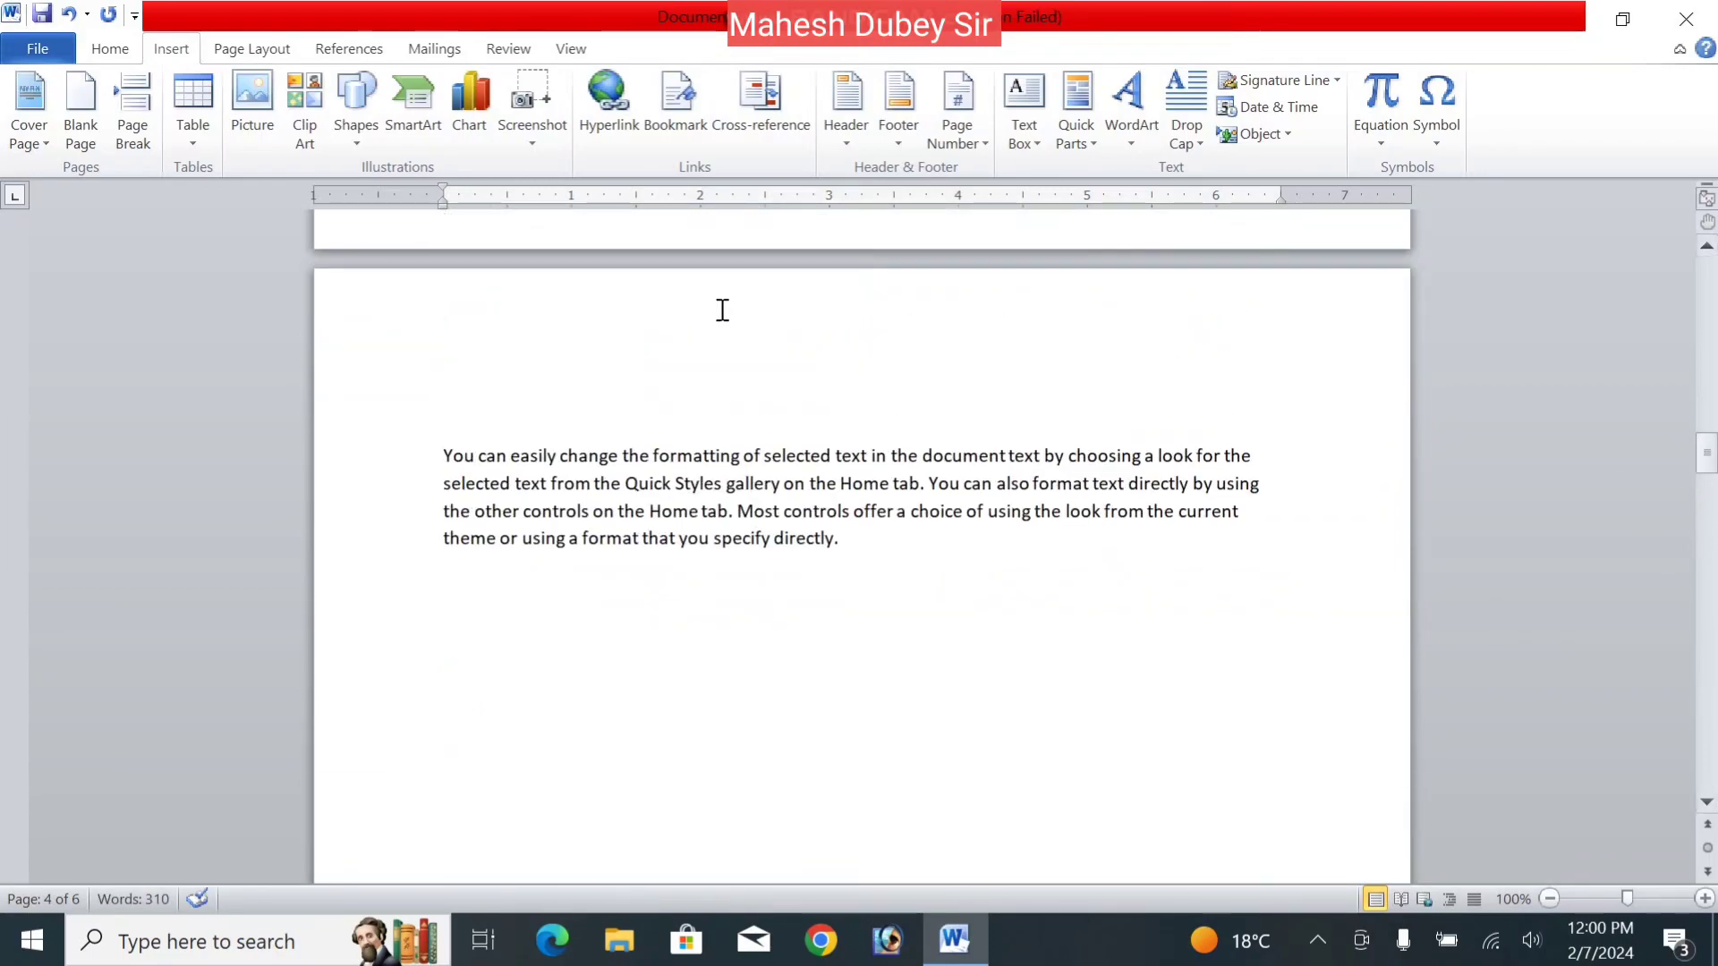
pyautogui.click(590, 407)
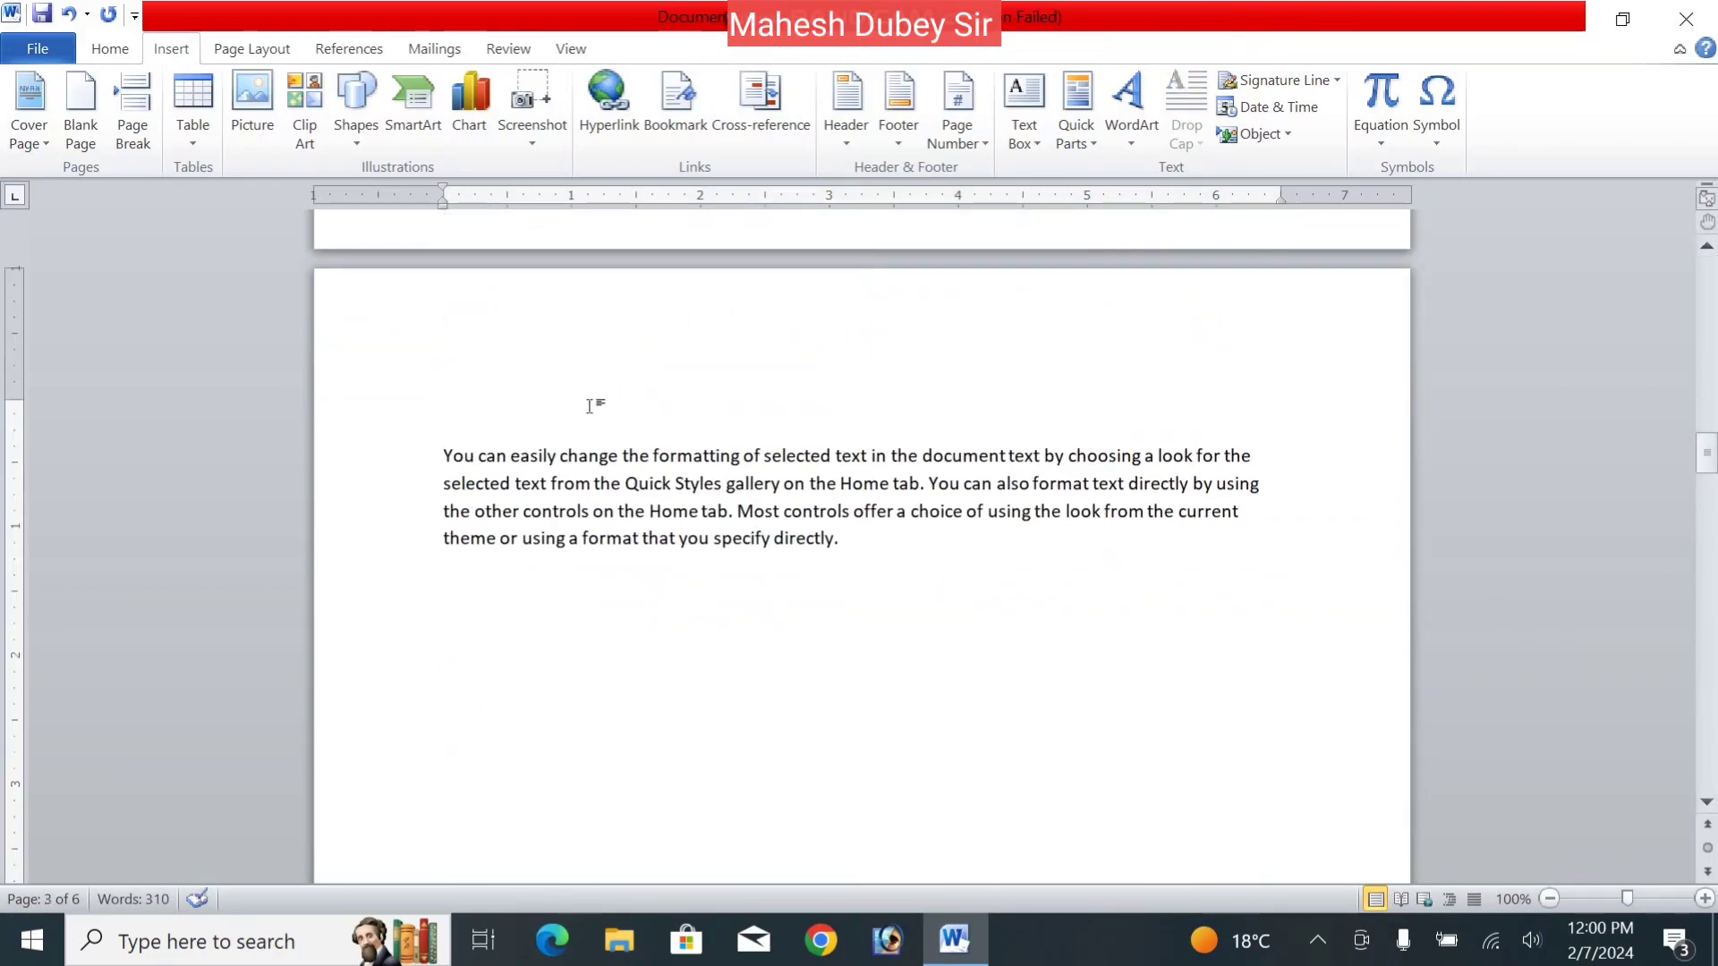
pyautogui.write('Topic')
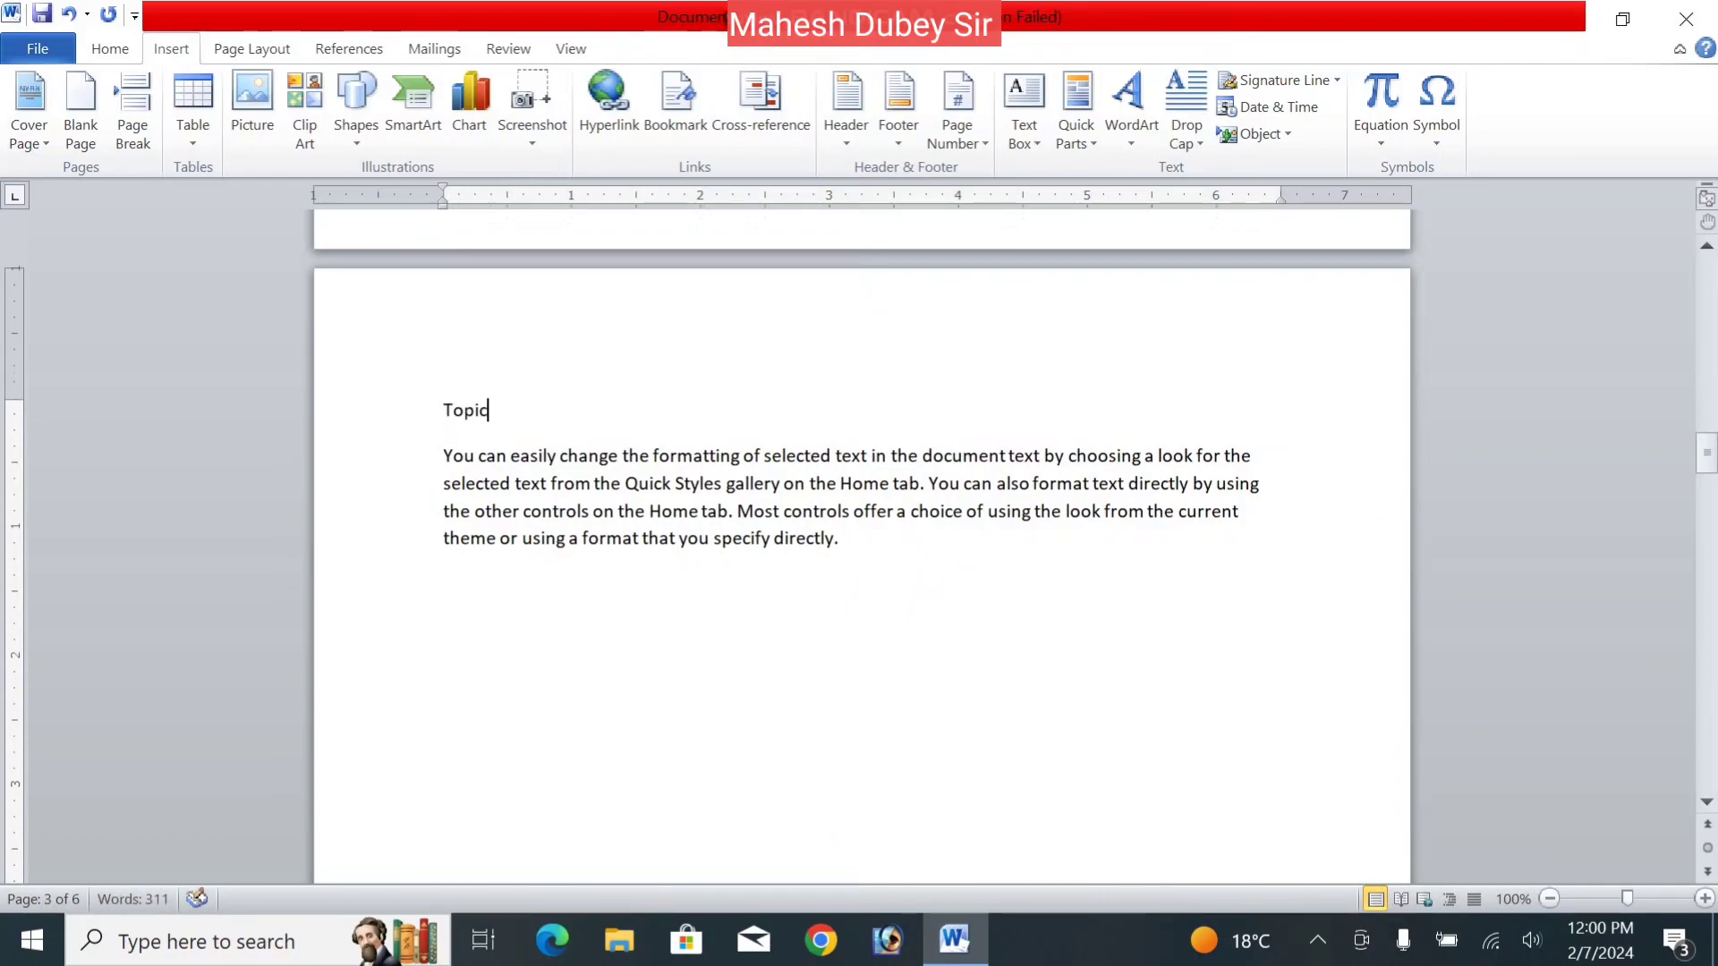
pyautogui.write(' 2')
# - Insert a new line above the paragraph on page 2 and enter the title "Topic 1" on it
pyautogui.moveTo(1707, 443); pyautogui.dragTo(1709, 374)
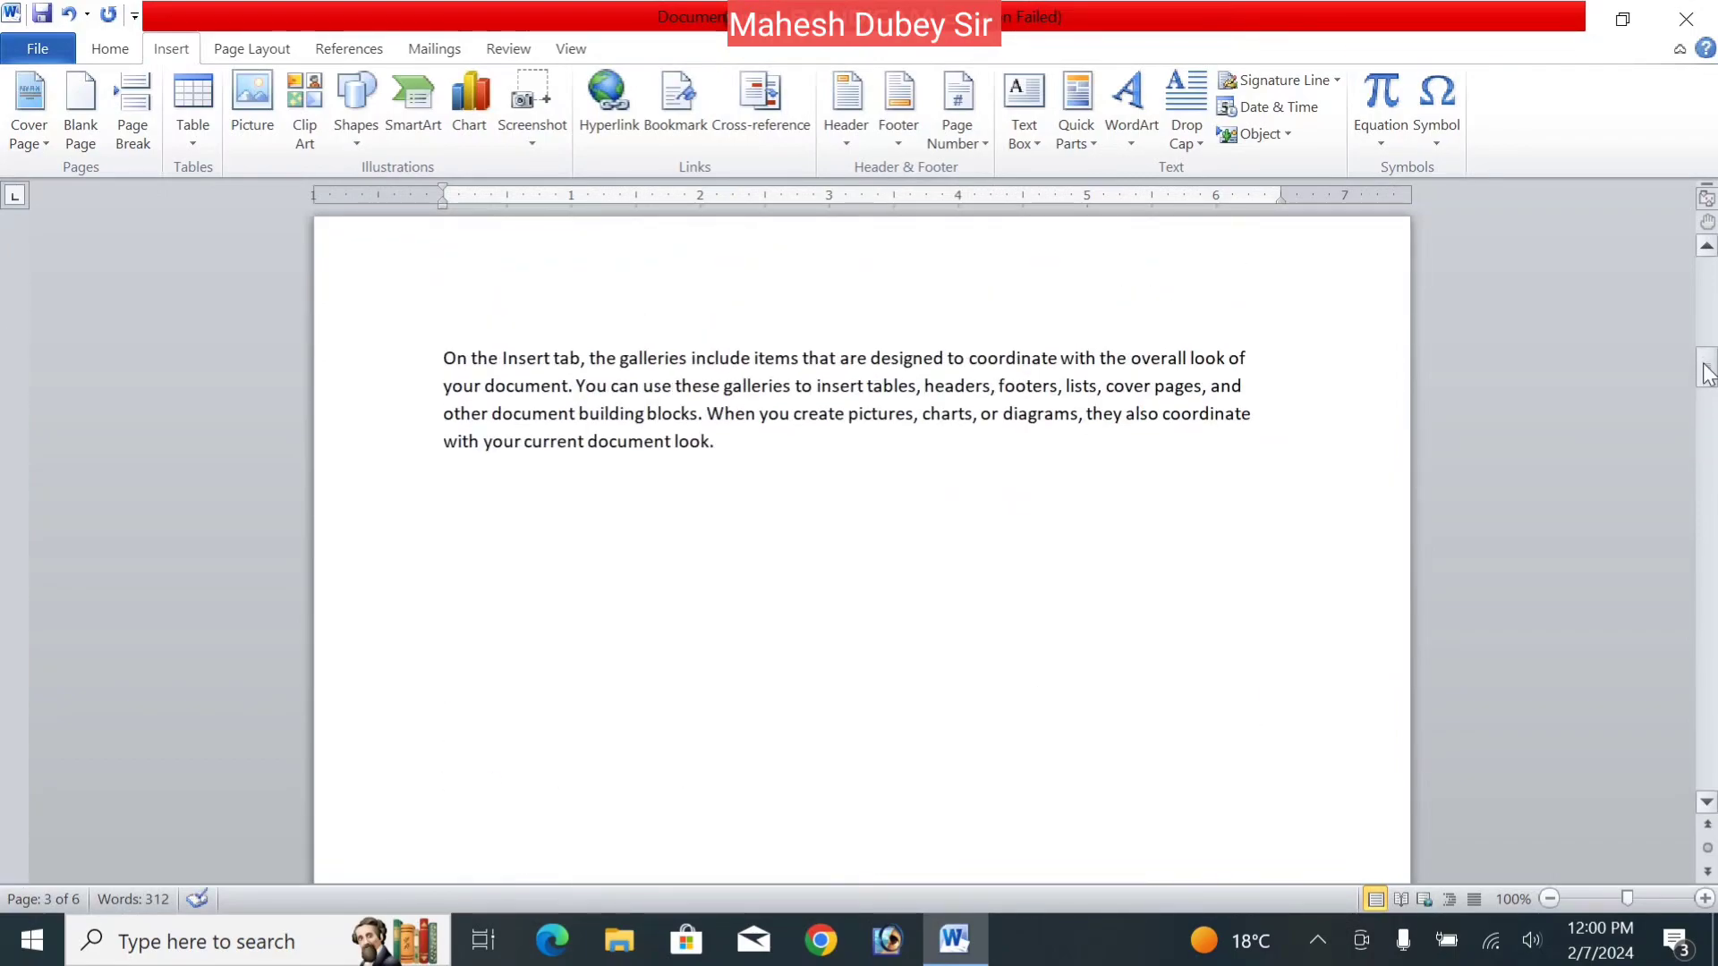
pyautogui.click(498, 314)
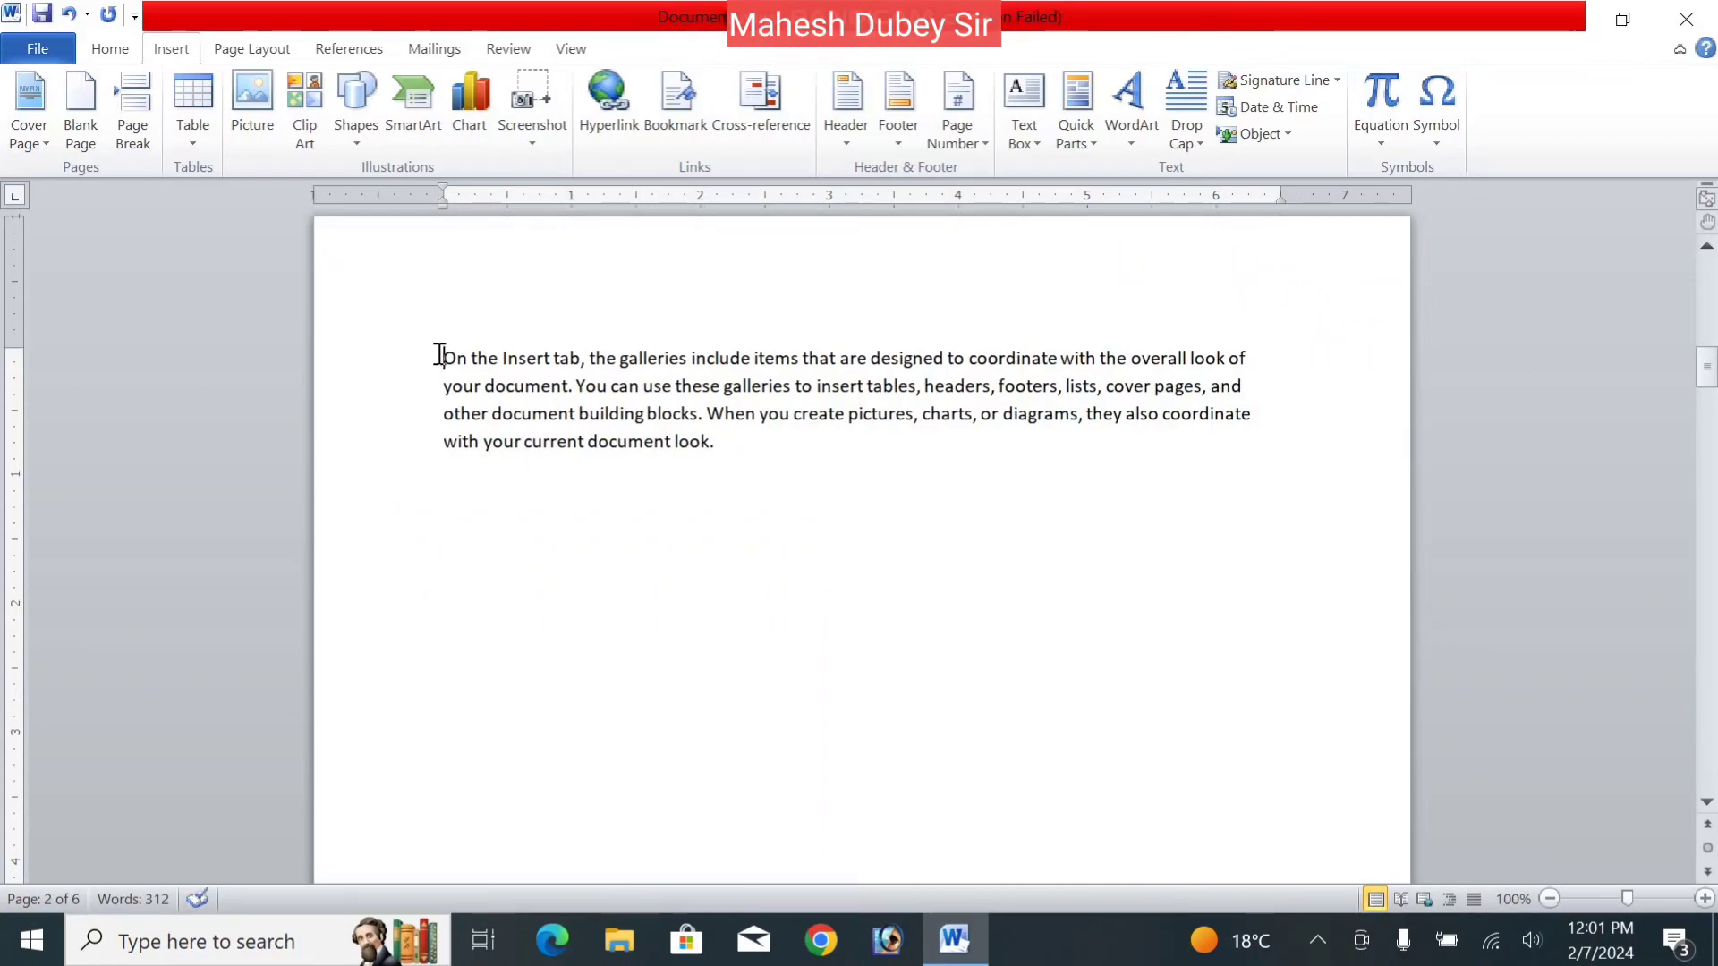
pyautogui.click(440, 356)
pyautogui.press('Return')
pyautogui.click(488, 338)
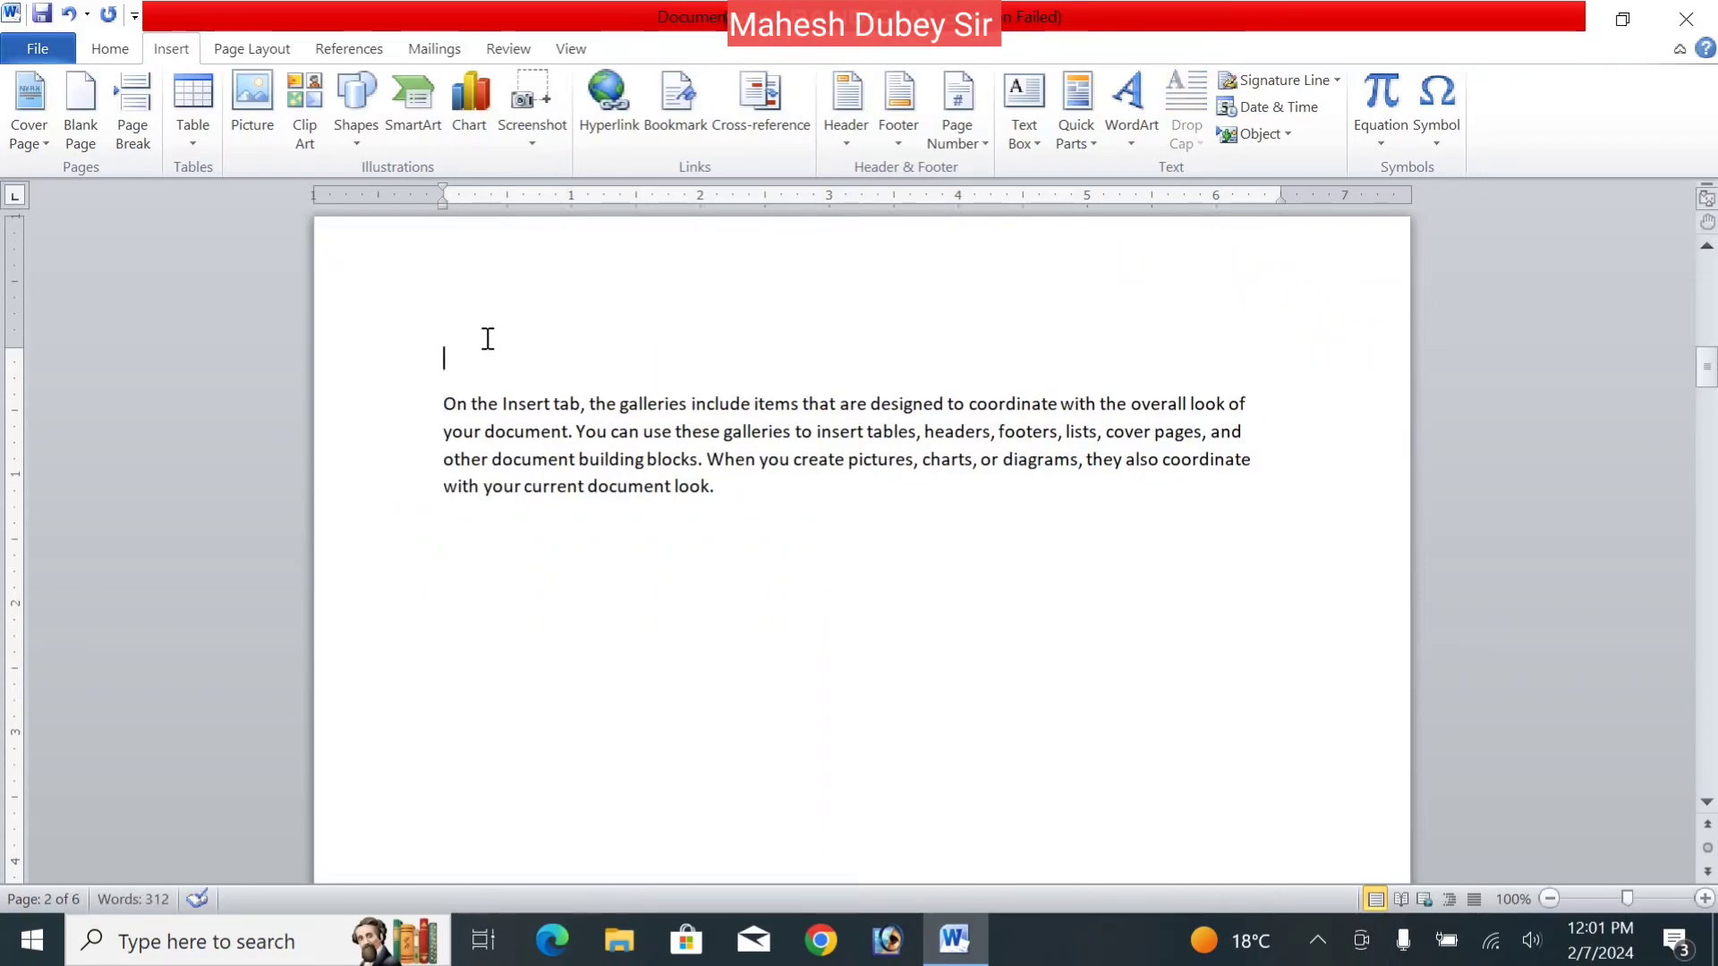
pyautogui.write('T')
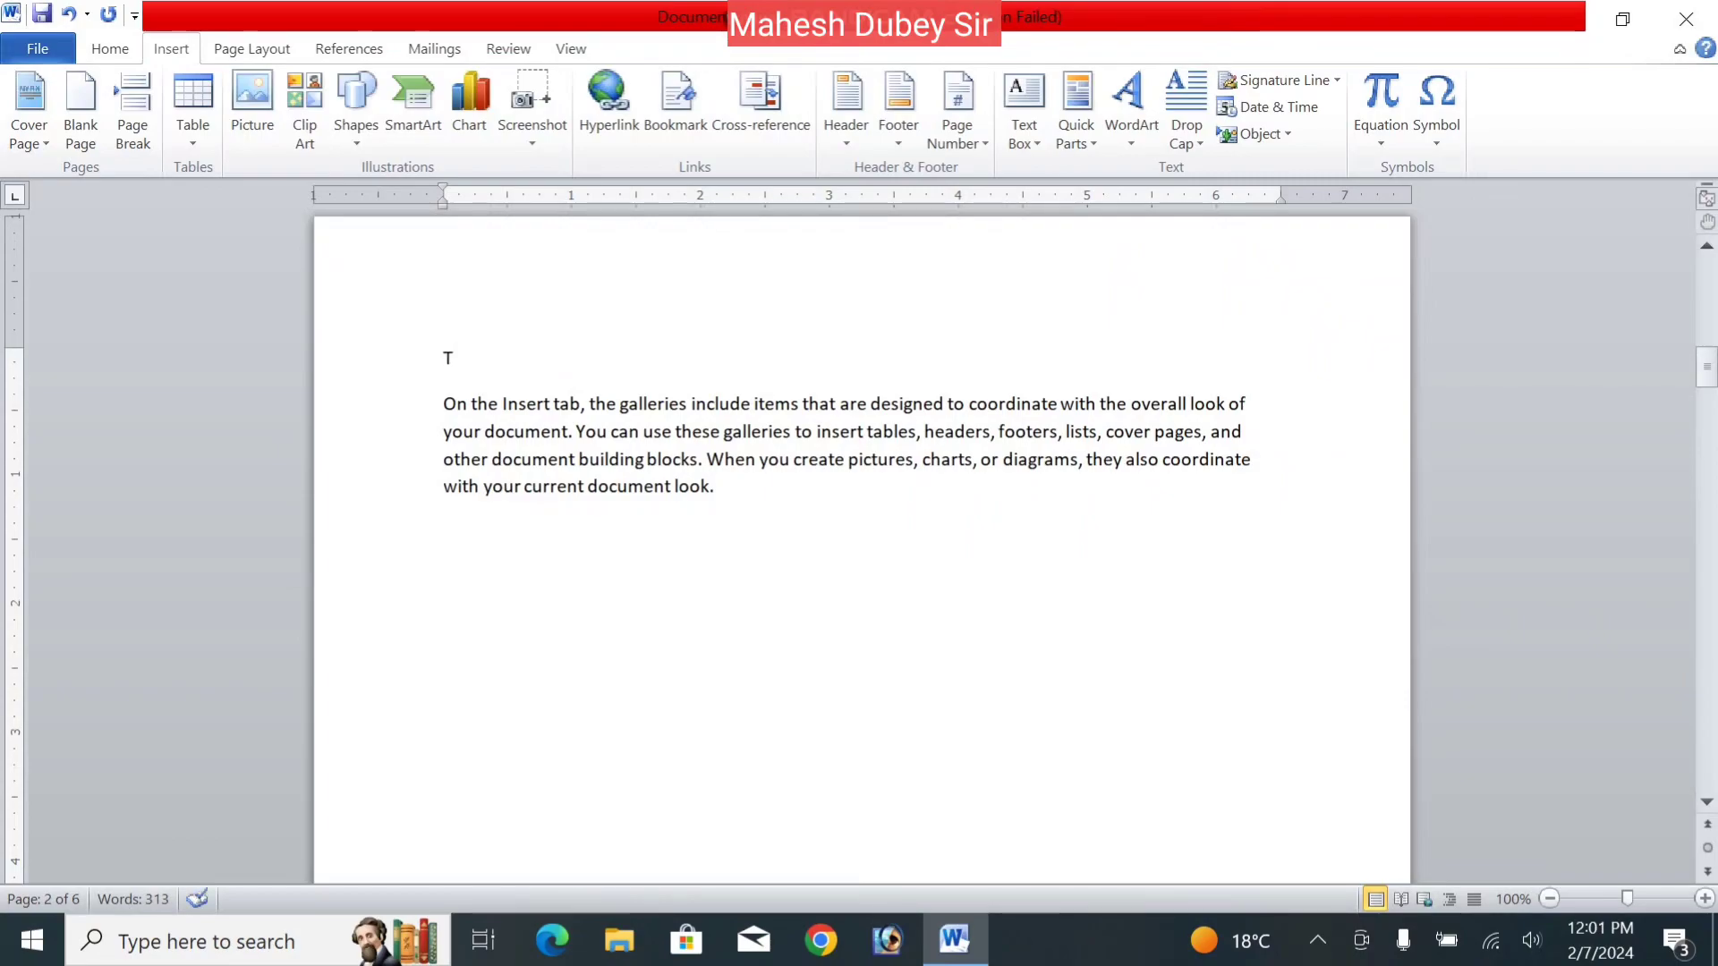
pyautogui.write('opic 1')
# - Mark the "Topic 1" title on page 2 as a Level 1 table of contents entry
pyautogui.moveTo(1709, 369); pyautogui.dragTo(1710, 254)
pyautogui.click(486, 364)
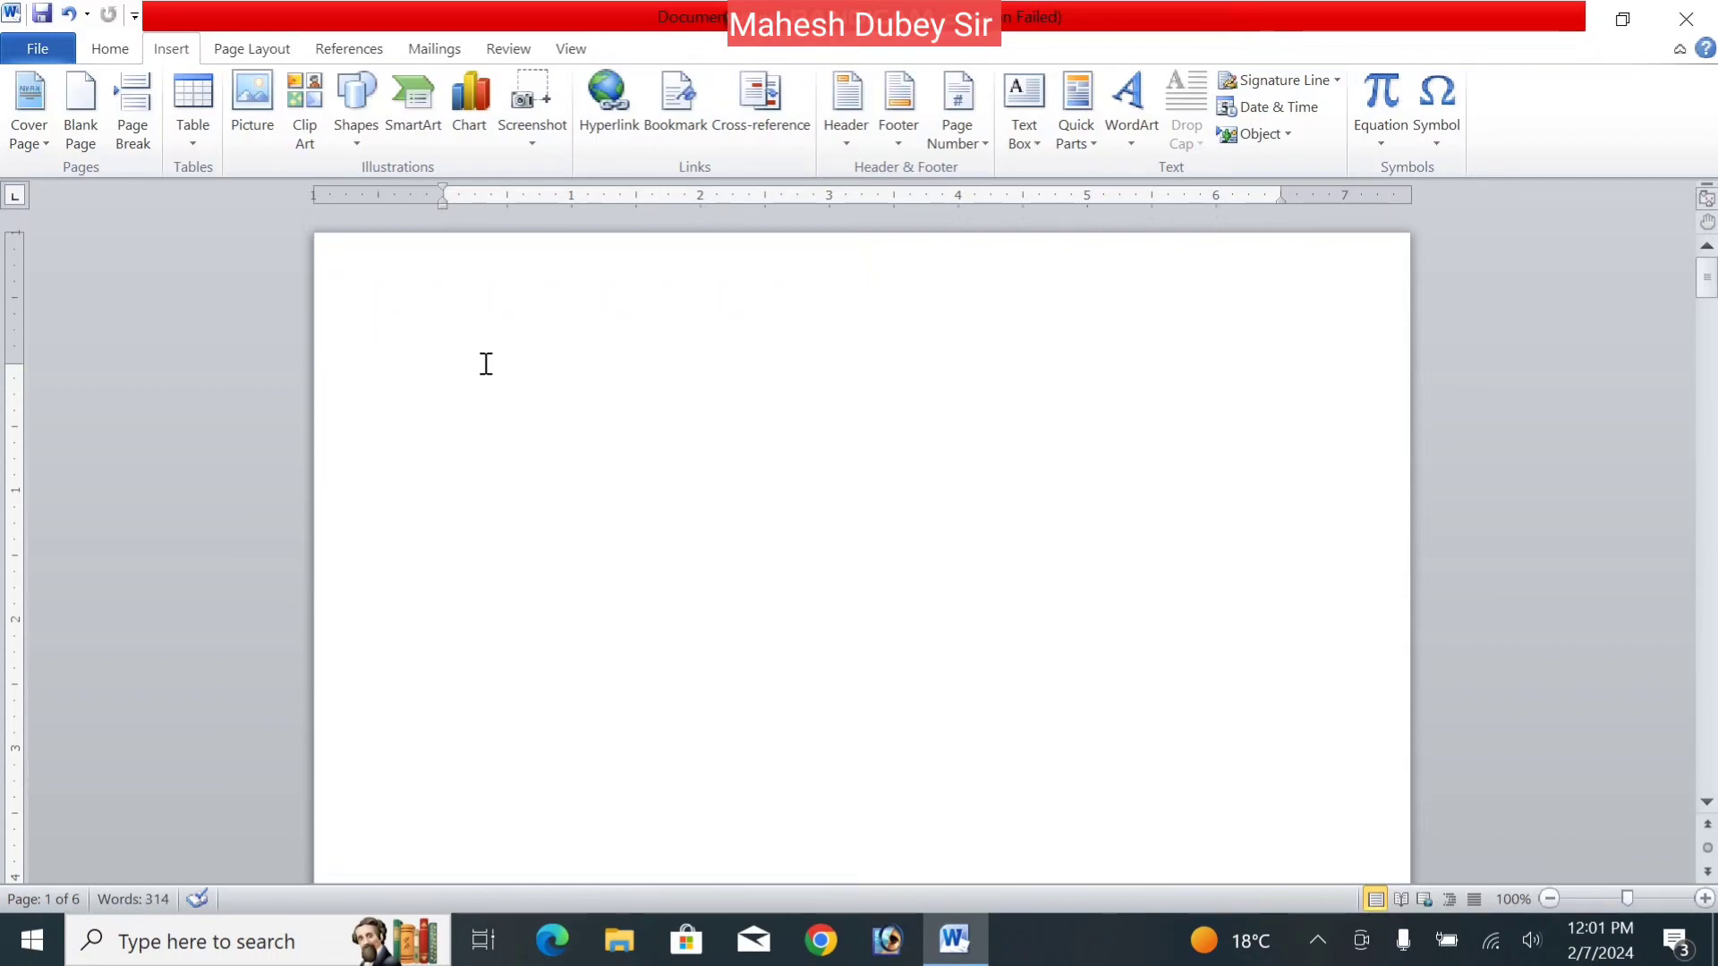
pyautogui.click(344, 49)
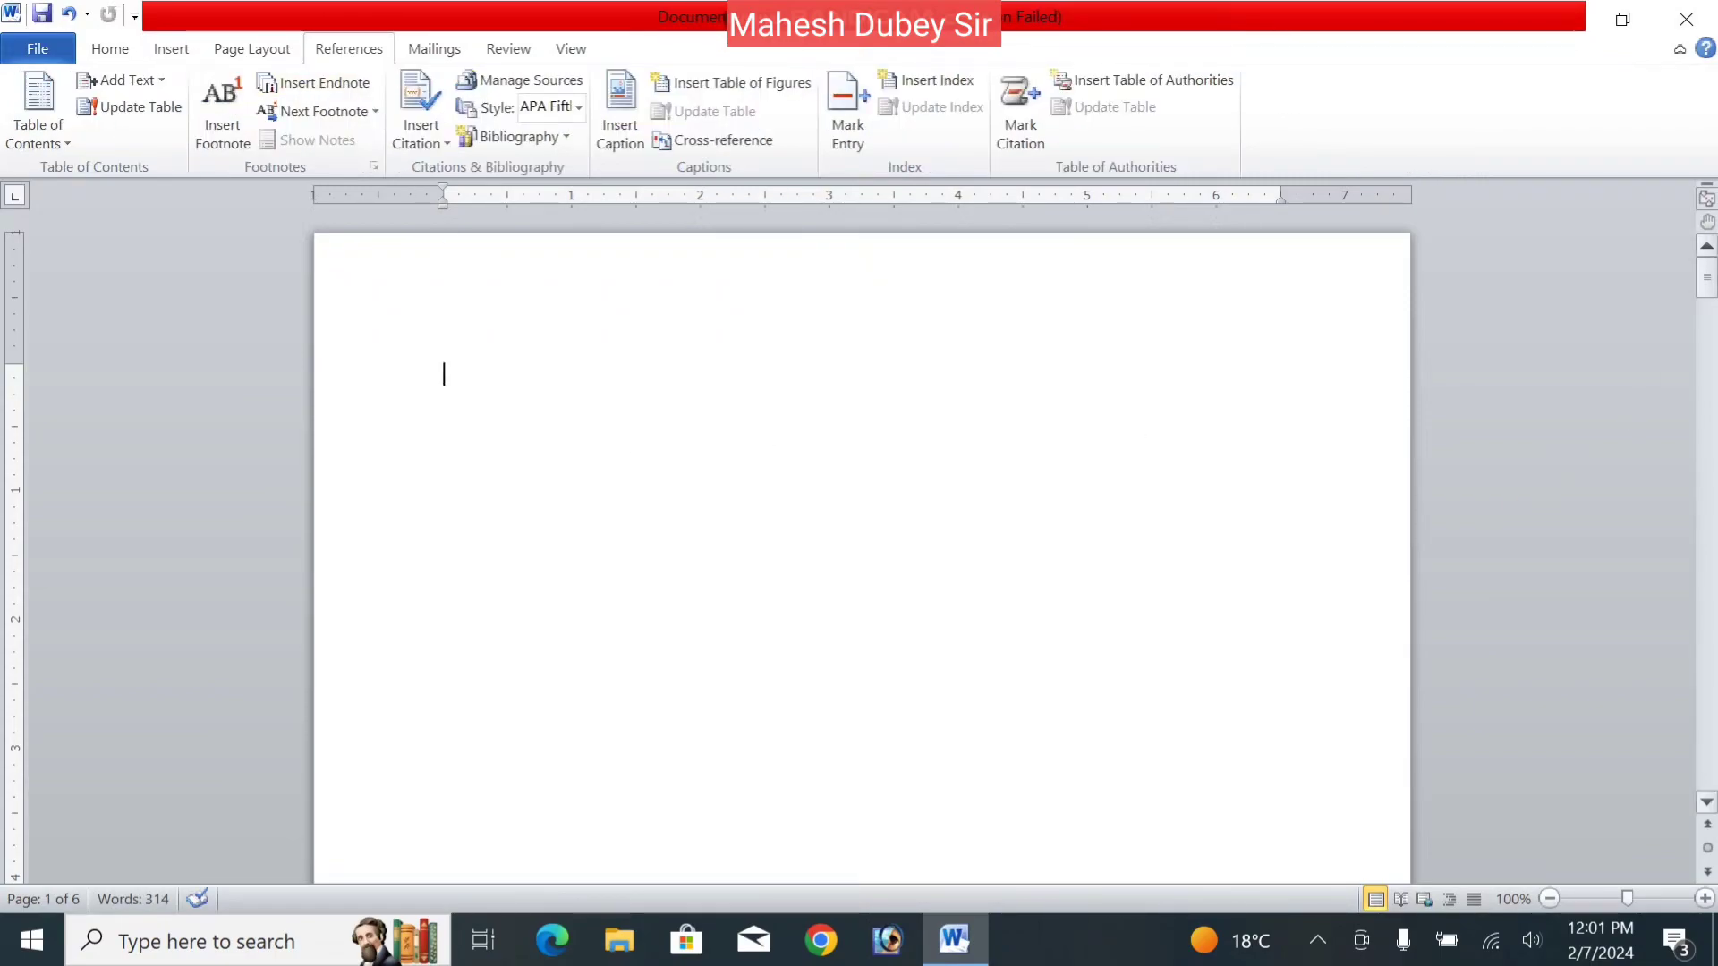
pyautogui.moveTo(1711, 296); pyautogui.dragTo(1711, 390)
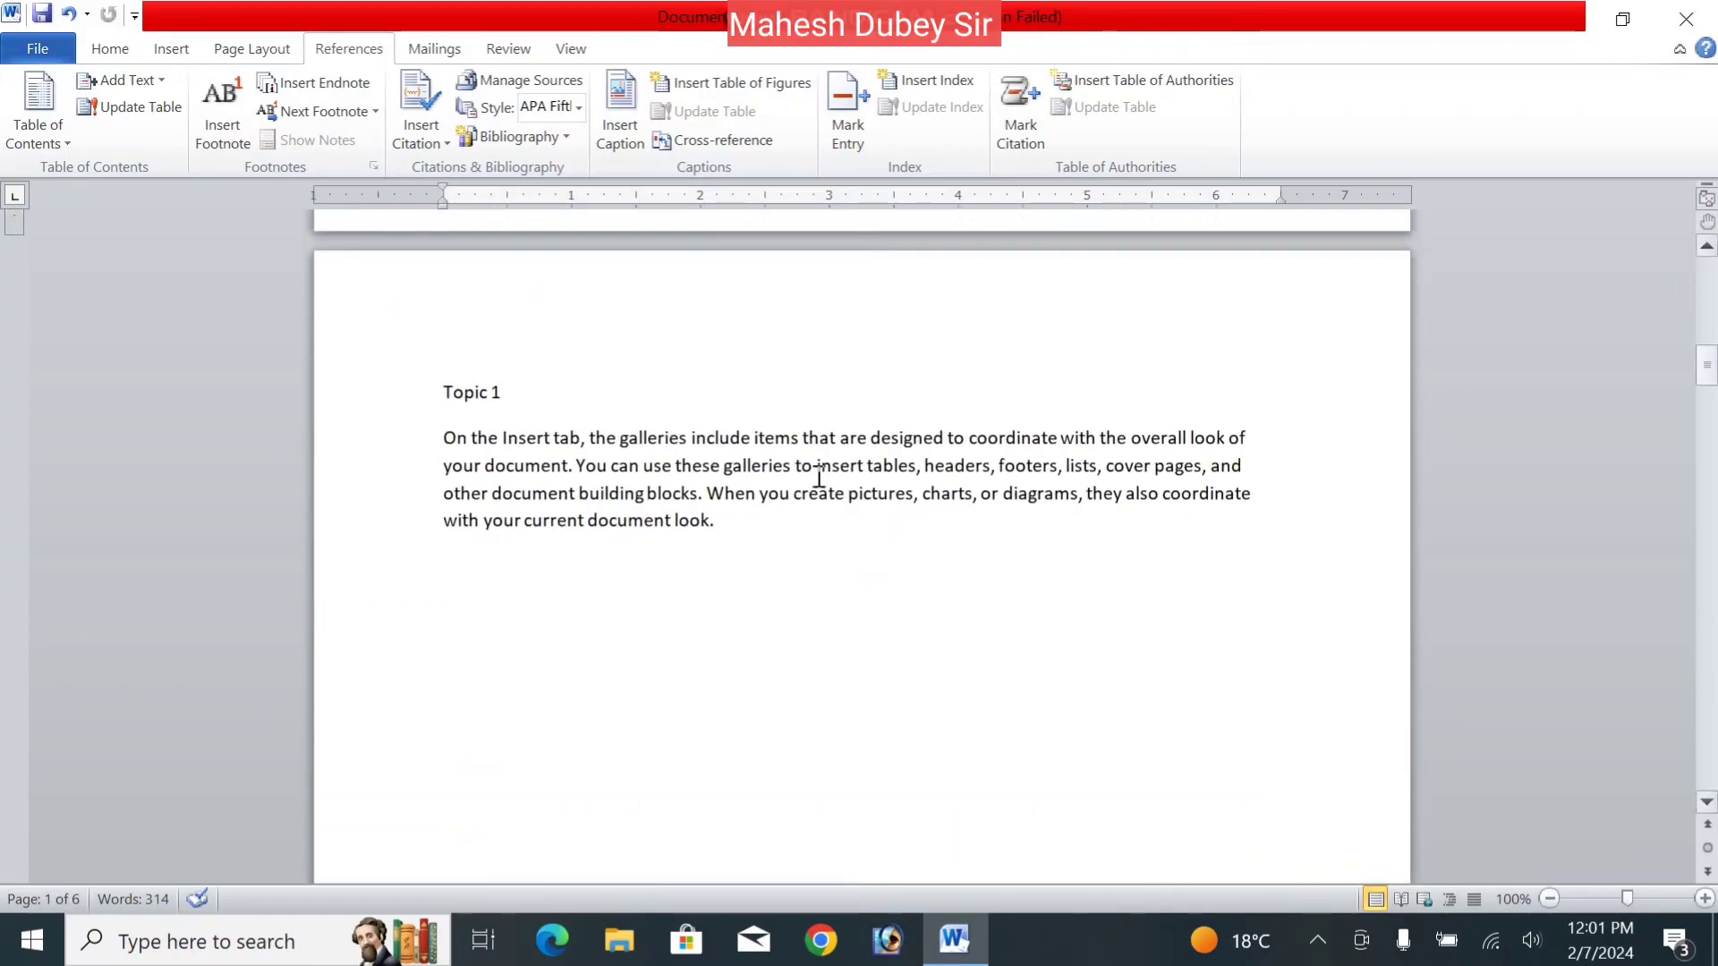
pyautogui.moveTo(442, 392); pyautogui.dragTo(497, 394)
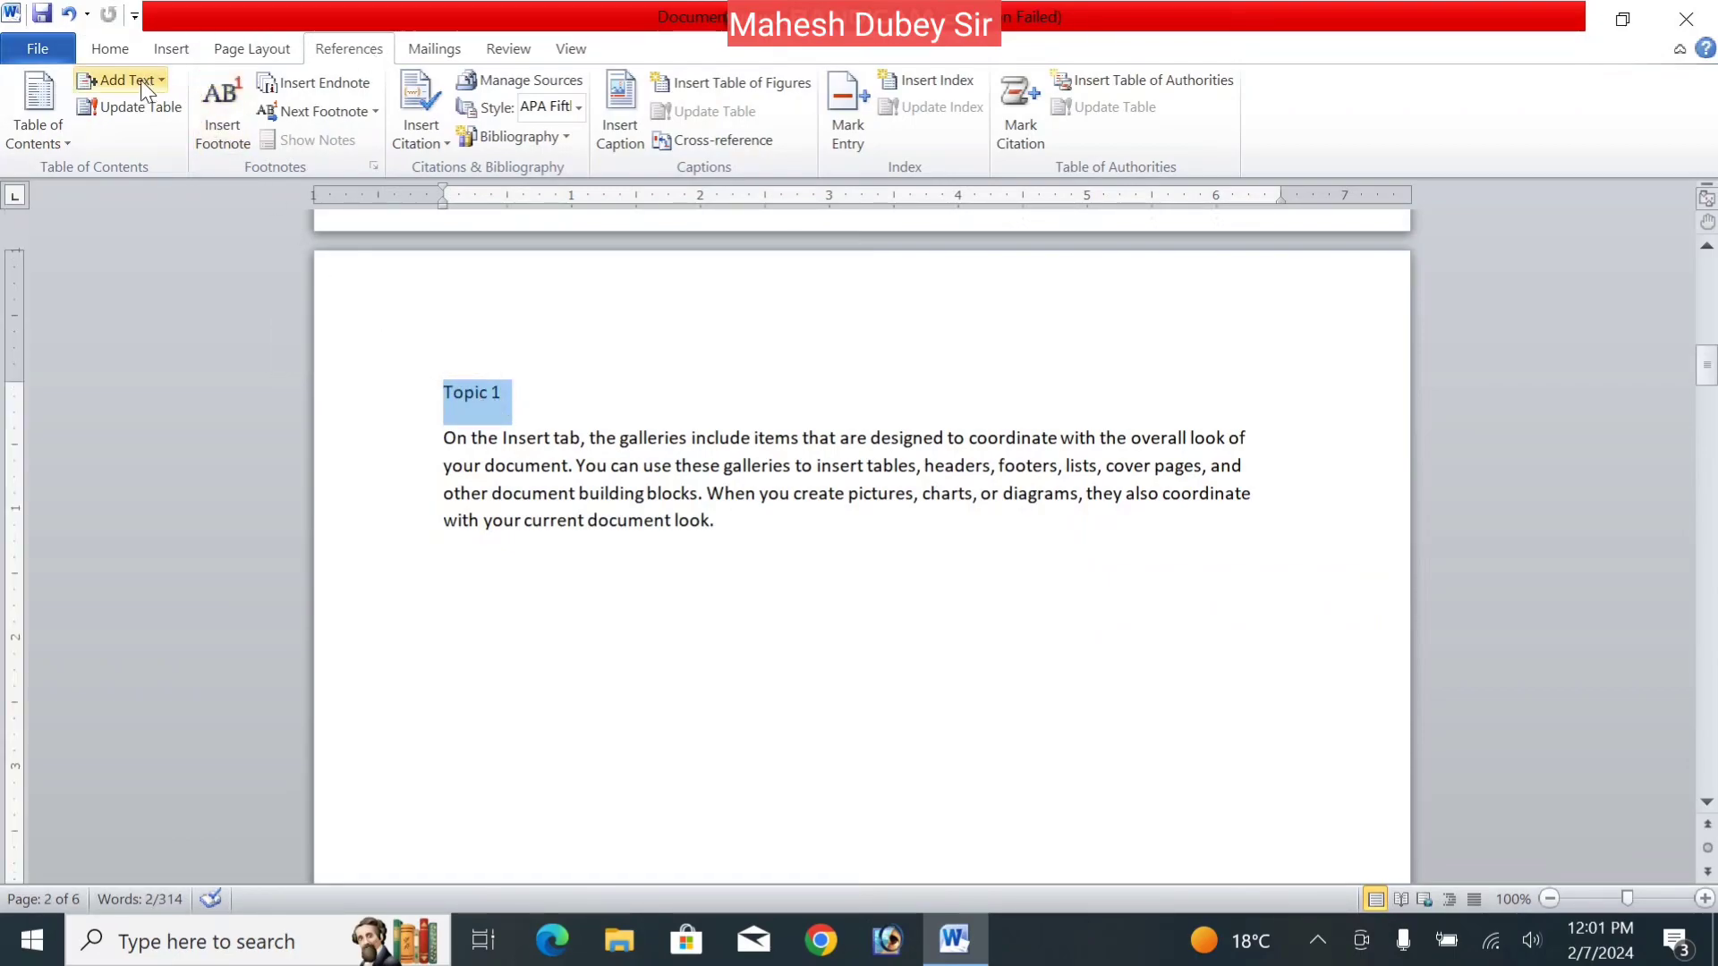
pyautogui.click(141, 90)
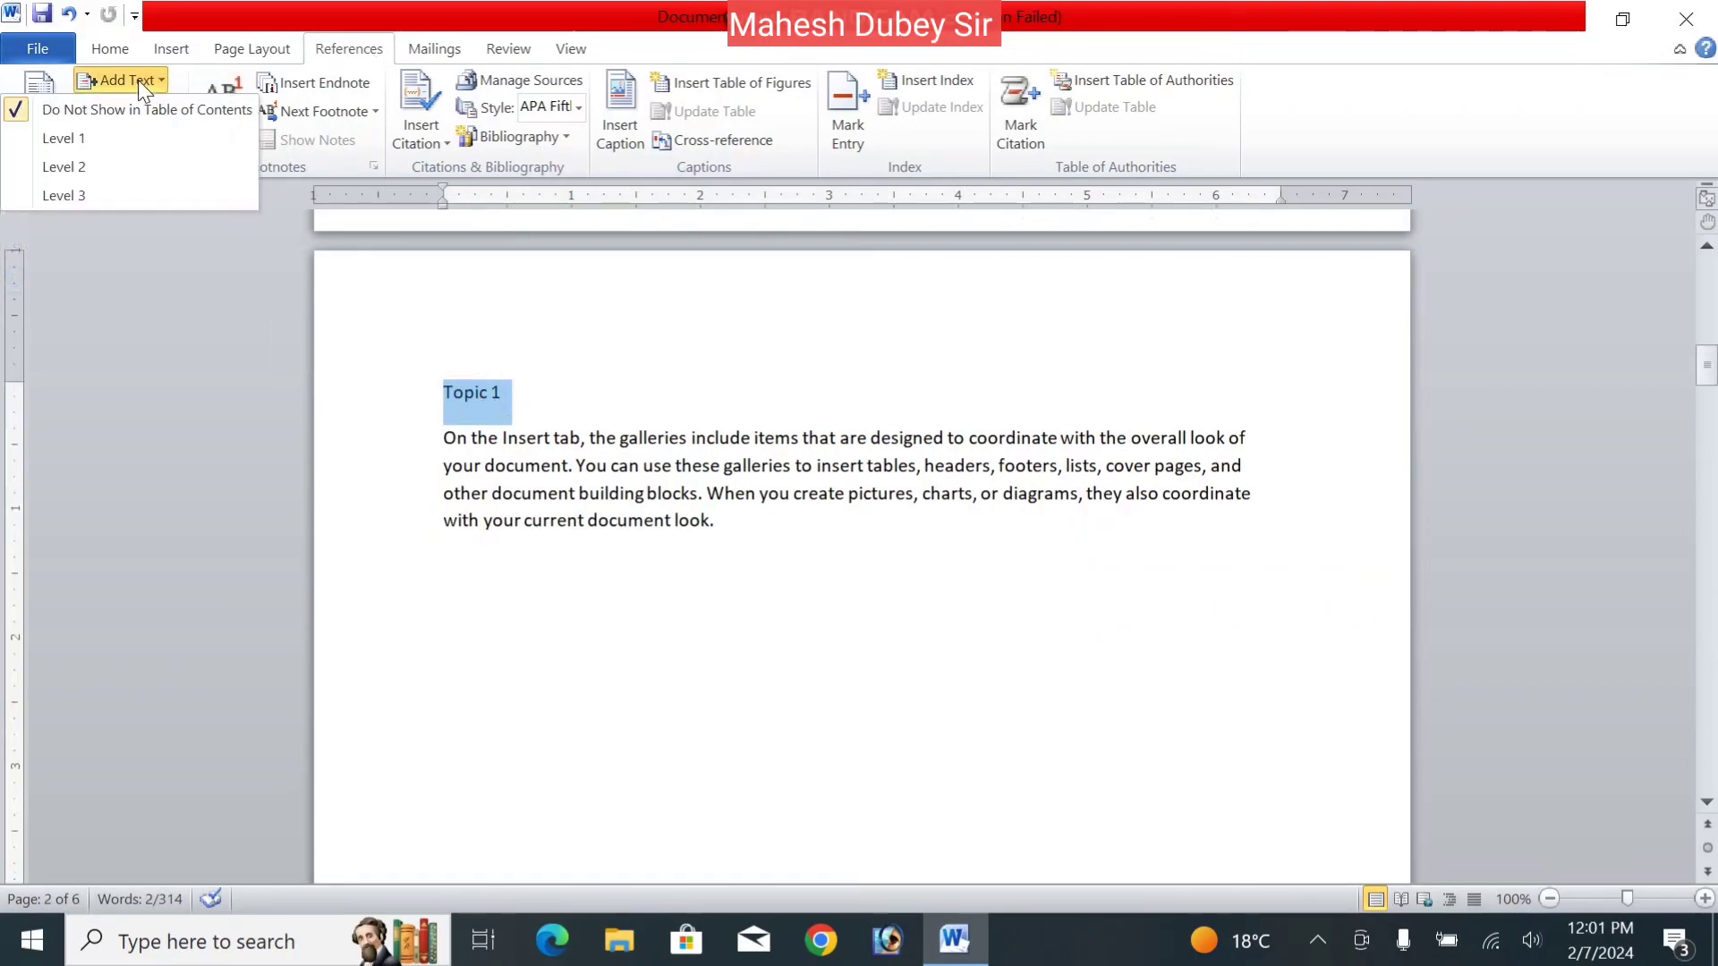
pyautogui.click(98, 140)
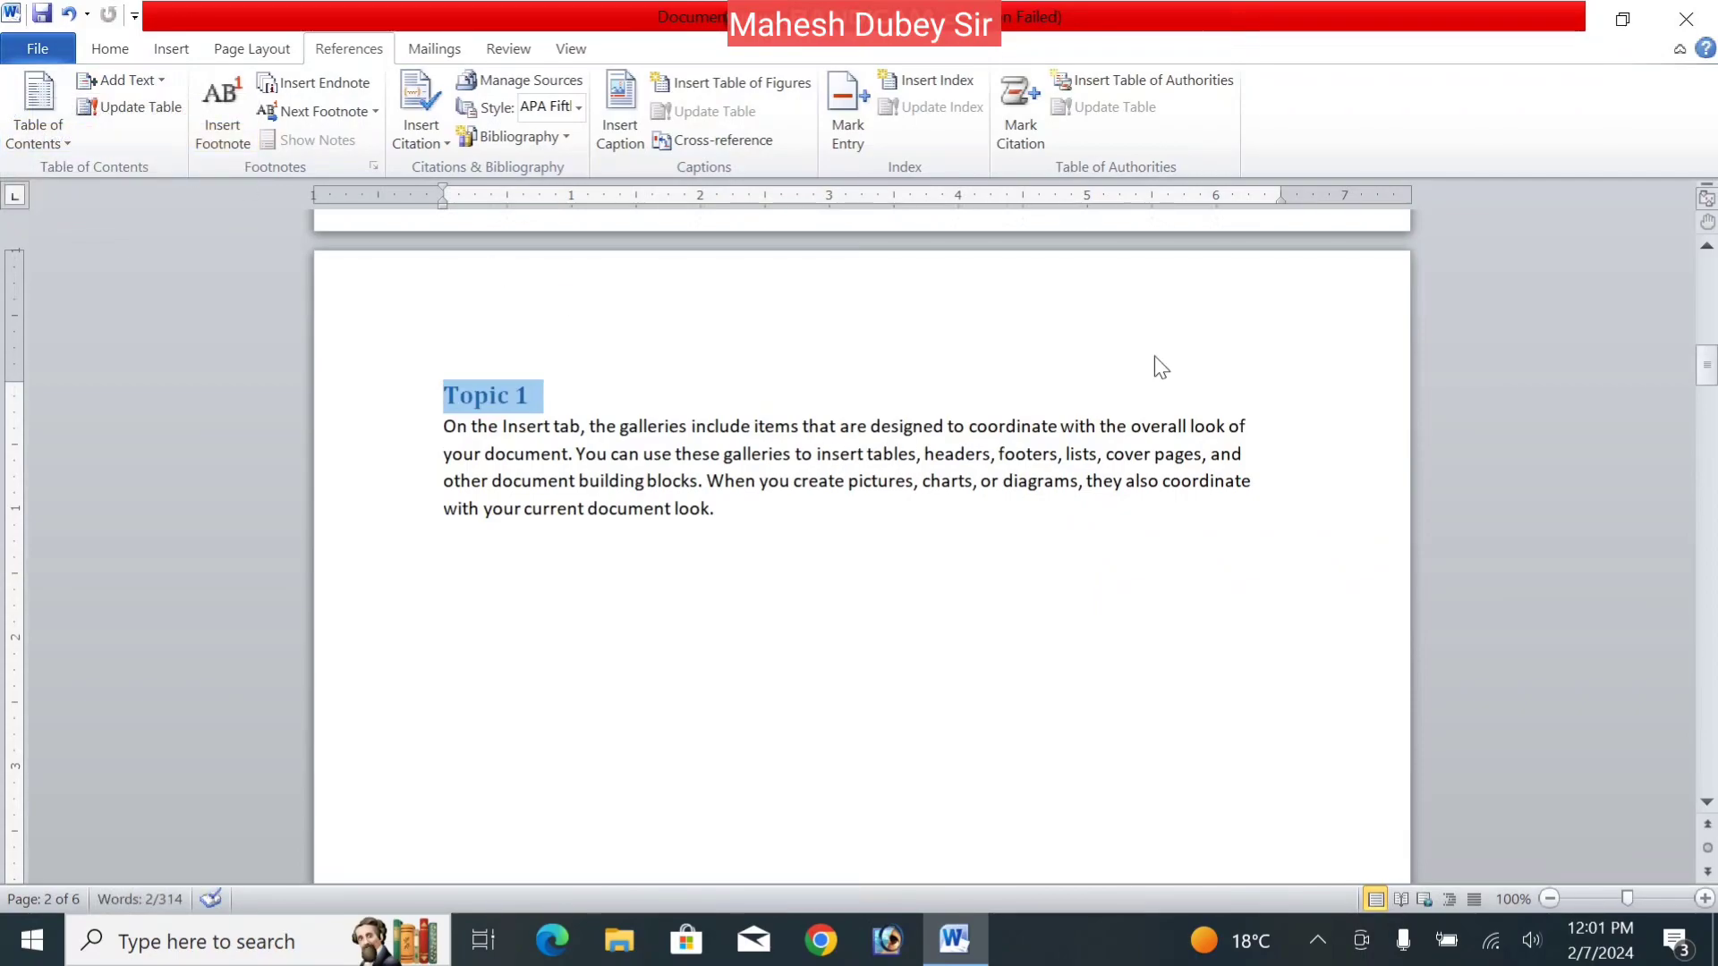
# - Mark the "Topic 2" title on page 3 as a Level 1 table of contents entry
pyautogui.moveTo(1703, 374); pyautogui.dragTo(1698, 444)
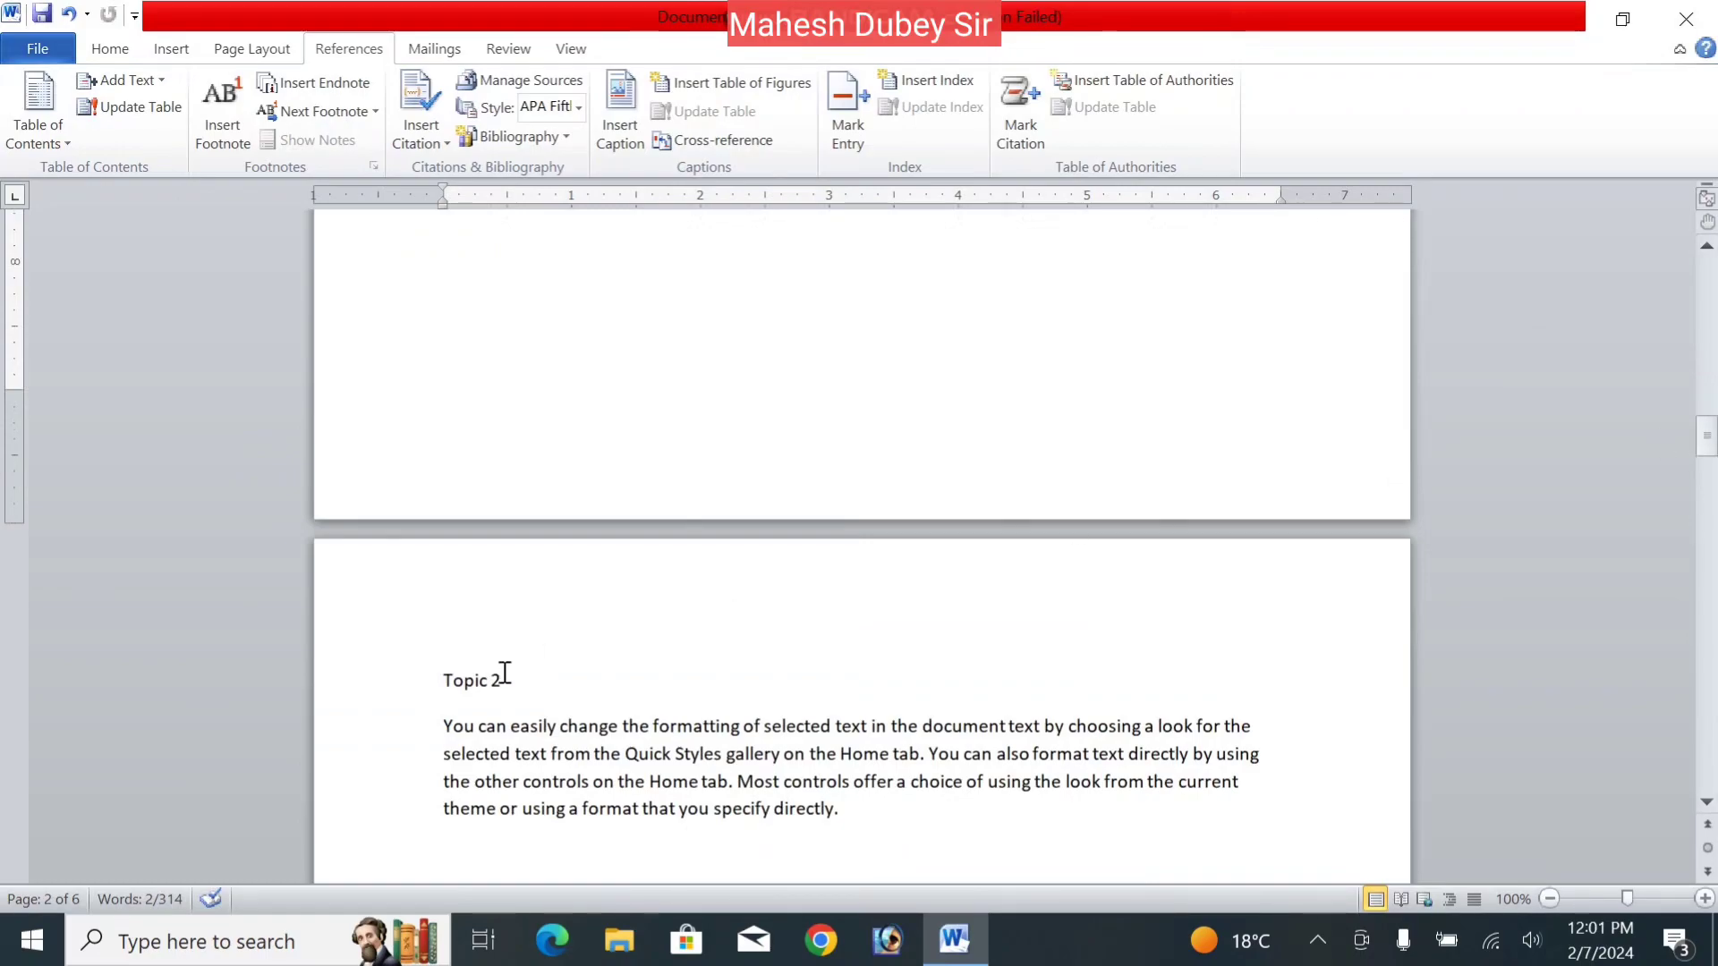
pyautogui.tripleClick(463, 673)
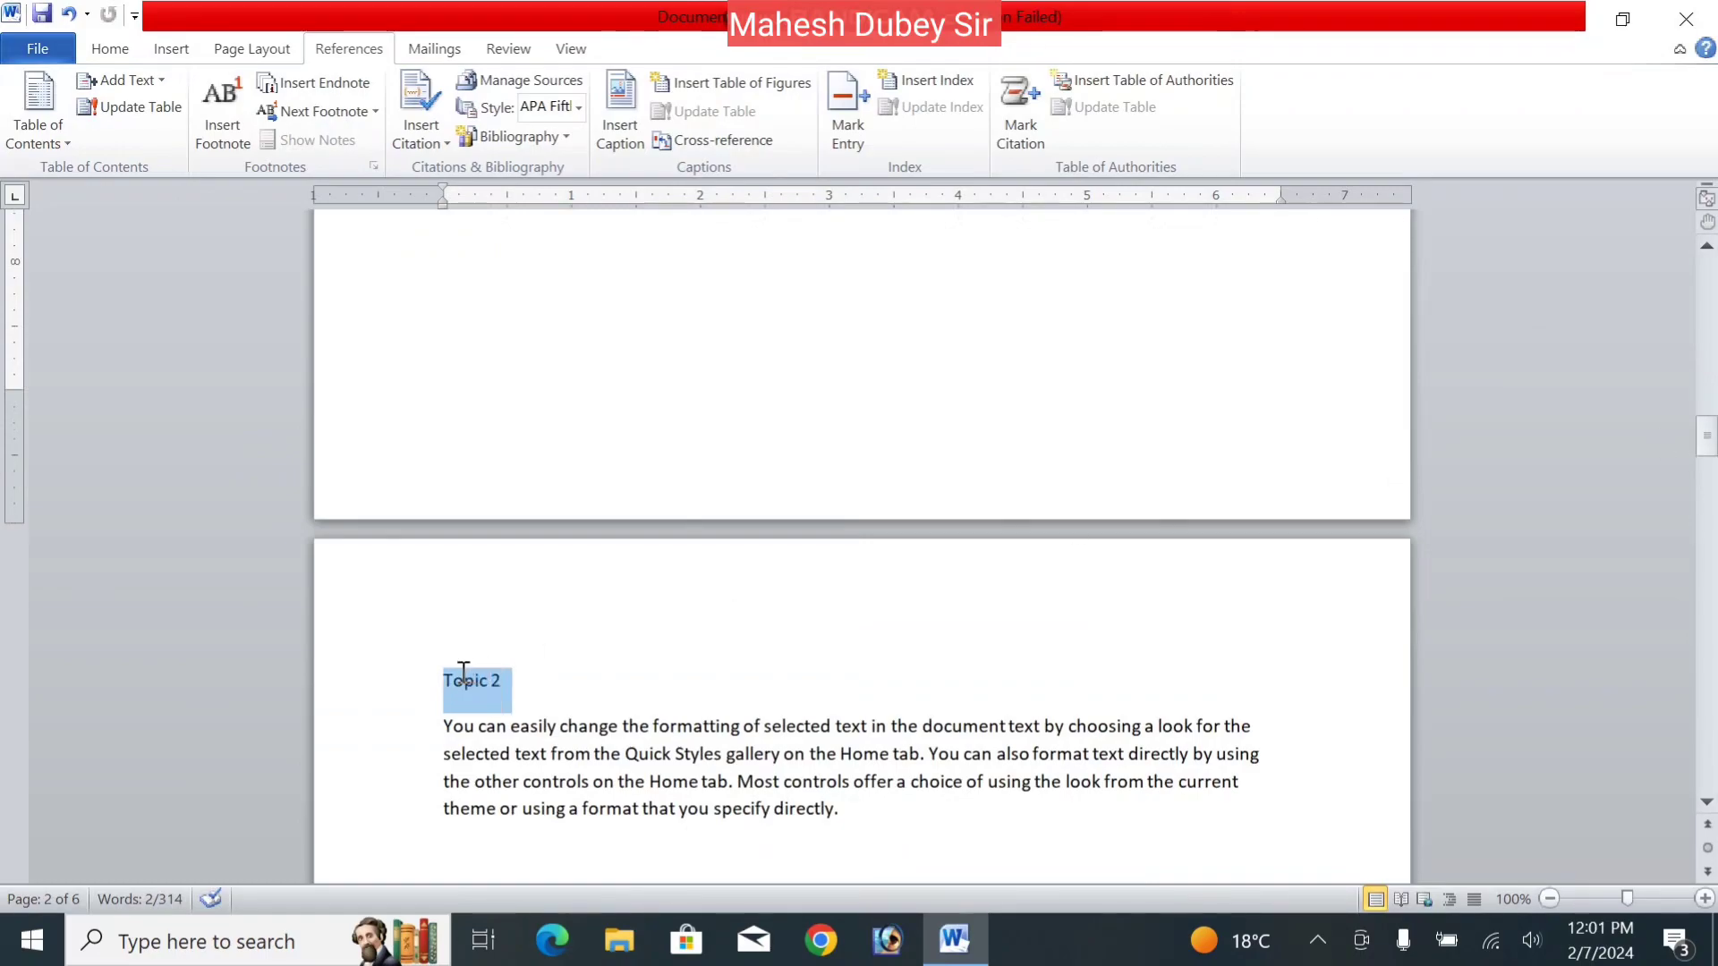
pyautogui.click(151, 89)
pyautogui.click(116, 139)
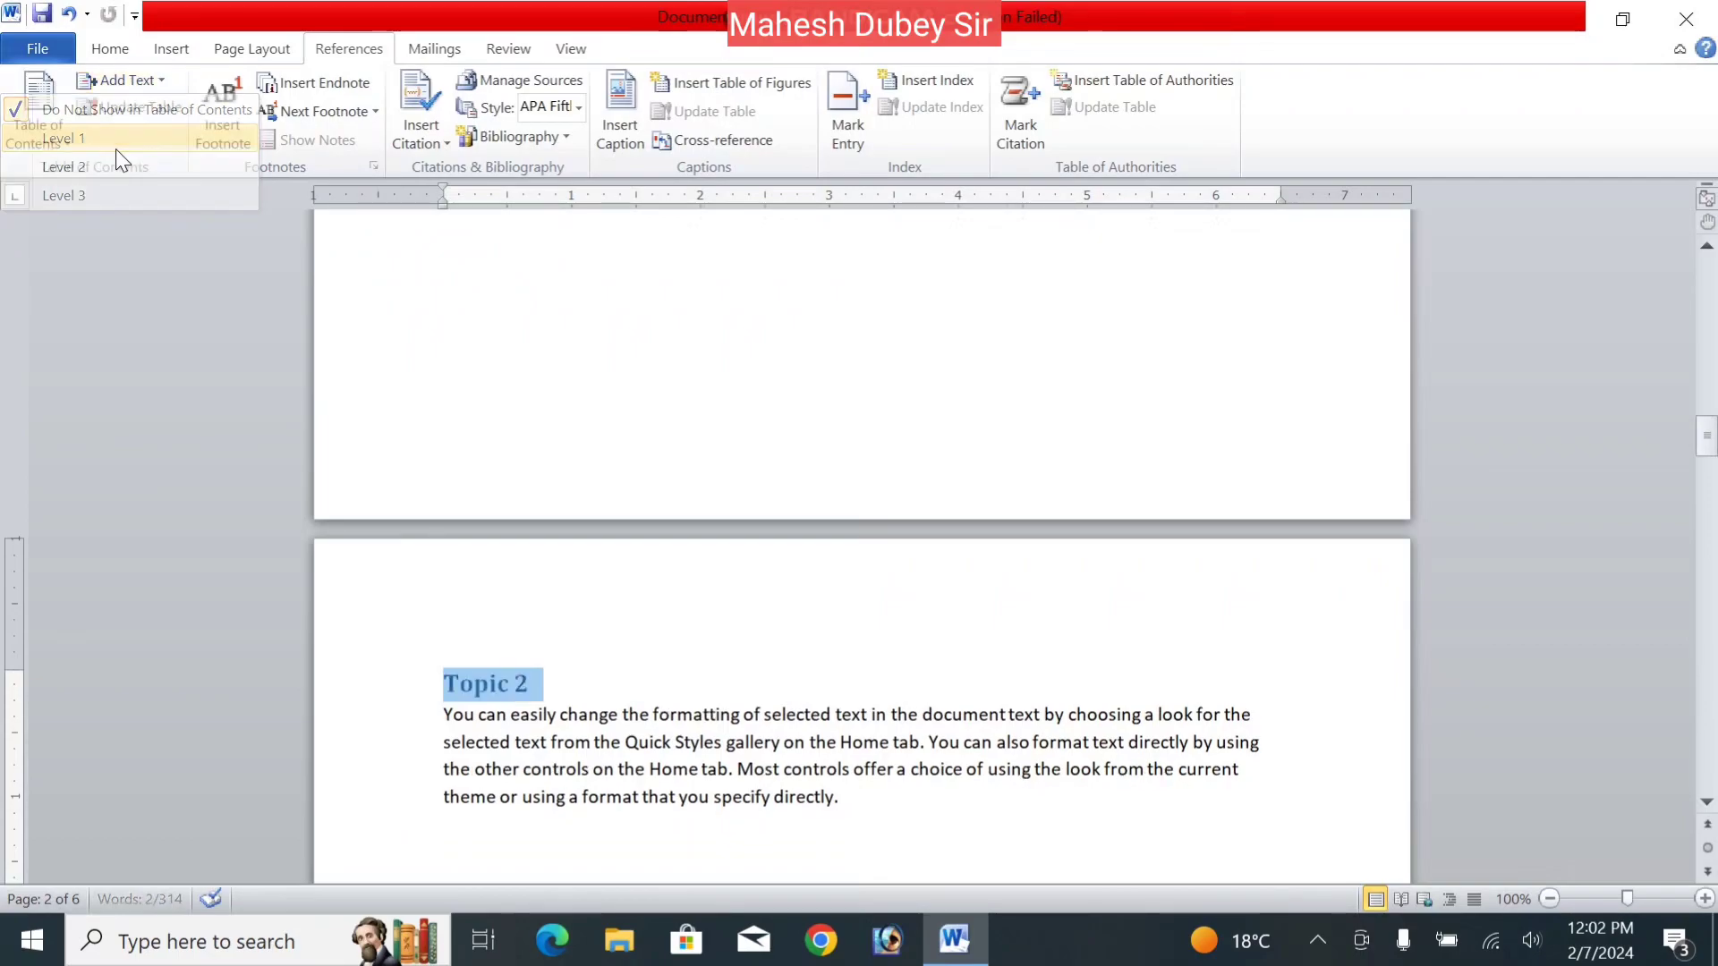
# - Mark the "Topic 3" title on page 4 as a Level 1 table of contents entry
pyautogui.moveTo(1706, 435); pyautogui.dragTo(1713, 530)
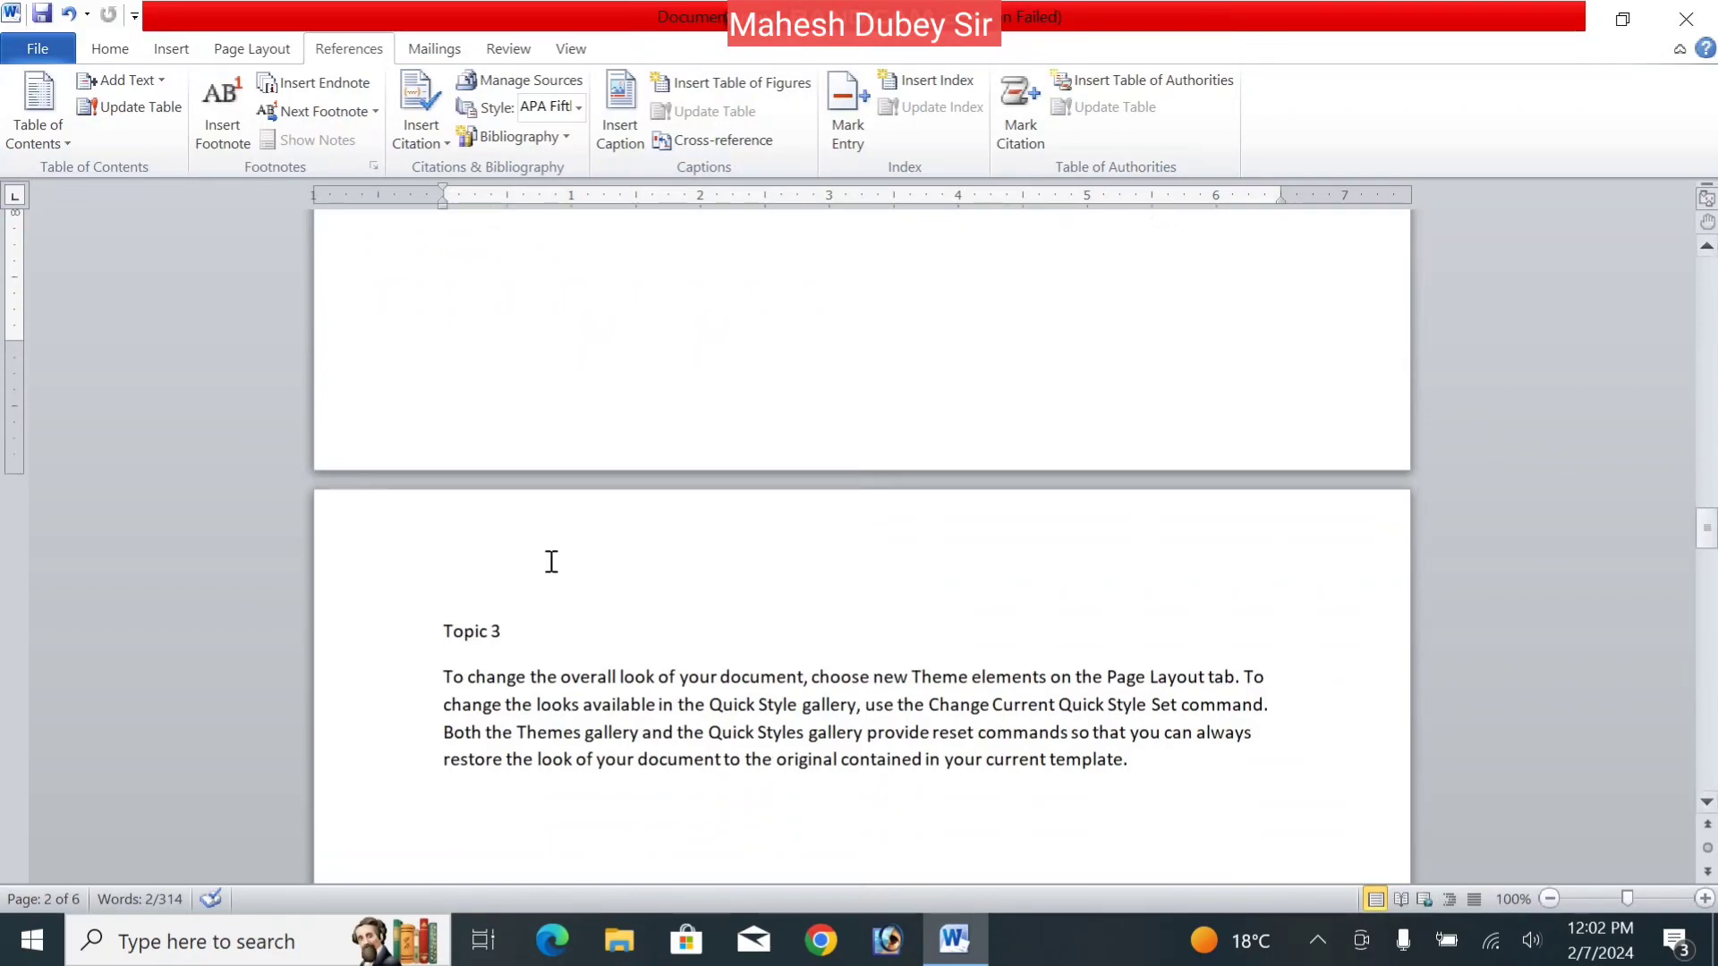
pyautogui.tripleClick(503, 628)
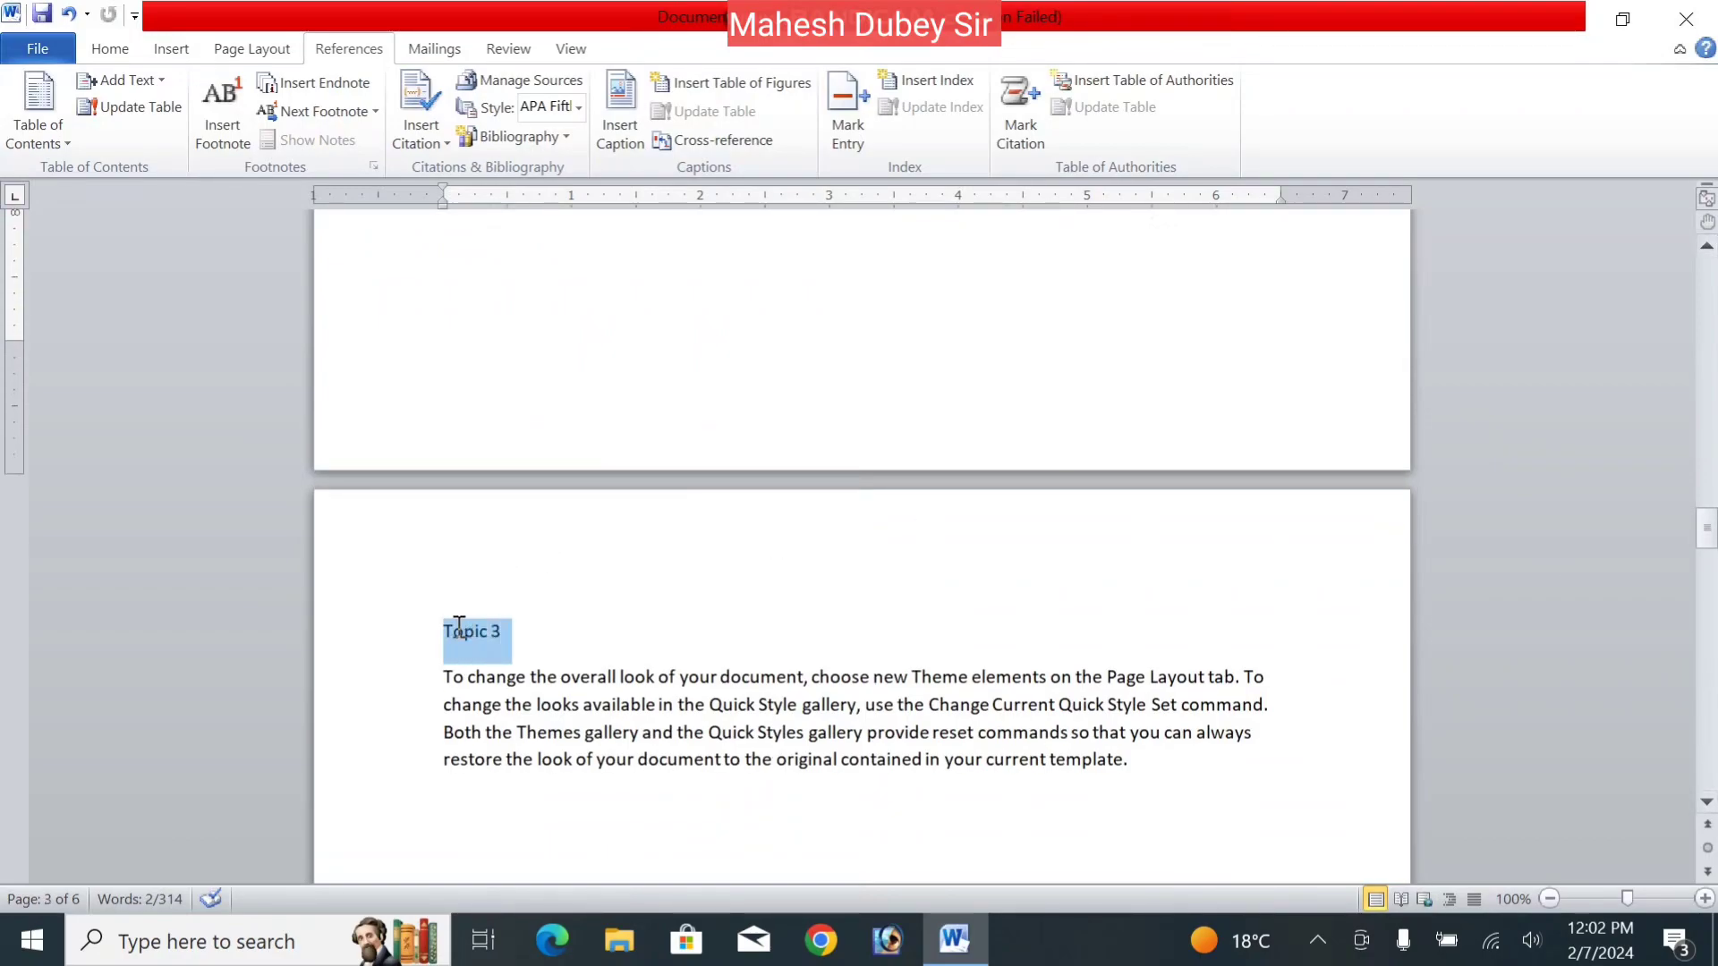
pyautogui.click(151, 77)
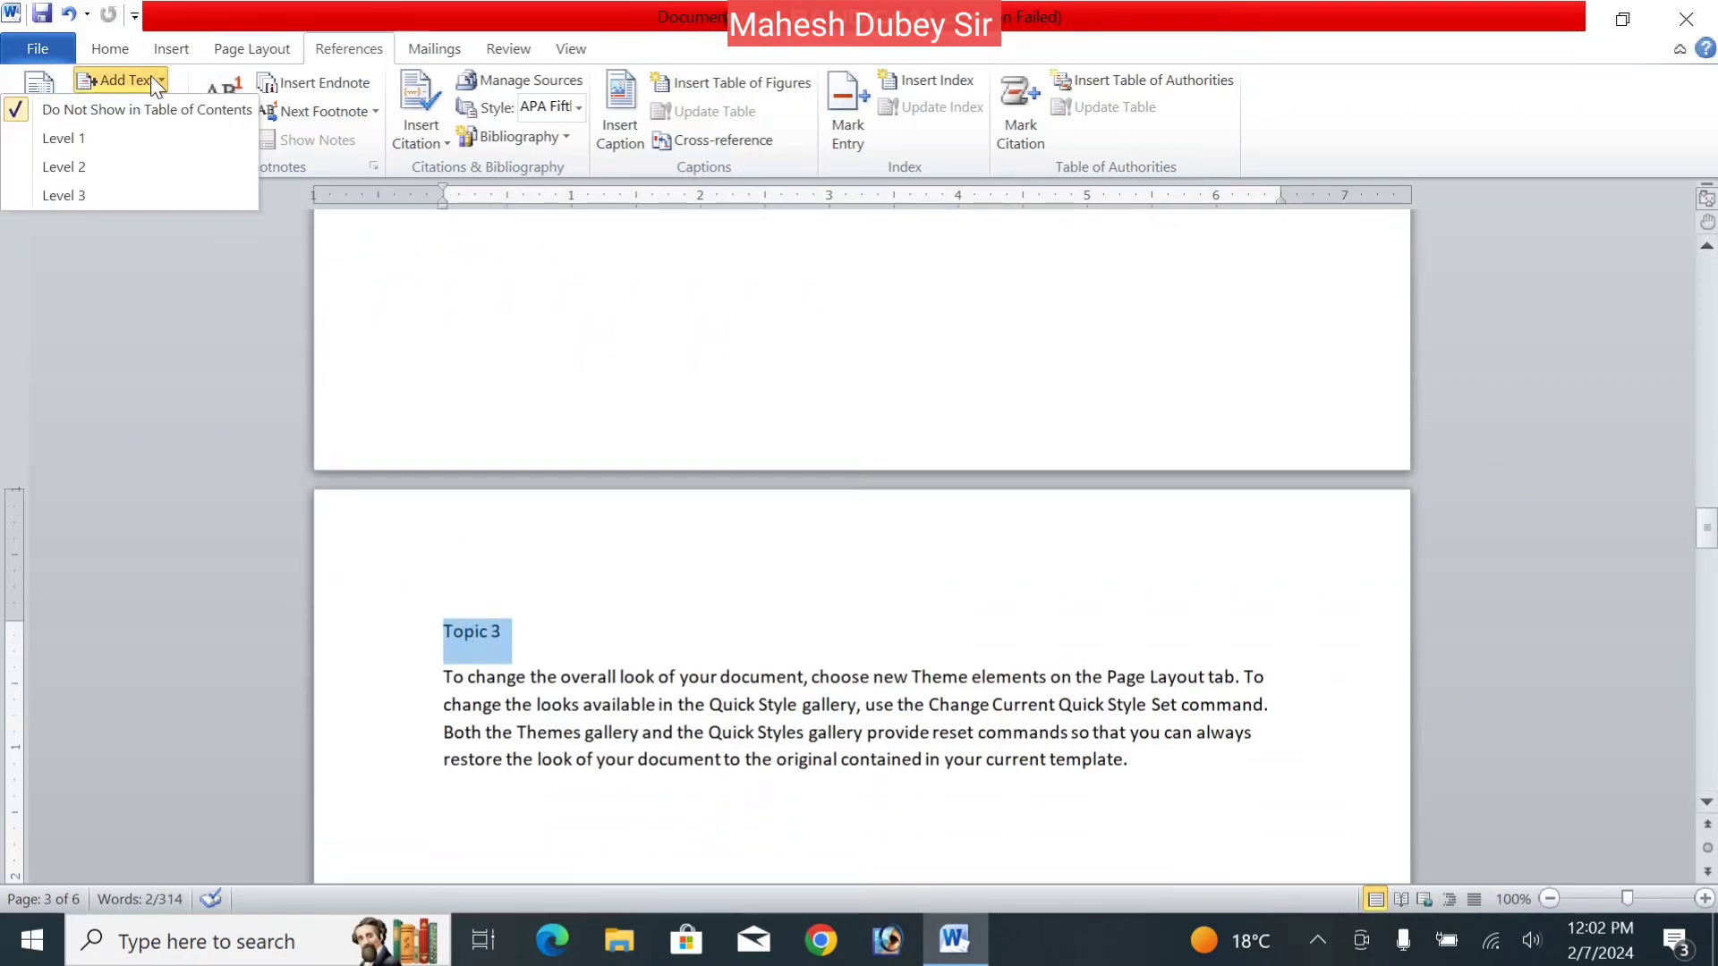
pyautogui.click(126, 139)
# - Mark the "Topic 4" title on page 5 as a Level 1 table of contents entry
pyautogui.moveTo(1704, 534); pyautogui.dragTo(1707, 636)
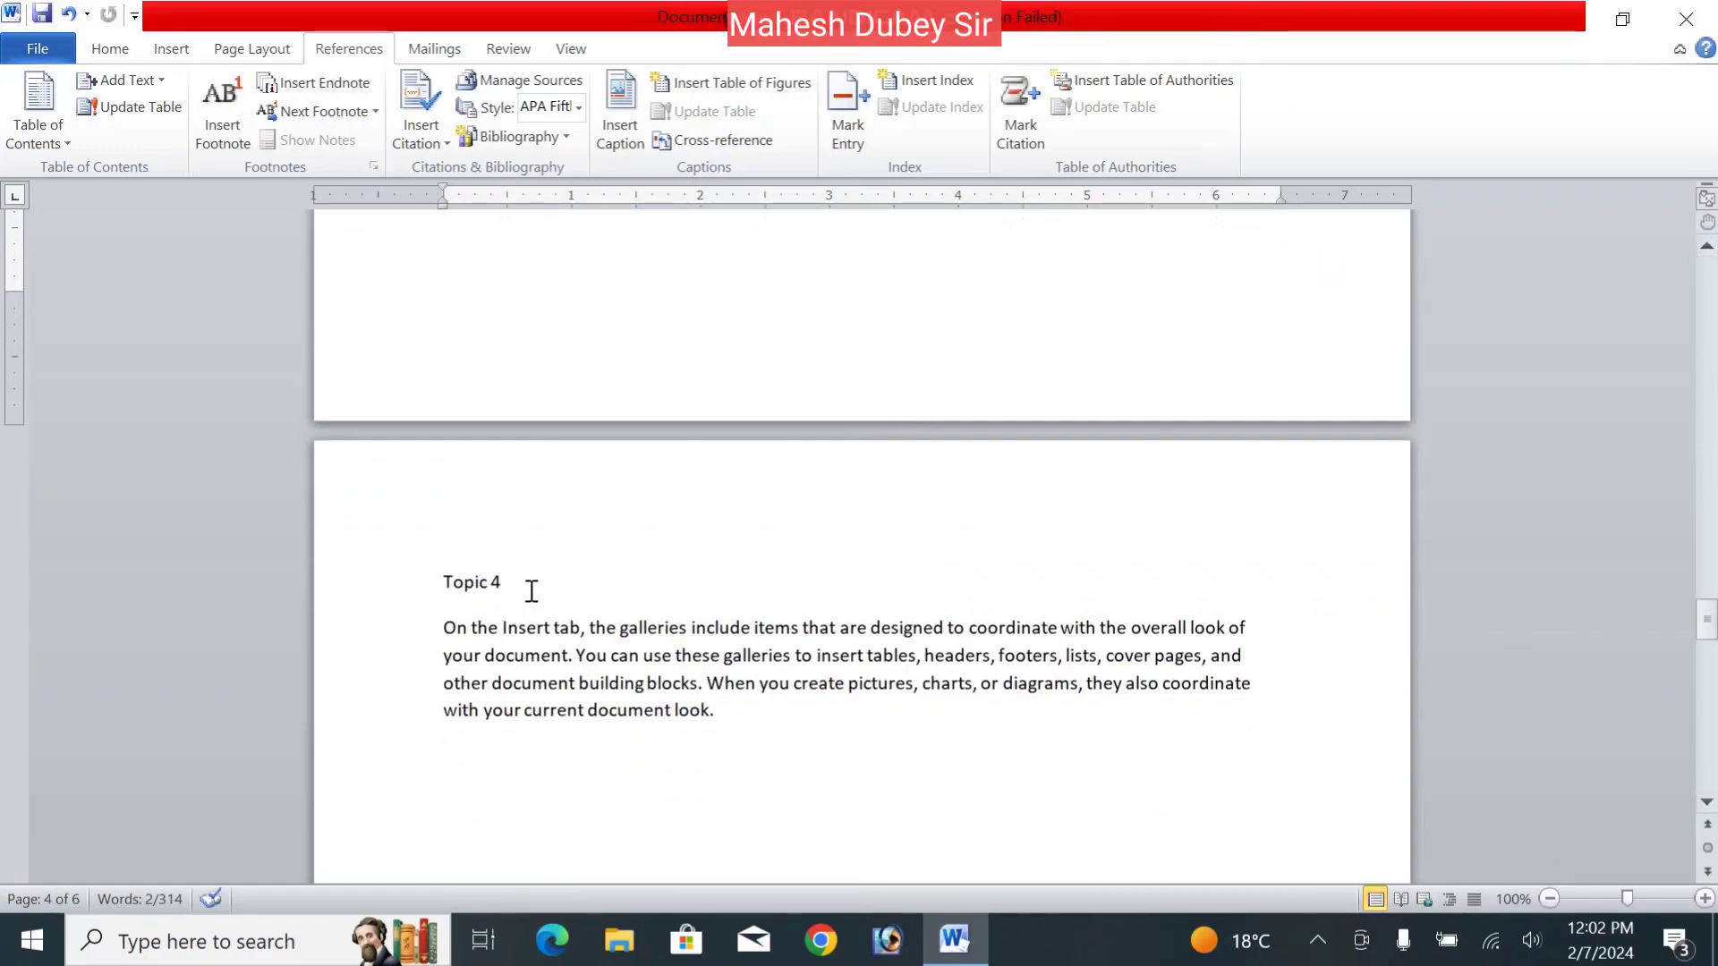
pyautogui.moveTo(504, 583); pyautogui.dragTo(444, 583)
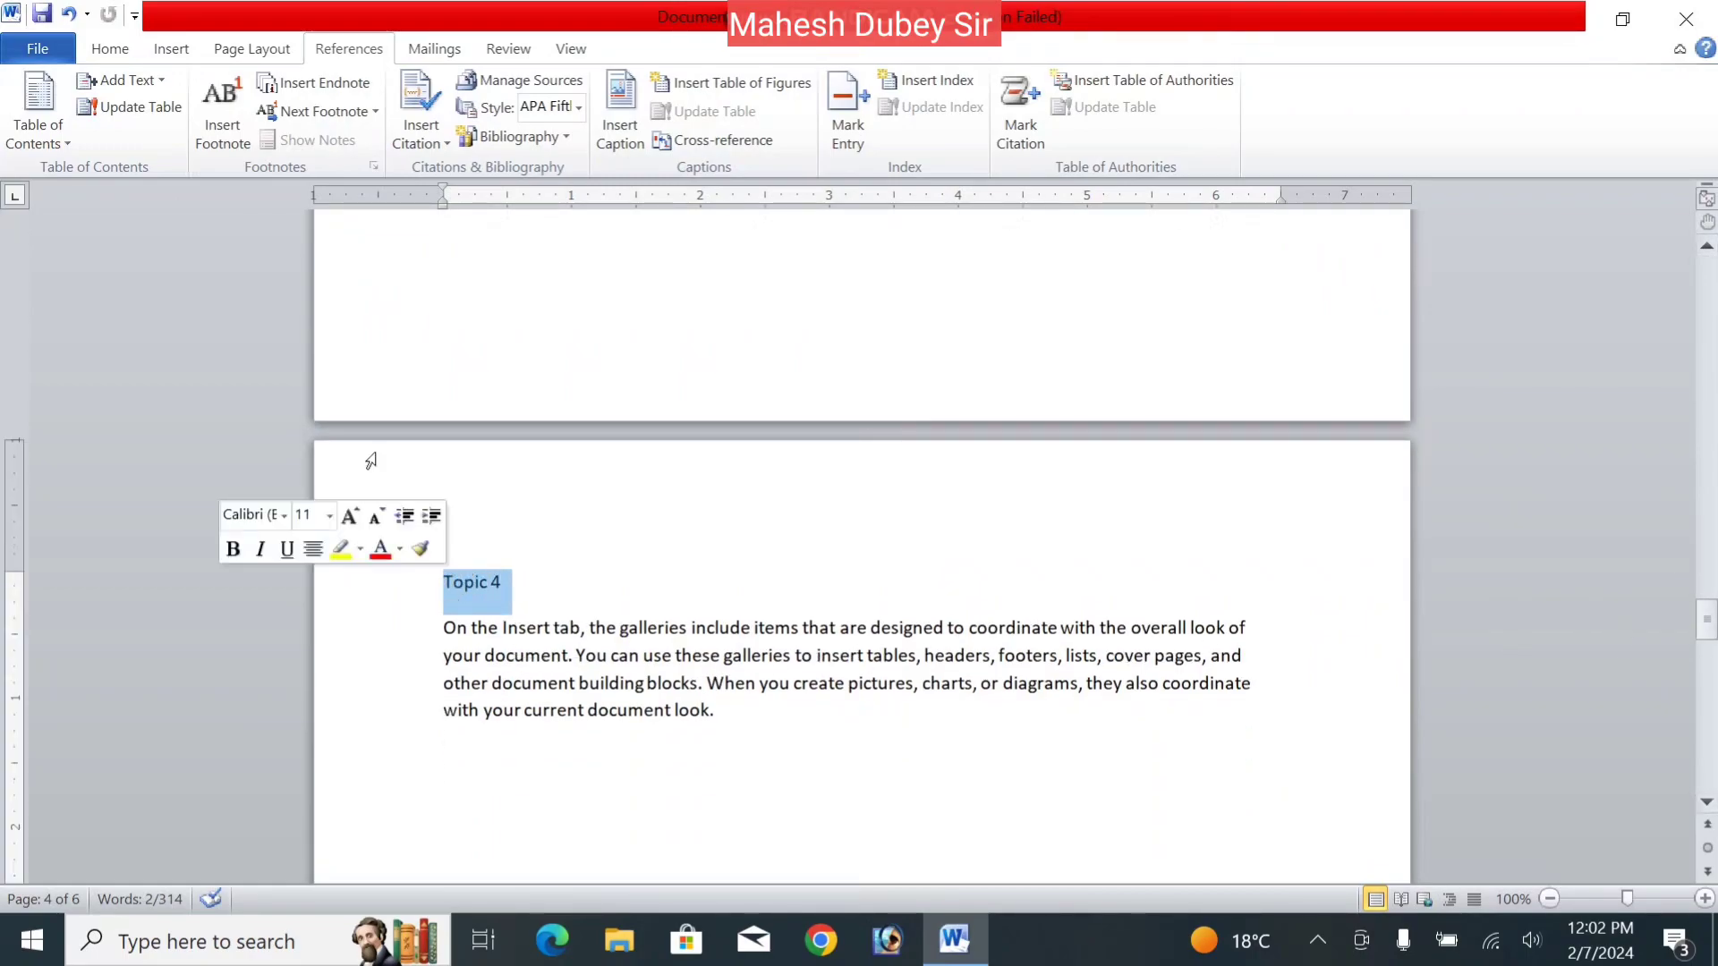
pyautogui.click(126, 80)
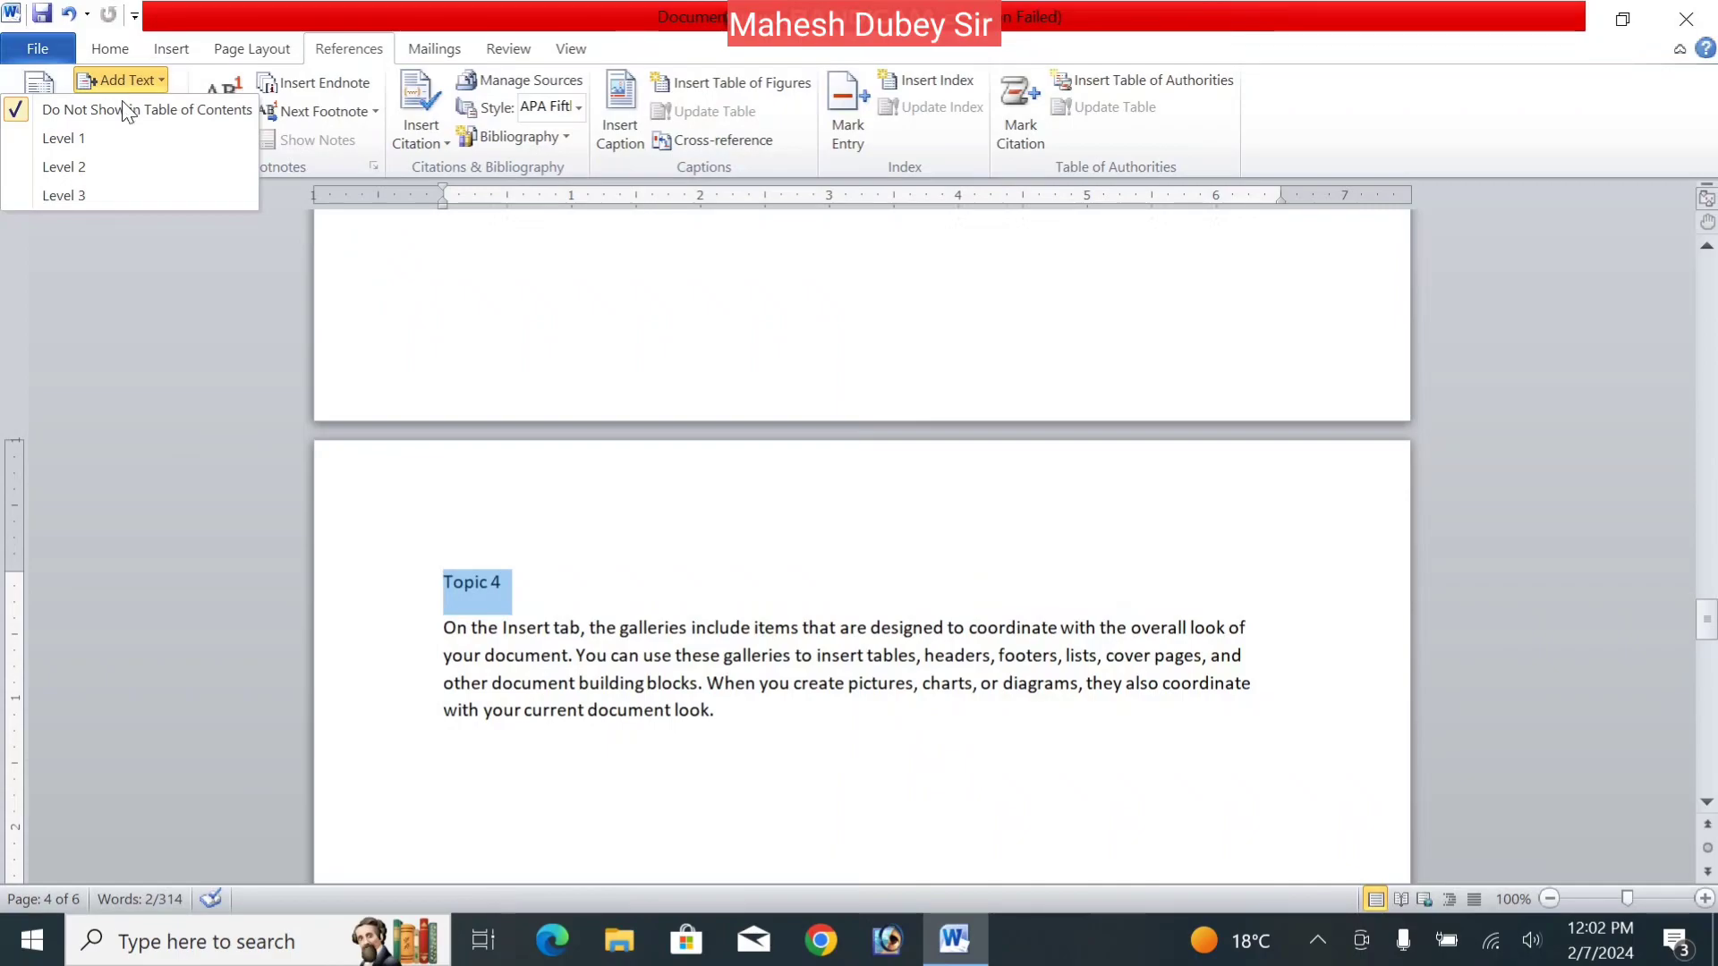
pyautogui.click(119, 143)
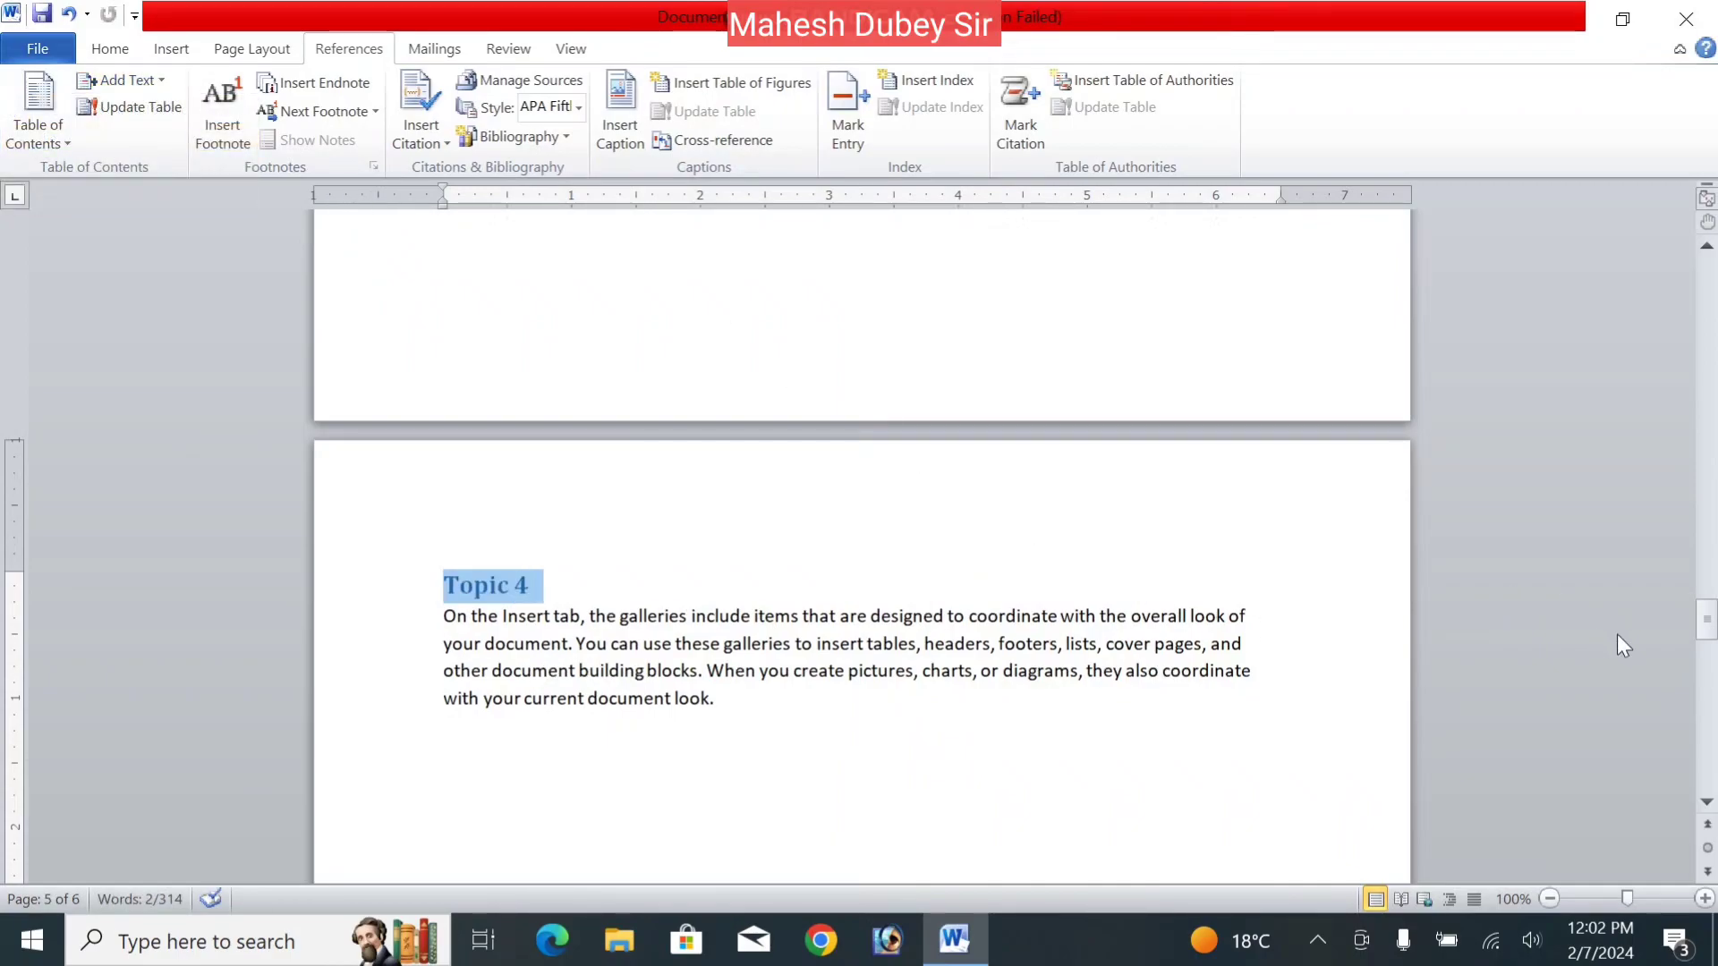
# - Mark the "Topic 5" title on page 6 as a Level 1 table of contents entry
pyautogui.moveTo(1705, 631); pyautogui.dragTo(1703, 750)
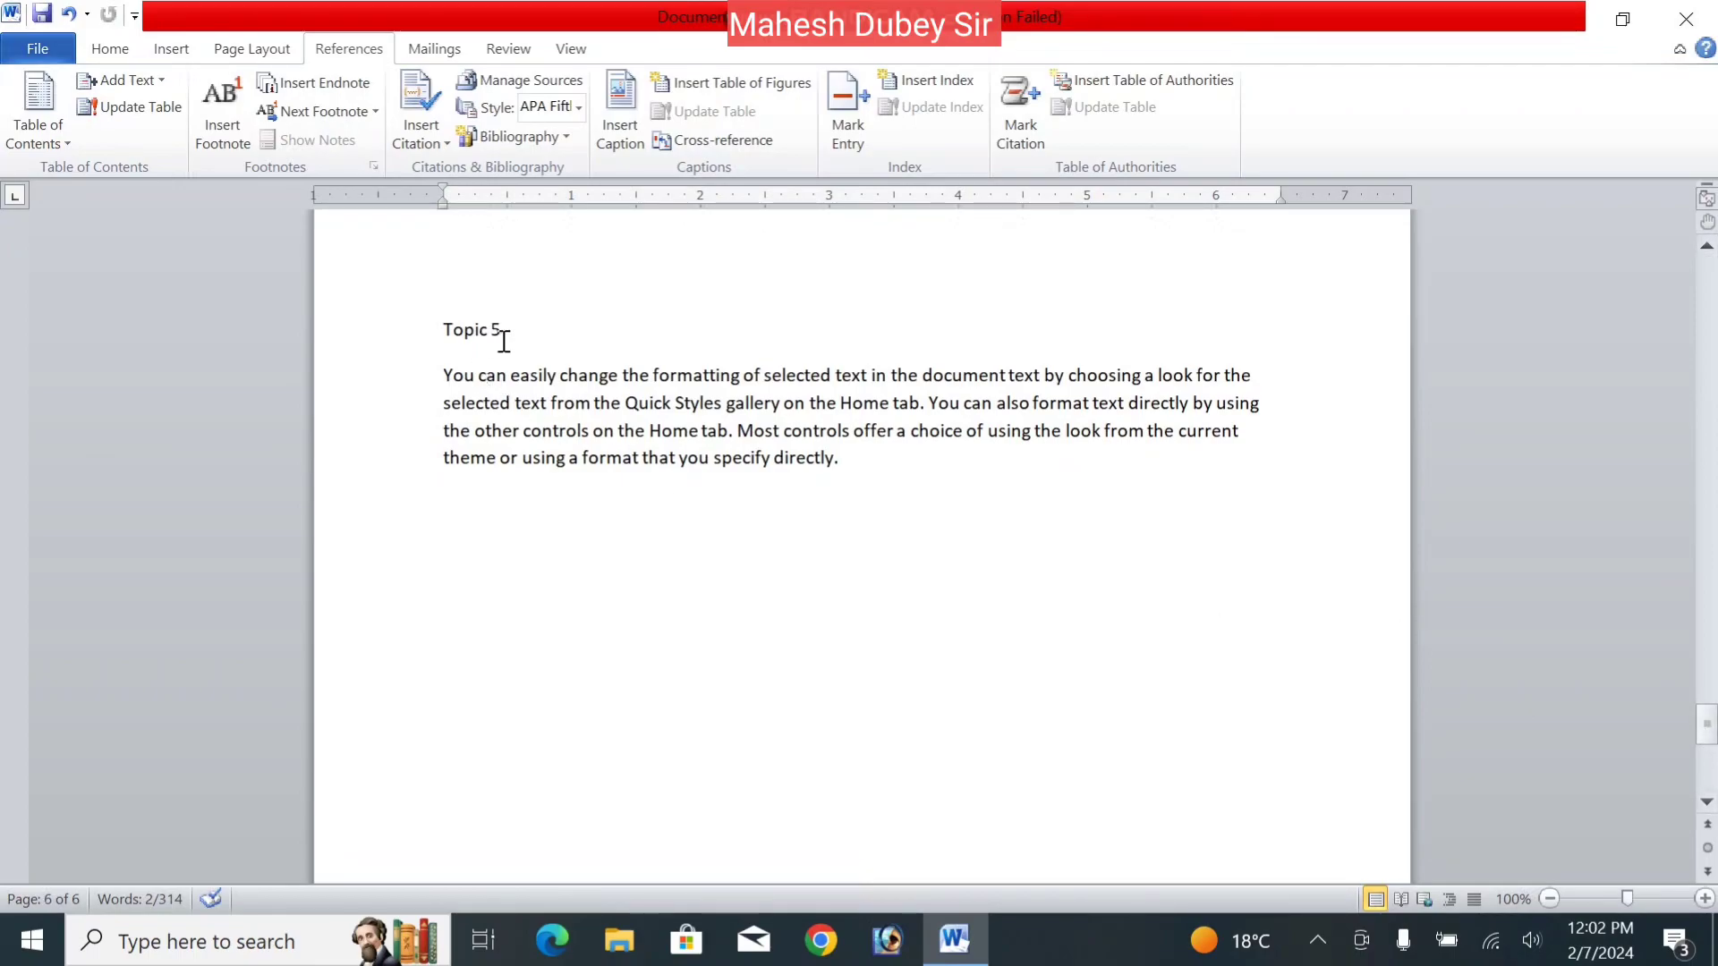
pyautogui.moveTo(504, 341); pyautogui.dragTo(449, 340)
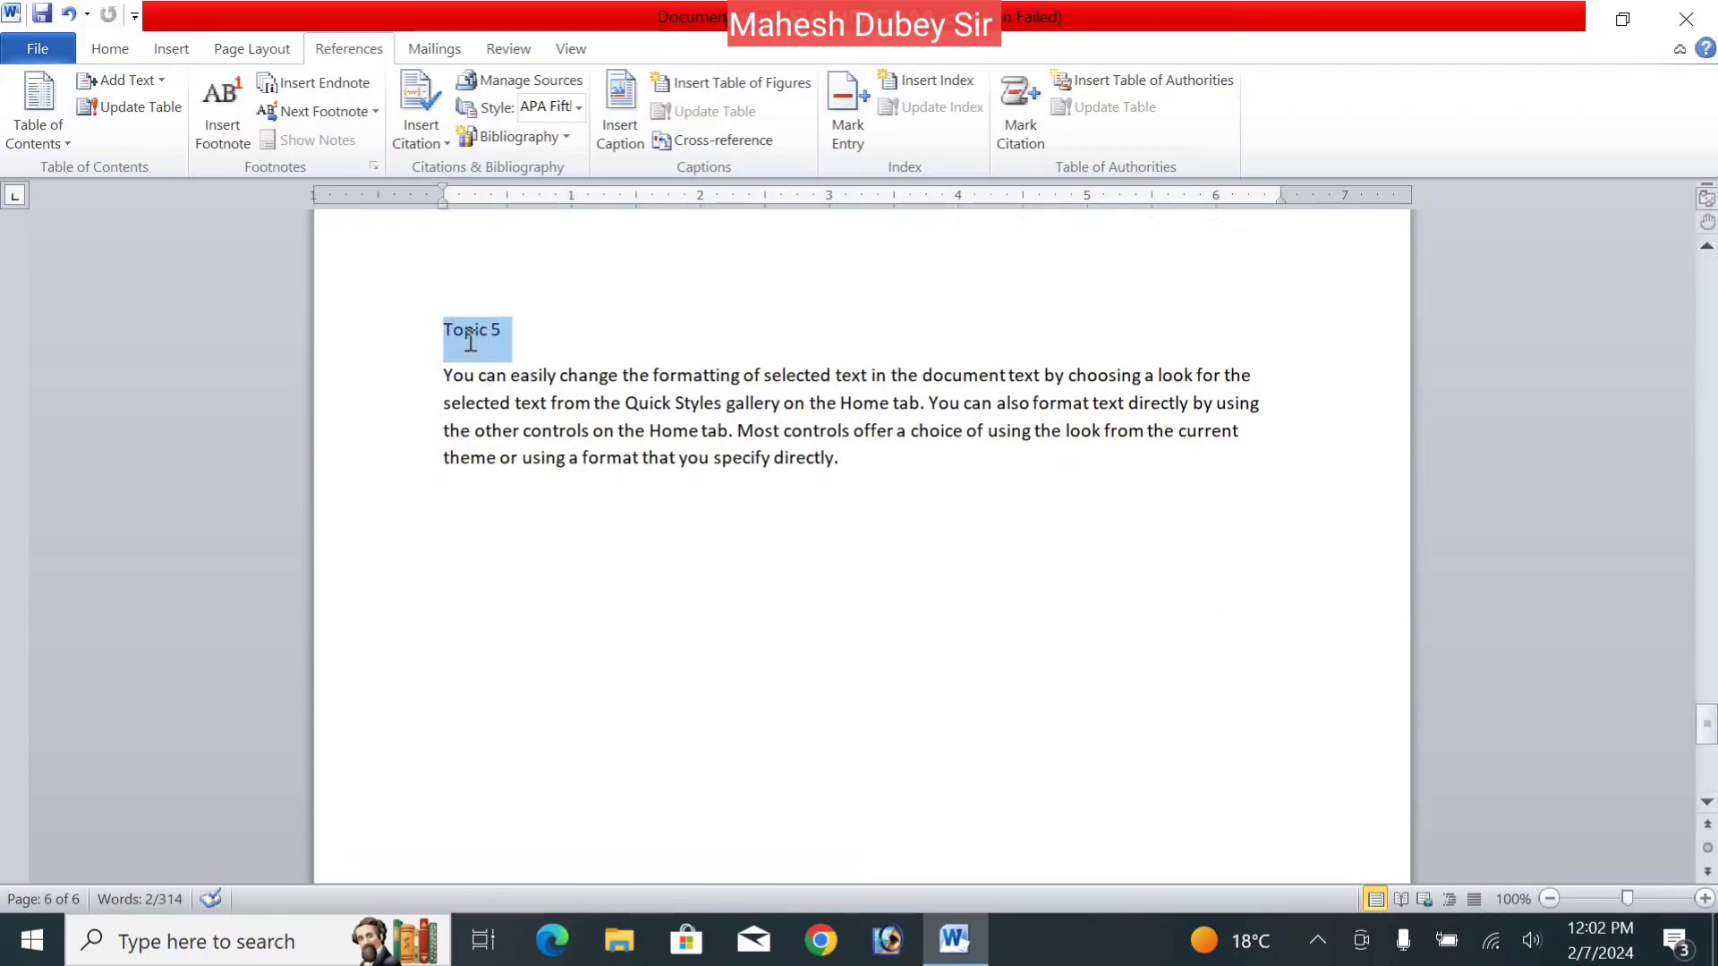
pyautogui.click(143, 84)
pyautogui.click(90, 136)
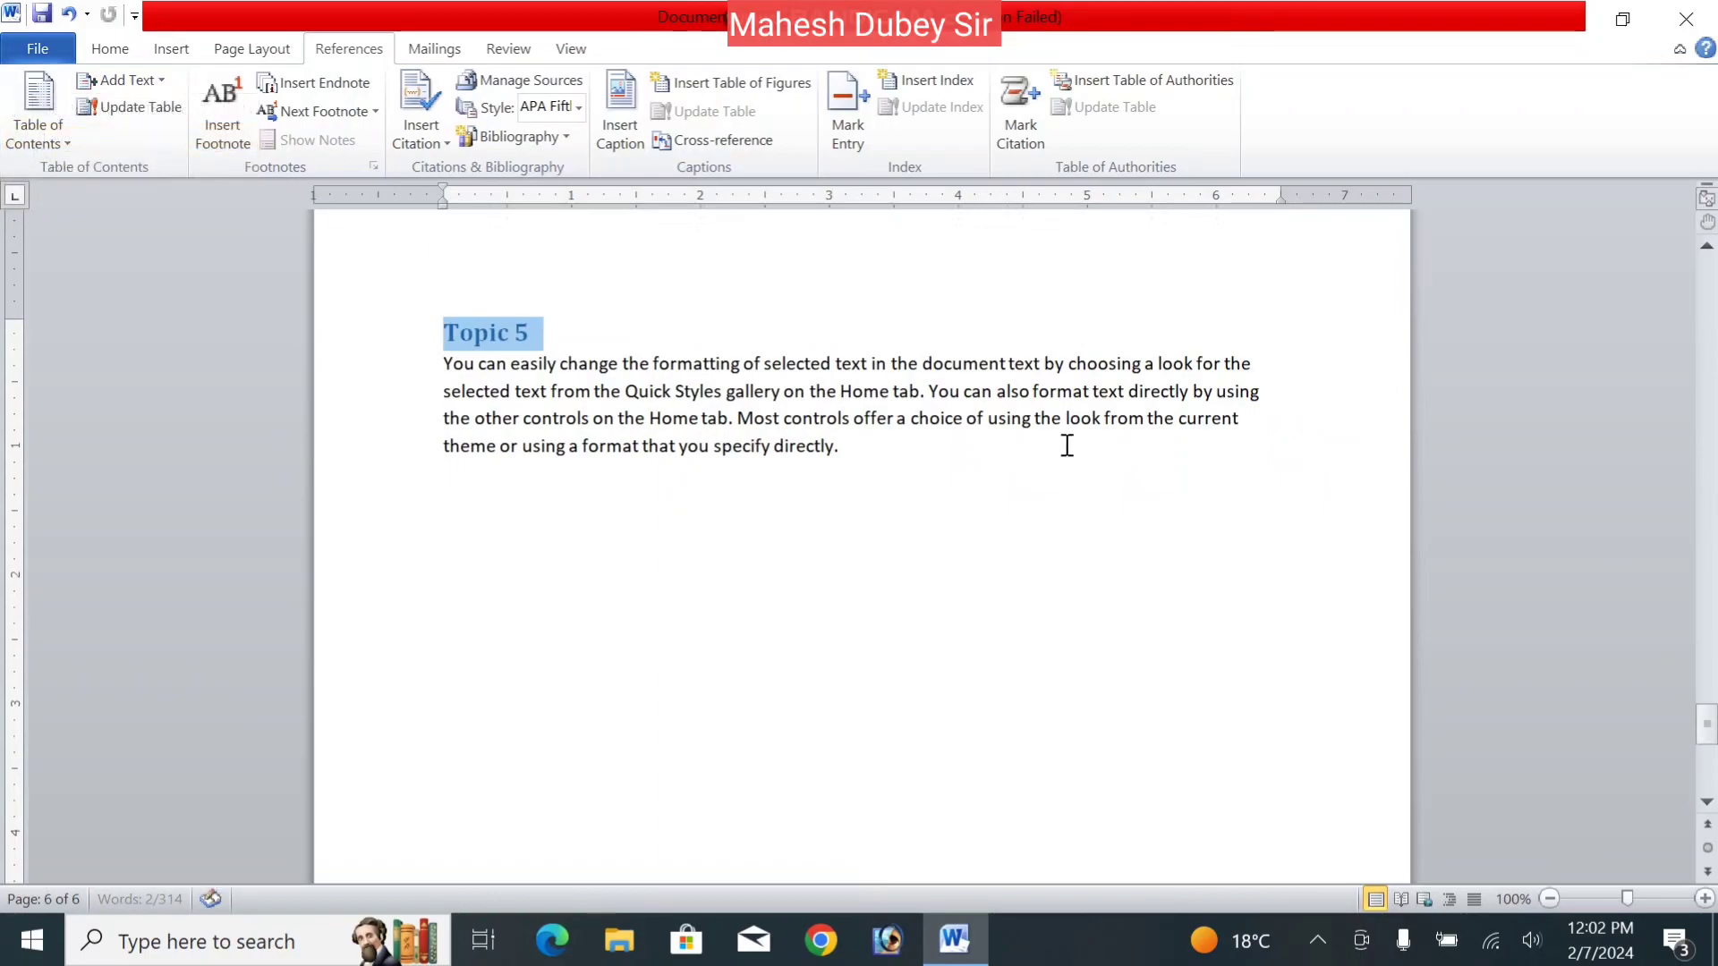
# - Insert the built-in Automatic Table 1 table of contents on the blank first page
pyautogui.moveTo(1709, 743); pyautogui.dragTo(1703, 181)
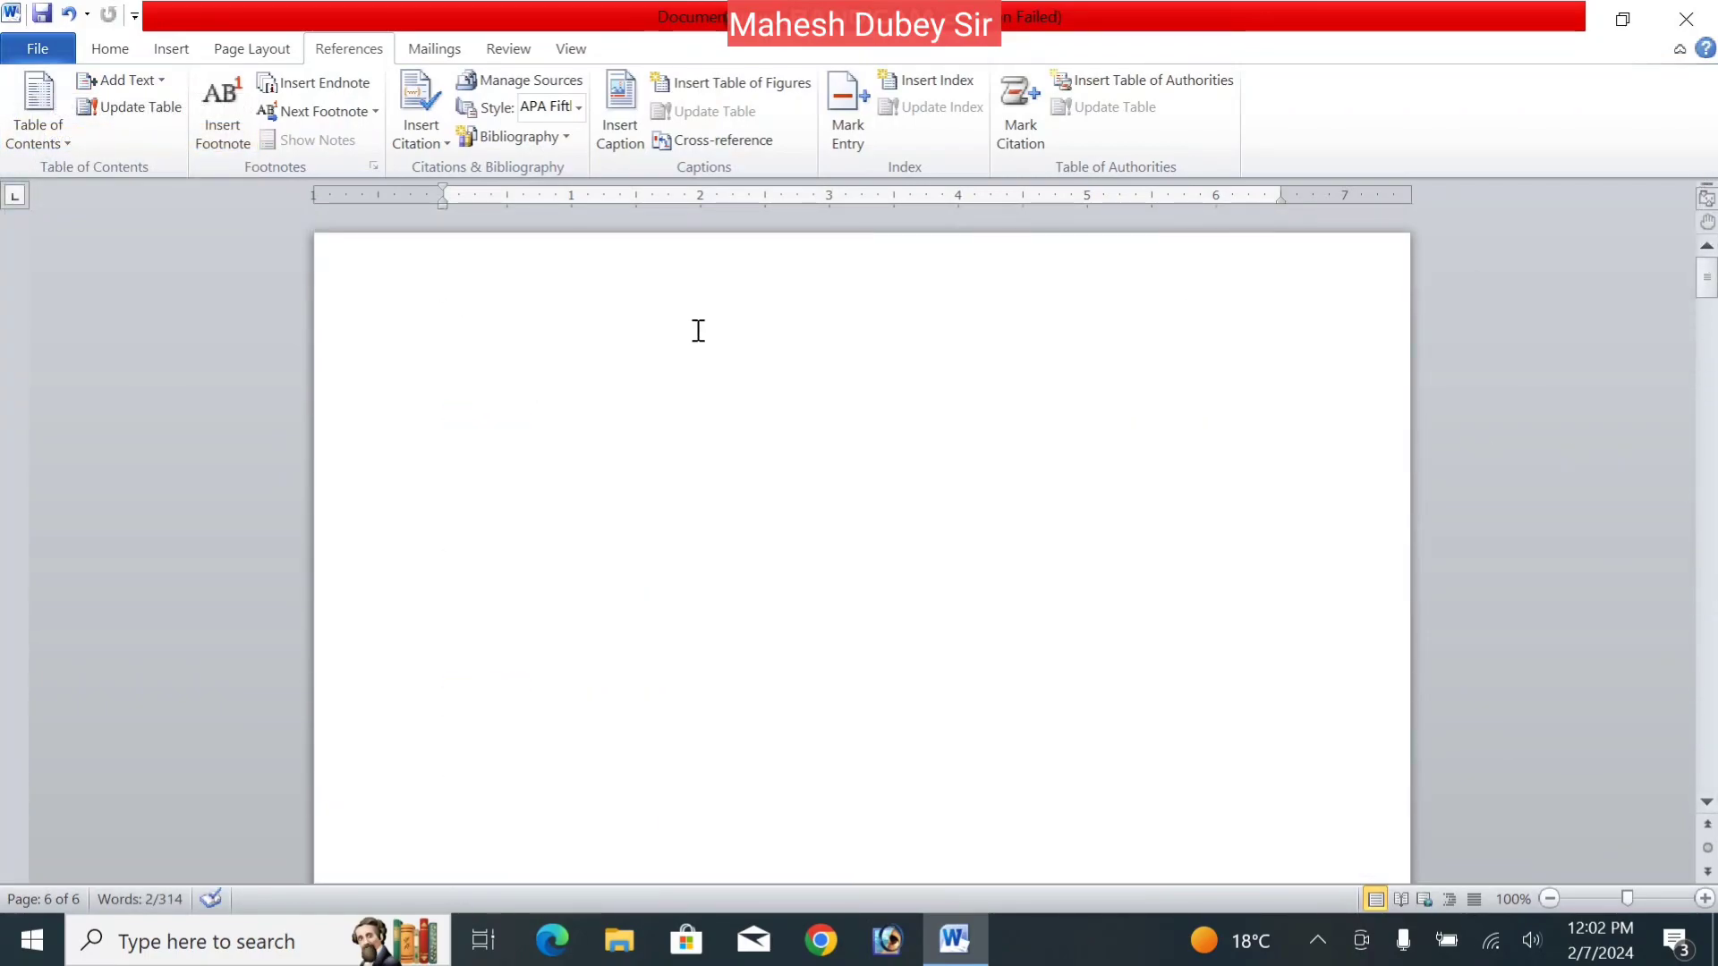
pyautogui.click(560, 341)
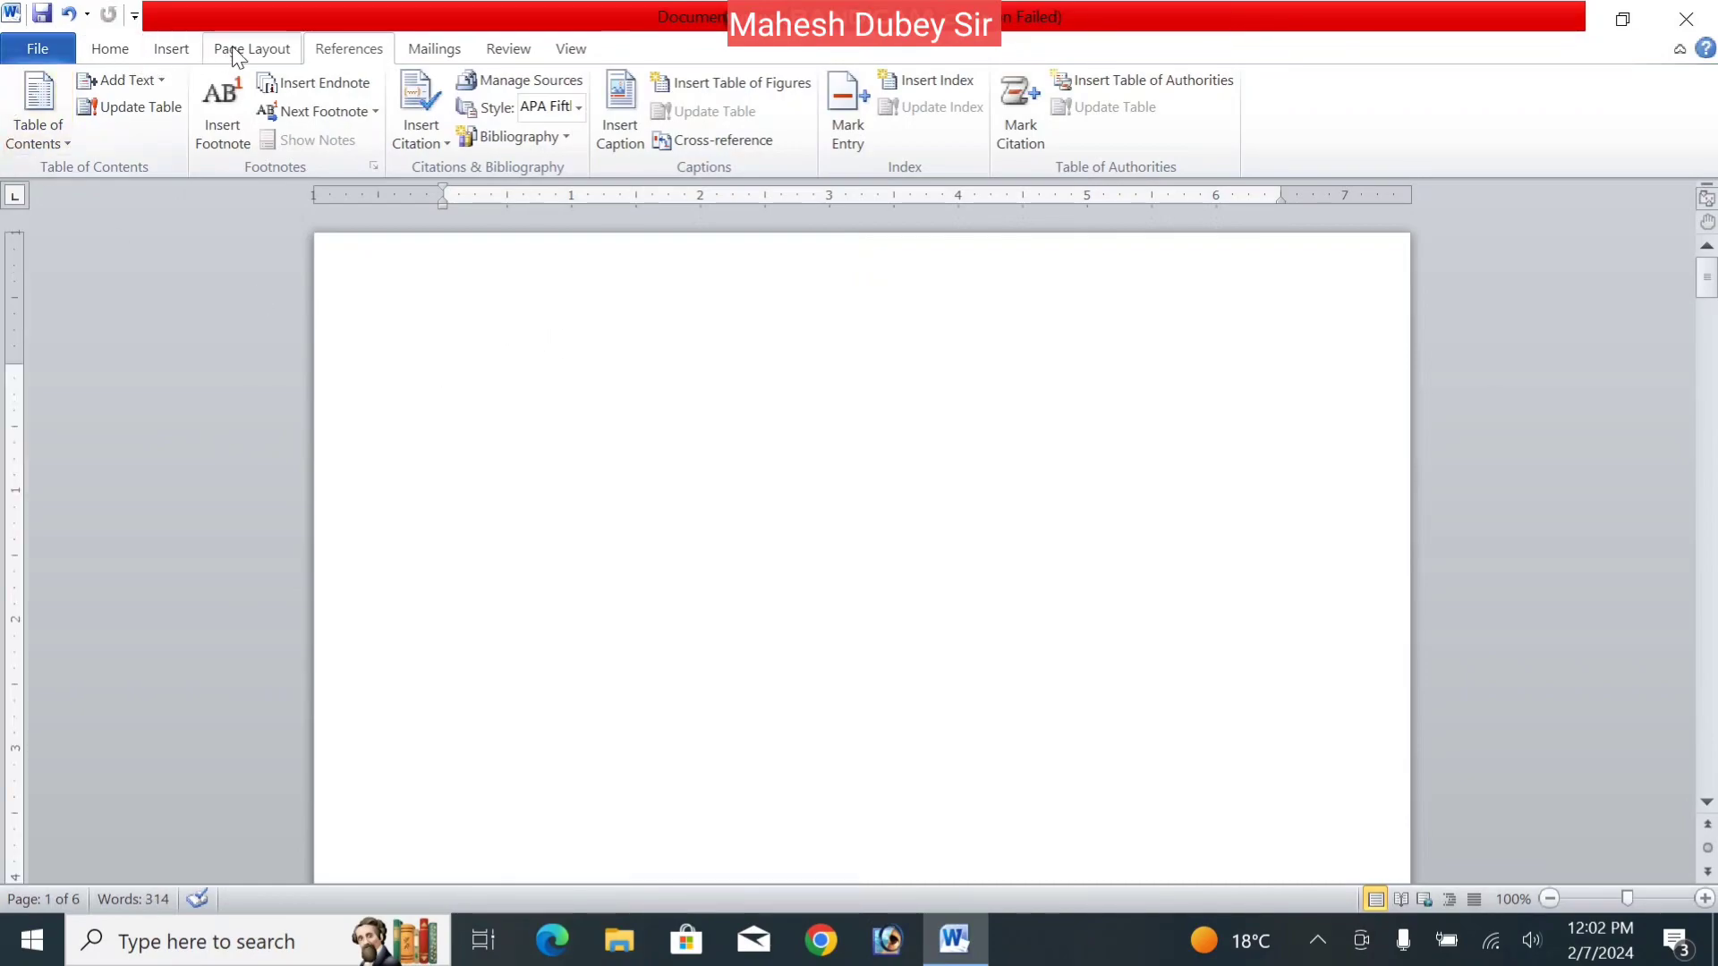
pyautogui.click(23, 146)
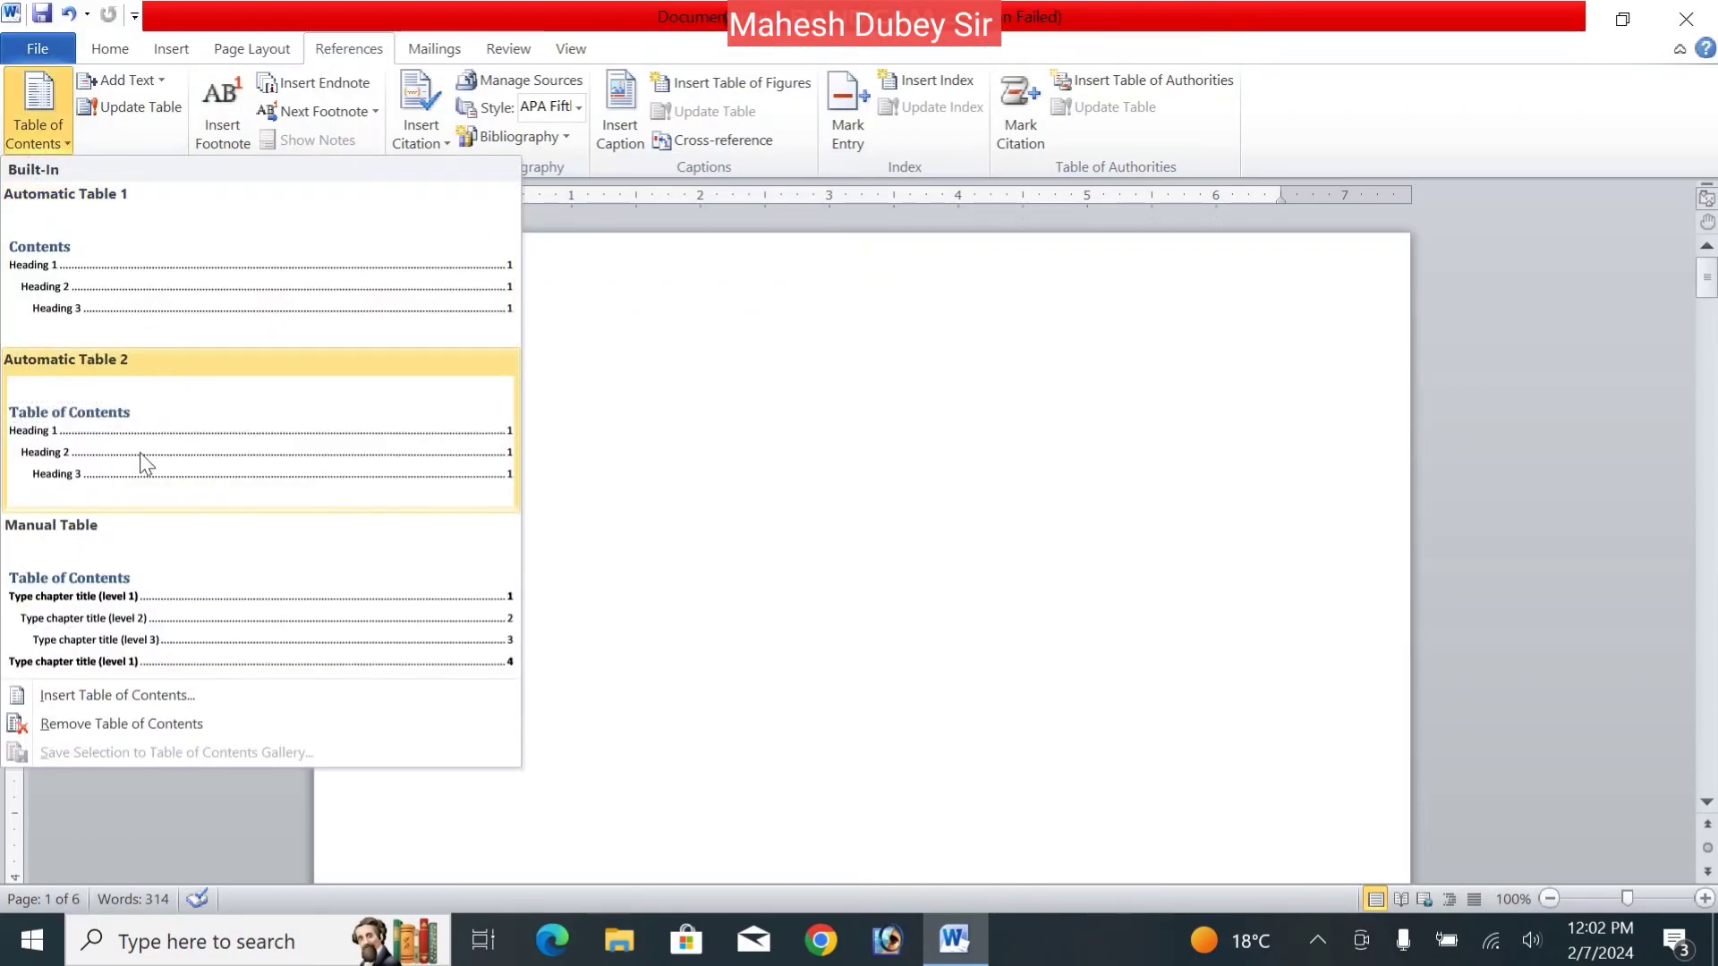
pyautogui.click(150, 309)
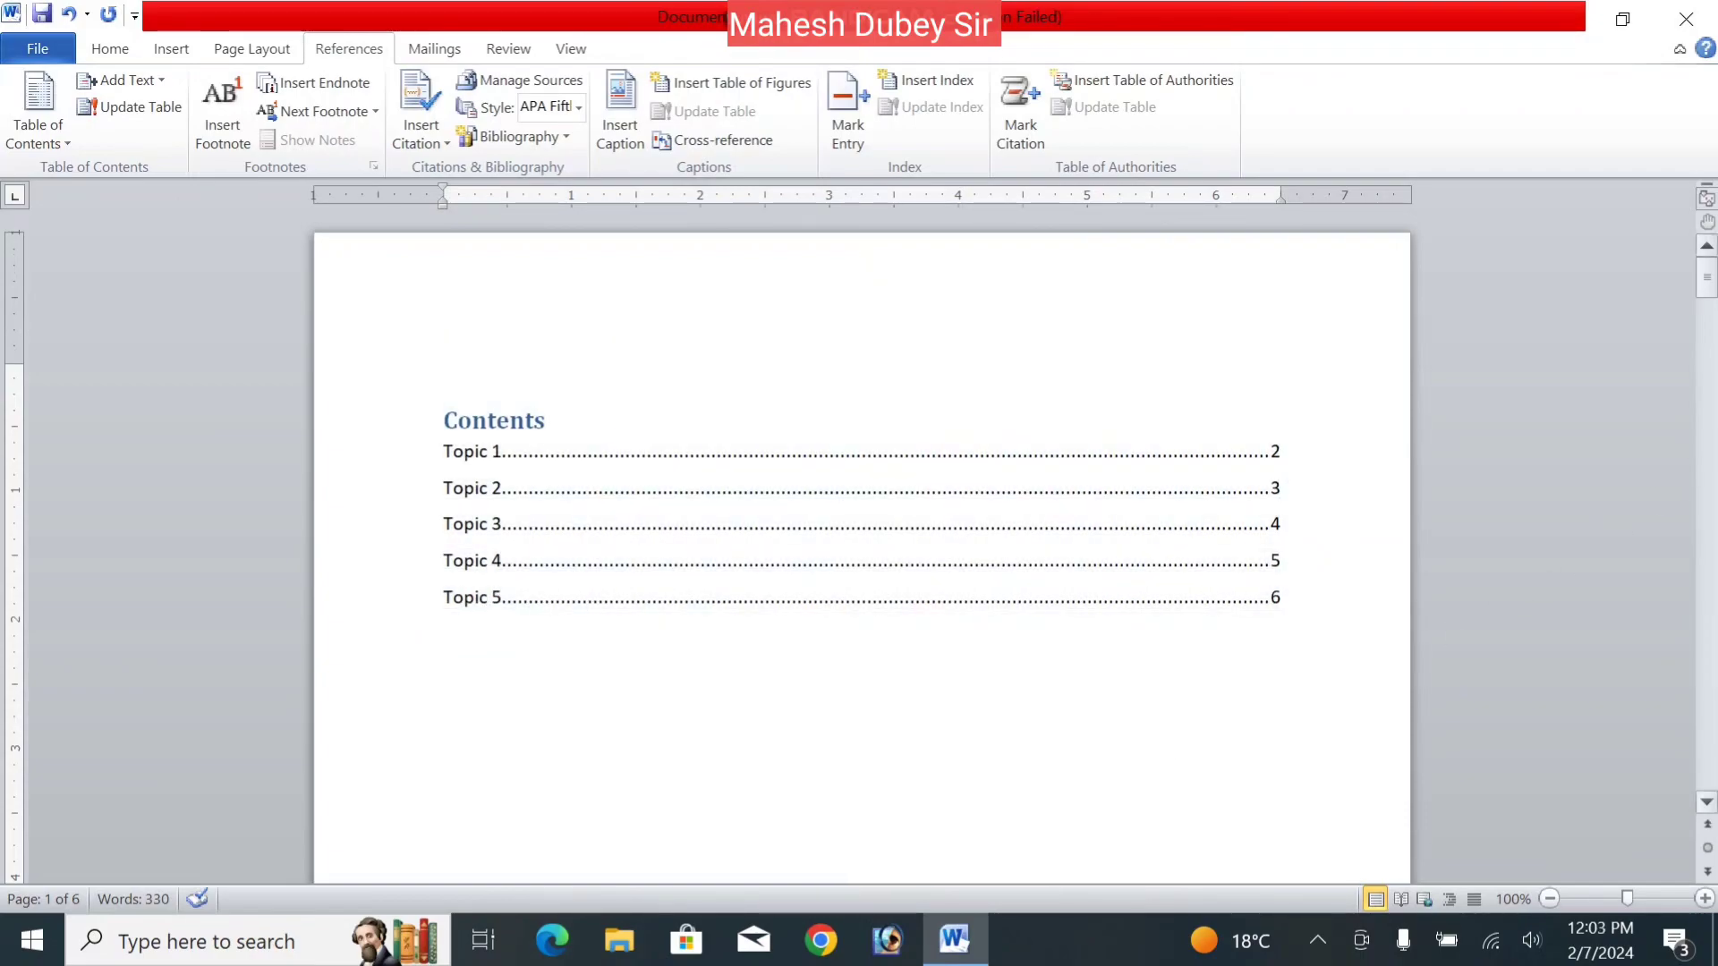
# - Follow the Topic 5 and Topic 3 links in the table of contents, returning to the first page after each
pyautogui.click(1709, 284)
pyautogui.moveTo(1709, 284)
pyautogui.mouseDown()
pyautogui.moveTo(1705, 712)
pyautogui.moveTo(1687, 780)
pyautogui.moveTo(1674, 721)
pyautogui.moveTo(1707, 719)
pyautogui.moveTo(1710, 277)
pyautogui.mouseUp()
pyautogui.click(680, 604)
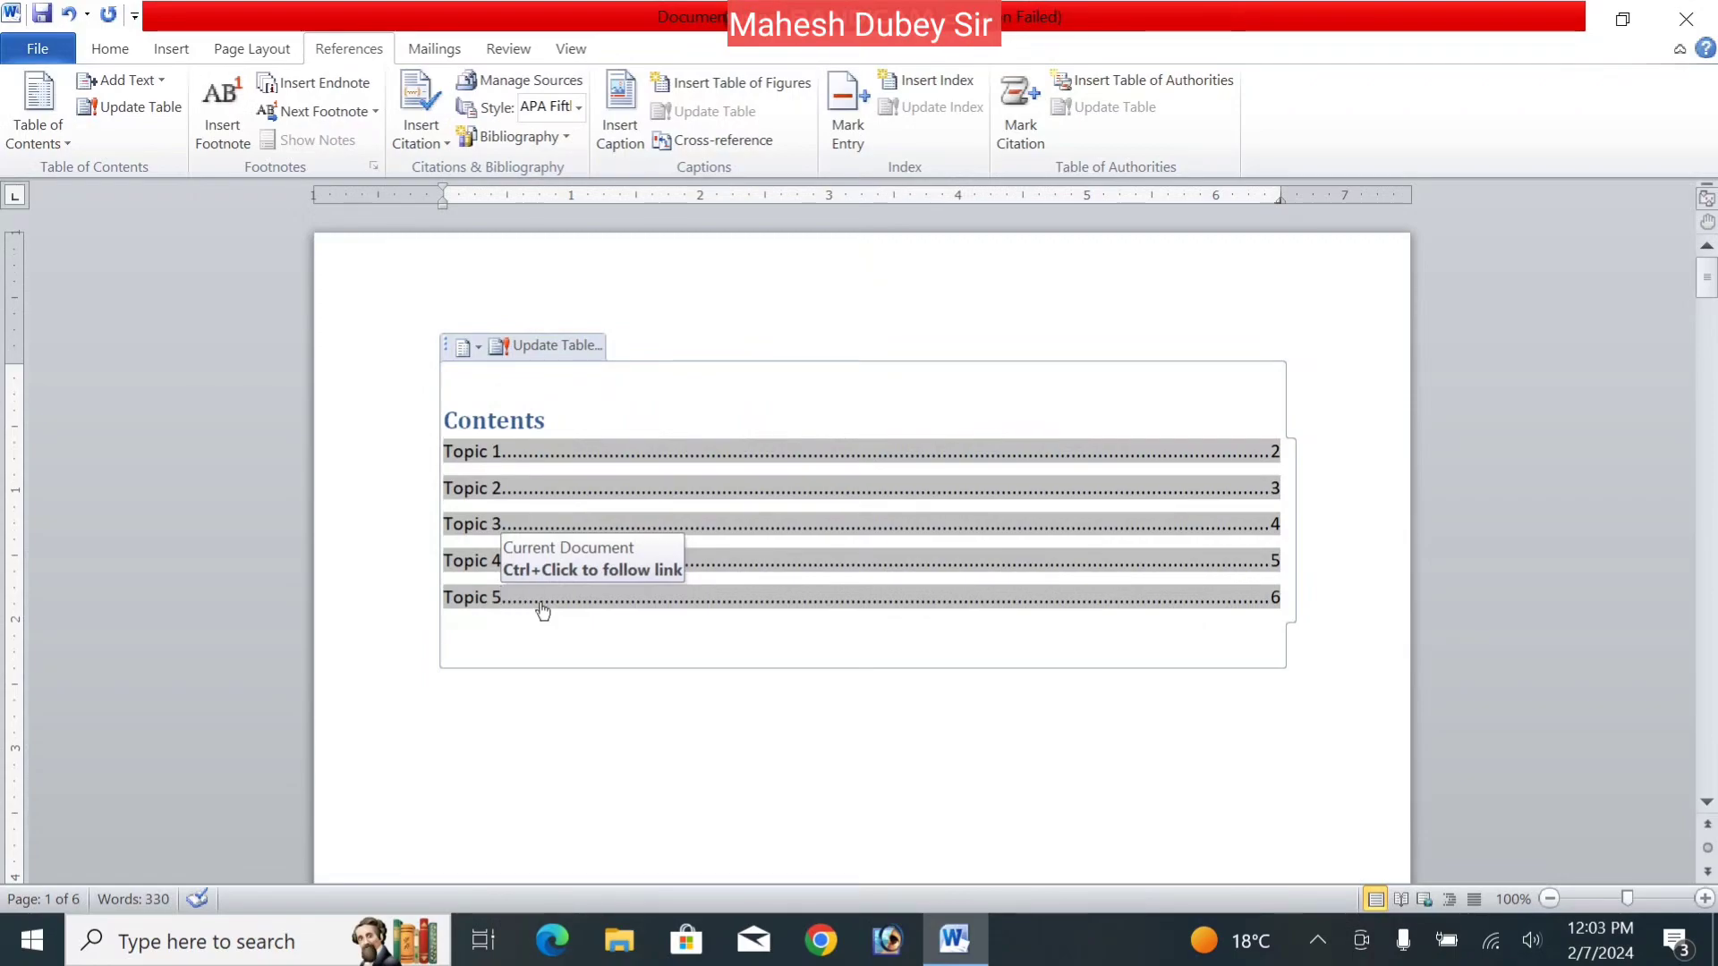
pyautogui.keyDown('ctrl'); pyautogui.click(542, 609); pyautogui.keyUp('ctrl')
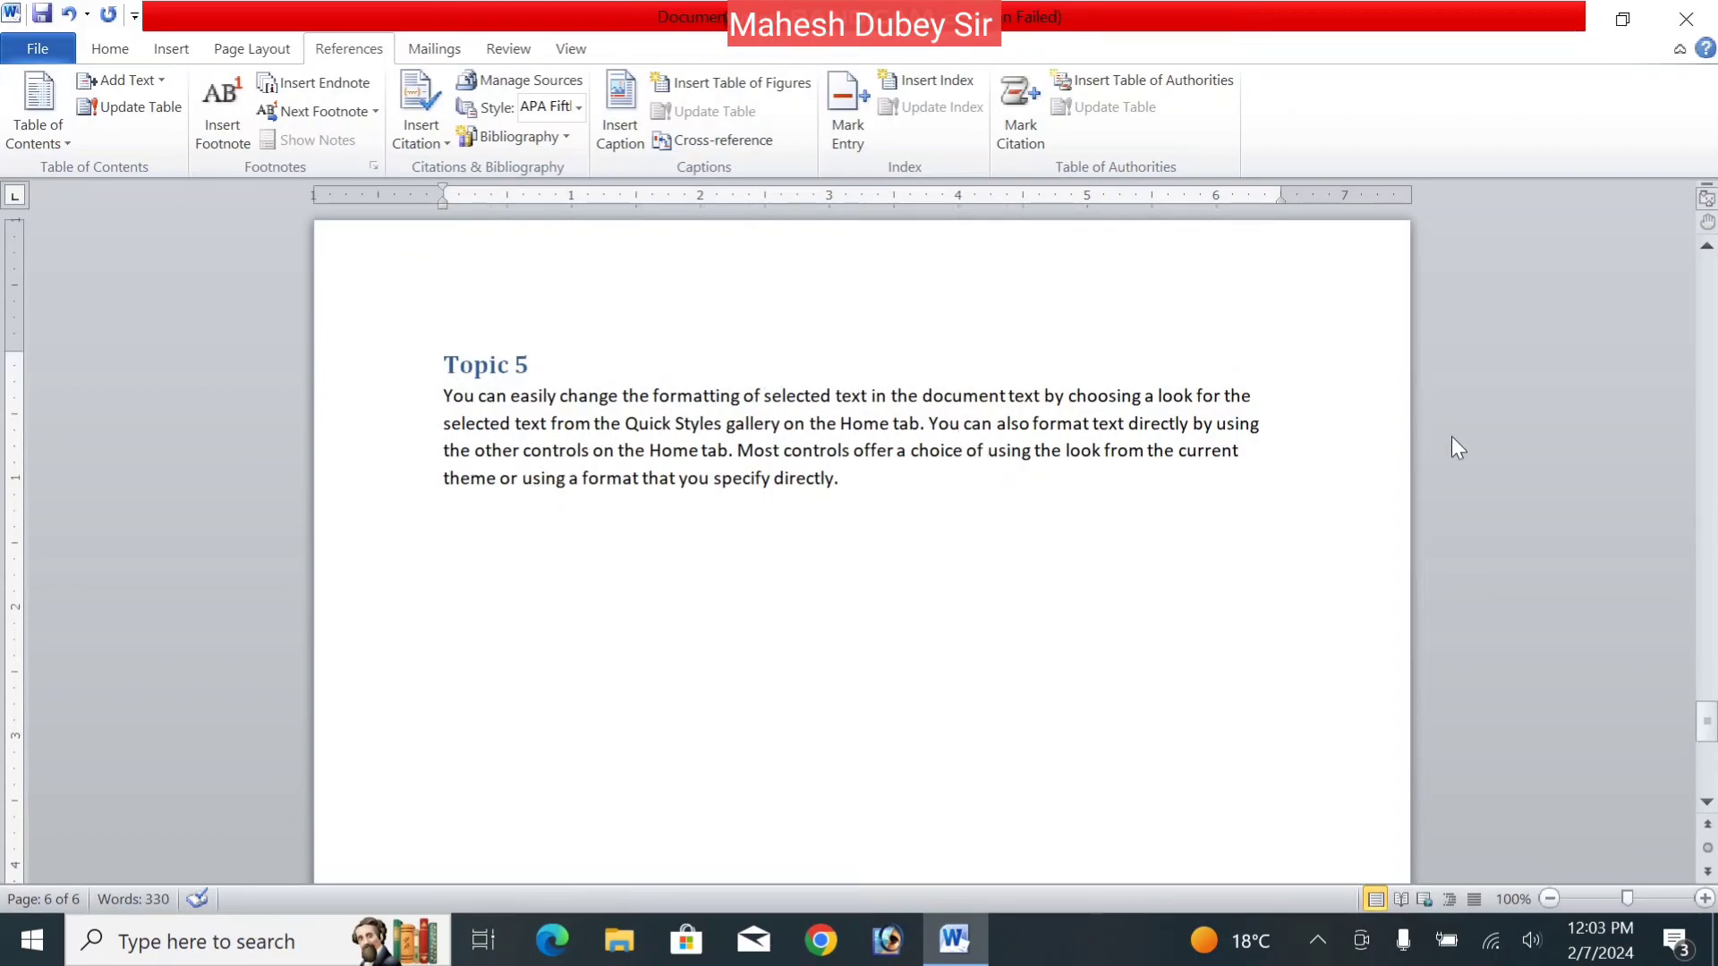
pyautogui.moveTo(1707, 722); pyautogui.dragTo(1708, 266)
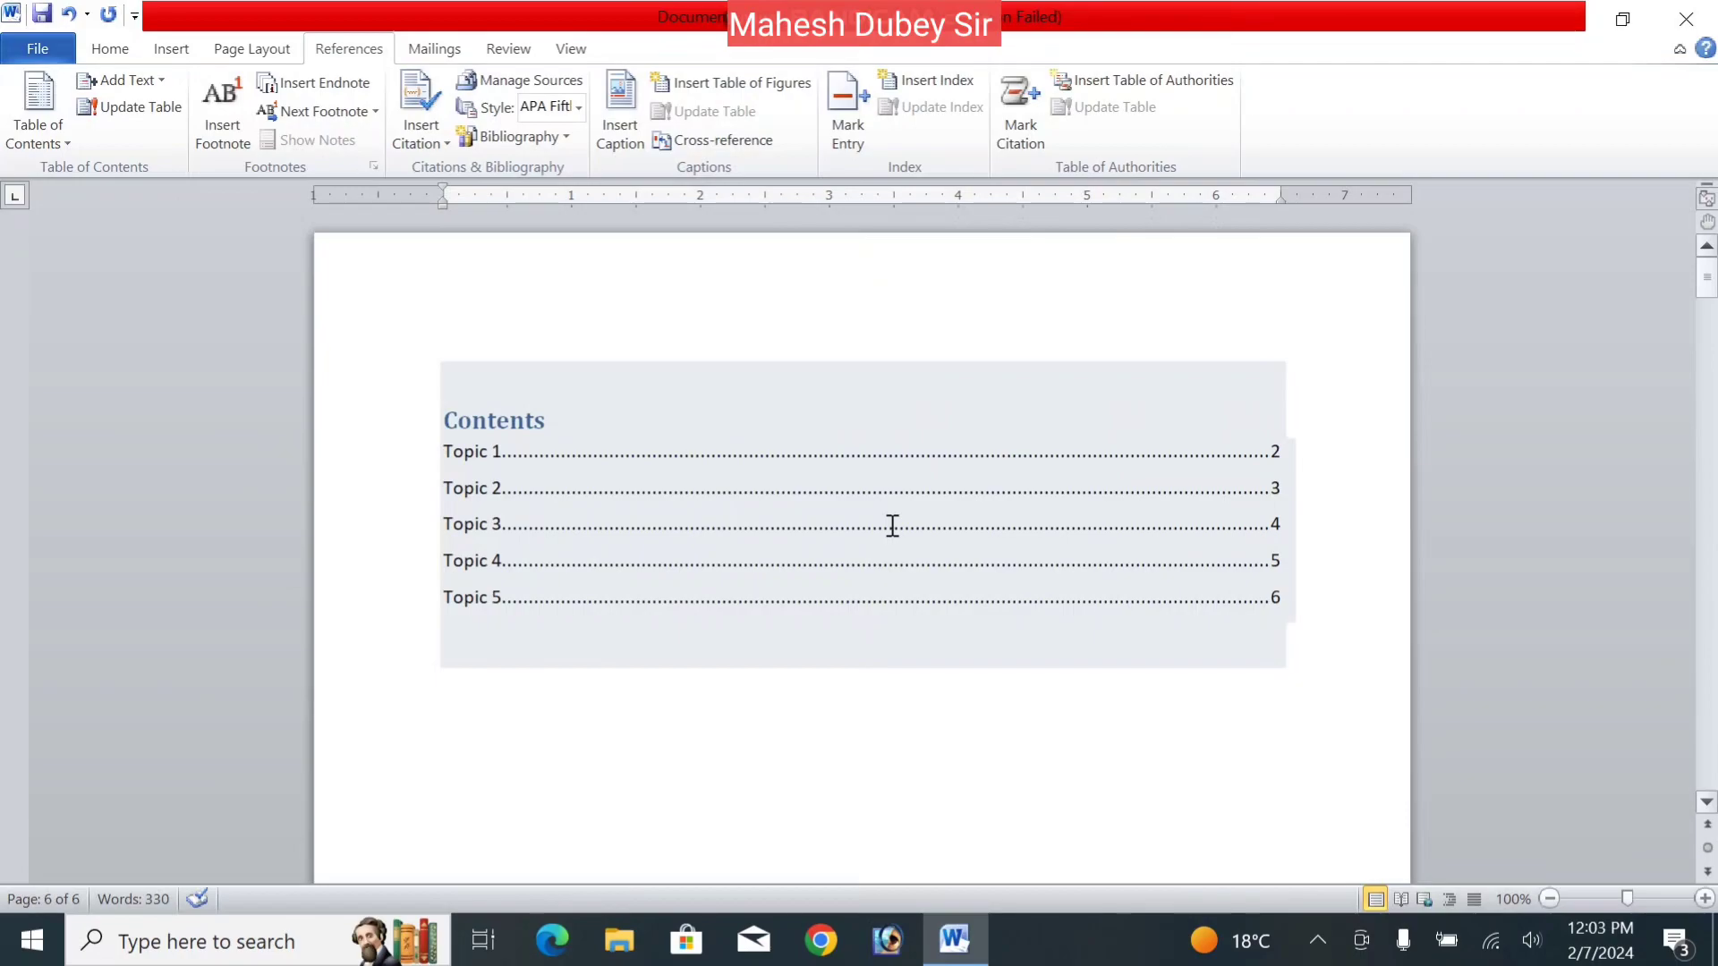
pyautogui.moveTo(1707, 555); pyautogui.dragTo(1696, 276)
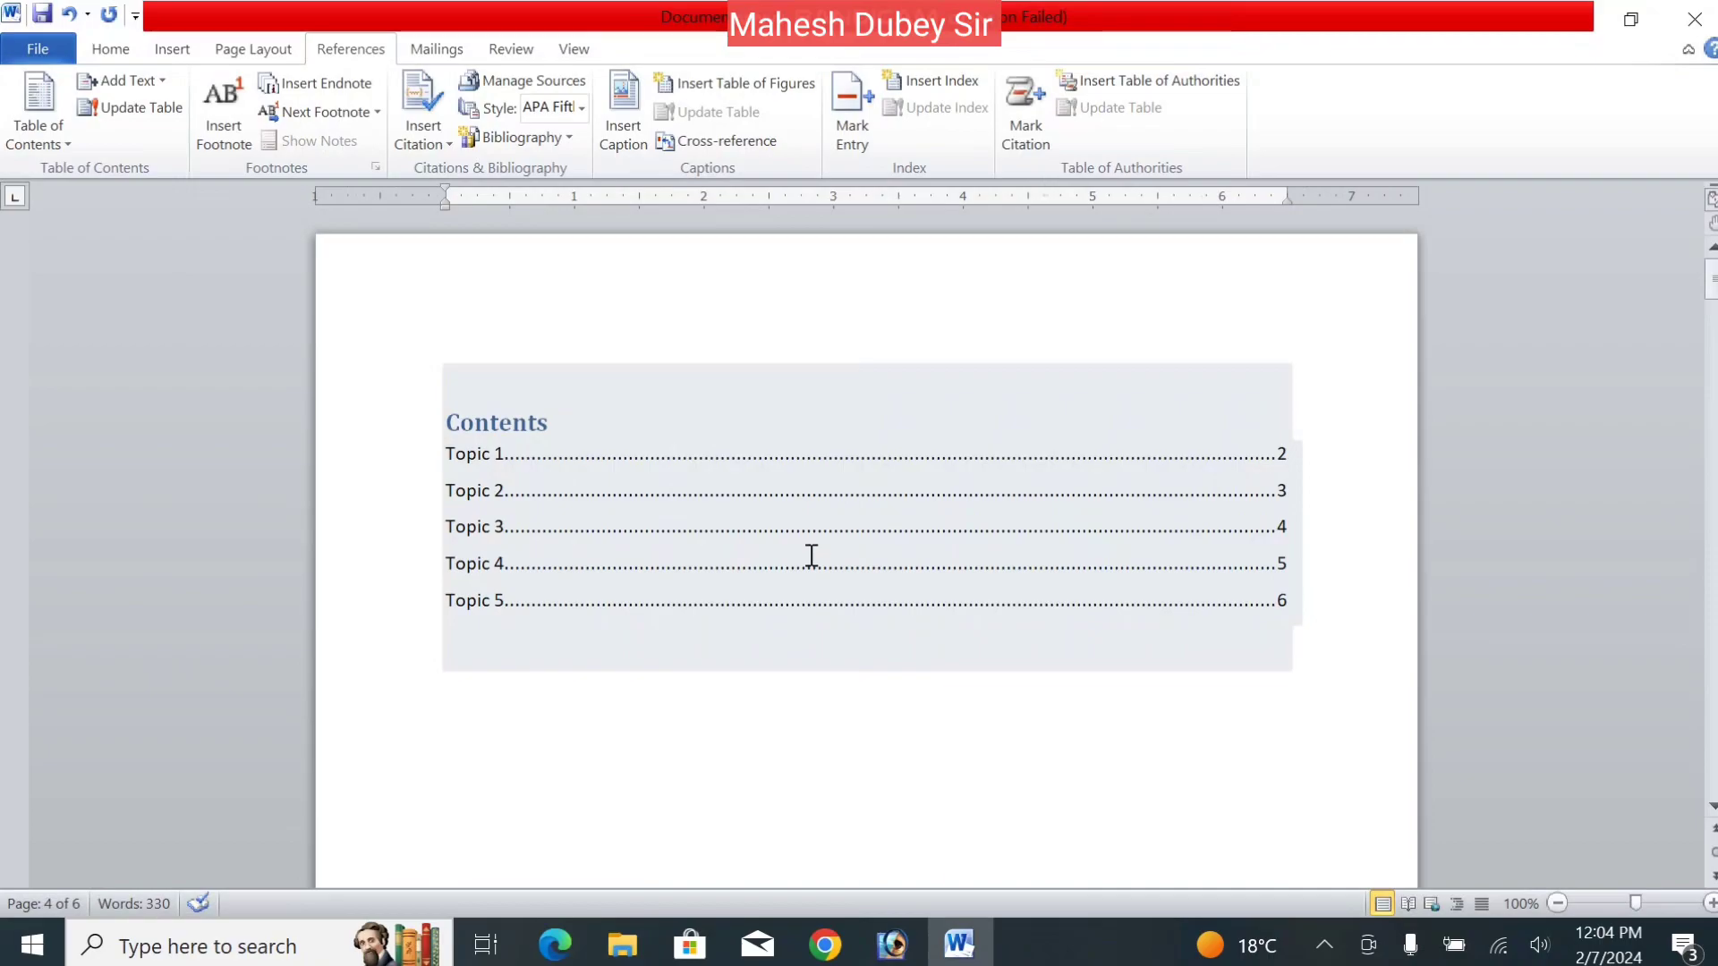
# - Follow the Topic 1 link in the table of contents to its page and return to the contents page
pyautogui.click(590, 533)
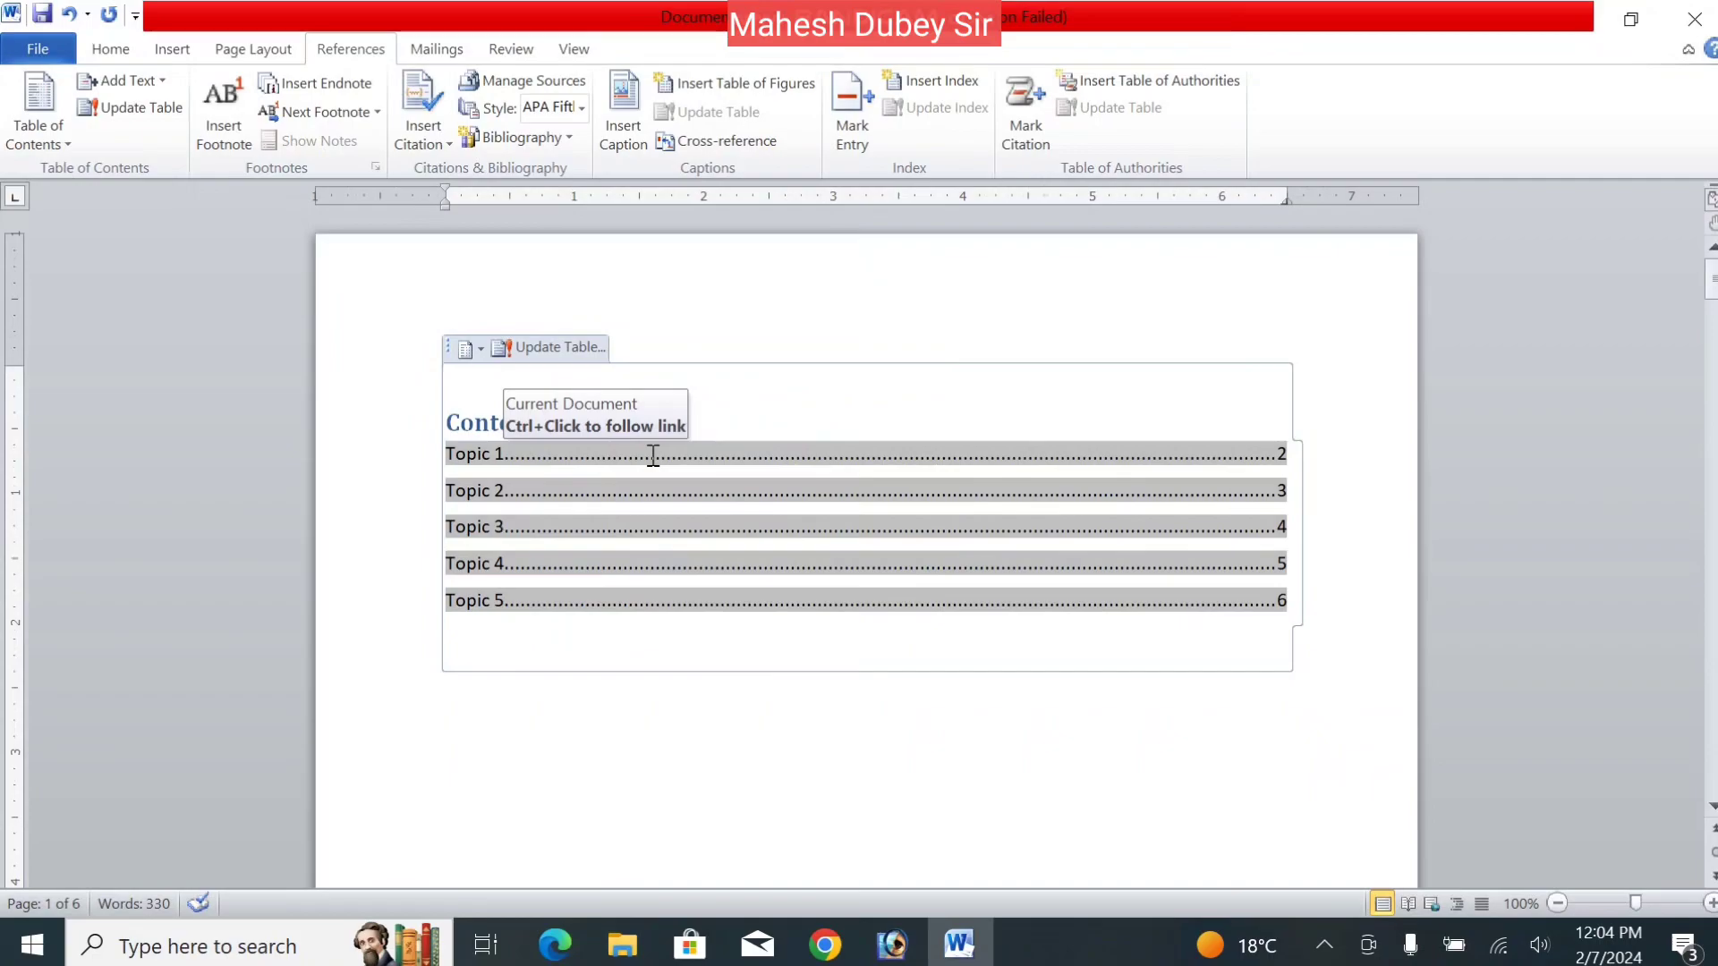
pyautogui.keyDown('ctrl'); pyautogui.click(653, 463); pyautogui.keyUp('ctrl')
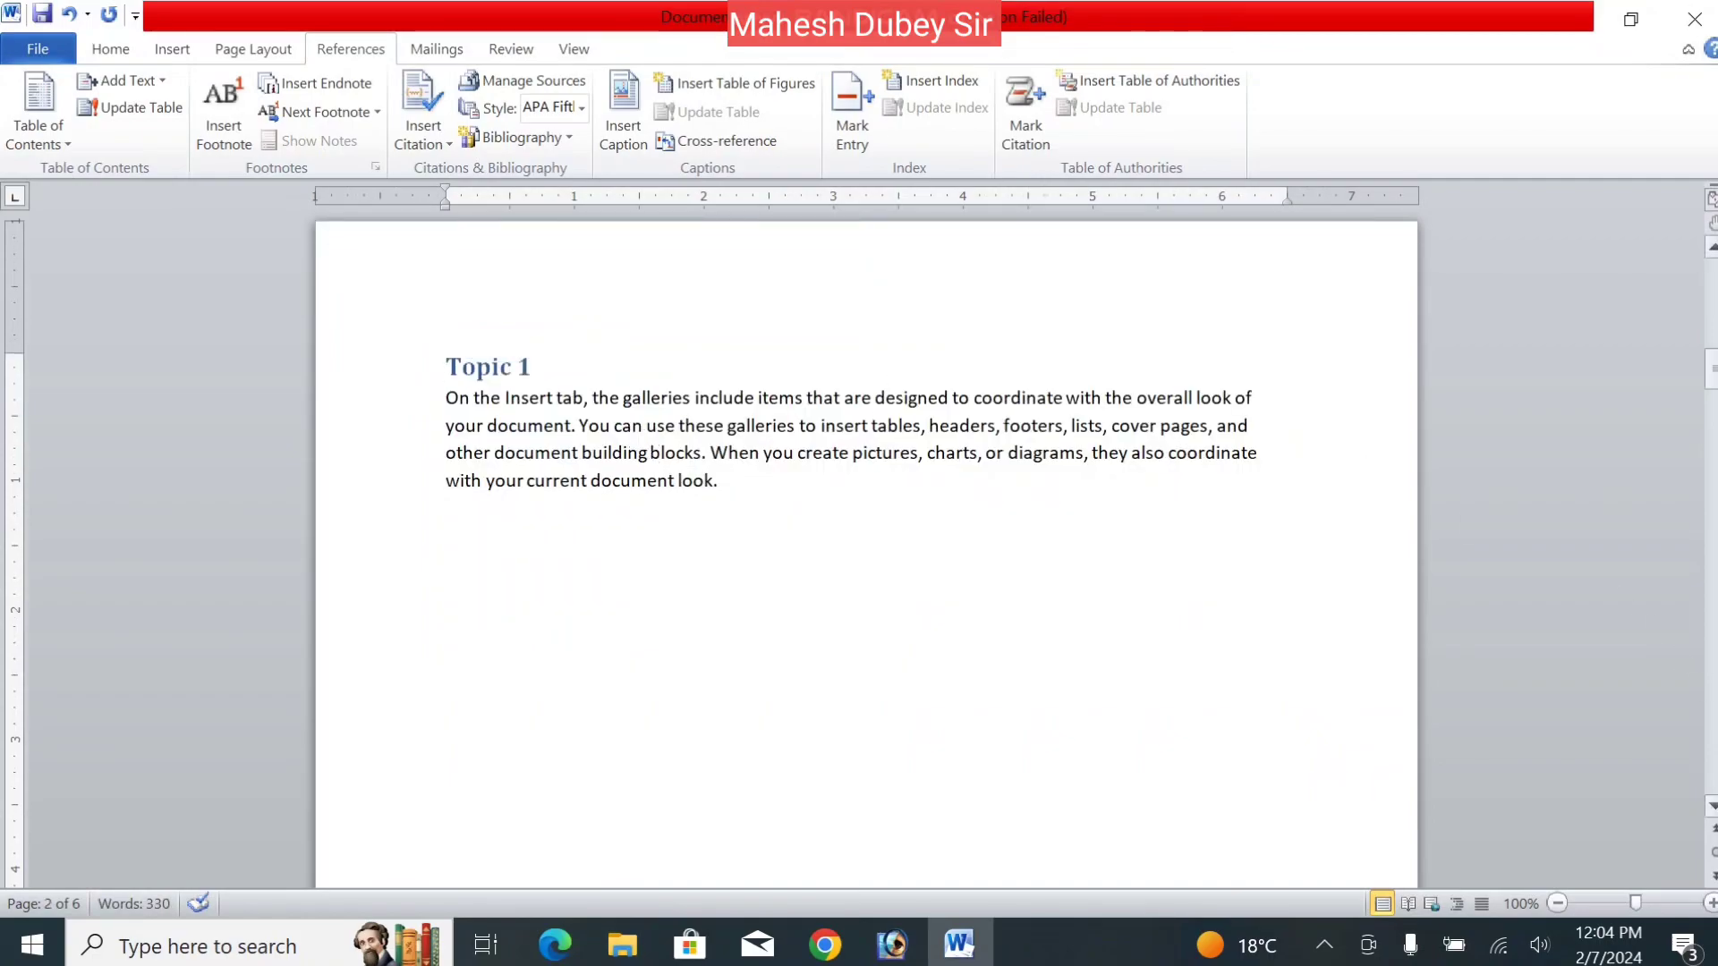
pyautogui.moveTo(1712, 370); pyautogui.dragTo(1712, 279)
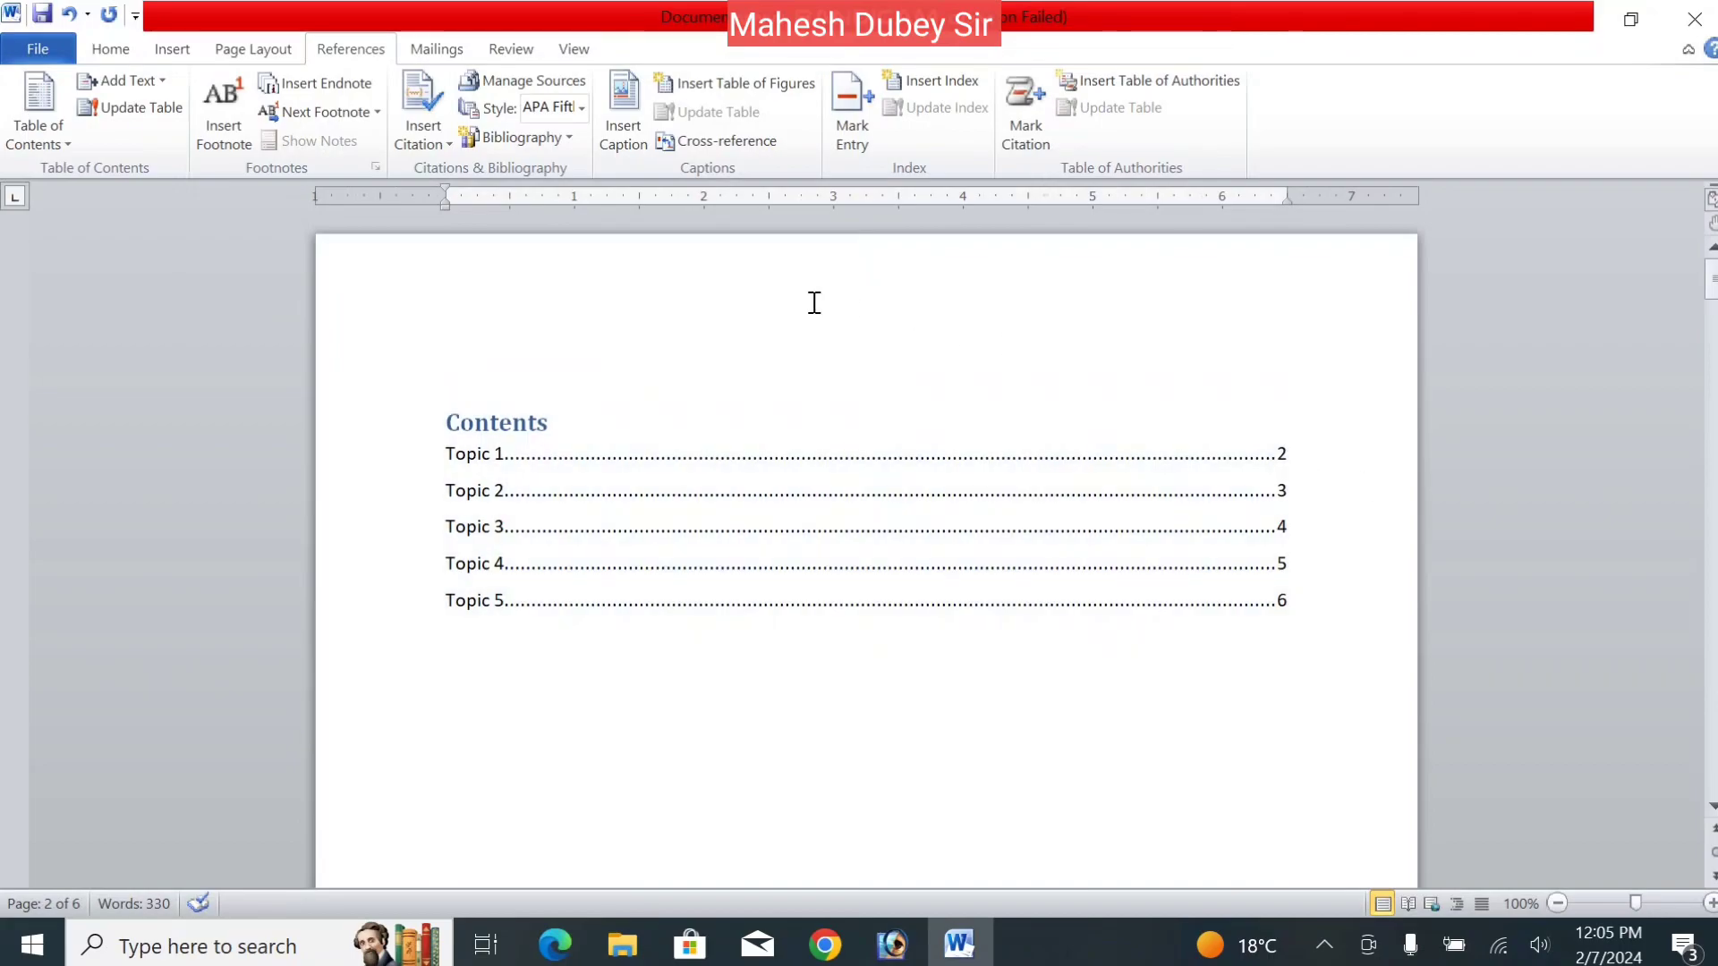
# - Update the table of contents with page numbers only, then the entire table, and once more with page numbers only
pyautogui.click(143, 115)
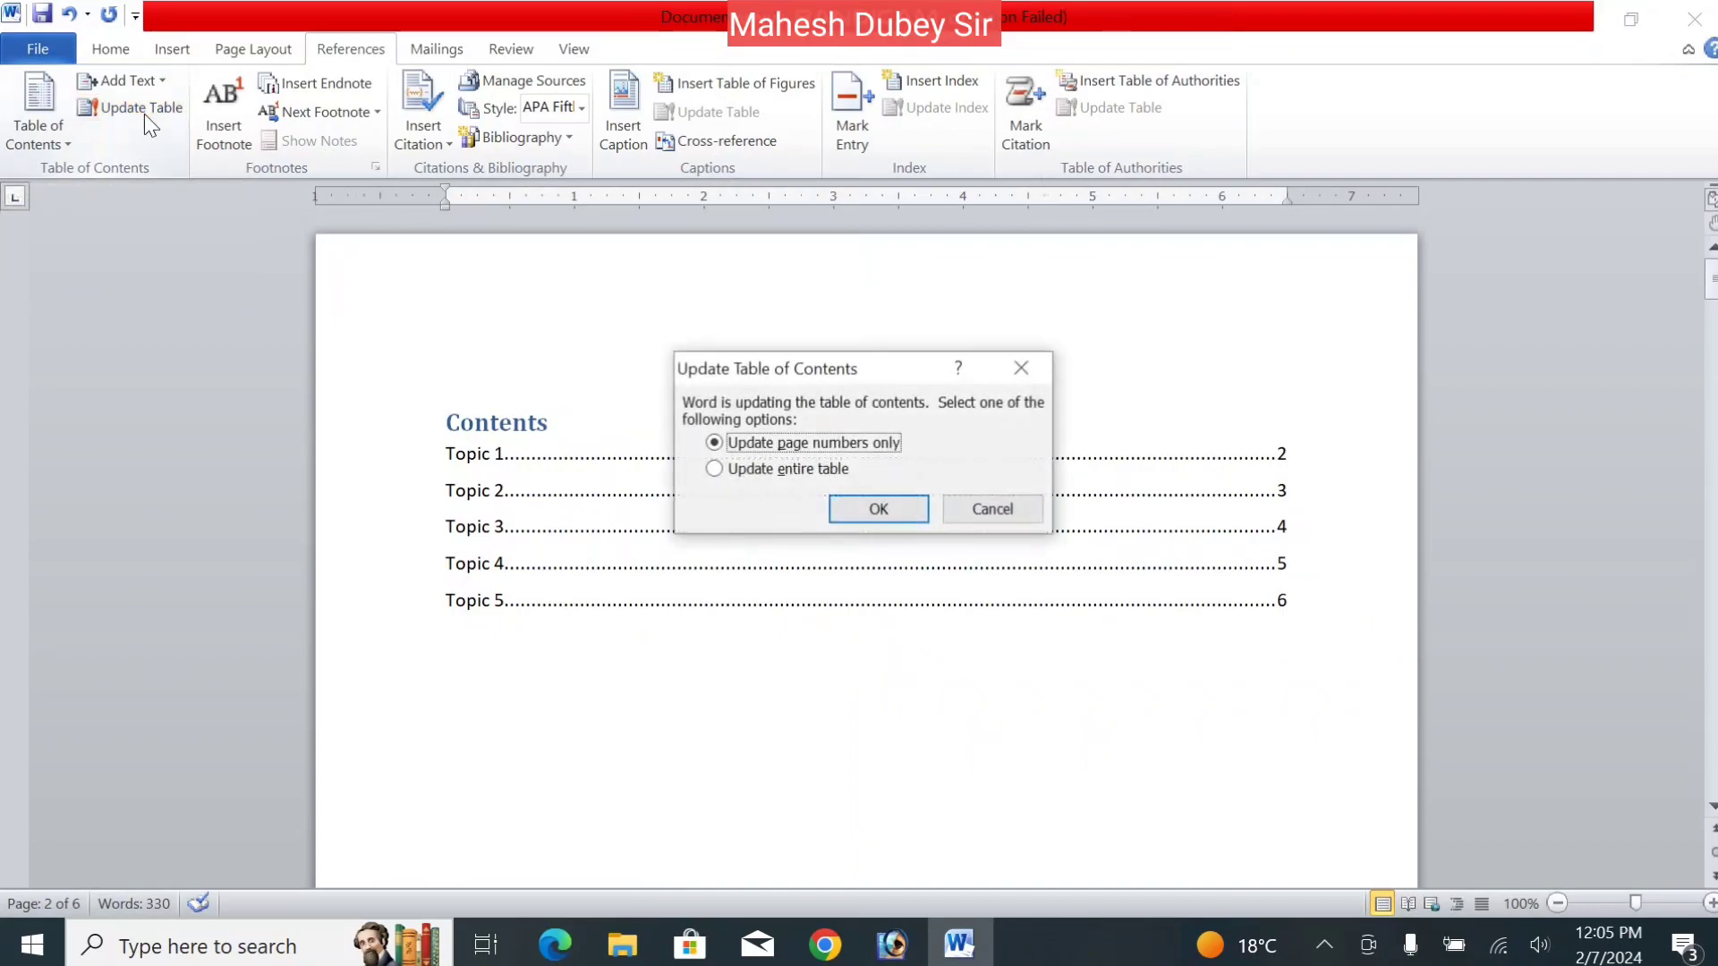
pyautogui.click(865, 516)
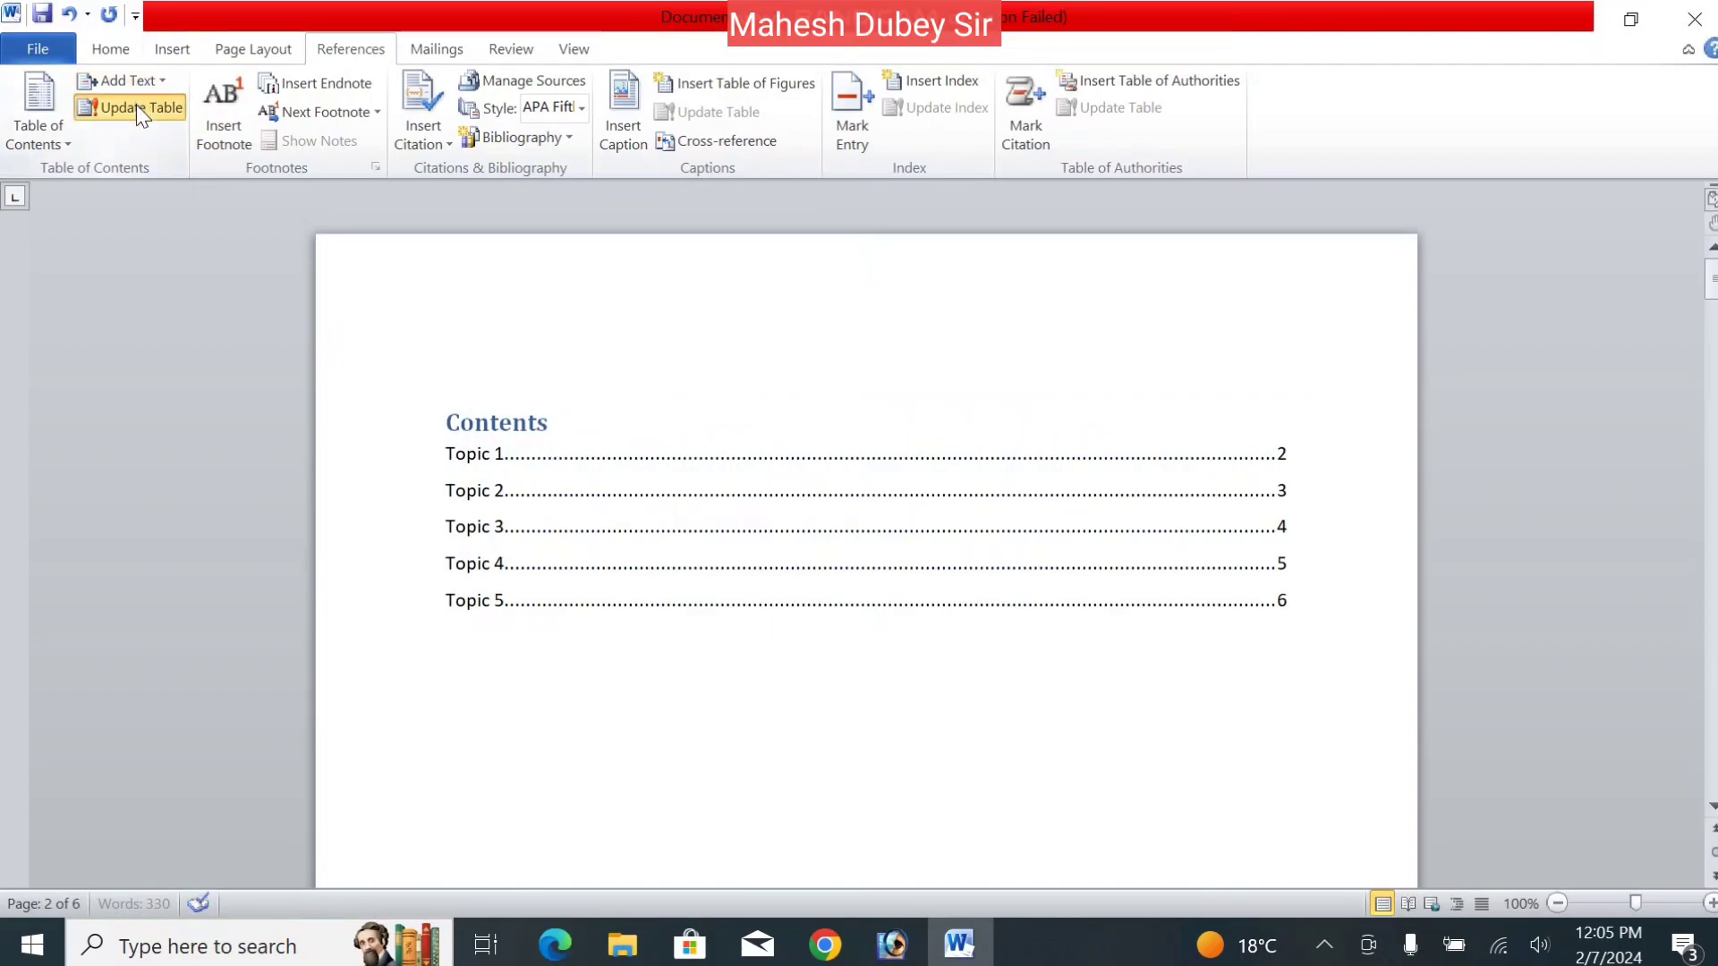
pyautogui.click(136, 106)
pyautogui.click(826, 471)
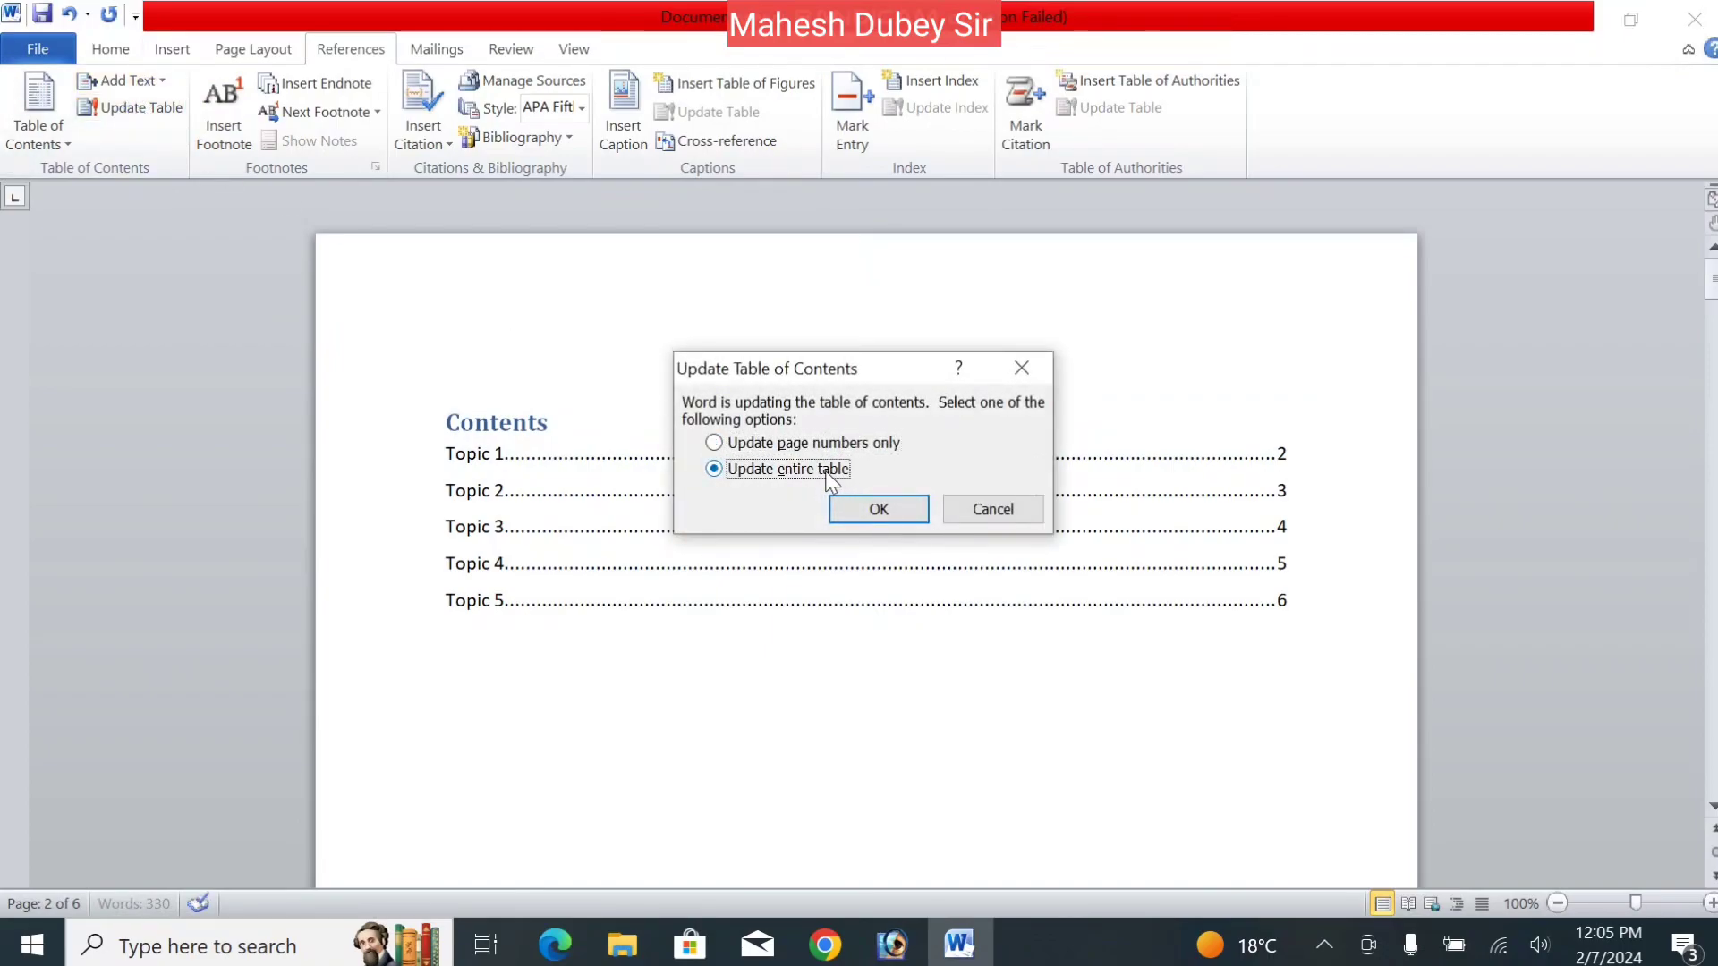
pyautogui.click(894, 512)
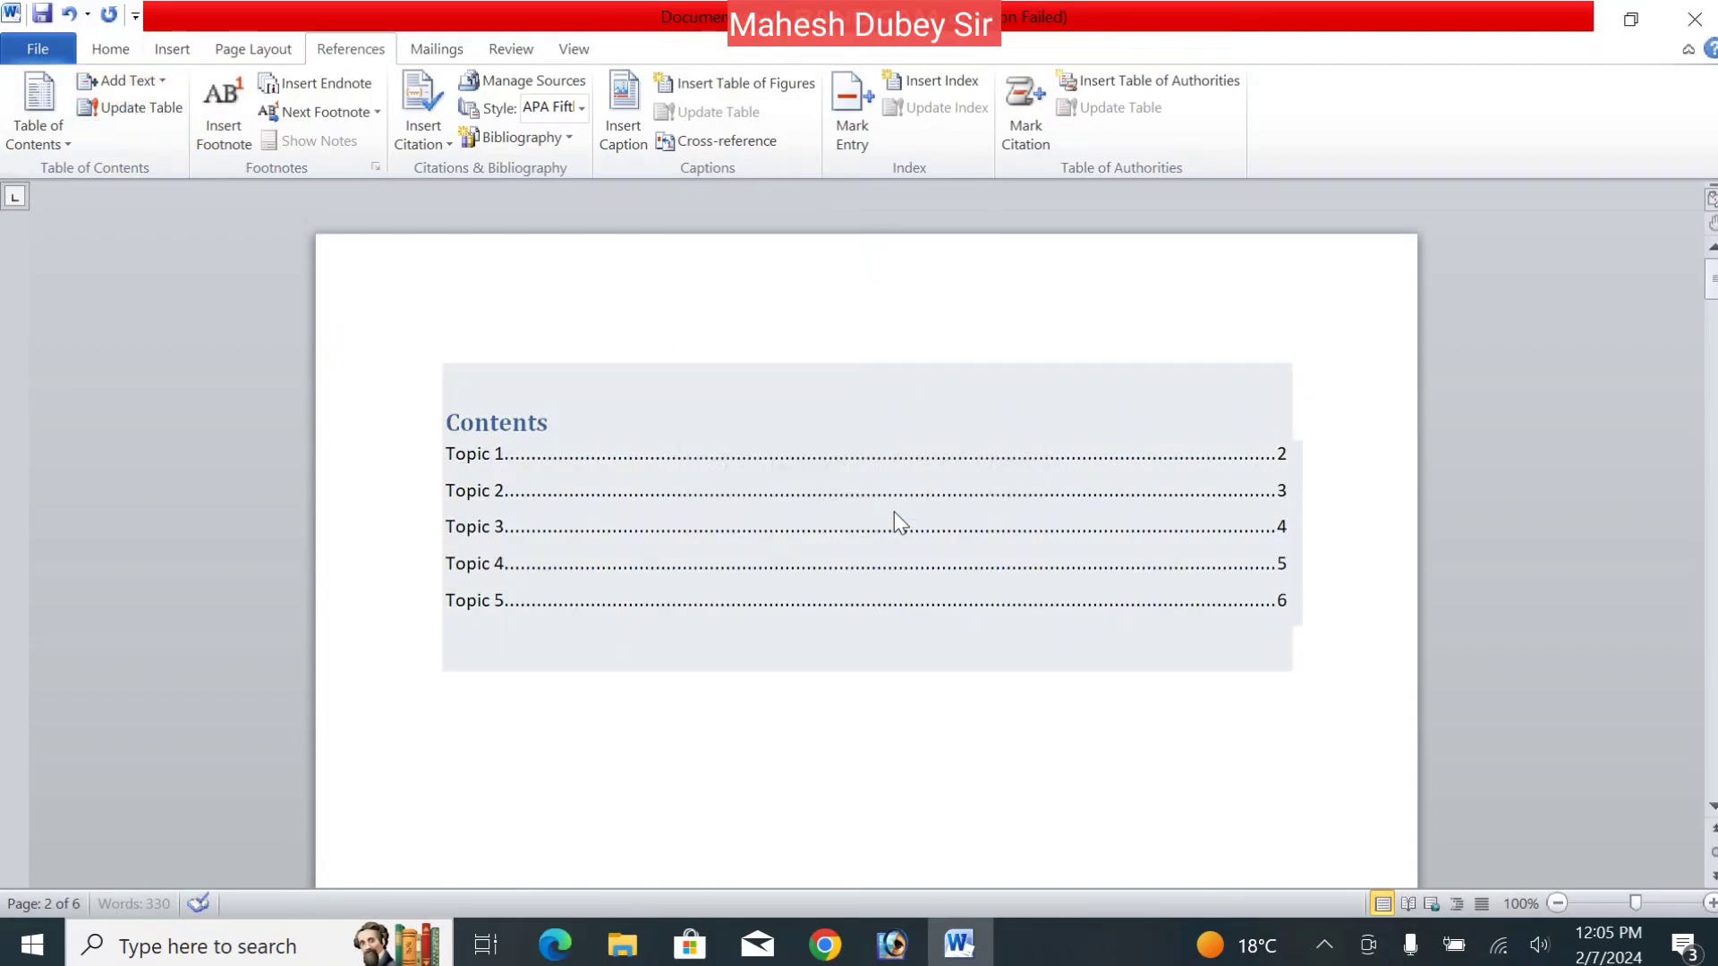
pyautogui.click(170, 115)
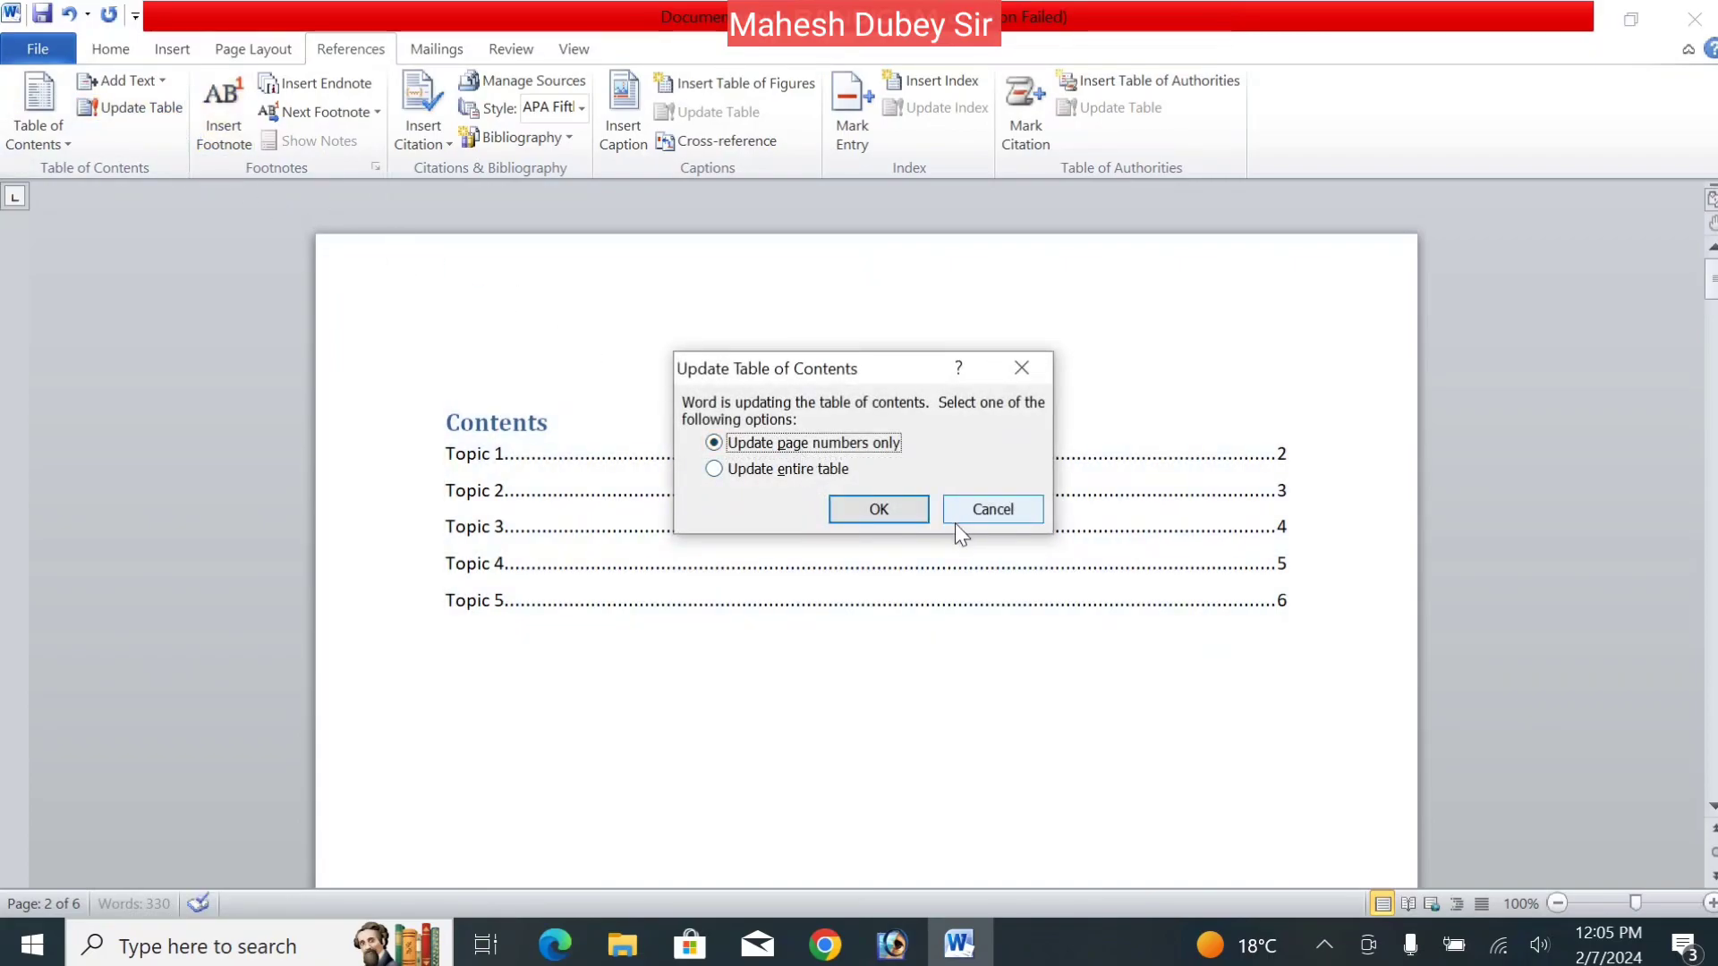
pyautogui.click(878, 509)
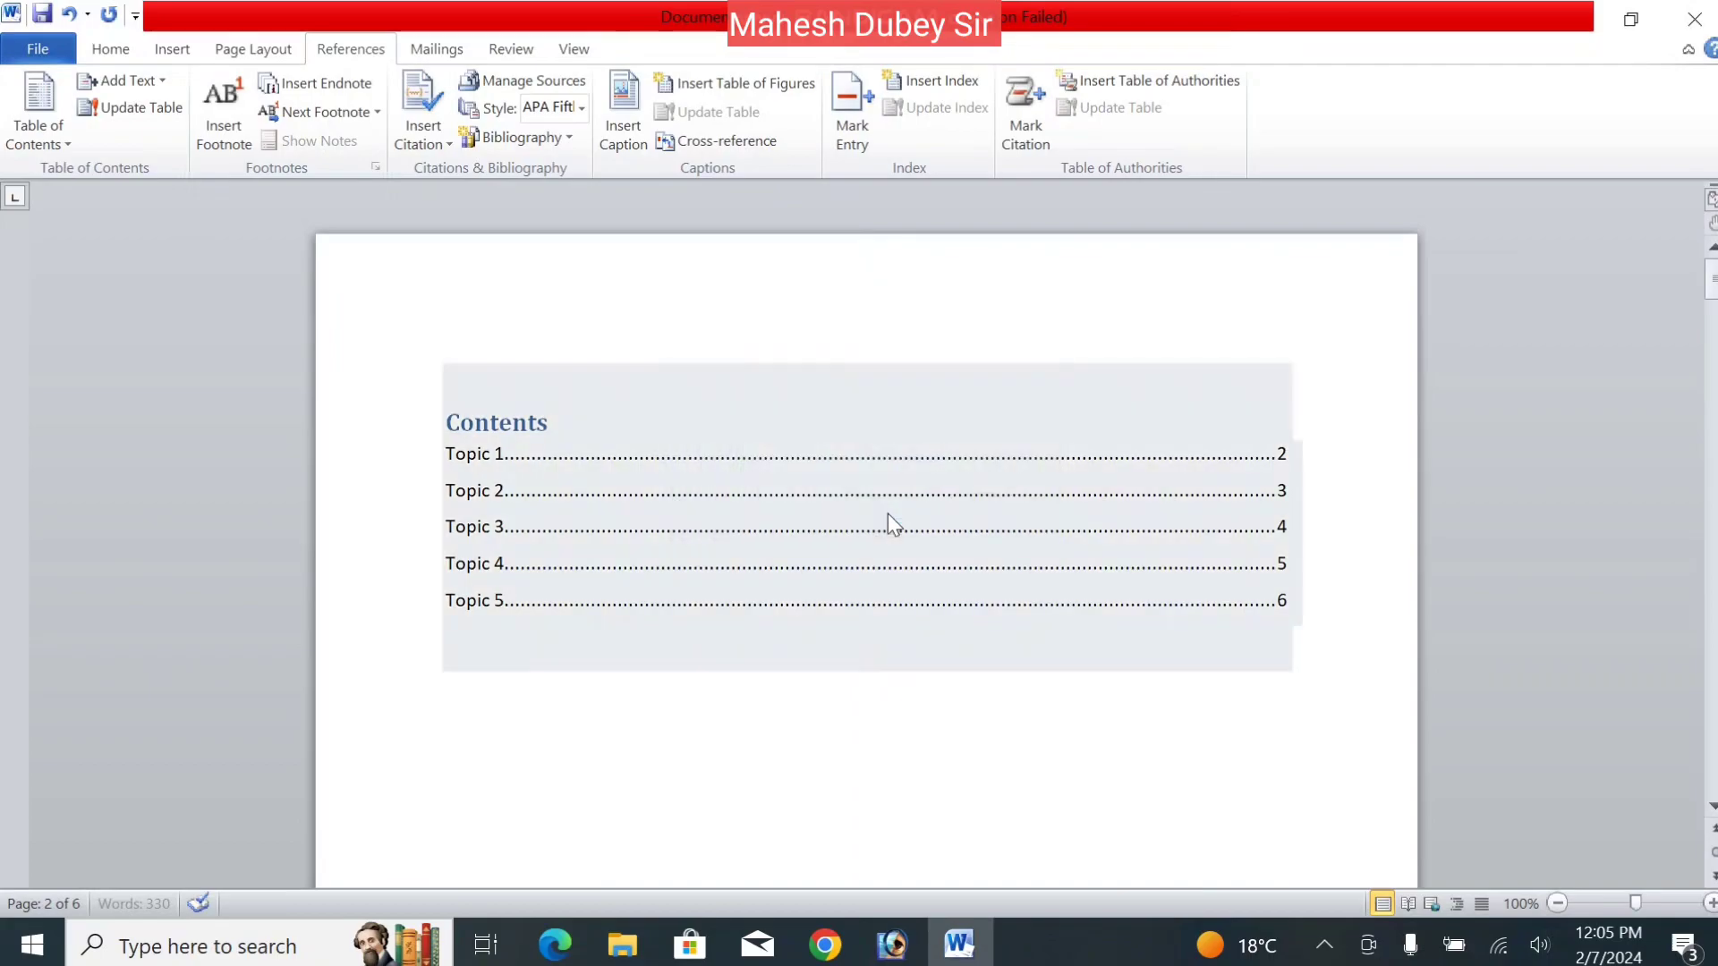
pyautogui.moveTo(1713, 288); pyautogui.dragTo(1713, 365)
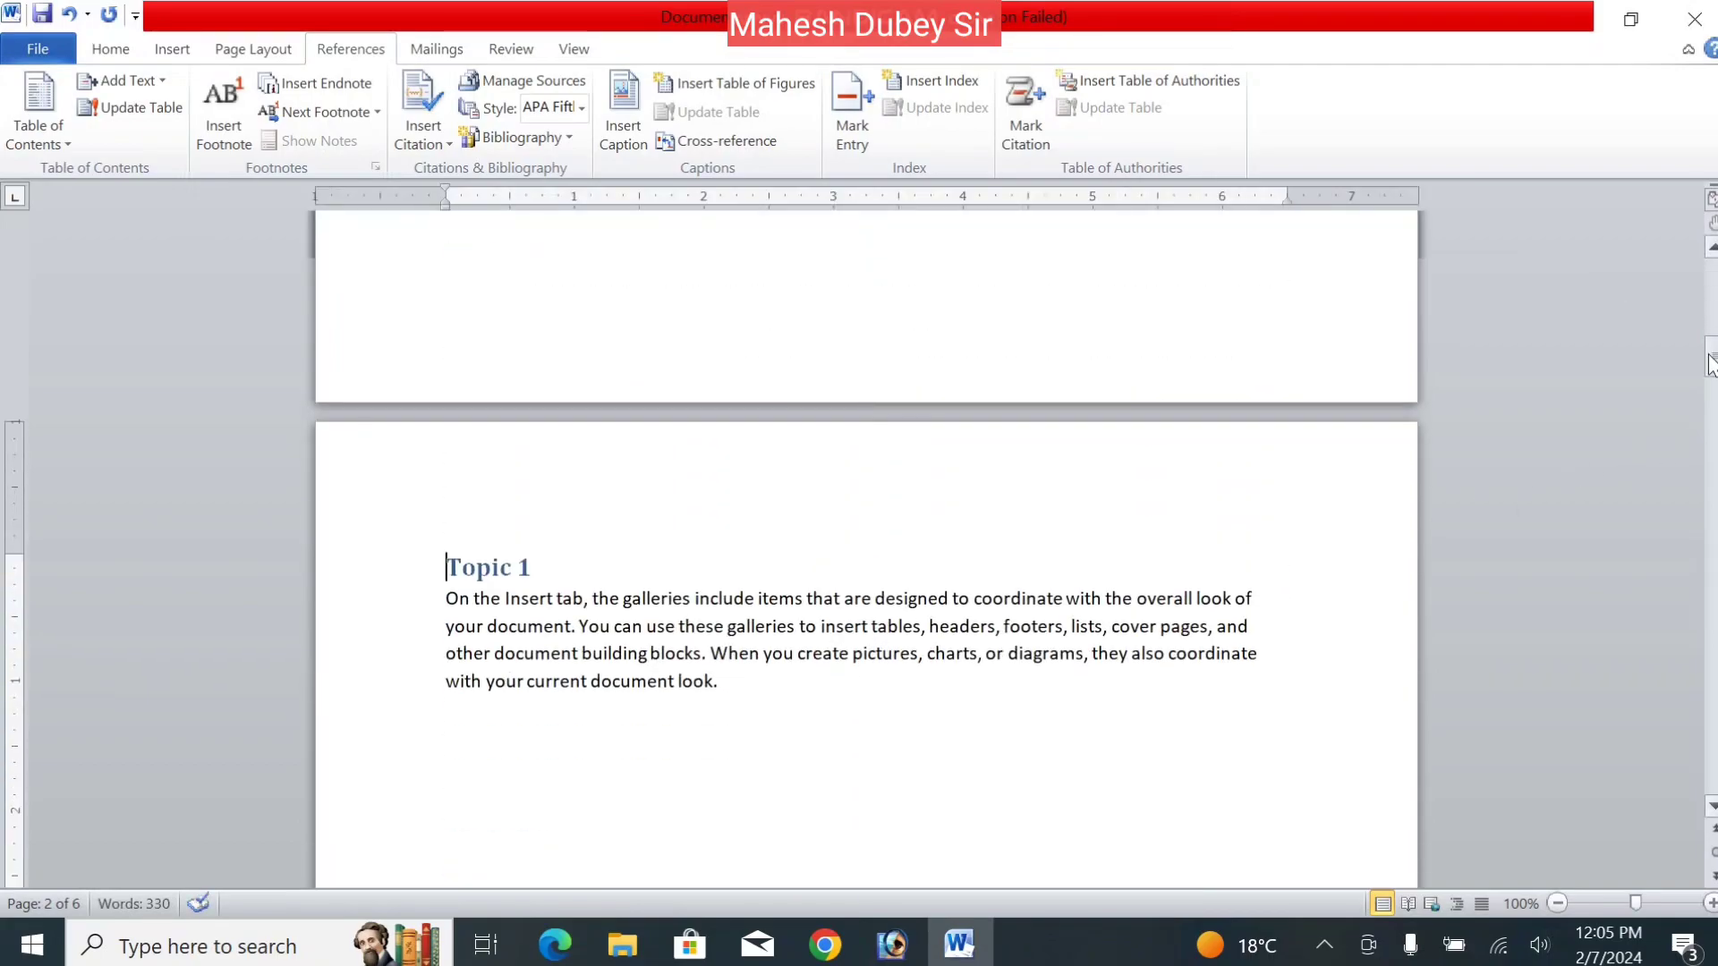
pyautogui.click(486, 511)
pyautogui.hotkey('ctrl', 'Return')
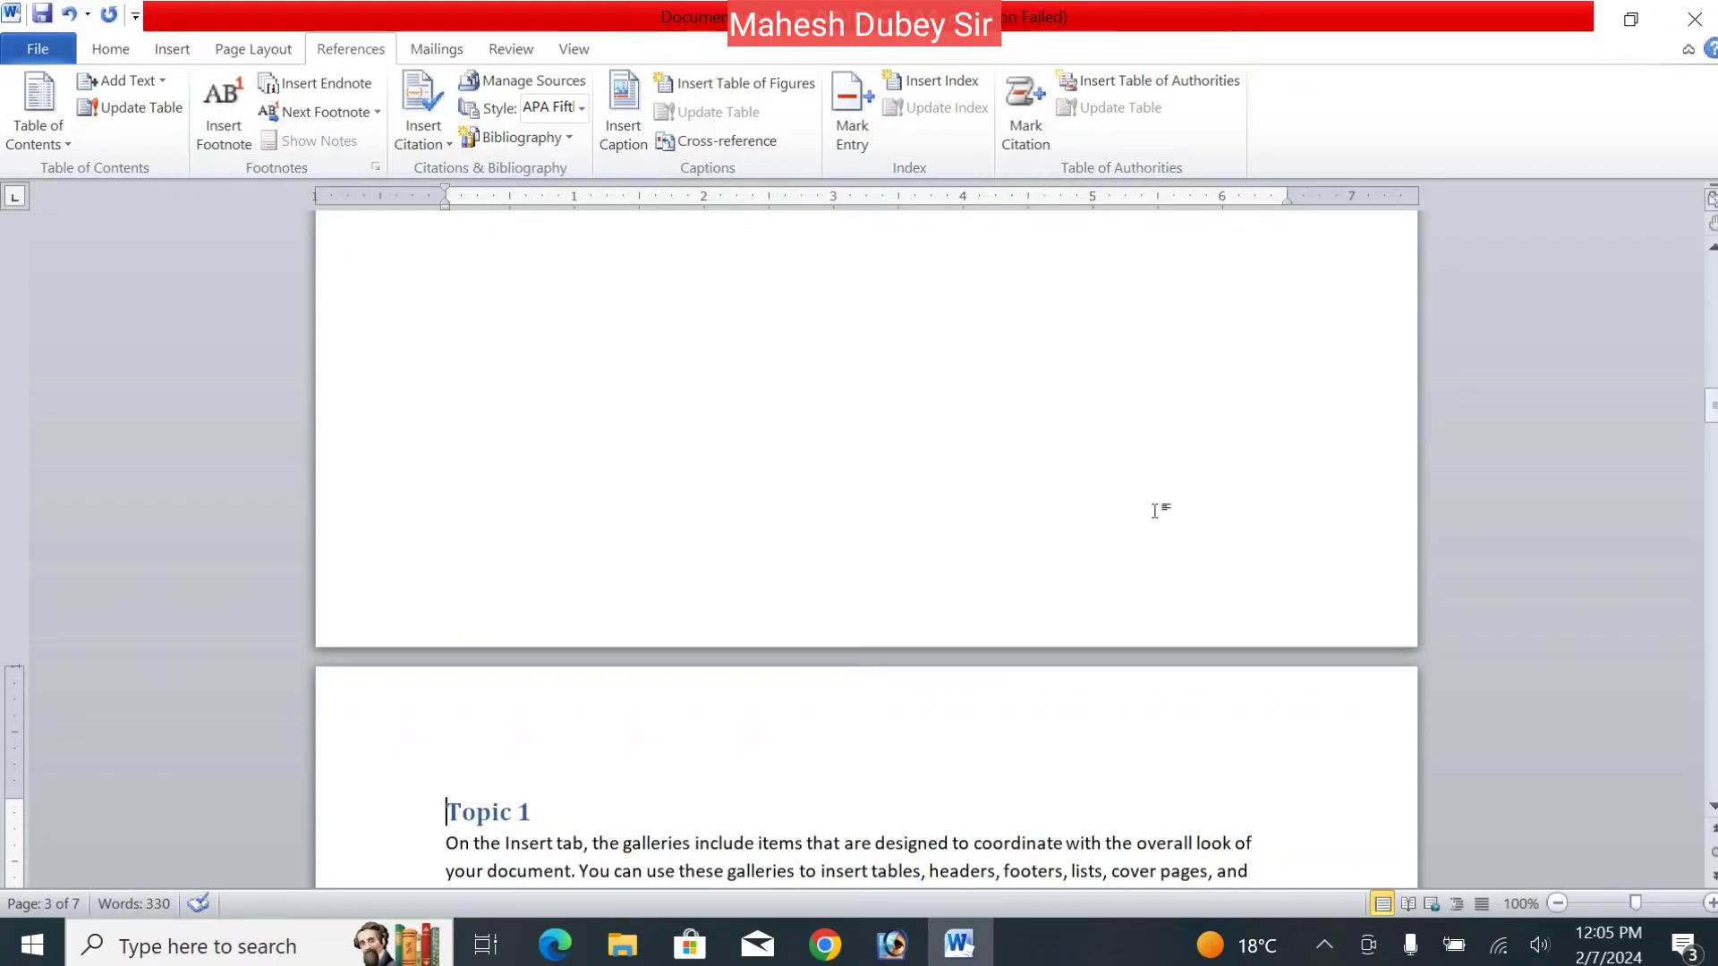
# - Insert a page break above the "Topic 1" title and fill the new blank page 2 with sample text using =rand()
pyautogui.moveTo(1714, 406); pyautogui.dragTo(1714, 344)
pyautogui.click(853, 491)
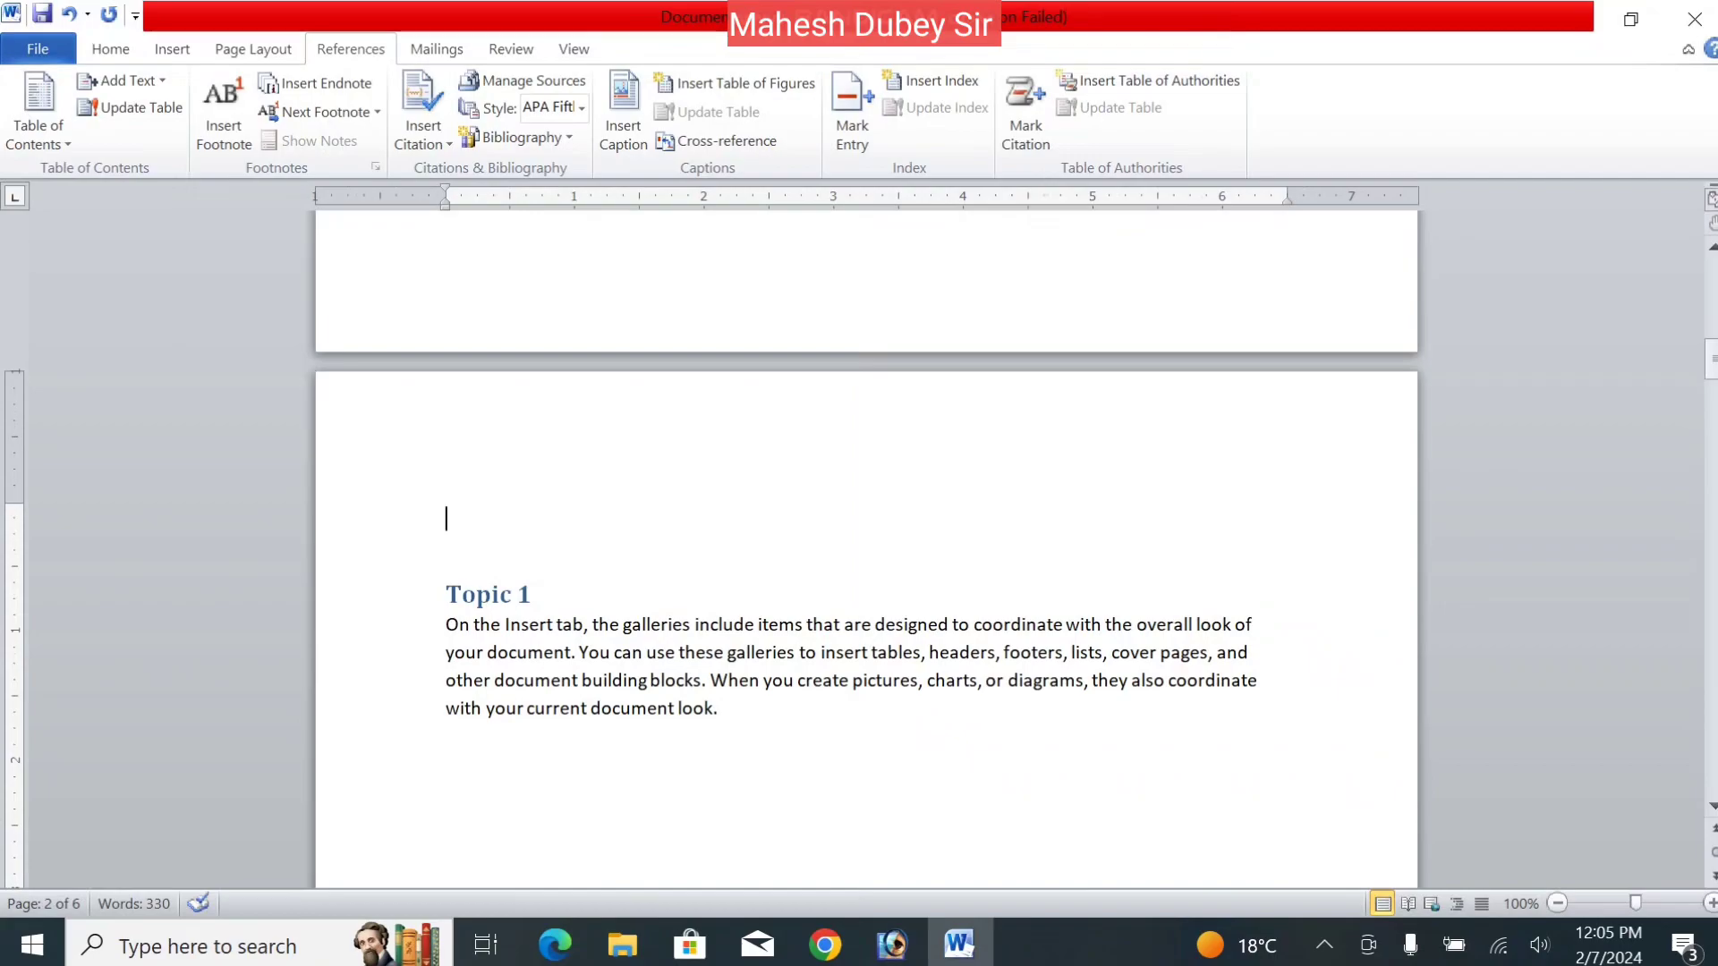
pyautogui.hotkey('ctrl', 'Return')
pyautogui.press('Up')
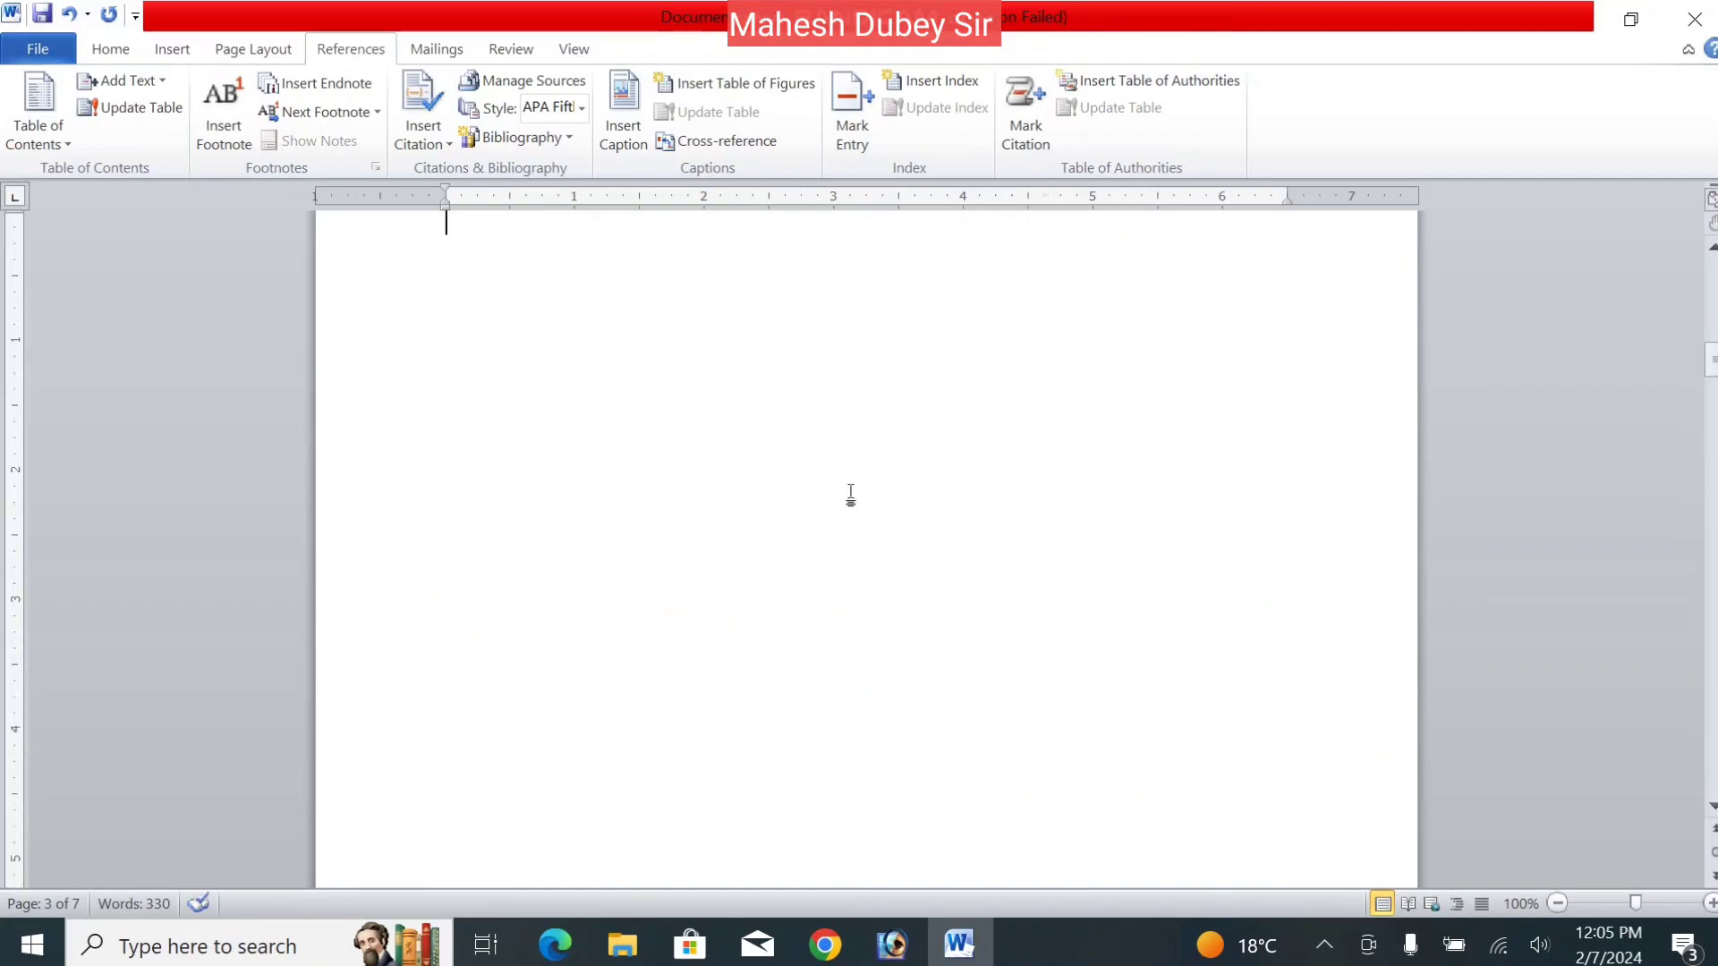
pyautogui.write('=rand()')
pyautogui.press('Return')
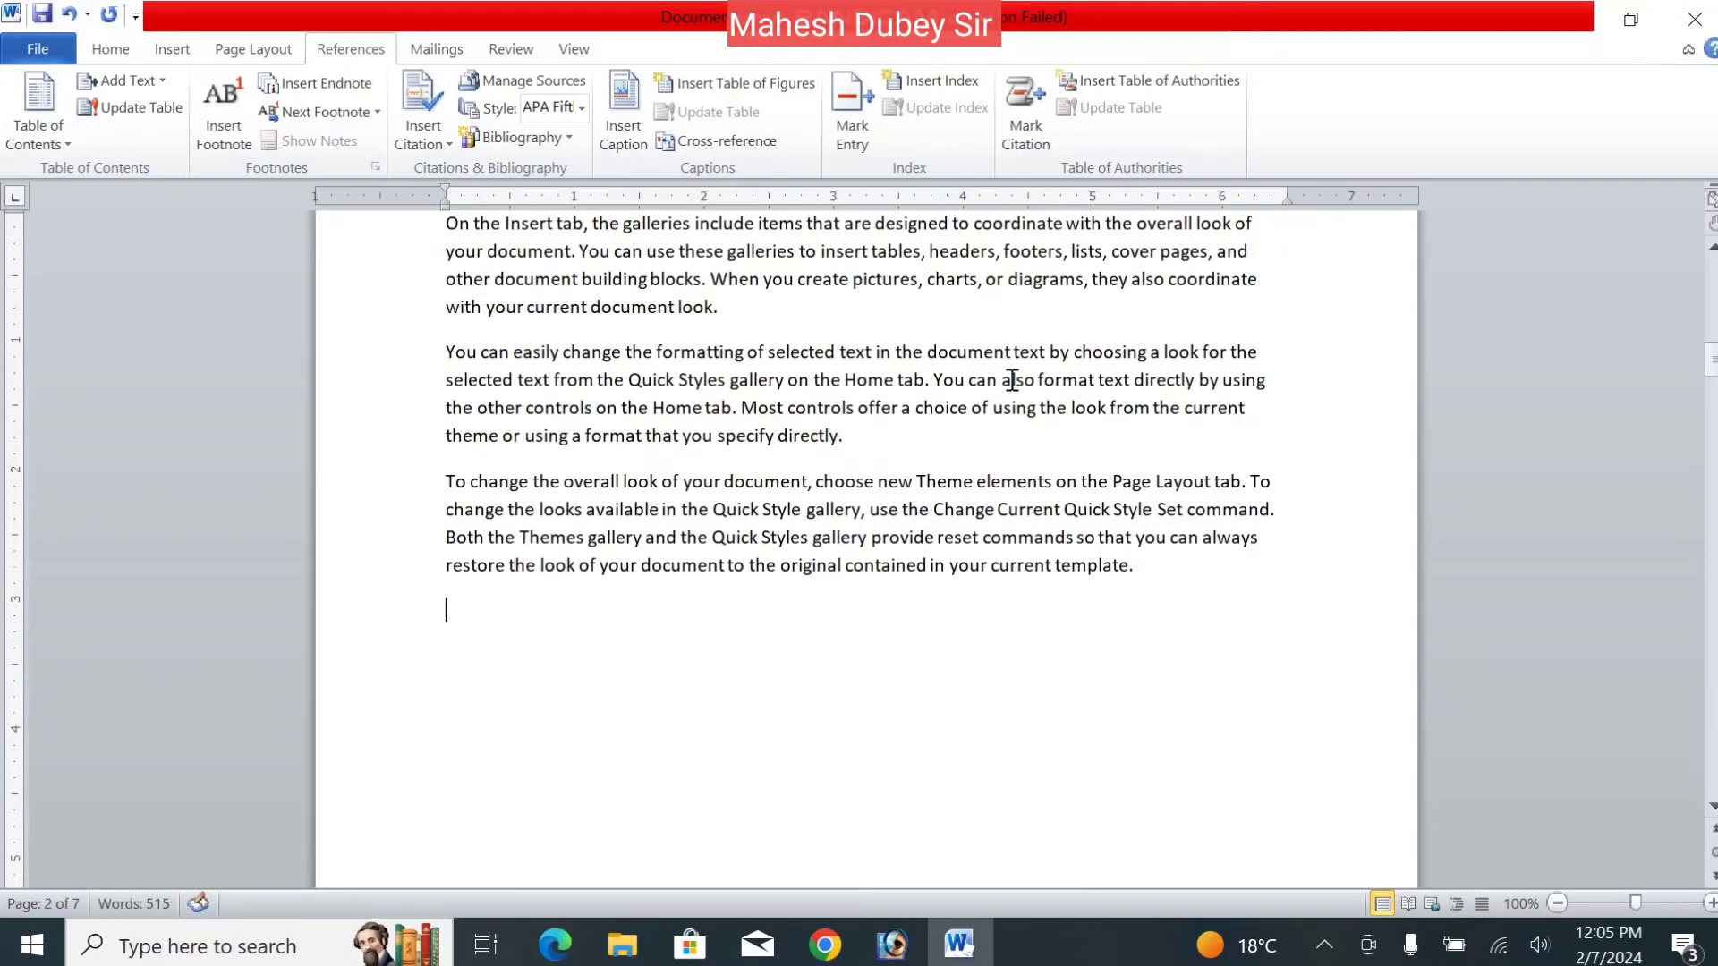
# - Add the title "Topic List" on its own line above the sample text on page 2
pyautogui.moveTo(1711, 360); pyautogui.dragTo(1711, 358)
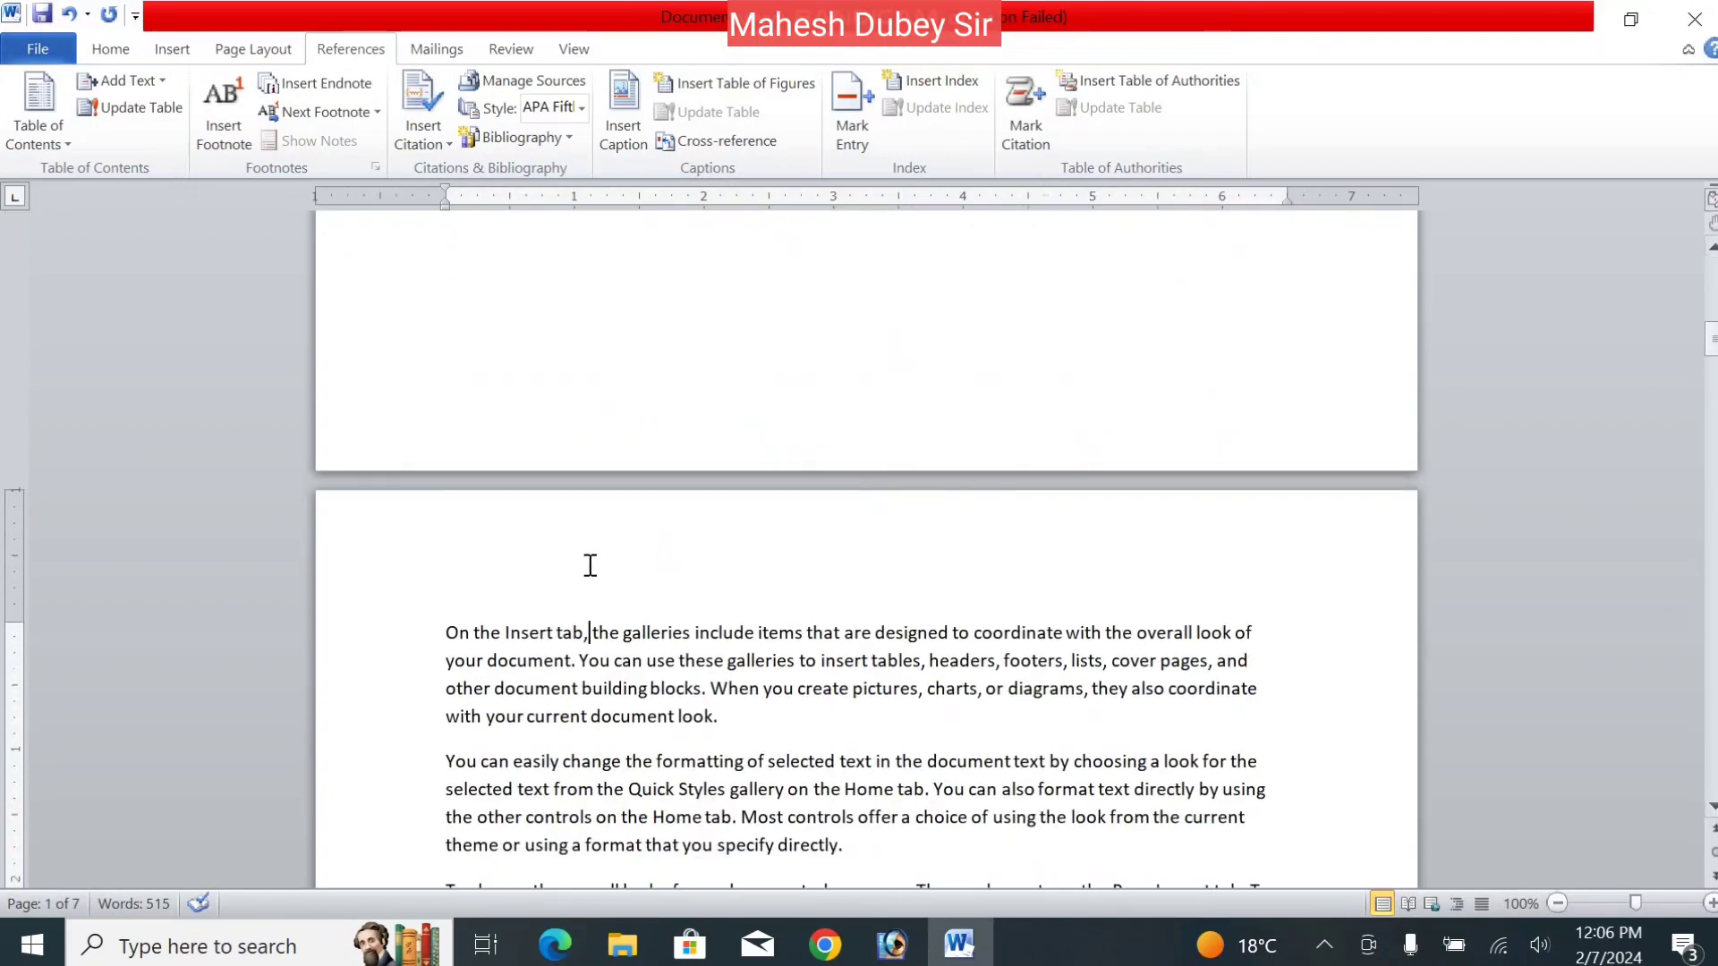
pyautogui.click(439, 616)
pyautogui.press('Return')
pyautogui.press('Up')
pyautogui.write('To')
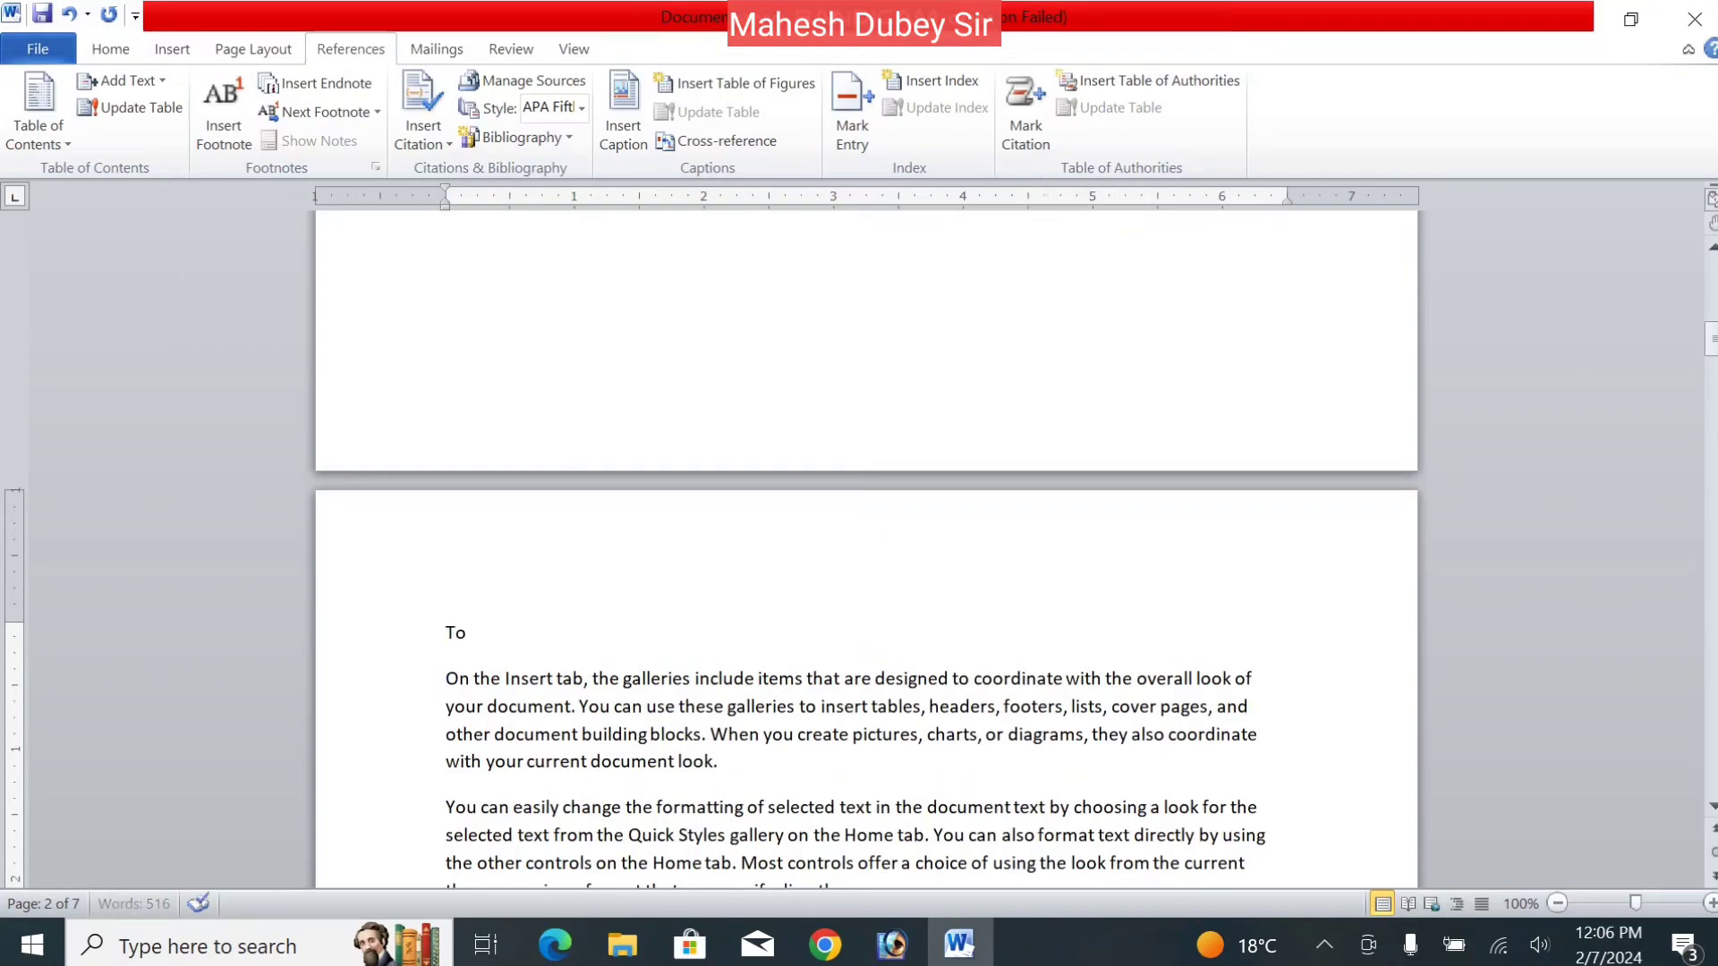
pyautogui.write('pic List')
# - Mark the "Topic List" title on page 2 as a Level 1 table of contents entry
pyautogui.moveTo(440, 634); pyautogui.dragTo(533, 631)
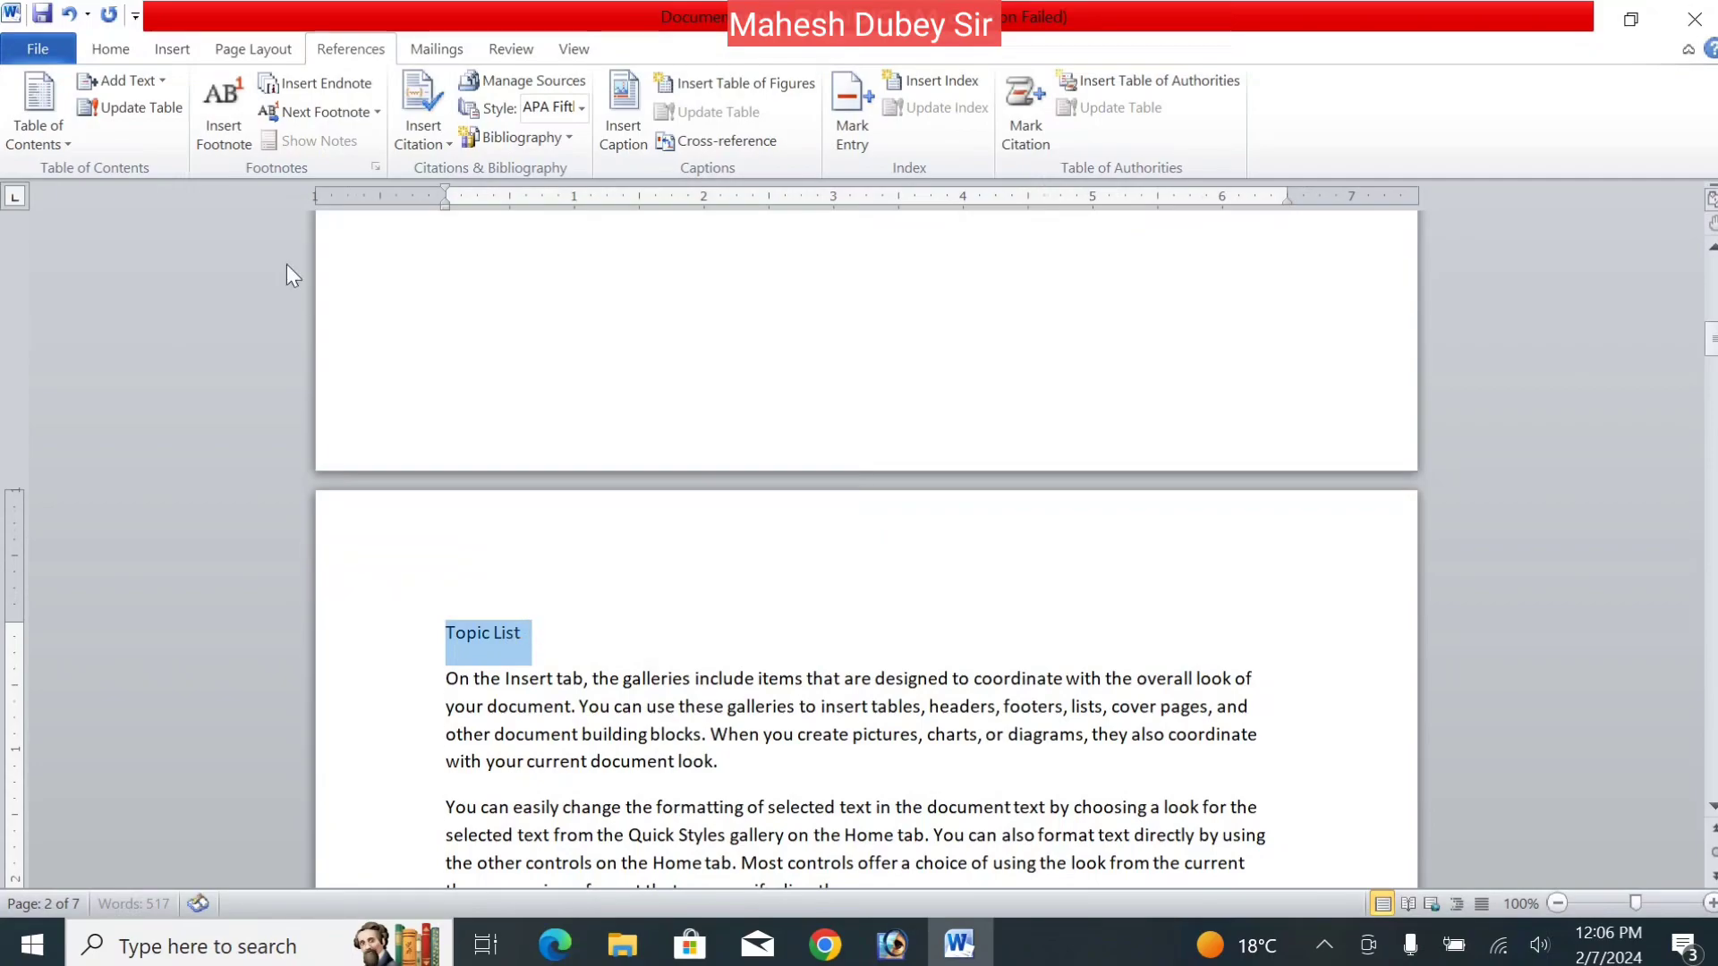
pyautogui.click(154, 90)
pyautogui.click(120, 139)
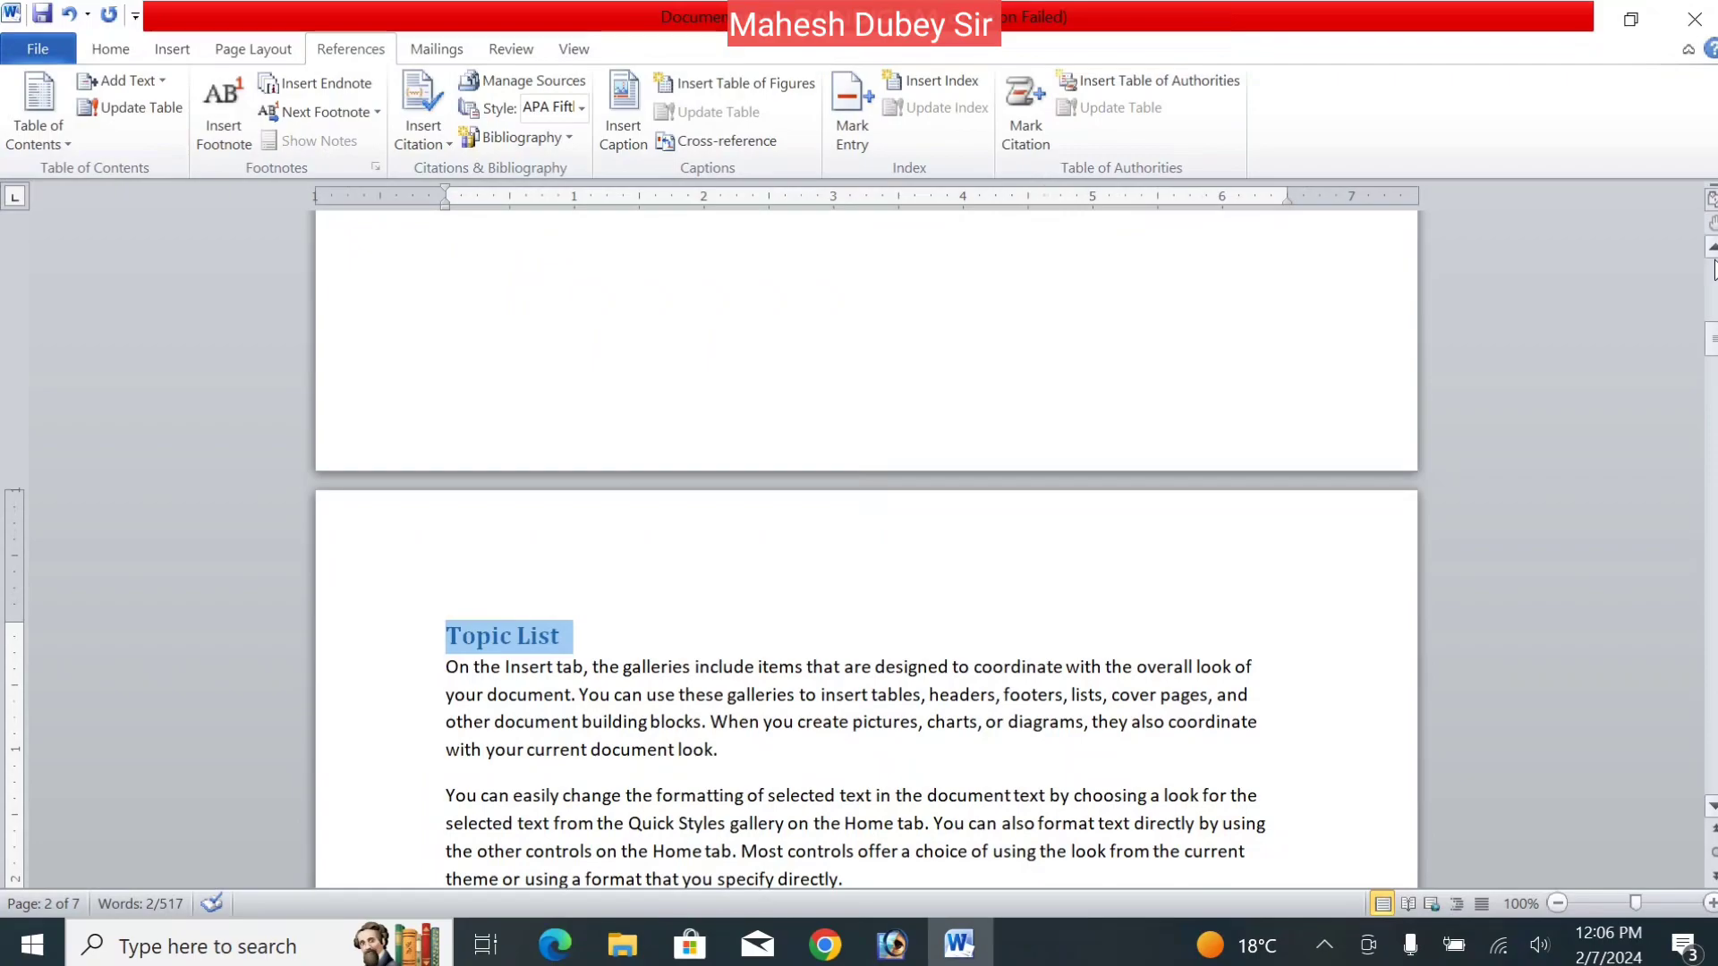
# - Update the table of contents on the first page using the page numbers only option
pyautogui.scroll(6, 1714, 261)
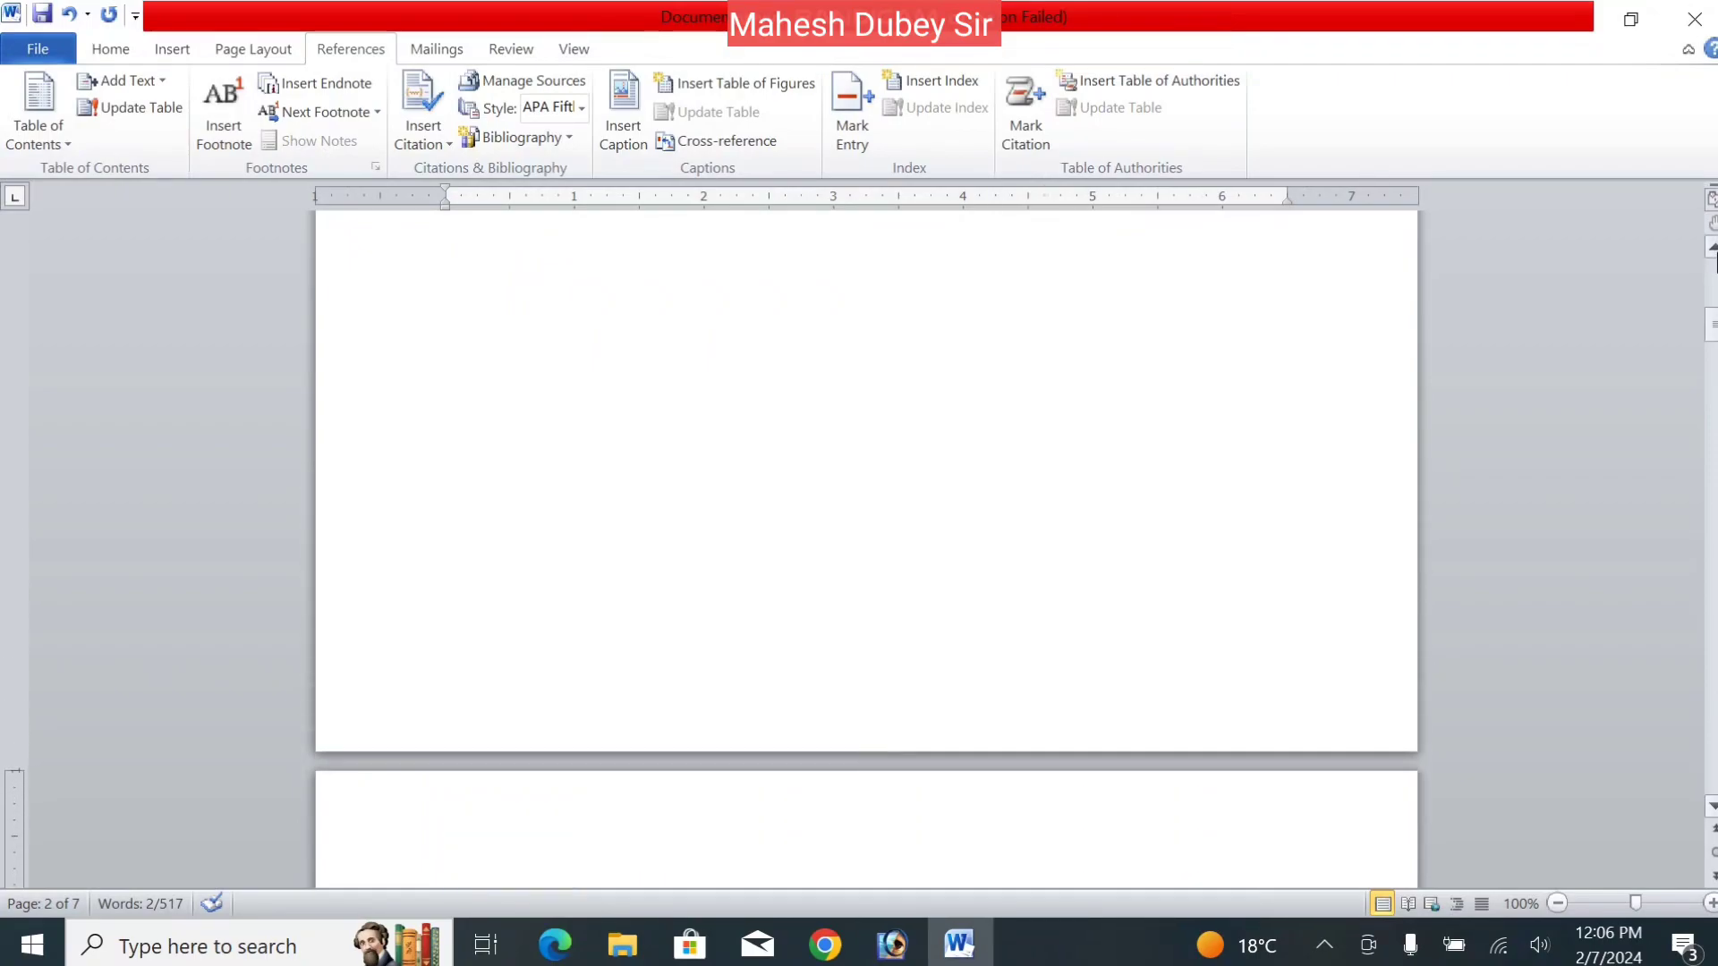
pyautogui.scroll(5, 1714, 261)
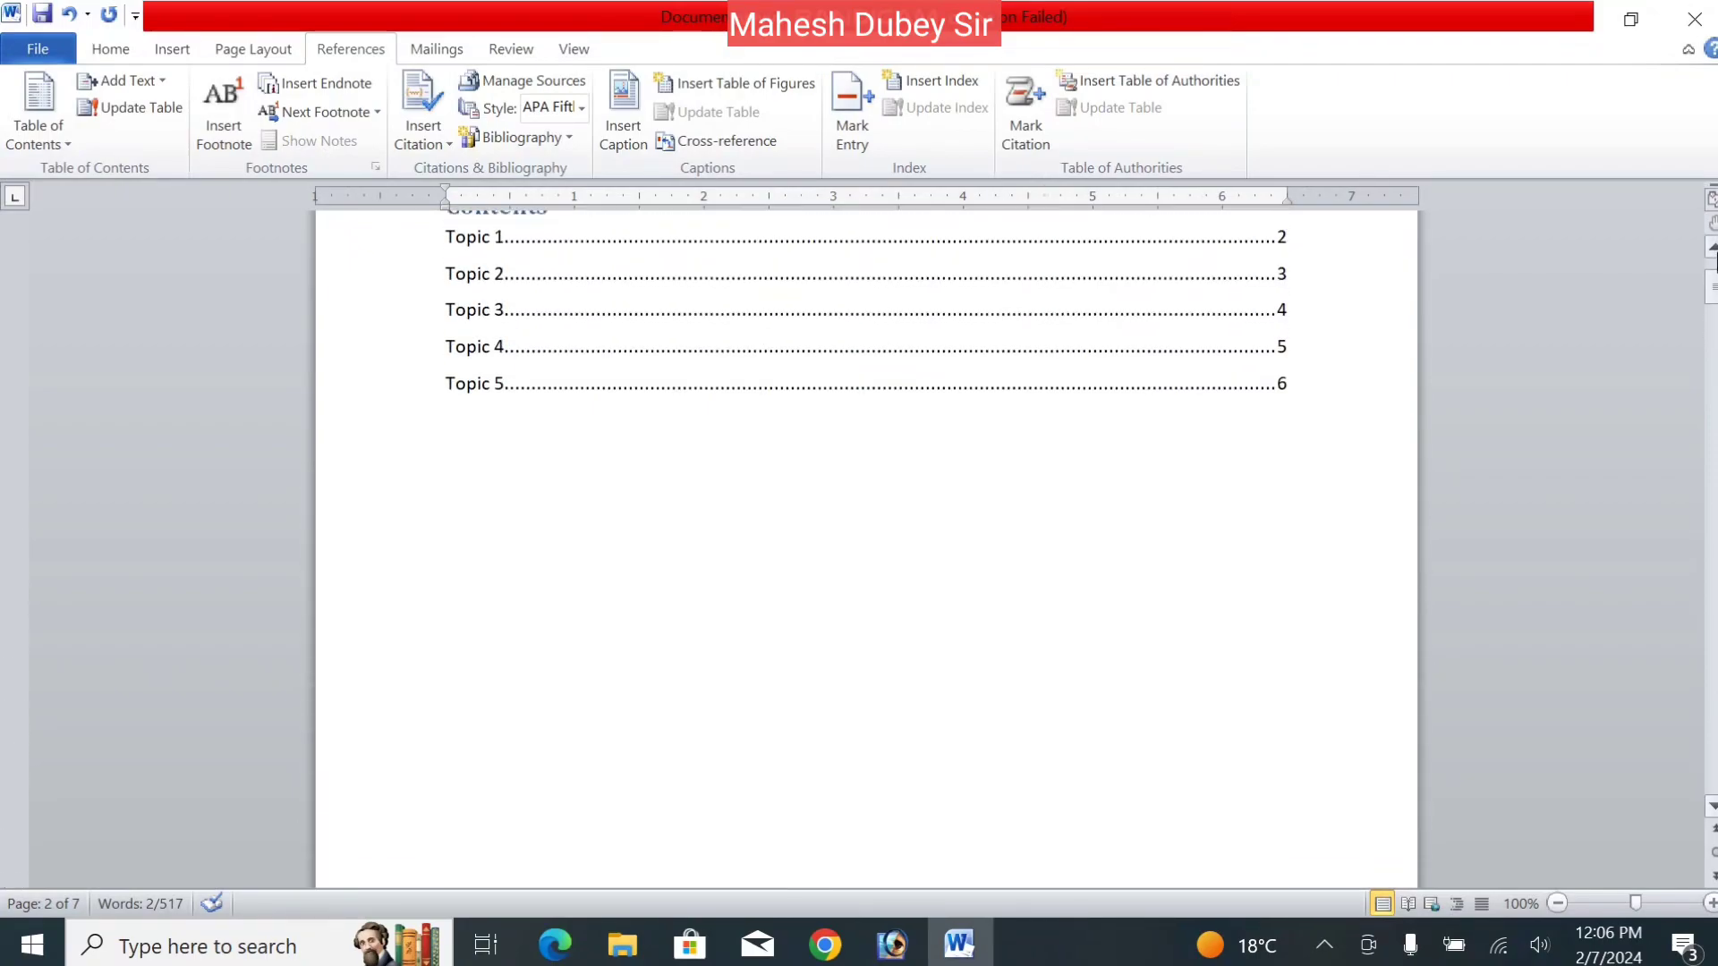
pyautogui.click(781, 447)
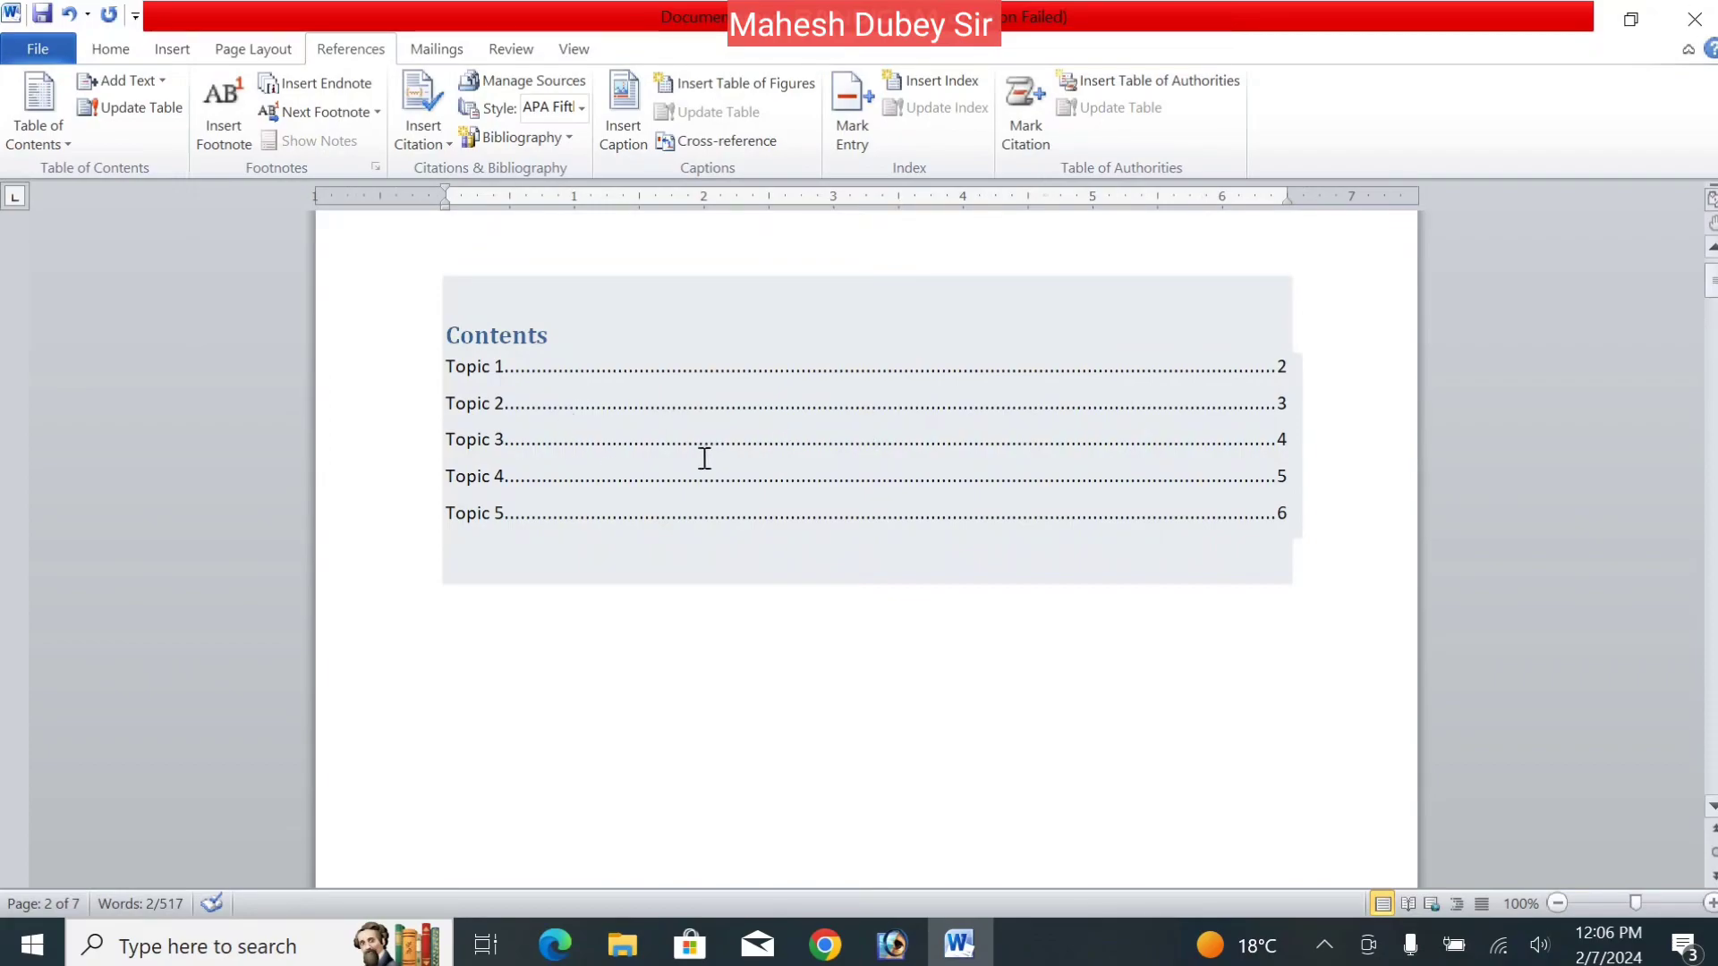
pyautogui.click(755, 391)
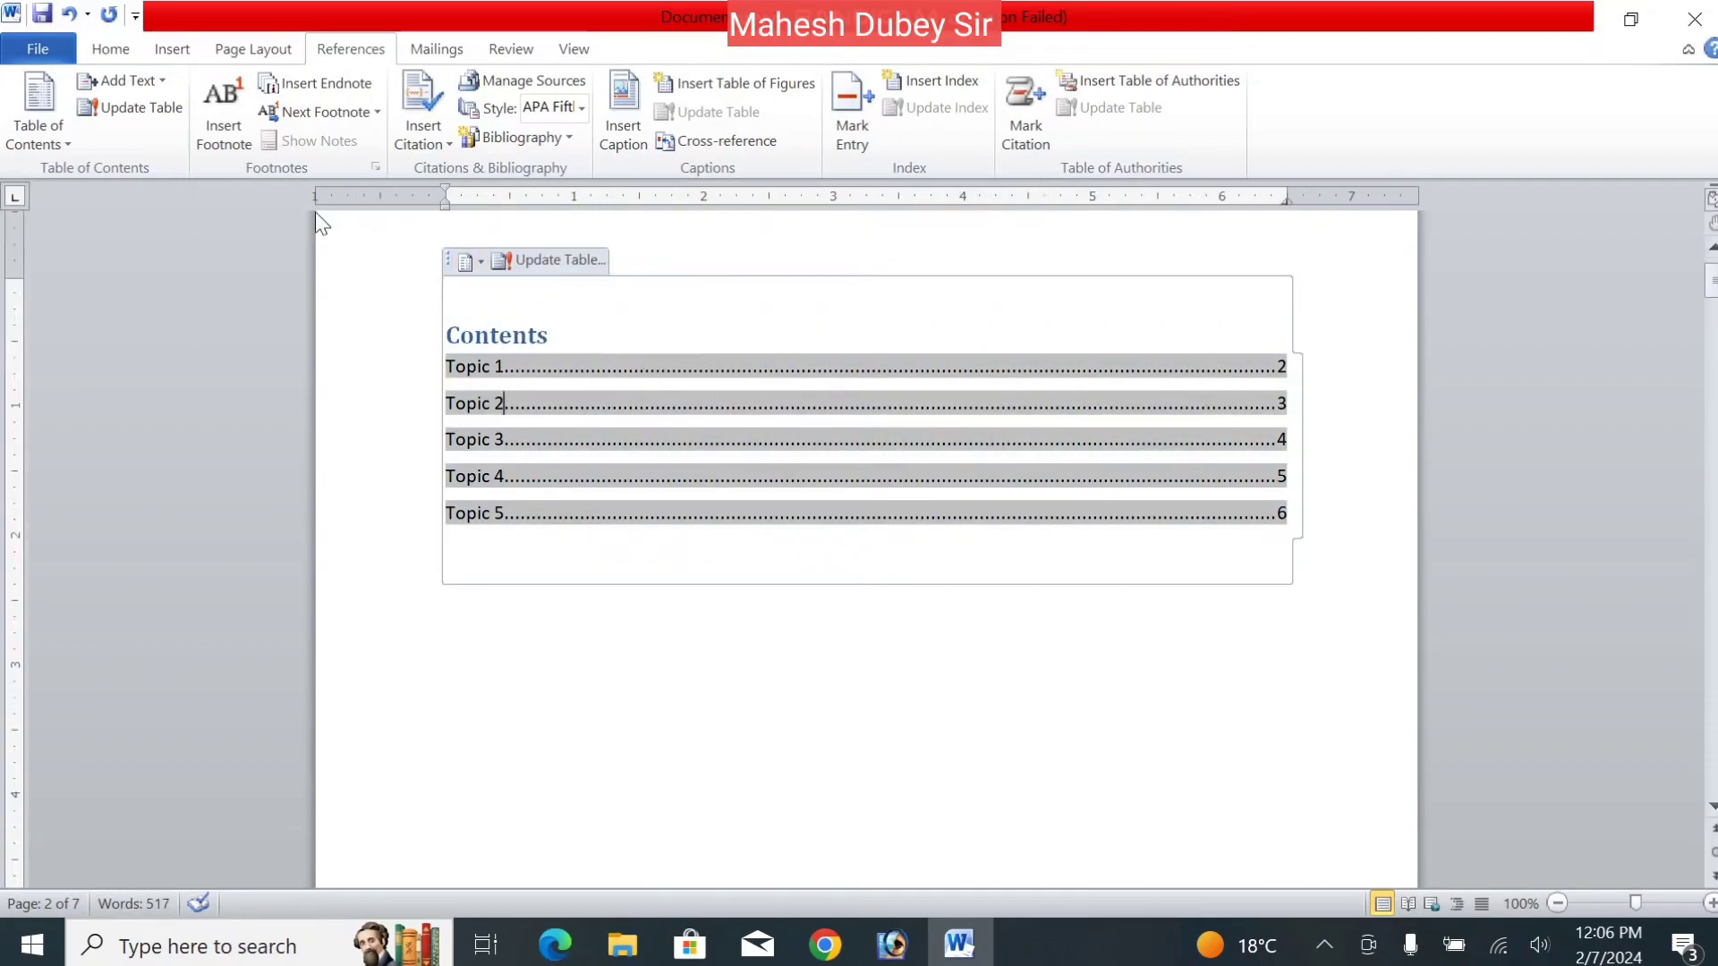
pyautogui.click(134, 107)
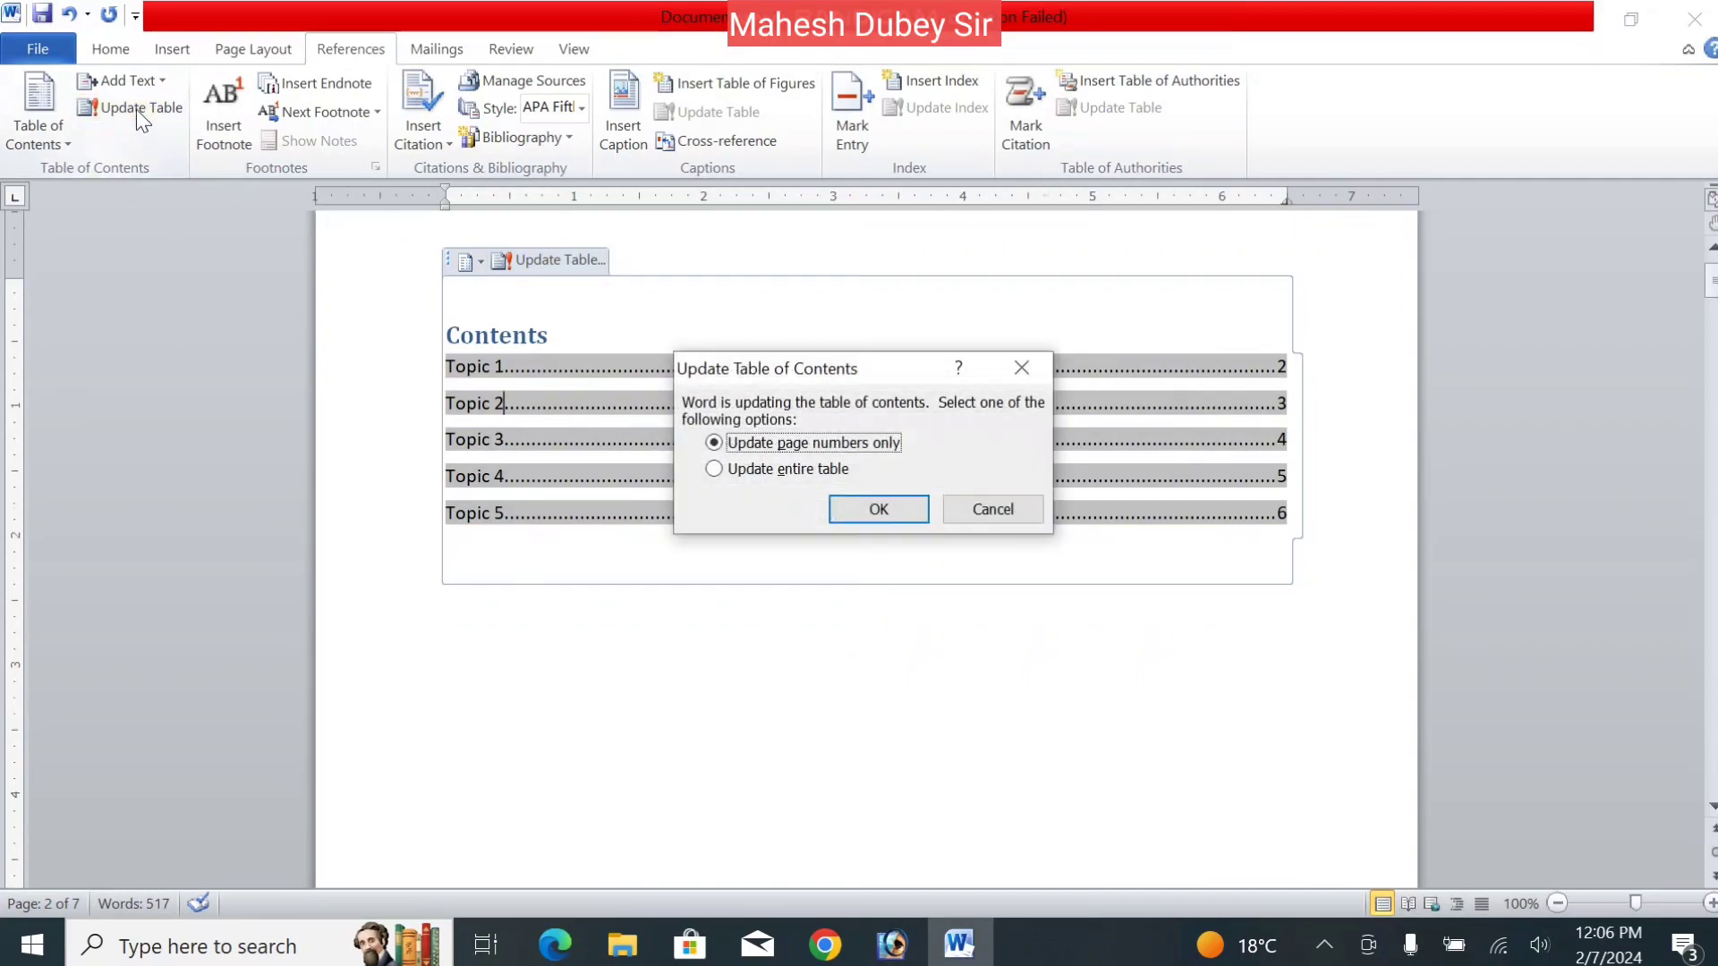
pyautogui.click(879, 510)
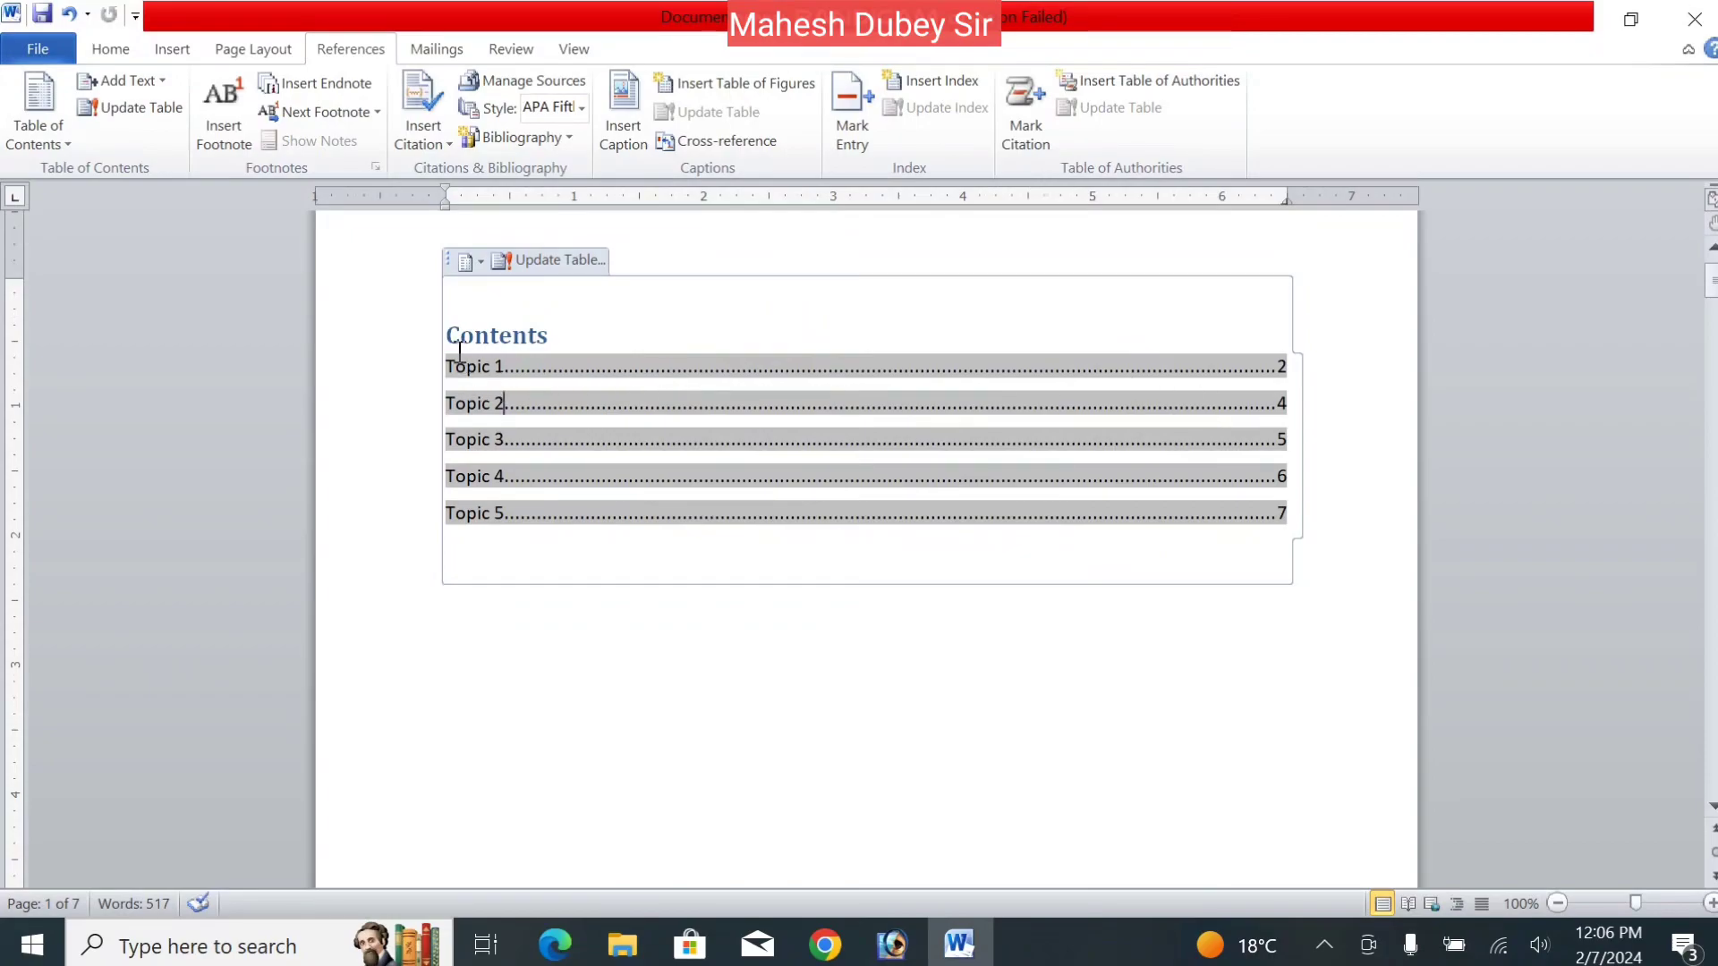
# - Update the entire table of contents to include the new title, and follow its "Topic List" entry to the linked page
pyautogui.click(499, 262)
pyautogui.click(825, 471)
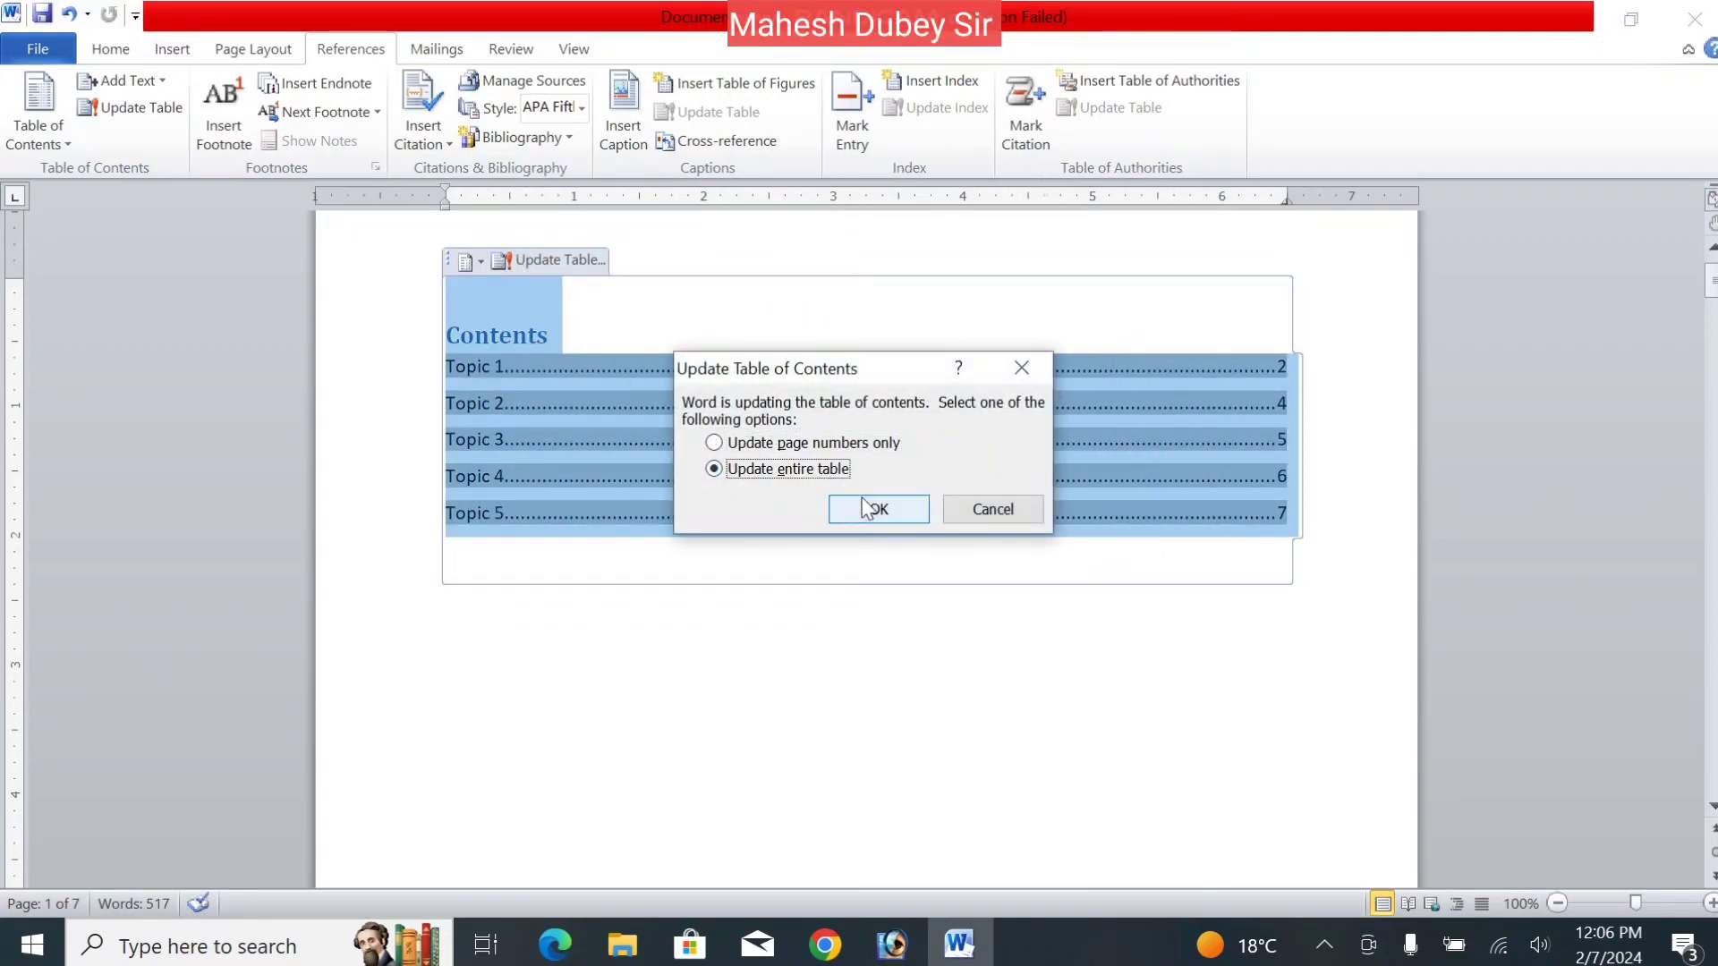
pyautogui.click(868, 508)
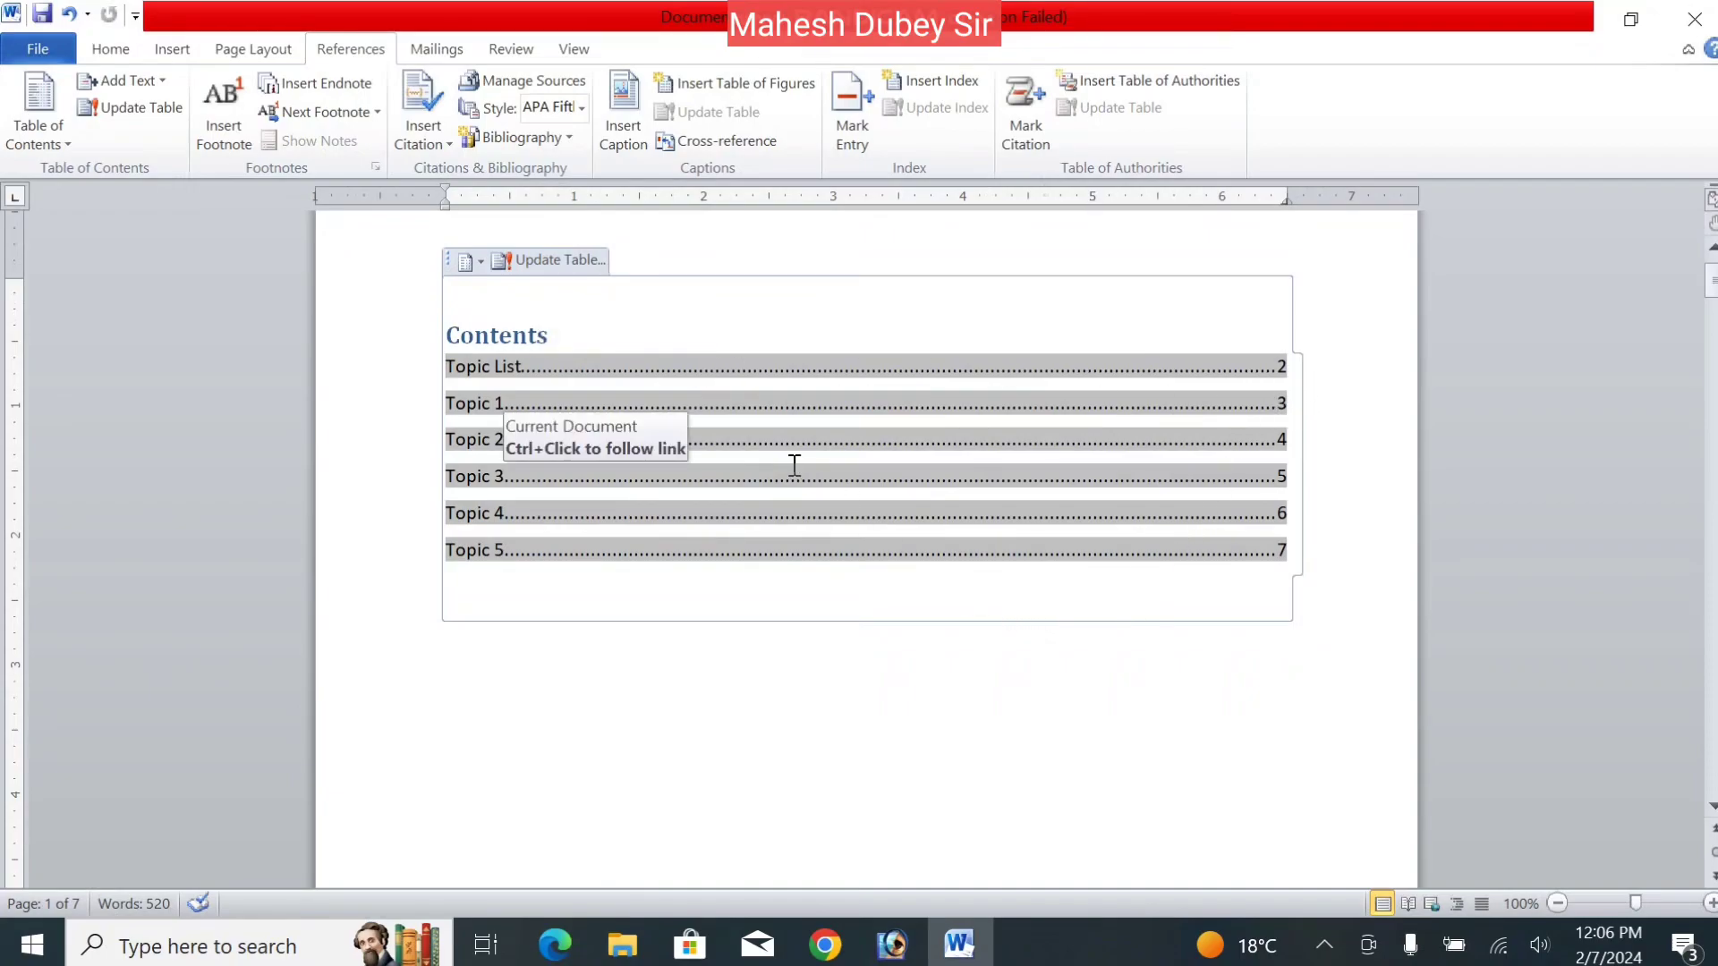
pyautogui.click(148, 115)
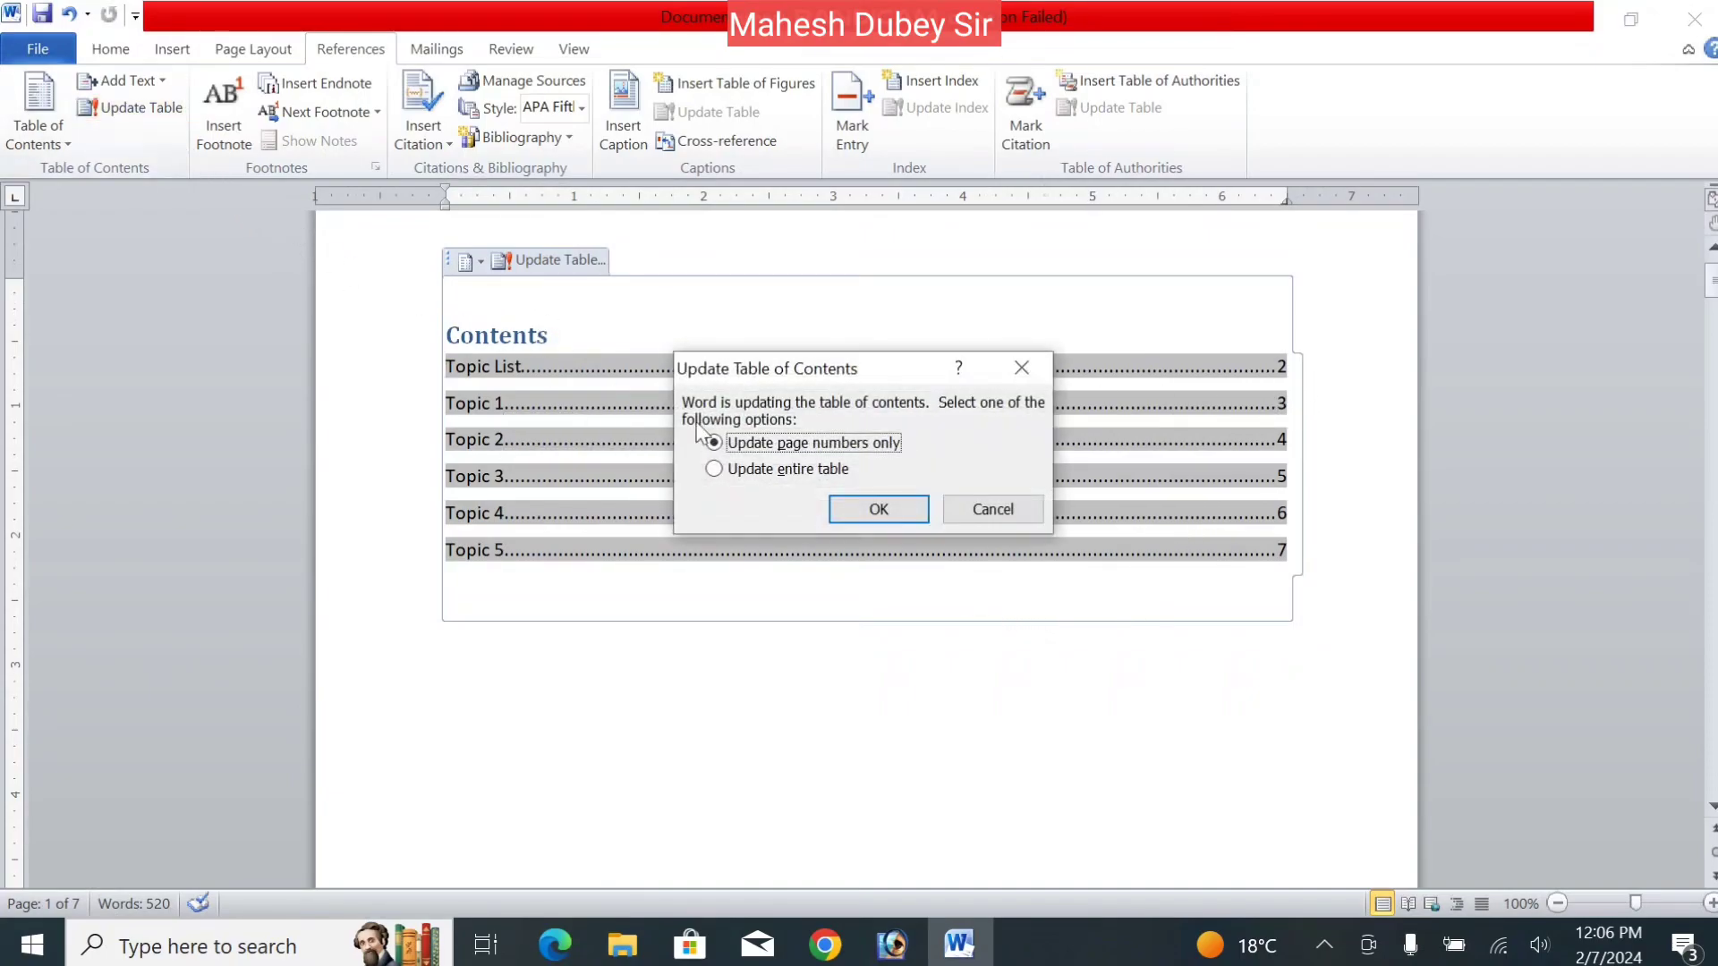
pyautogui.click(826, 472)
pyautogui.click(894, 512)
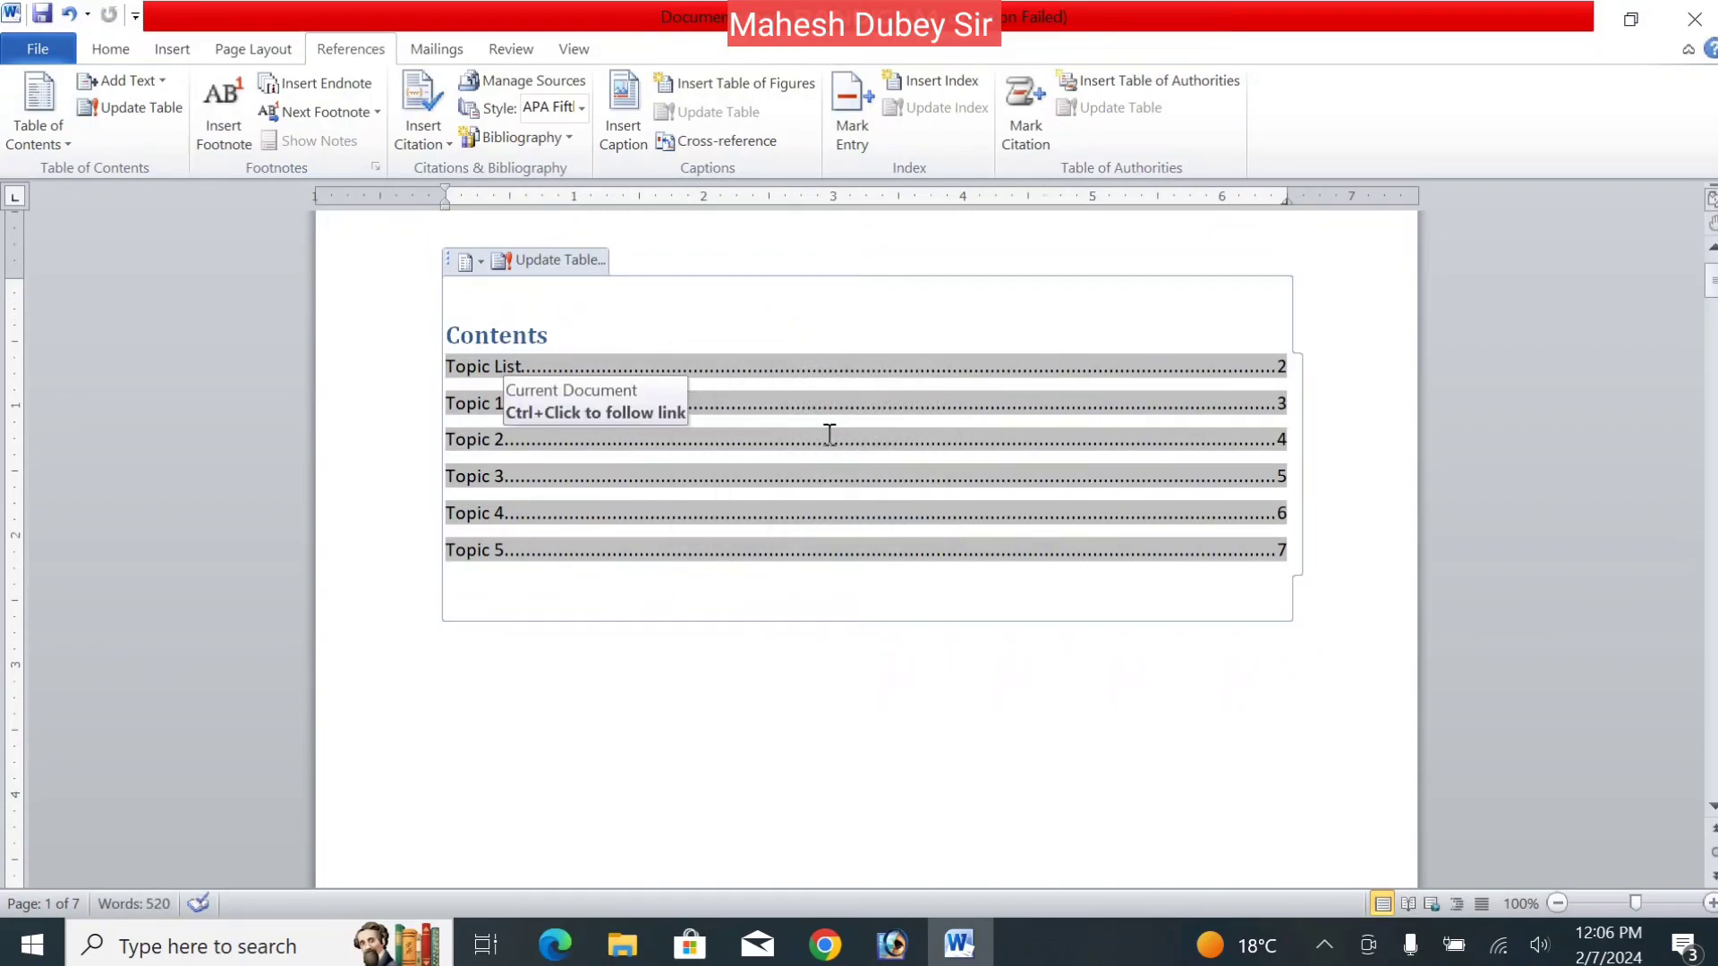
pyautogui.keyDown('ctrl'); pyautogui.click(614, 378); pyautogui.keyUp('ctrl')
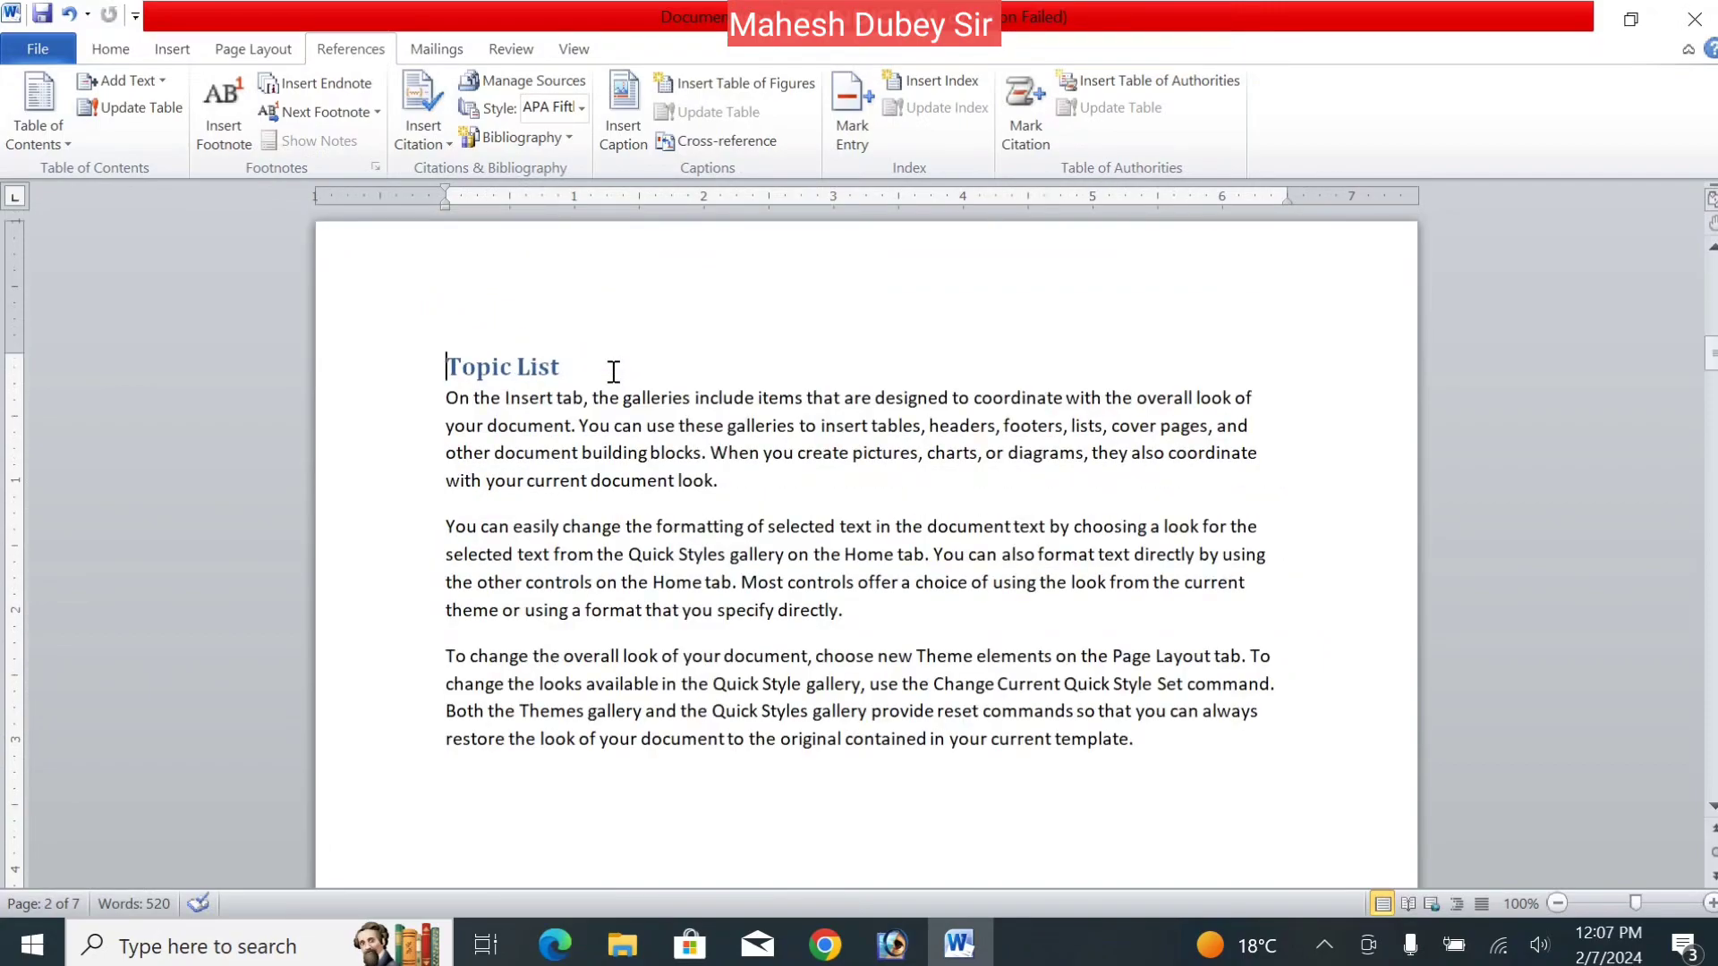
pyautogui.moveTo(1713, 354); pyautogui.dragTo(1713, 275)
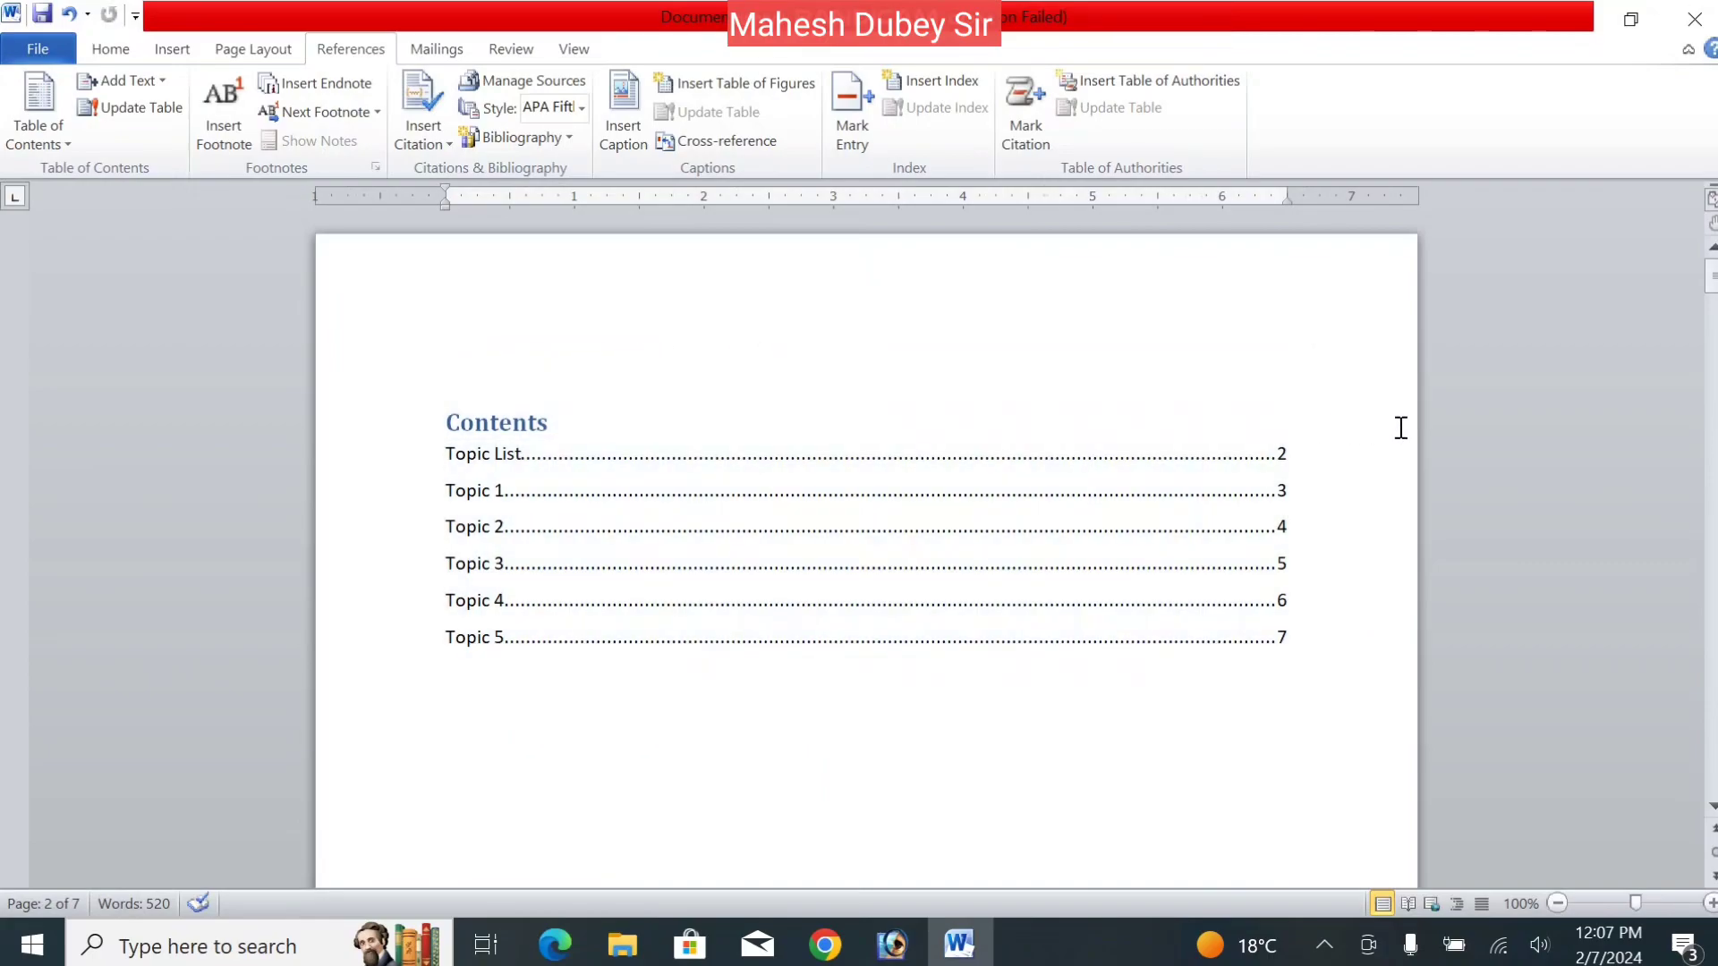
# - Insert a footnote below the table of contents on the first page with the text "This is very important"
pyautogui.click(1400, 427)
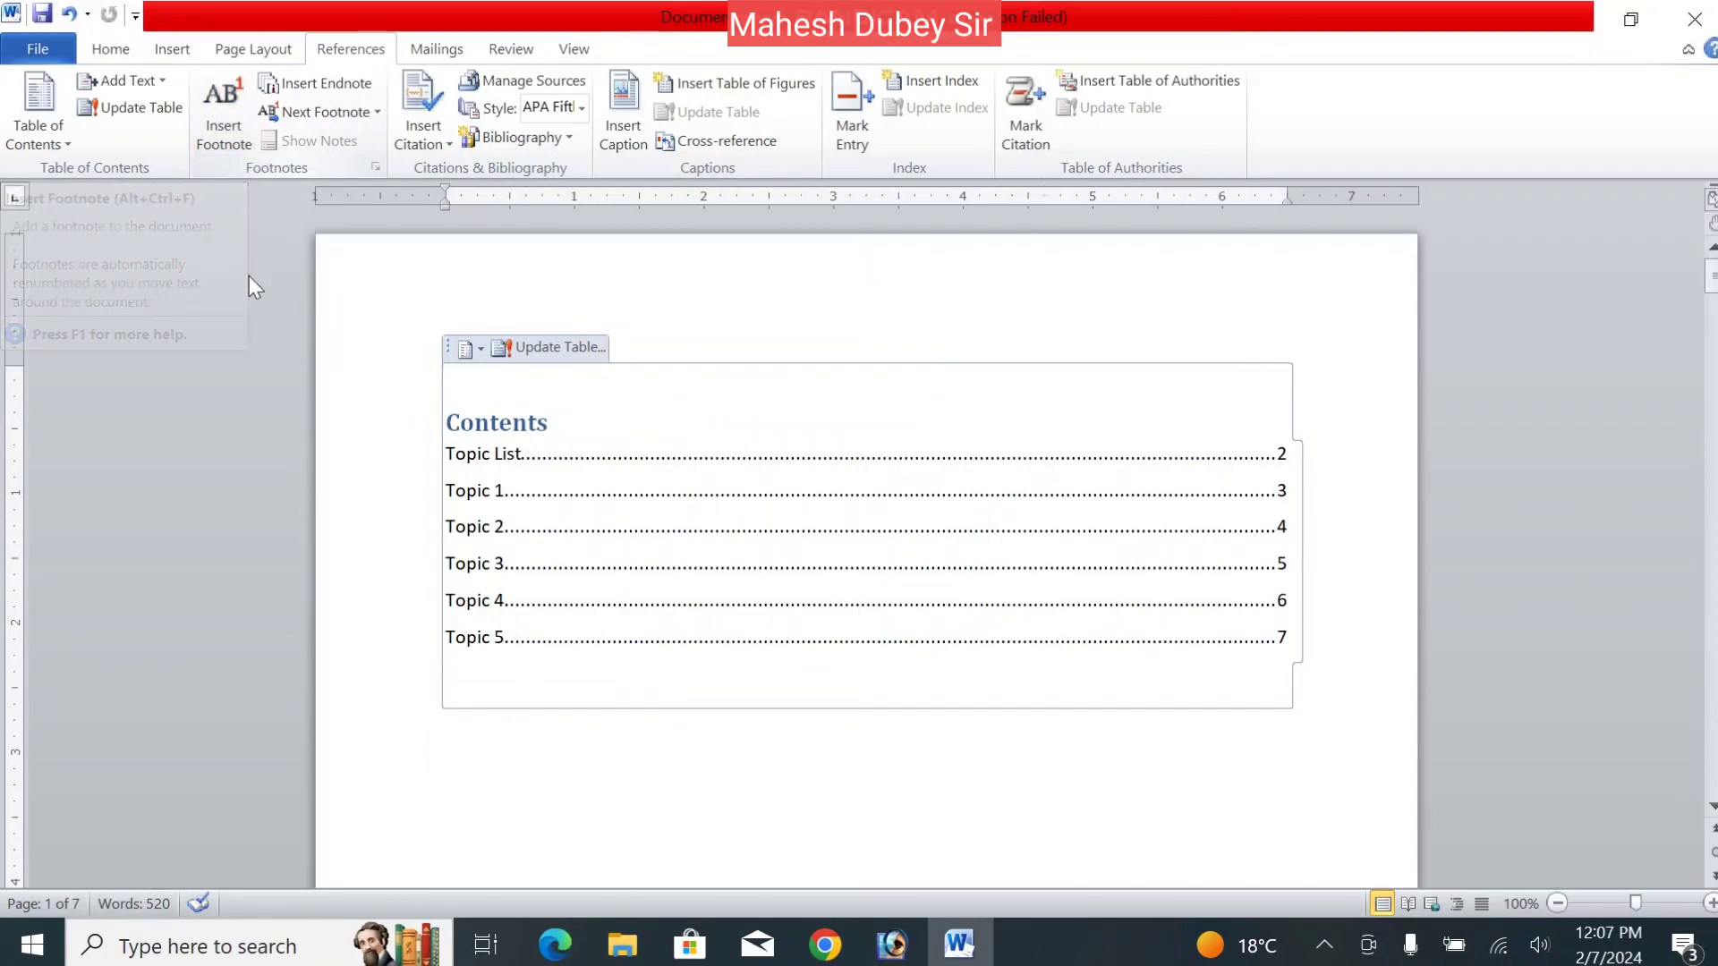
pyautogui.click(233, 105)
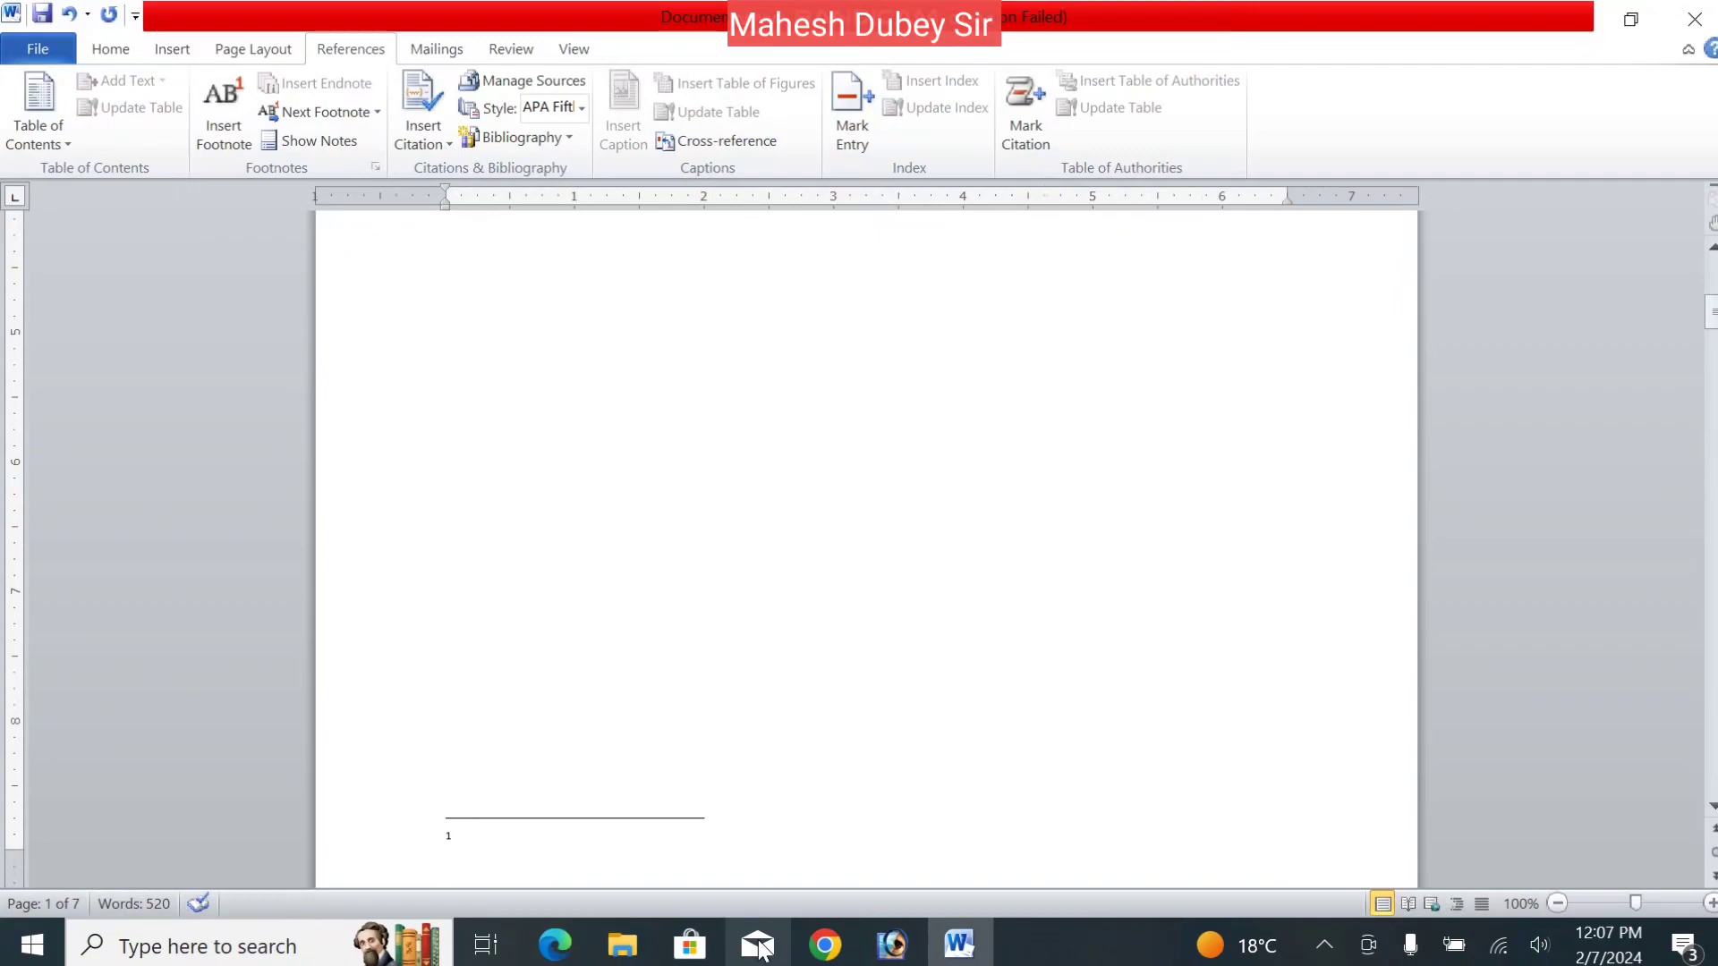
pyautogui.write('this is very important page')
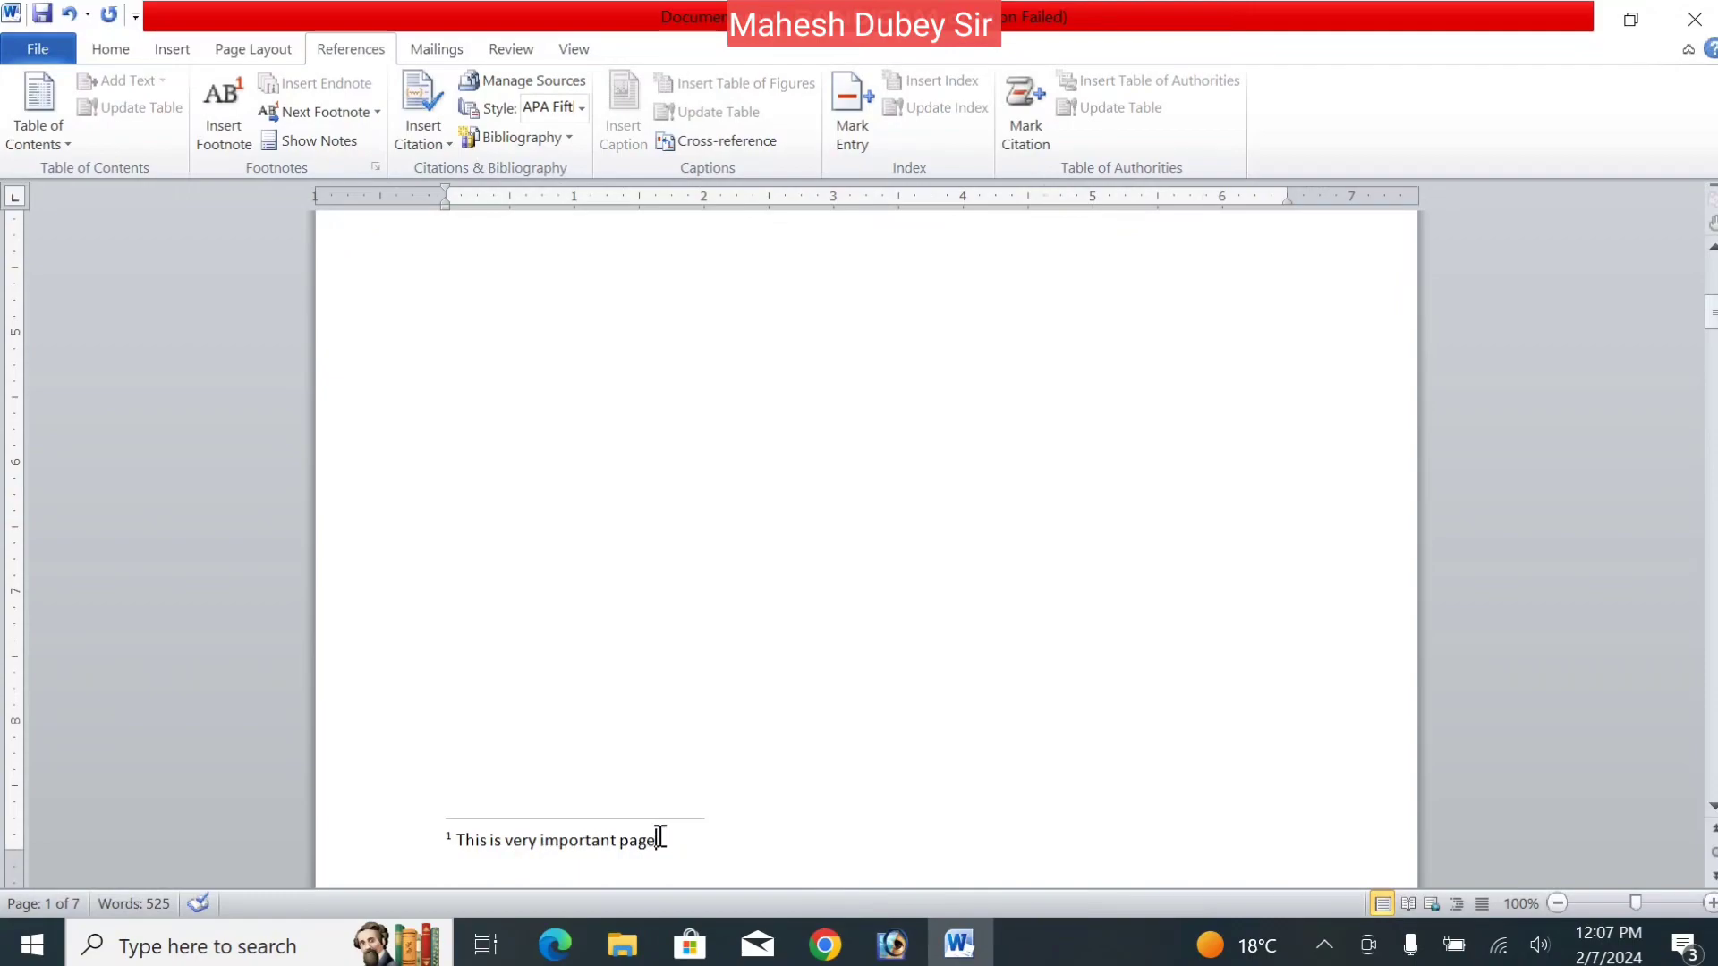
pyautogui.press('BackSpace')
pyautogui.press('BackSpace')
pyautogui.press('BackSpace')
pyautogui.press('BackSpace')
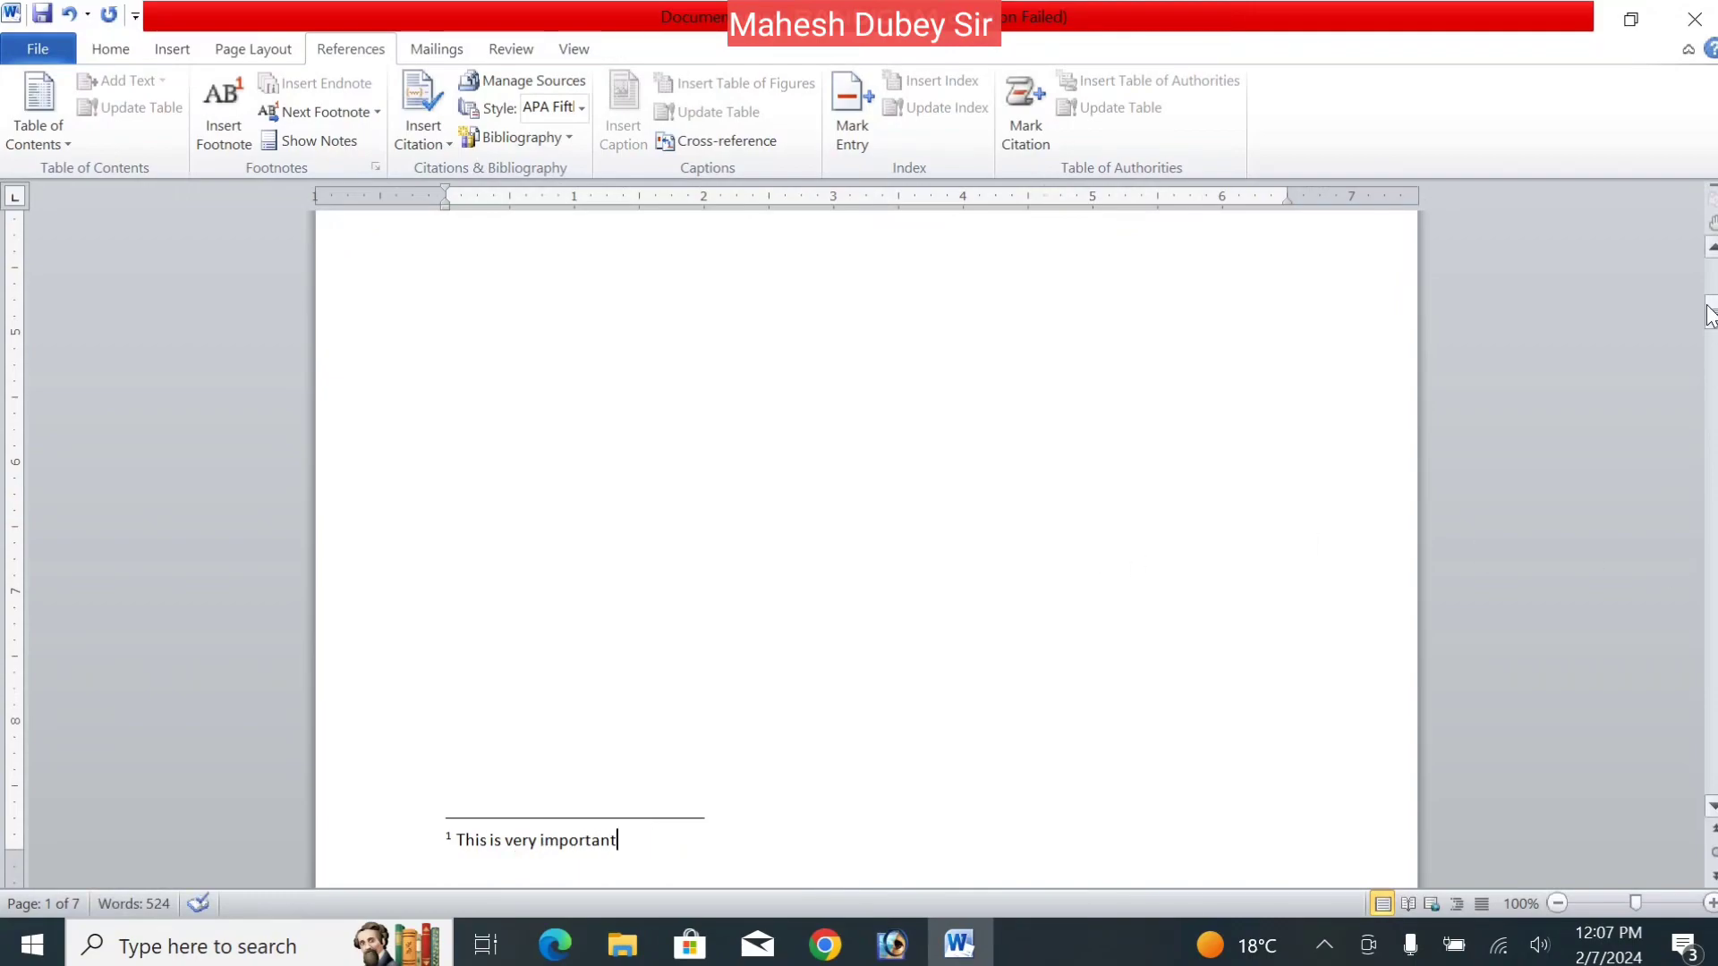
# - Examine the footnote's reference mark below the table of contents on the first page
pyautogui.moveTo(1711, 315); pyautogui.dragTo(1711, 277)
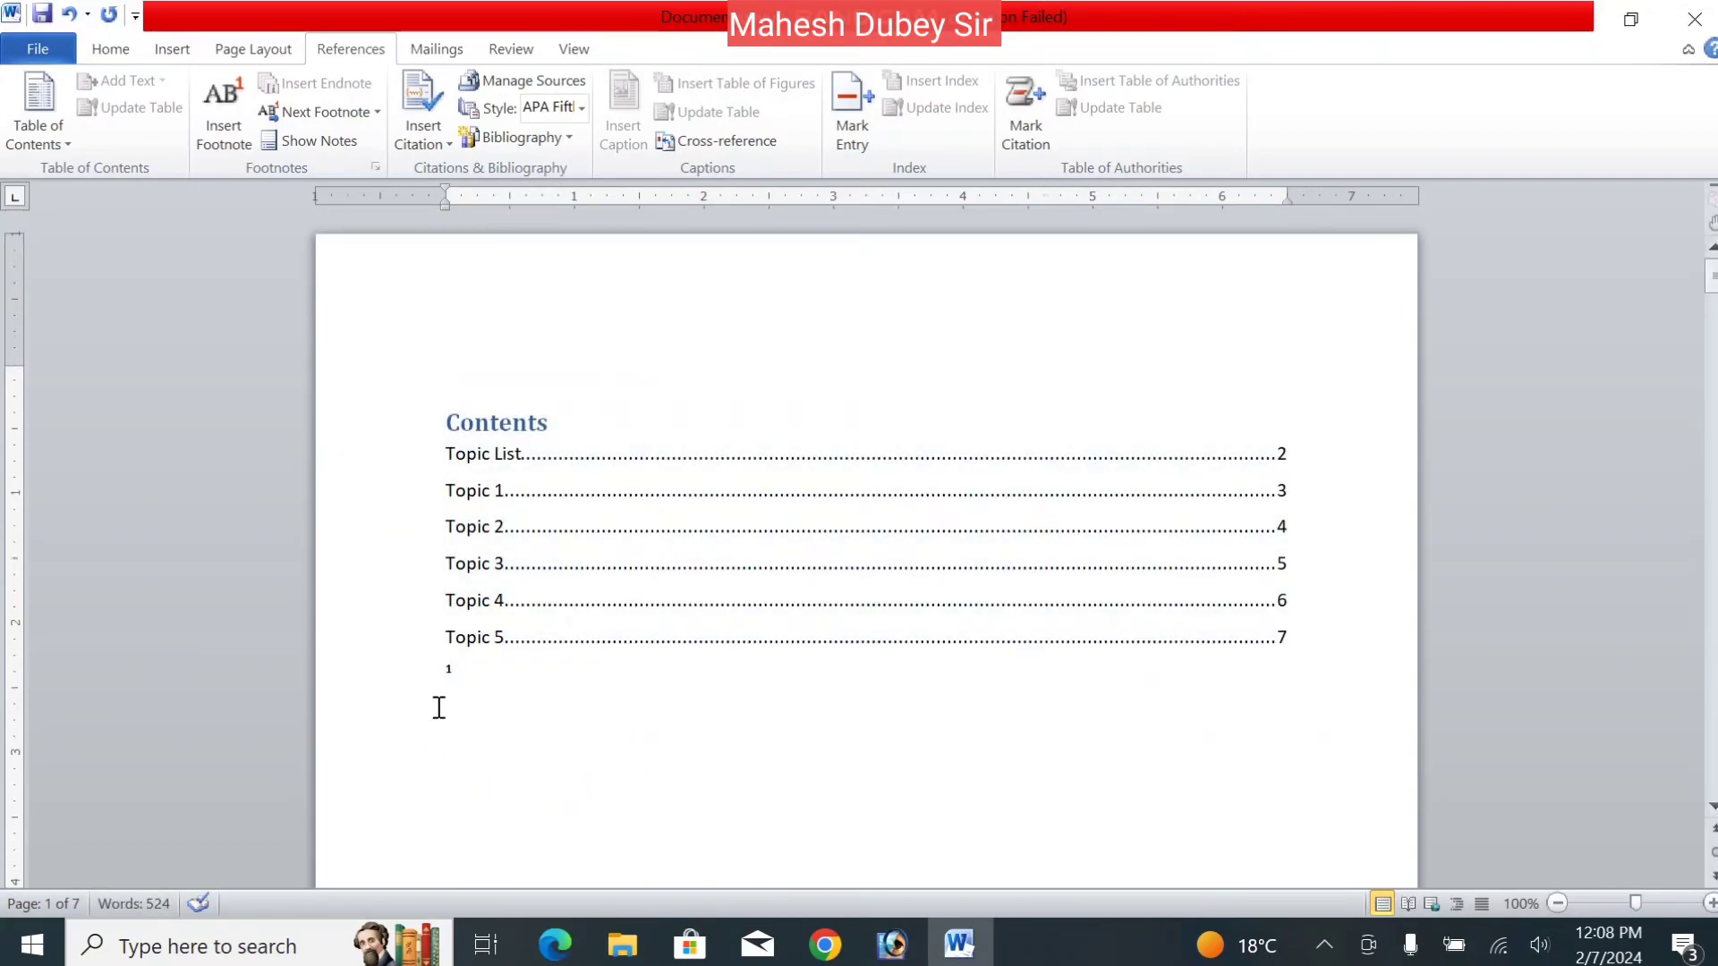
pyautogui.click(448, 672)
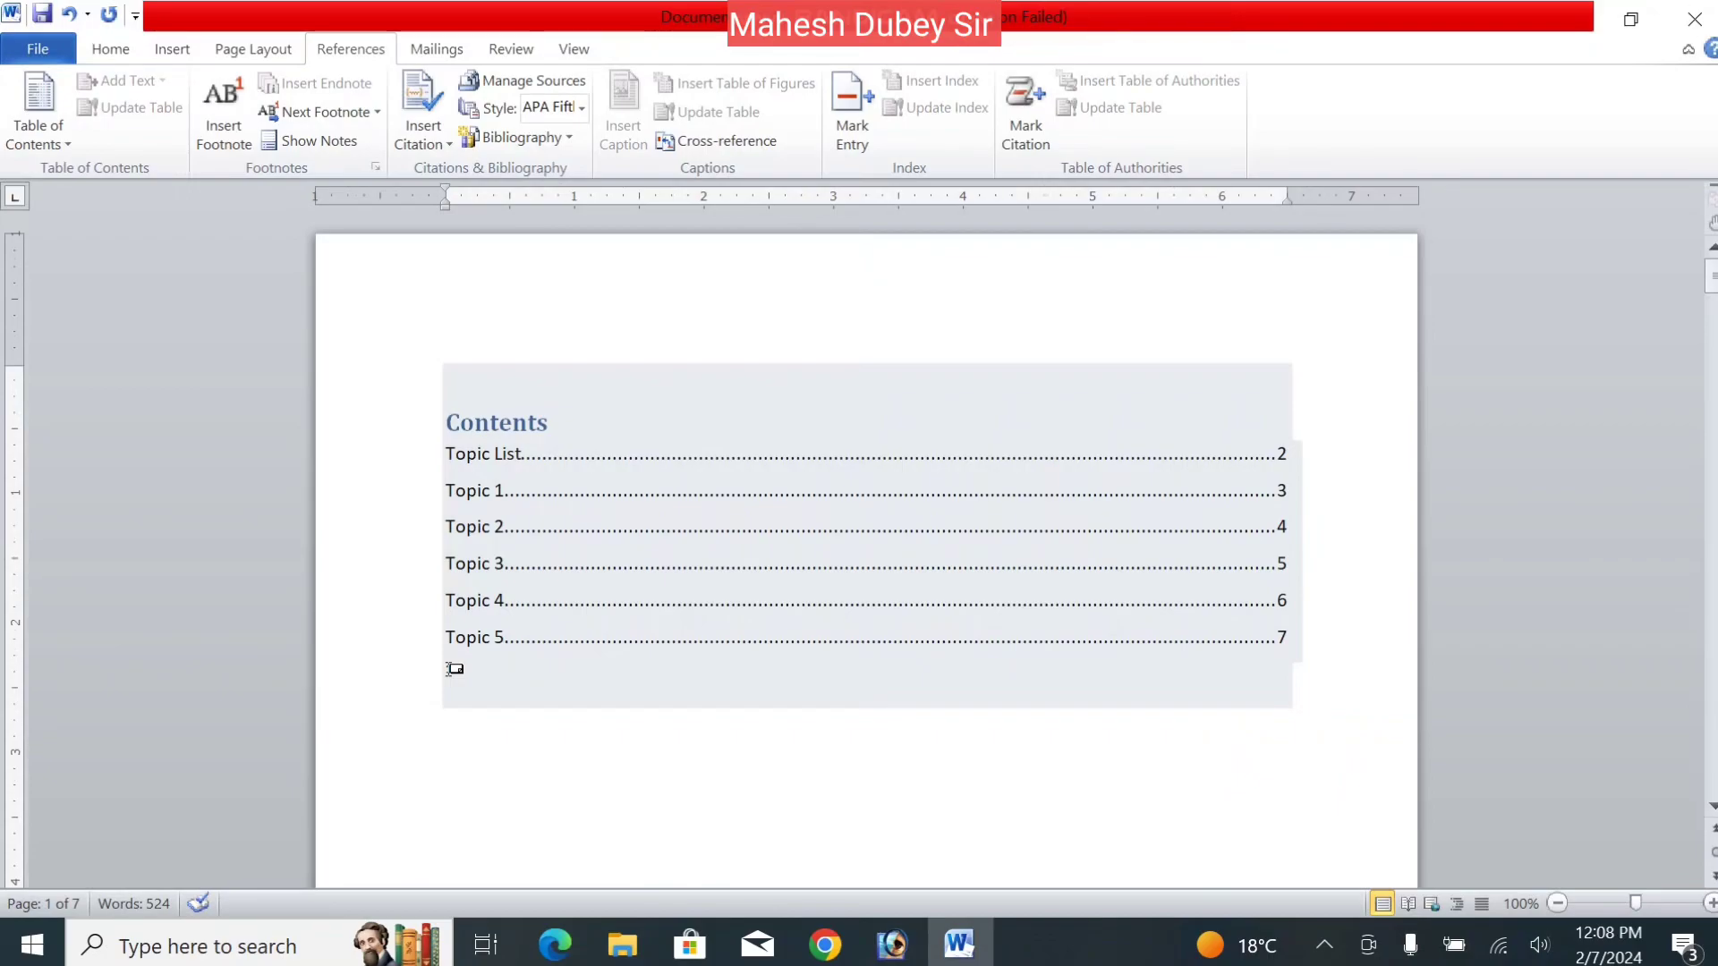
pyautogui.click(458, 768)
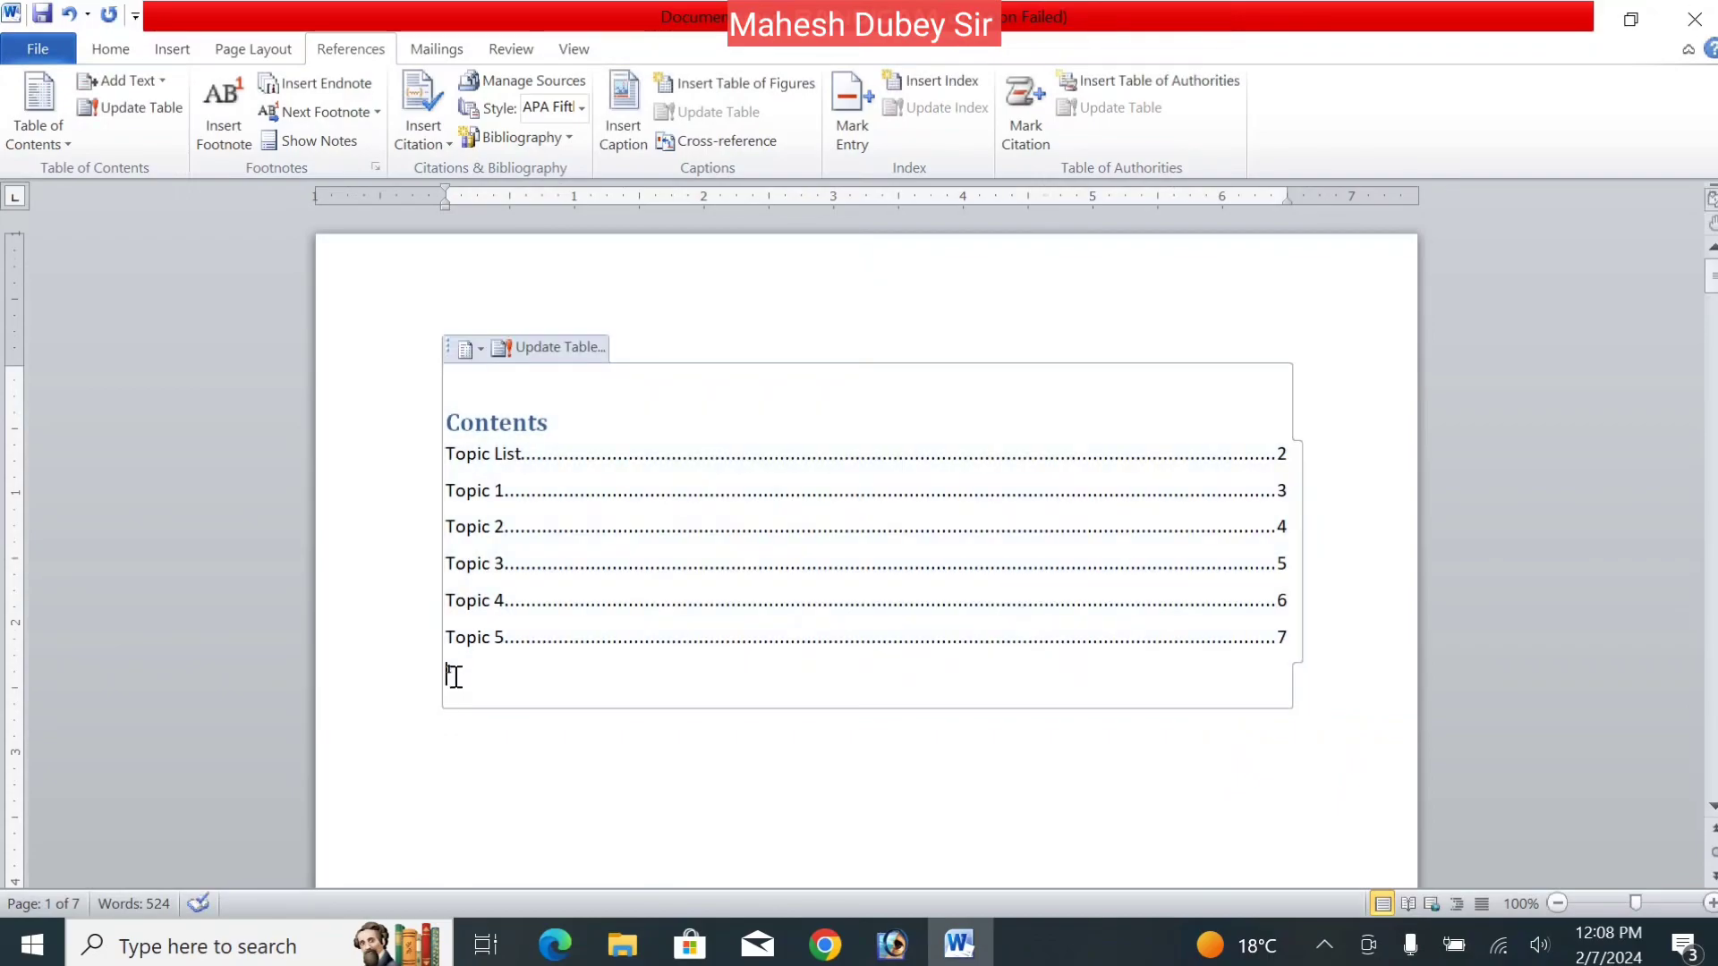
pyautogui.moveTo(455, 666)
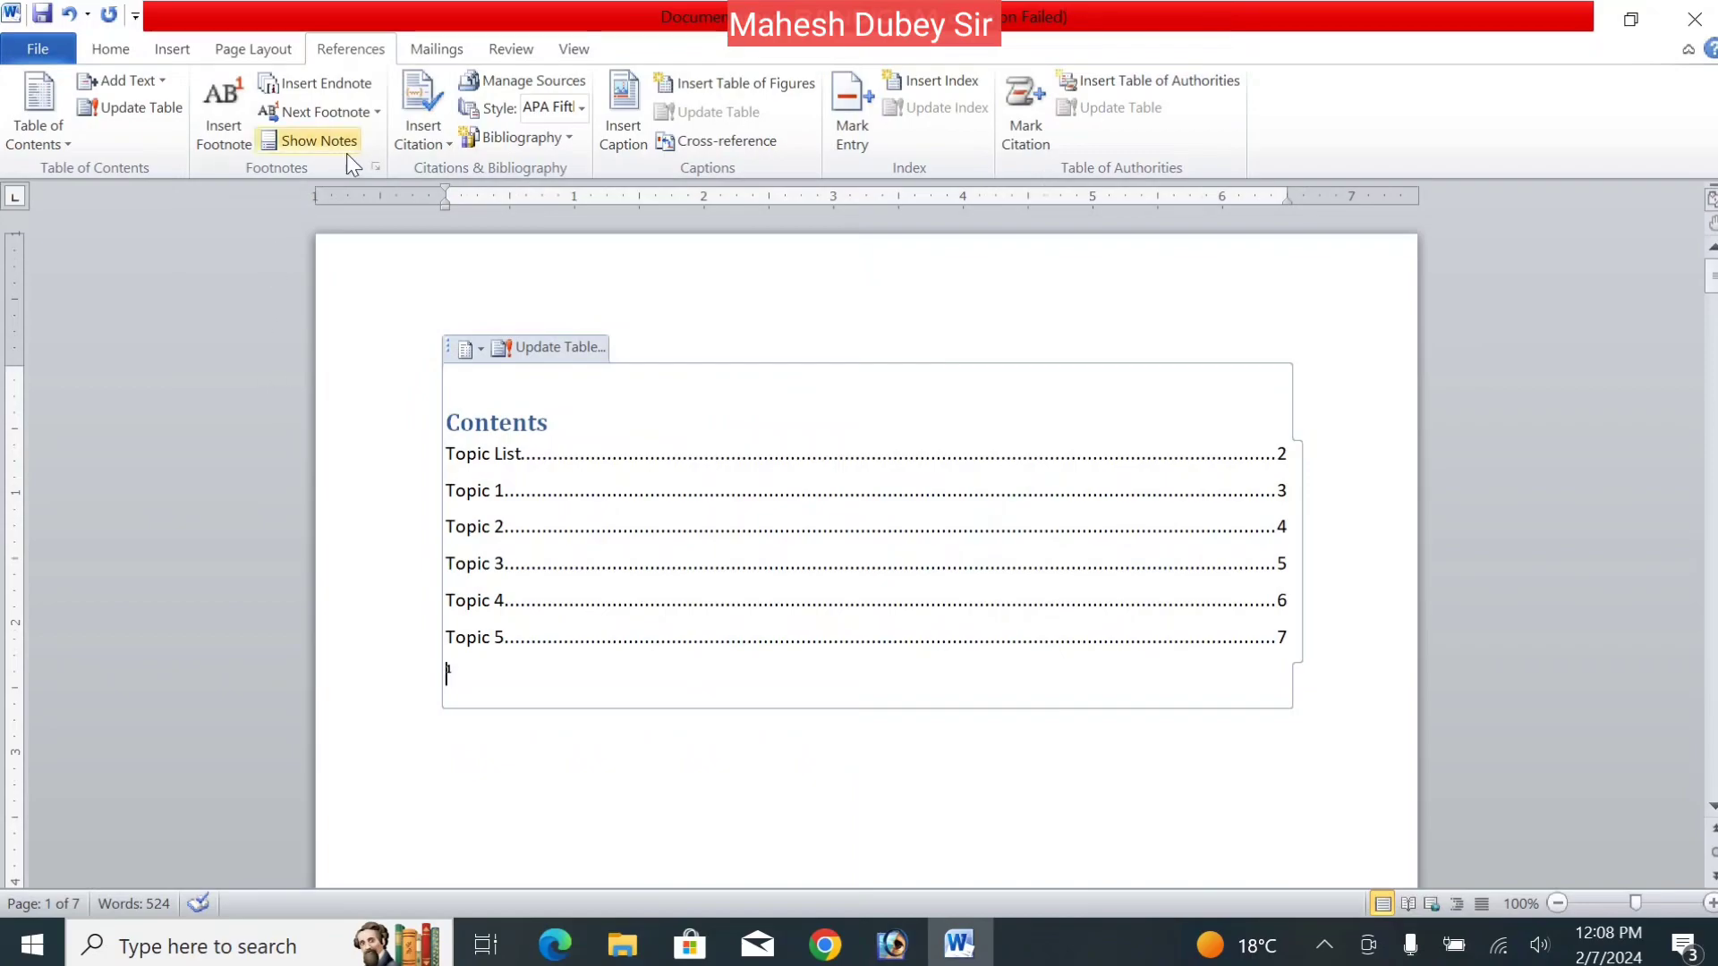
pyautogui.click(590, 758)
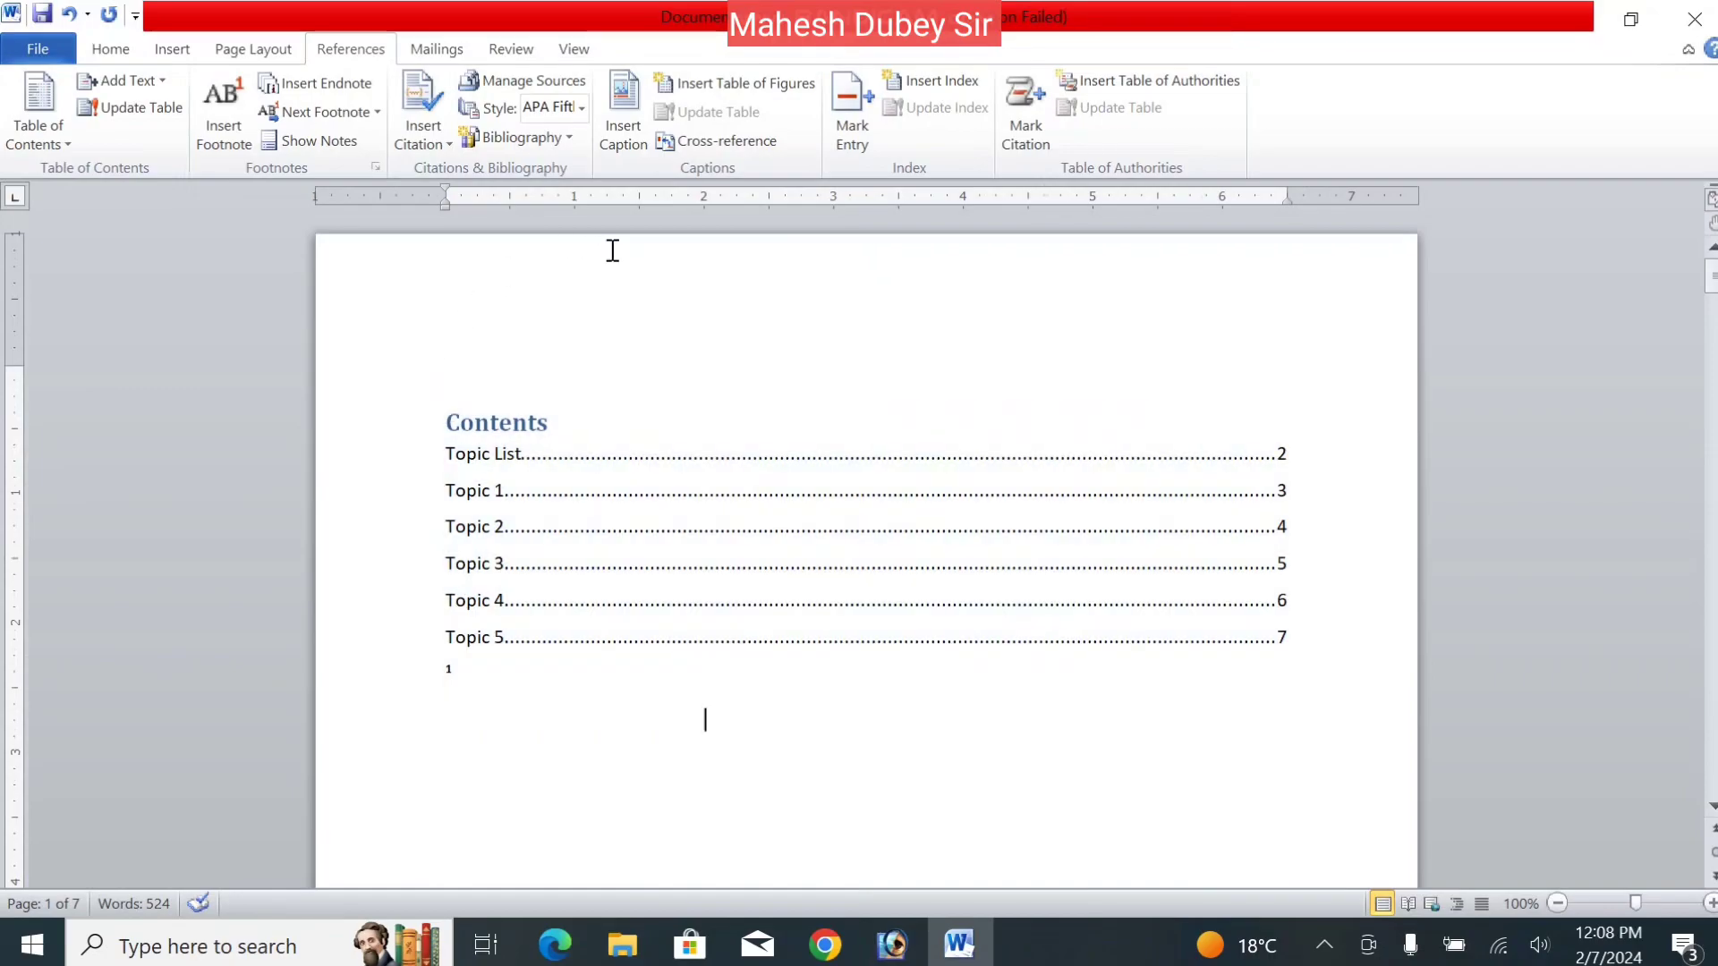
# - Use Go To to jump to footnote number 1, and close the dialog
pyautogui.click(111, 50)
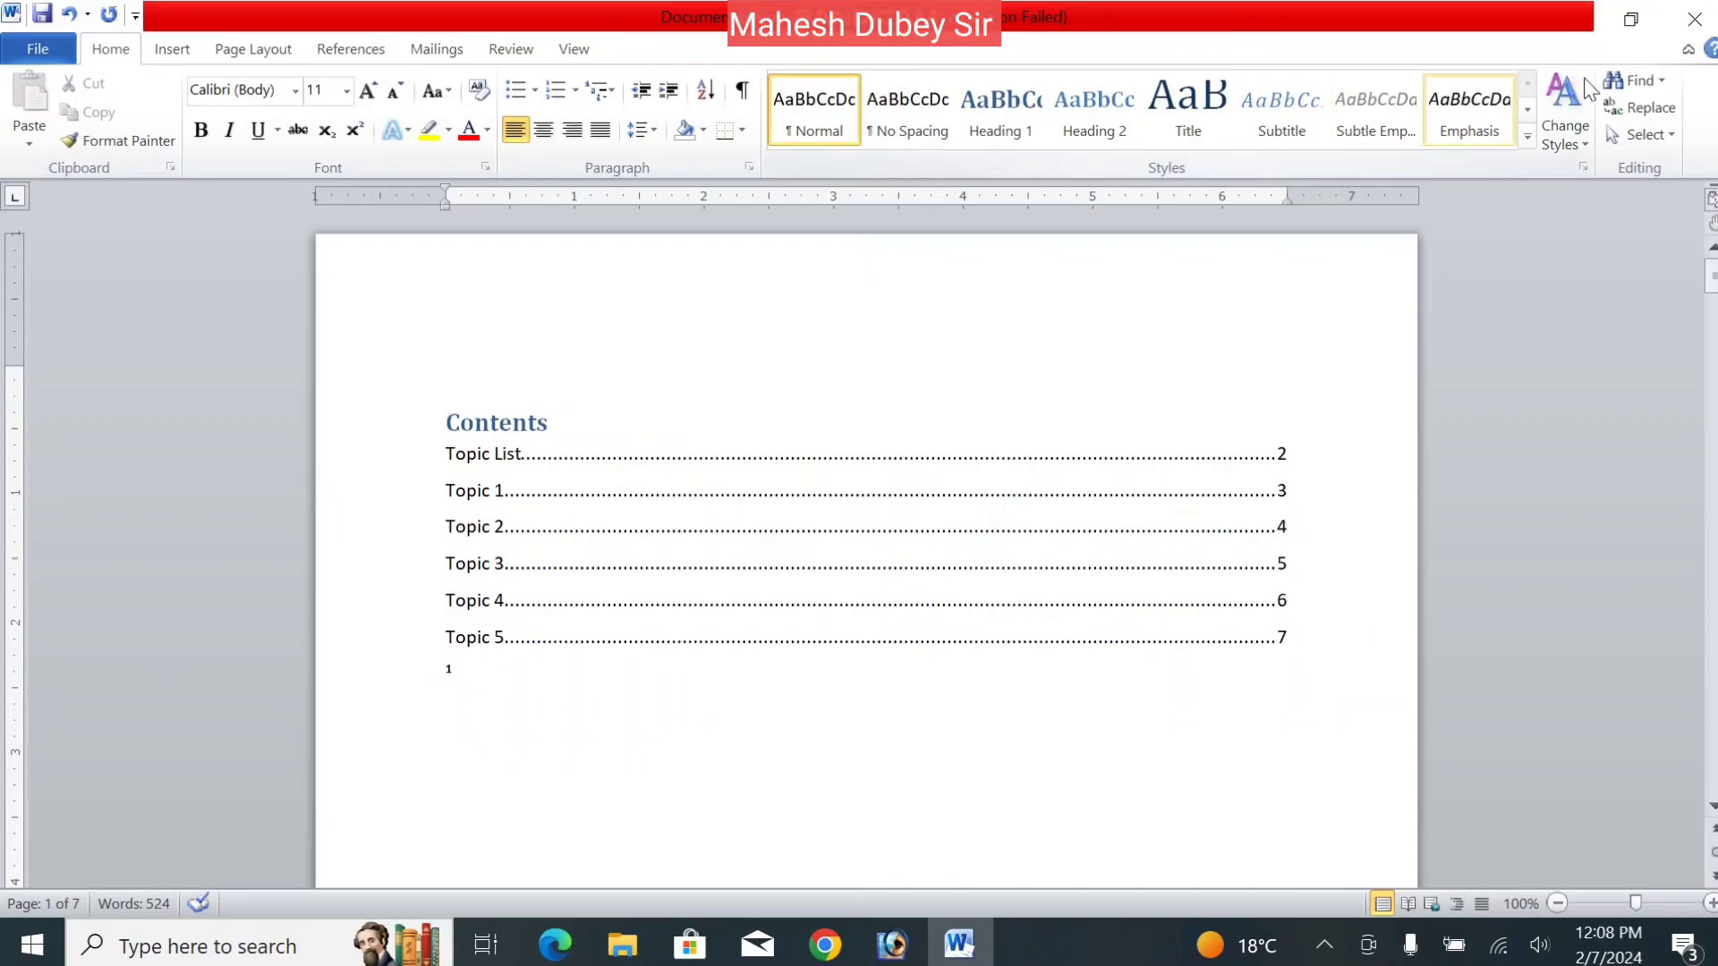
pyautogui.click(1661, 83)
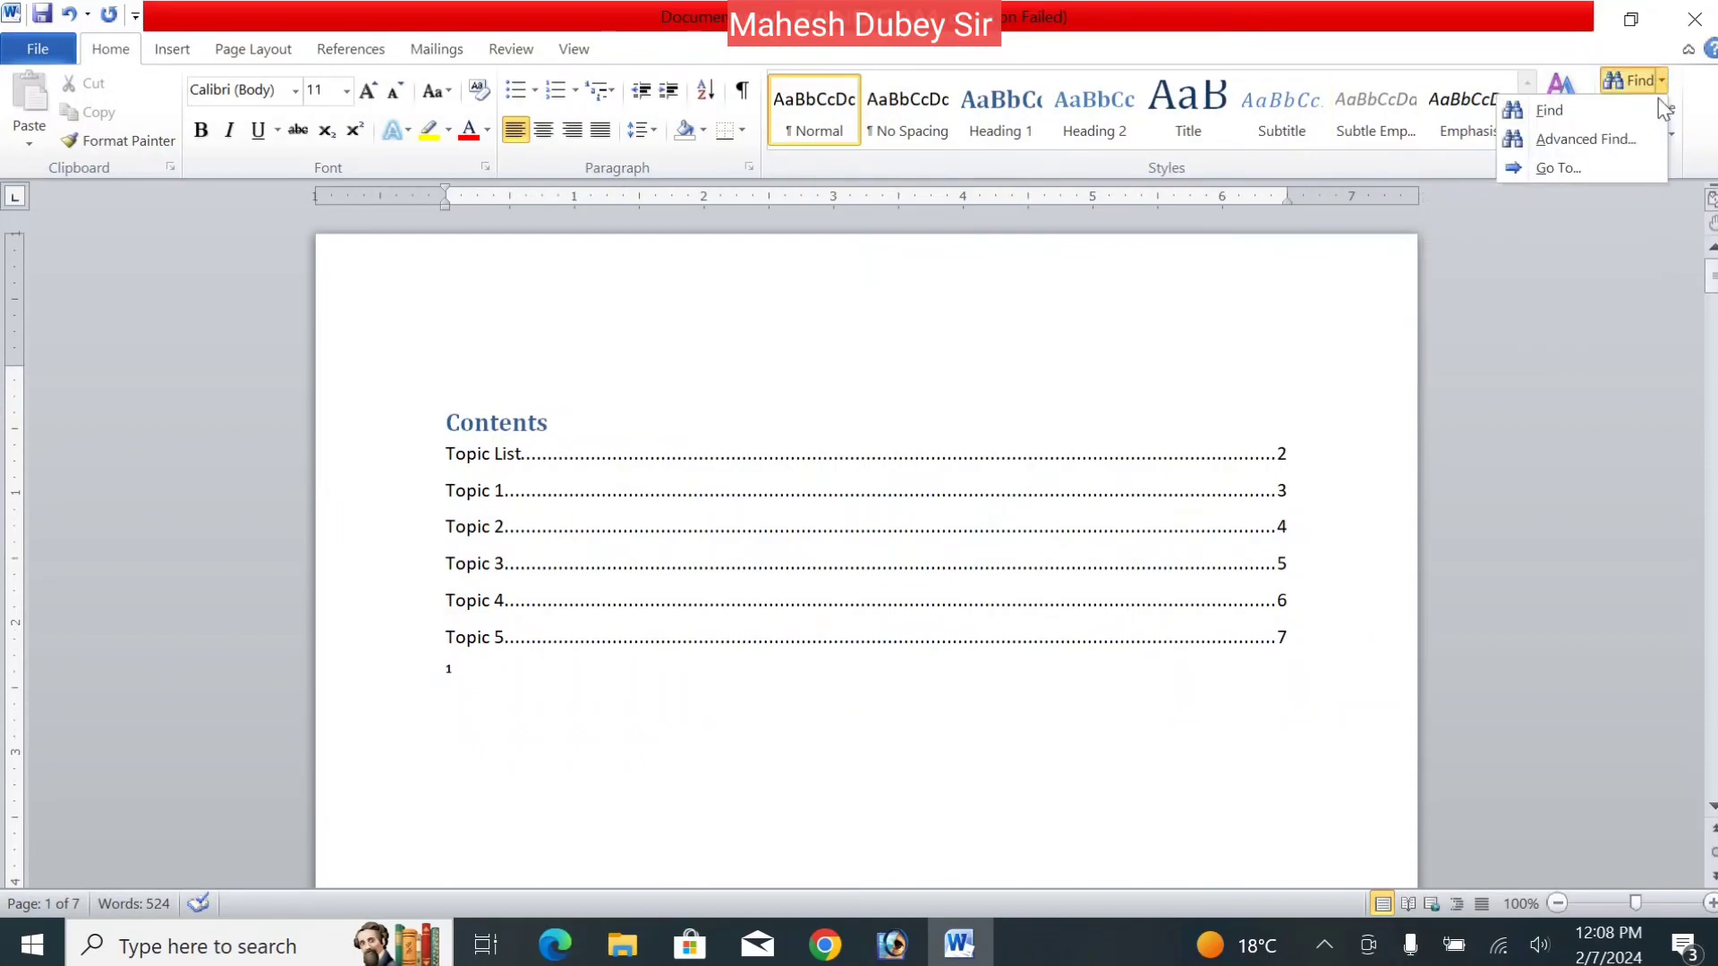
pyautogui.click(1558, 169)
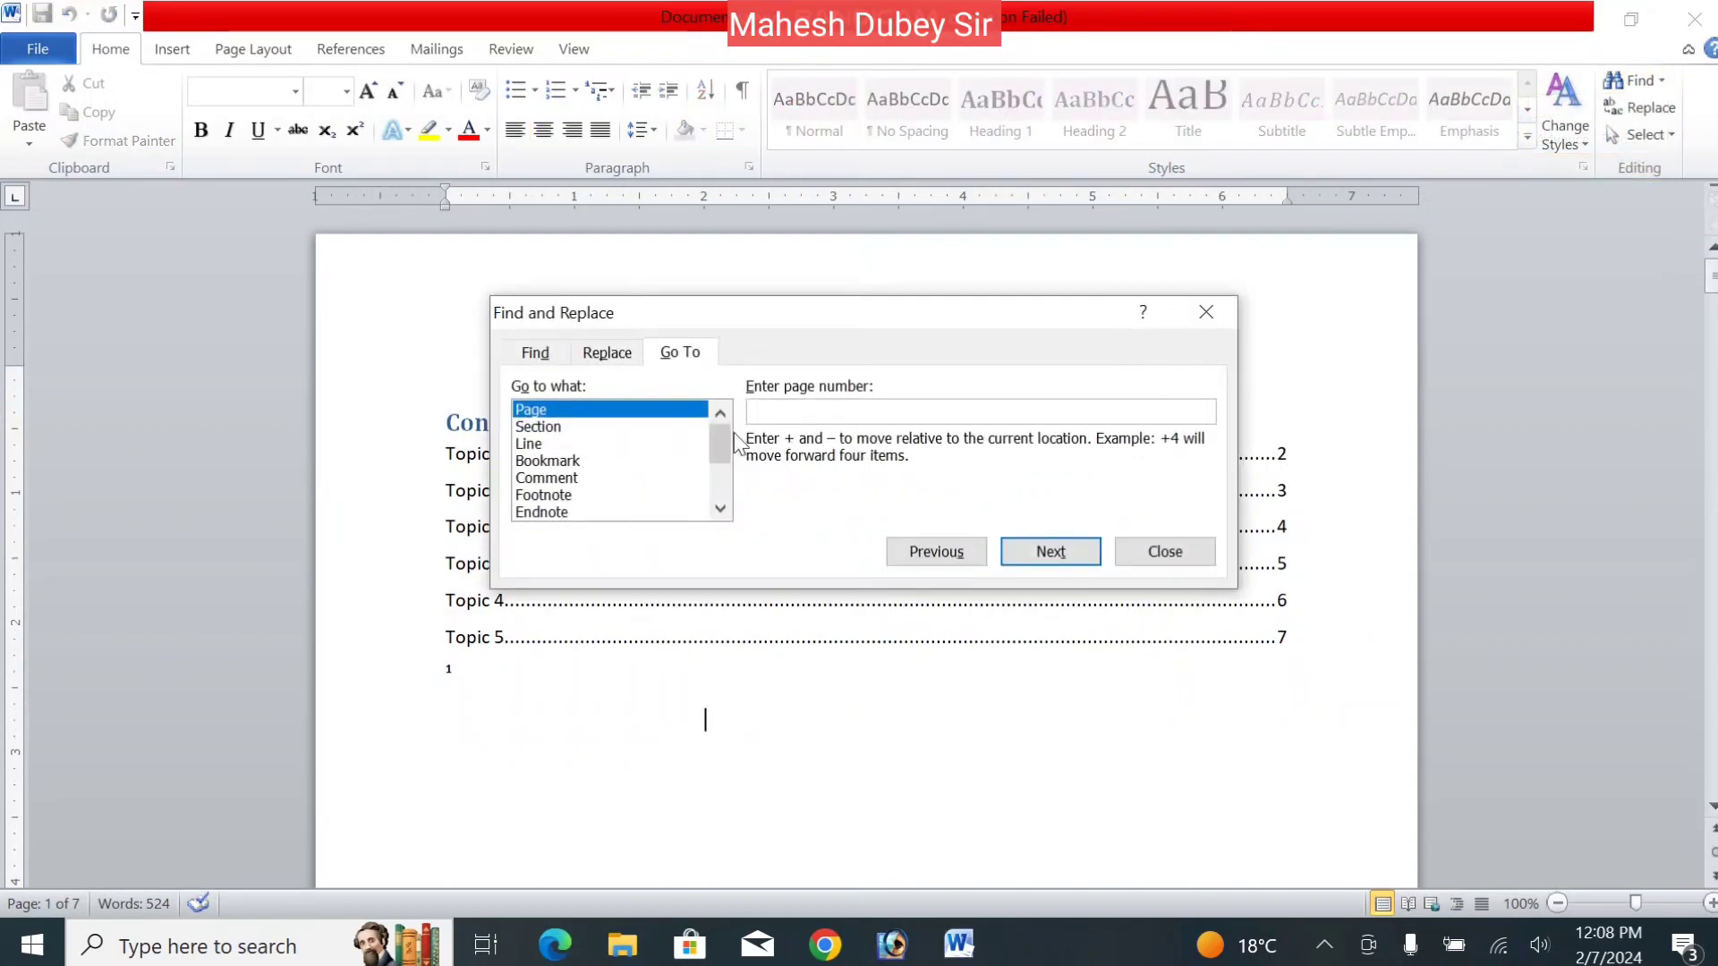
pyautogui.click(601, 495)
pyautogui.click(981, 418)
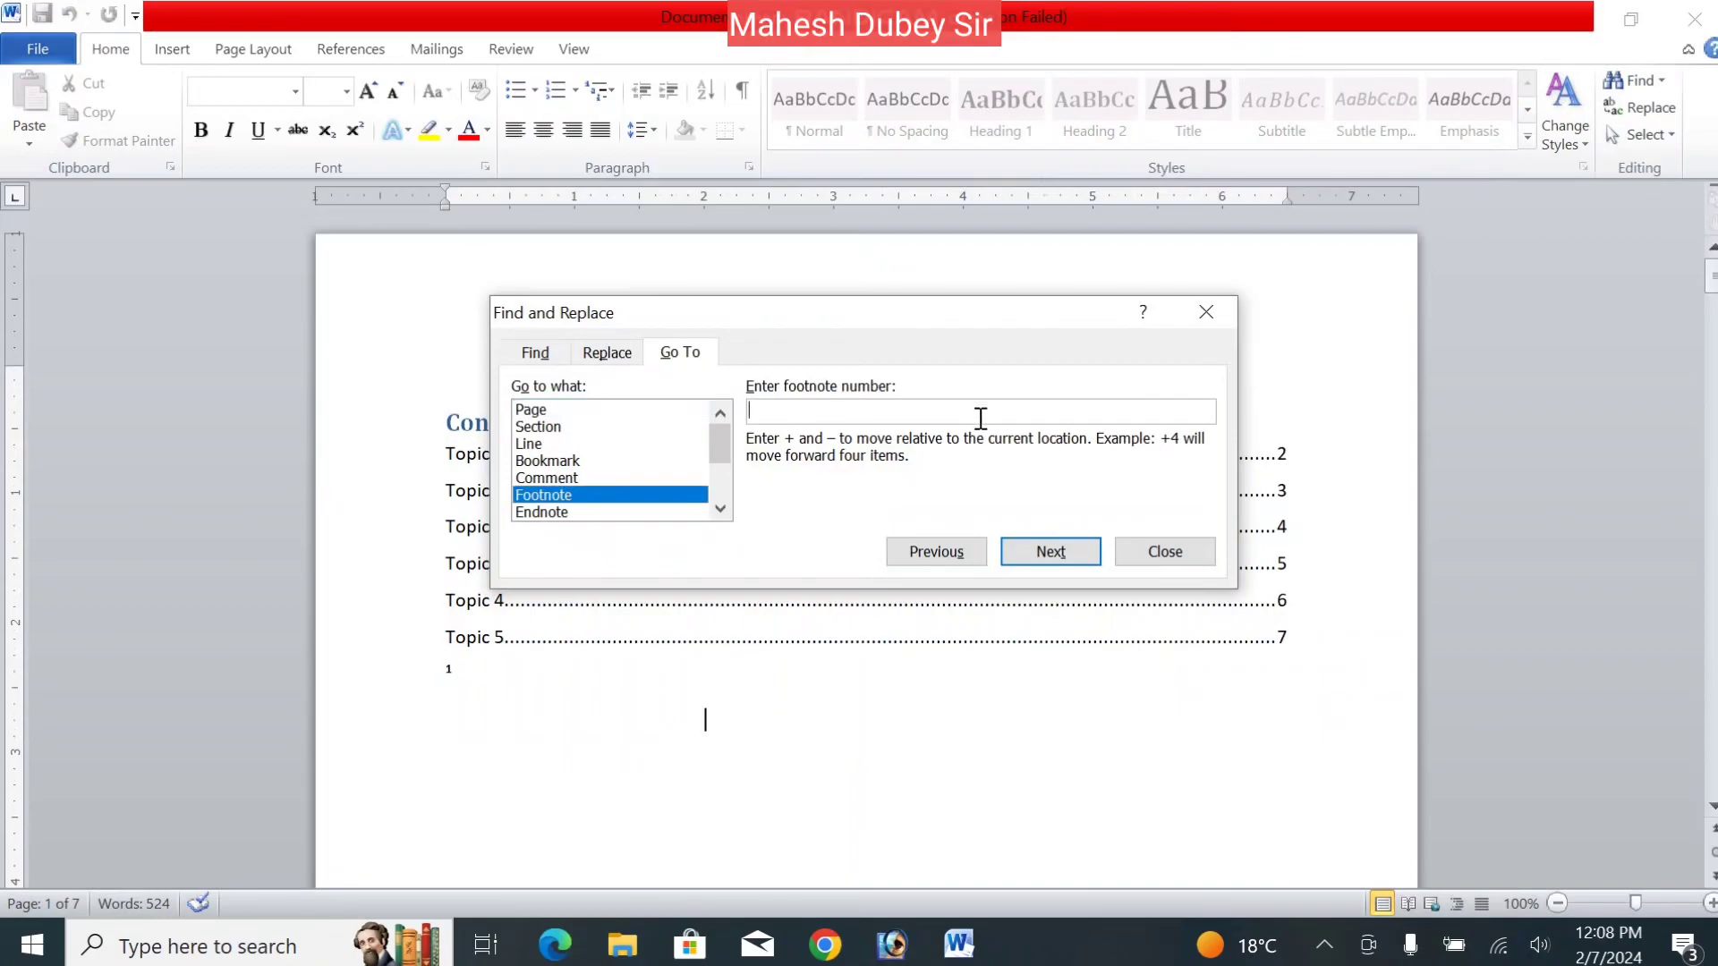
pyautogui.write('1')
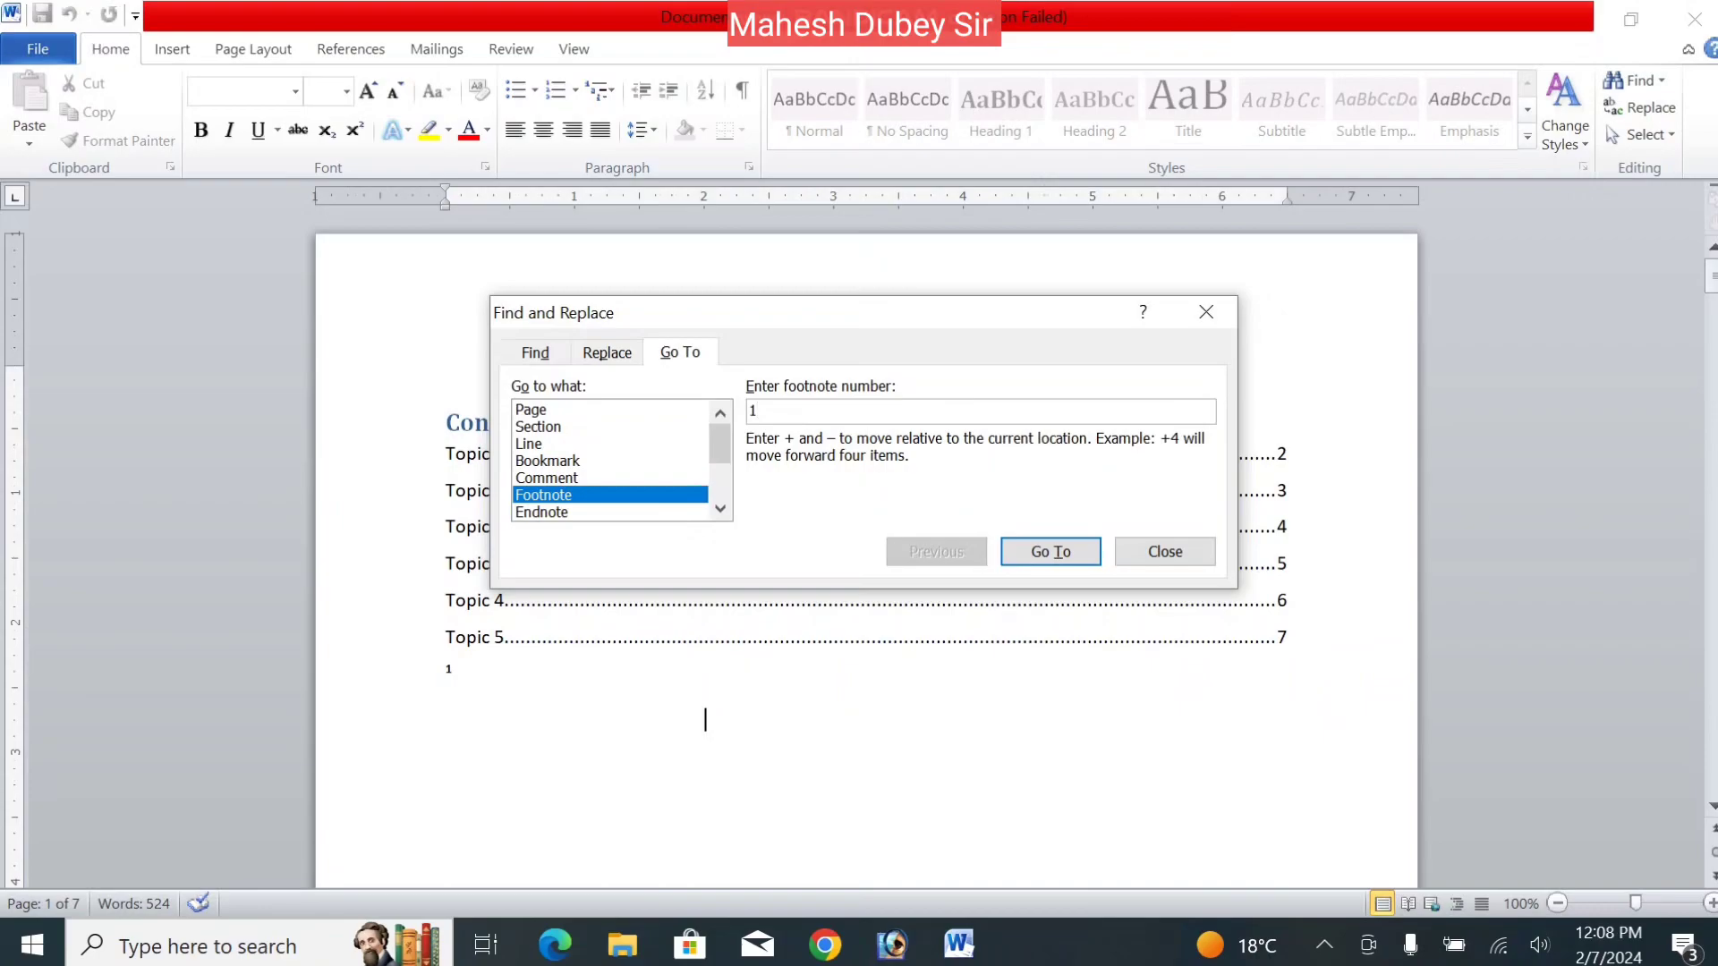
pyautogui.click(1038, 555)
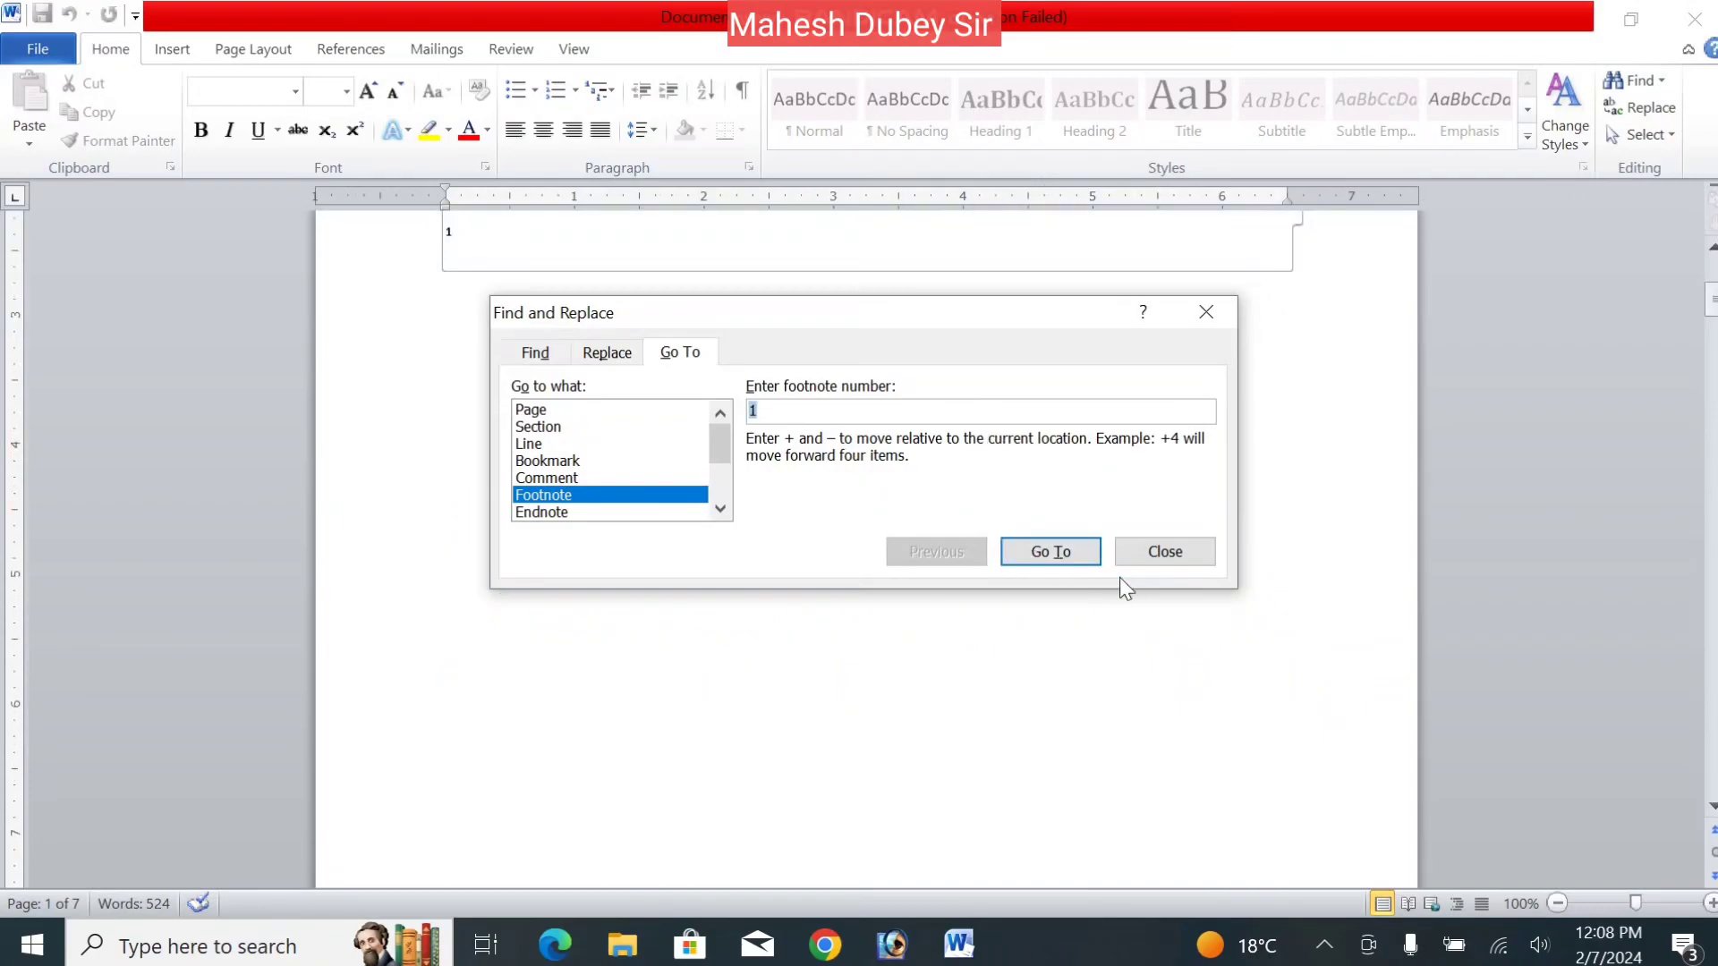
pyautogui.click(1186, 544)
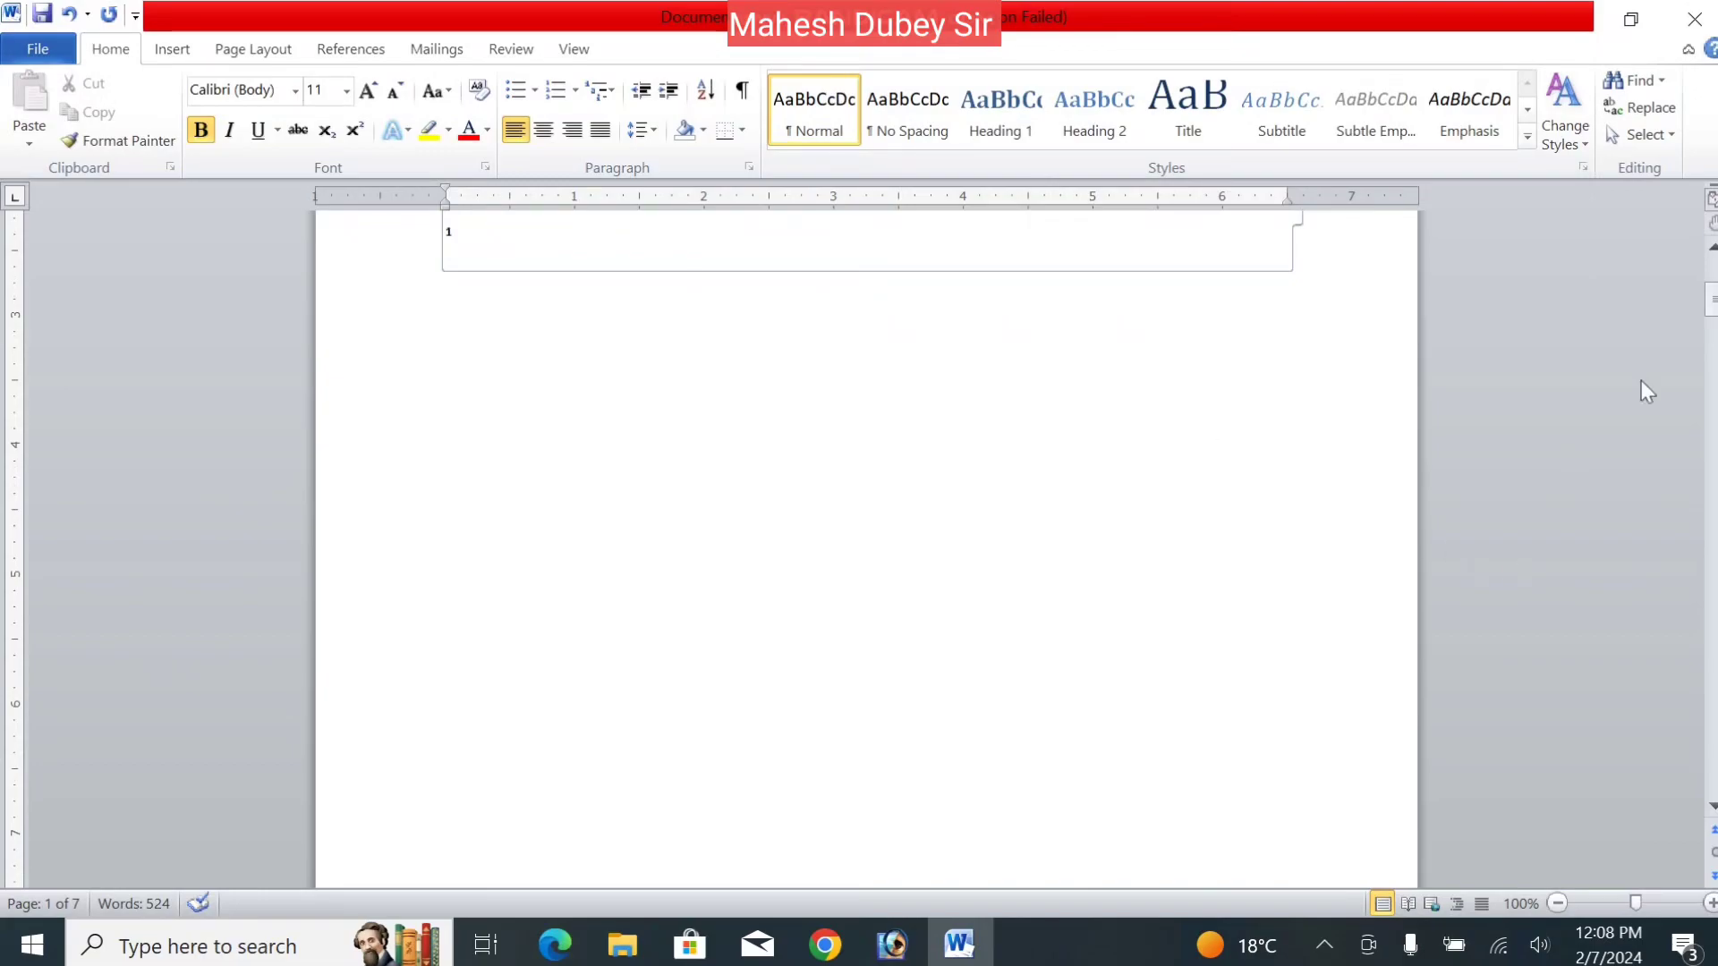
# - Return to footnote 1 from page 6 using Go To, and close the dialog
pyautogui.moveTo(1711, 302); pyautogui.dragTo(1709, 752)
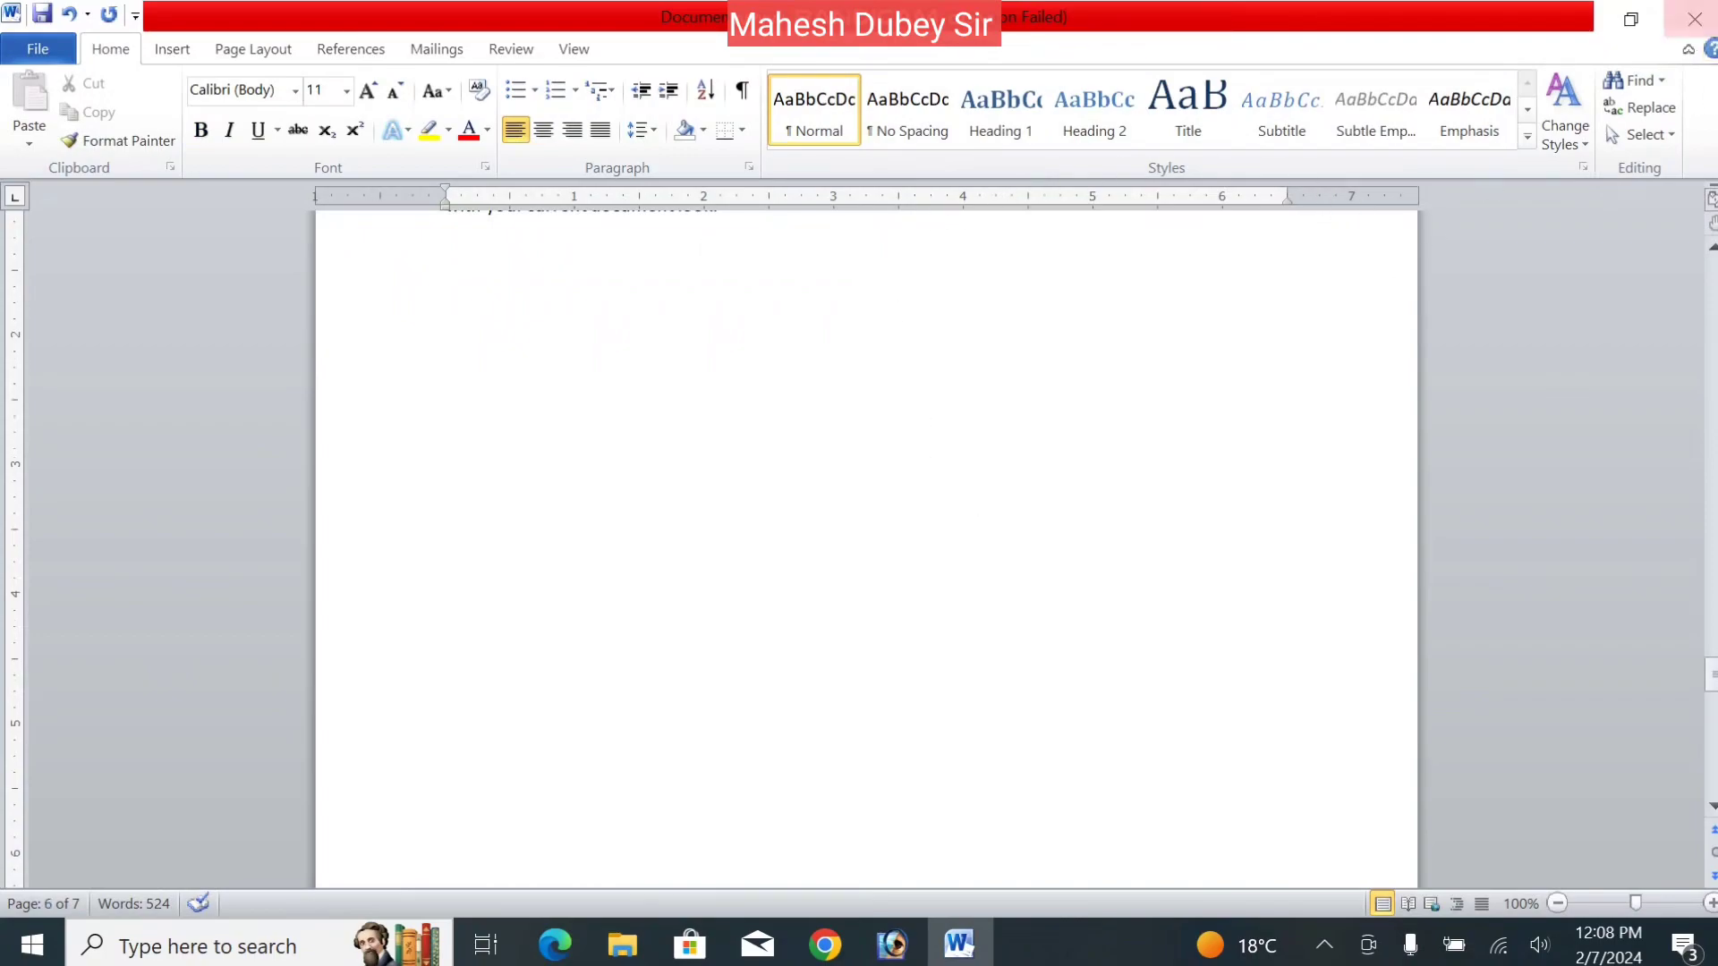
pyautogui.hotkey('ctrl', 'g')
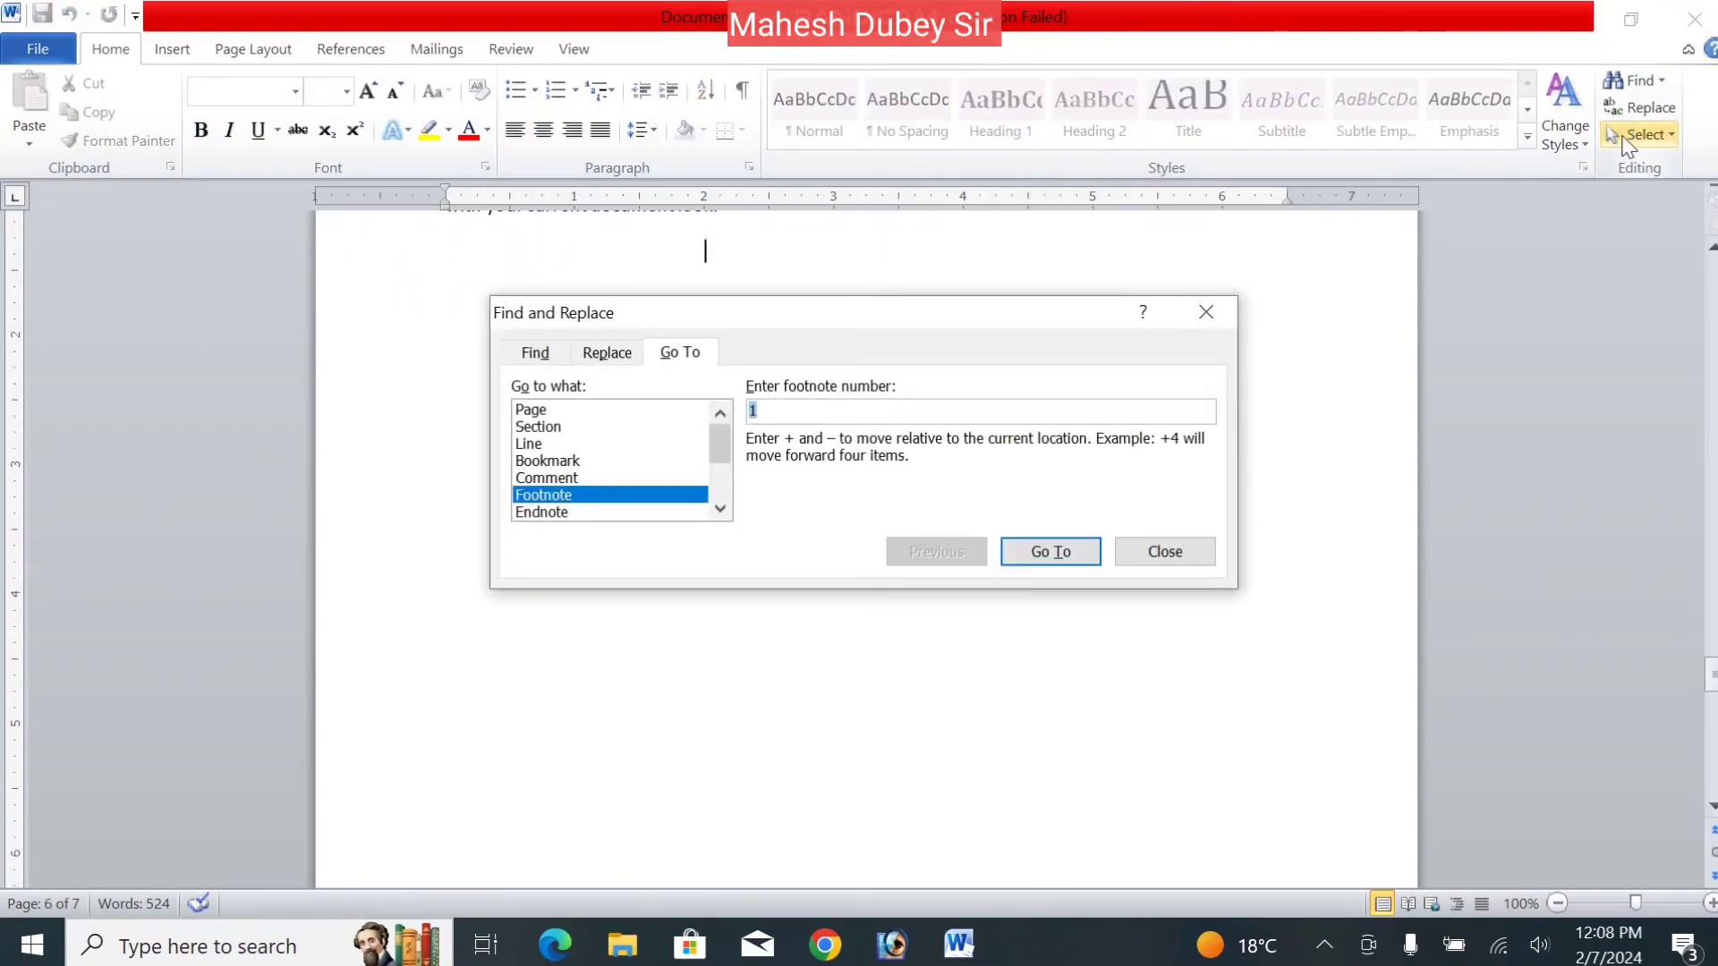
pyautogui.click(1047, 563)
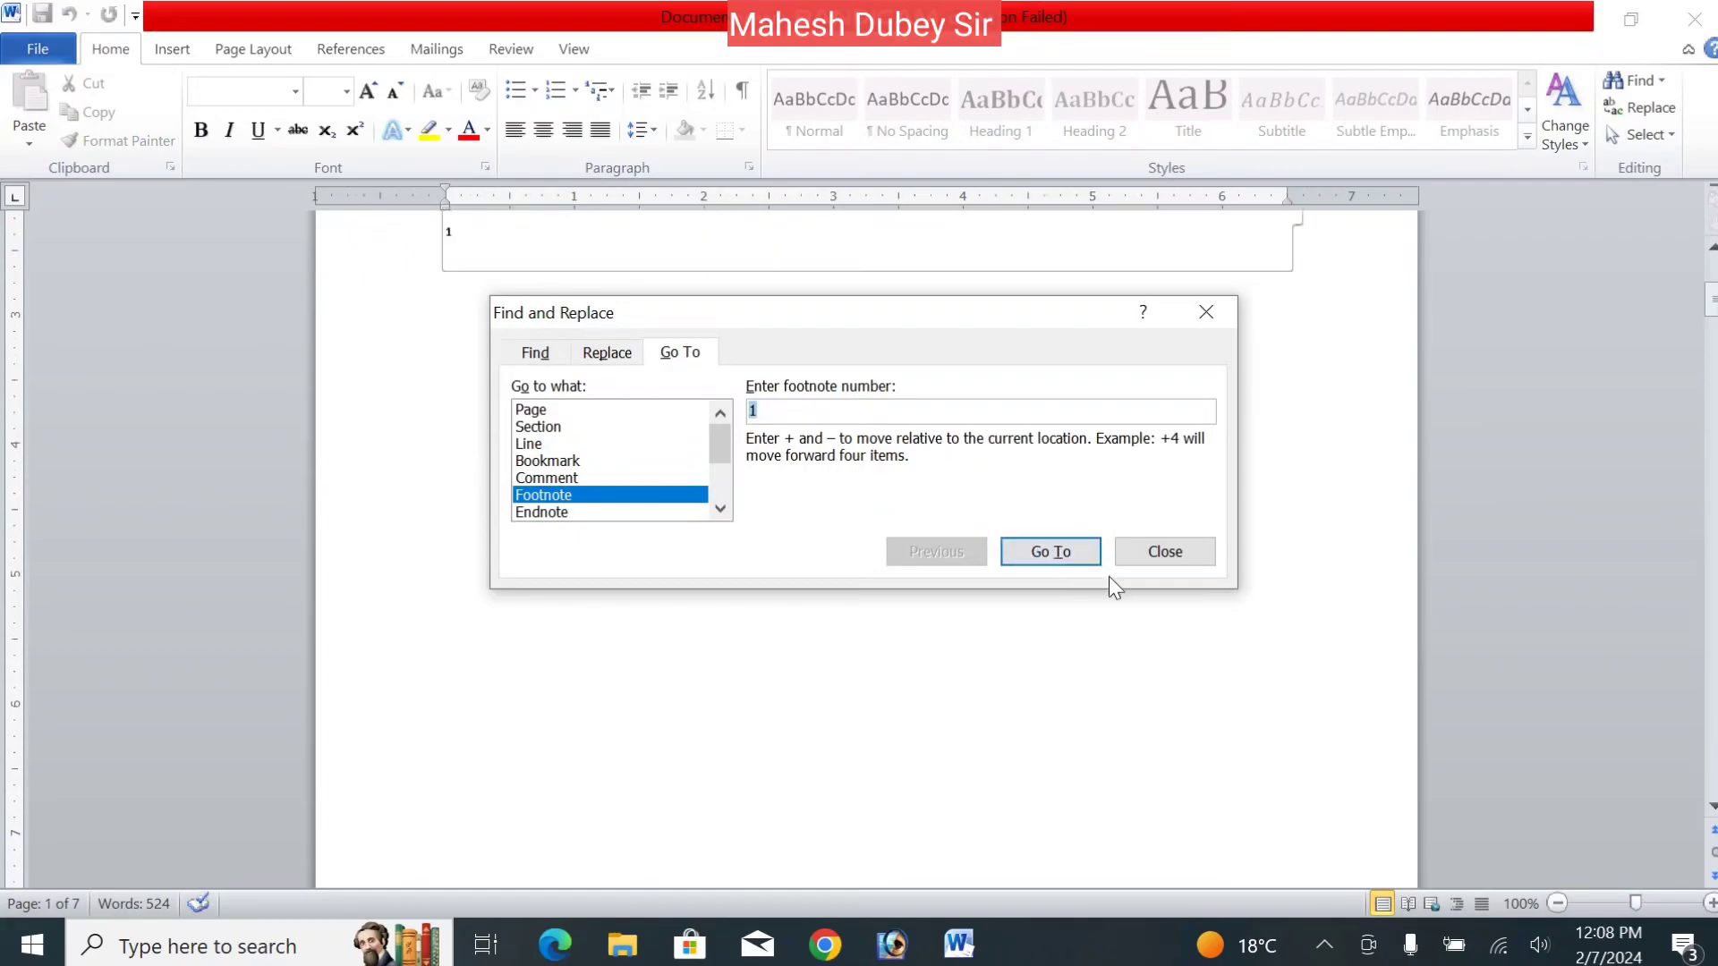
pyautogui.click(1165, 556)
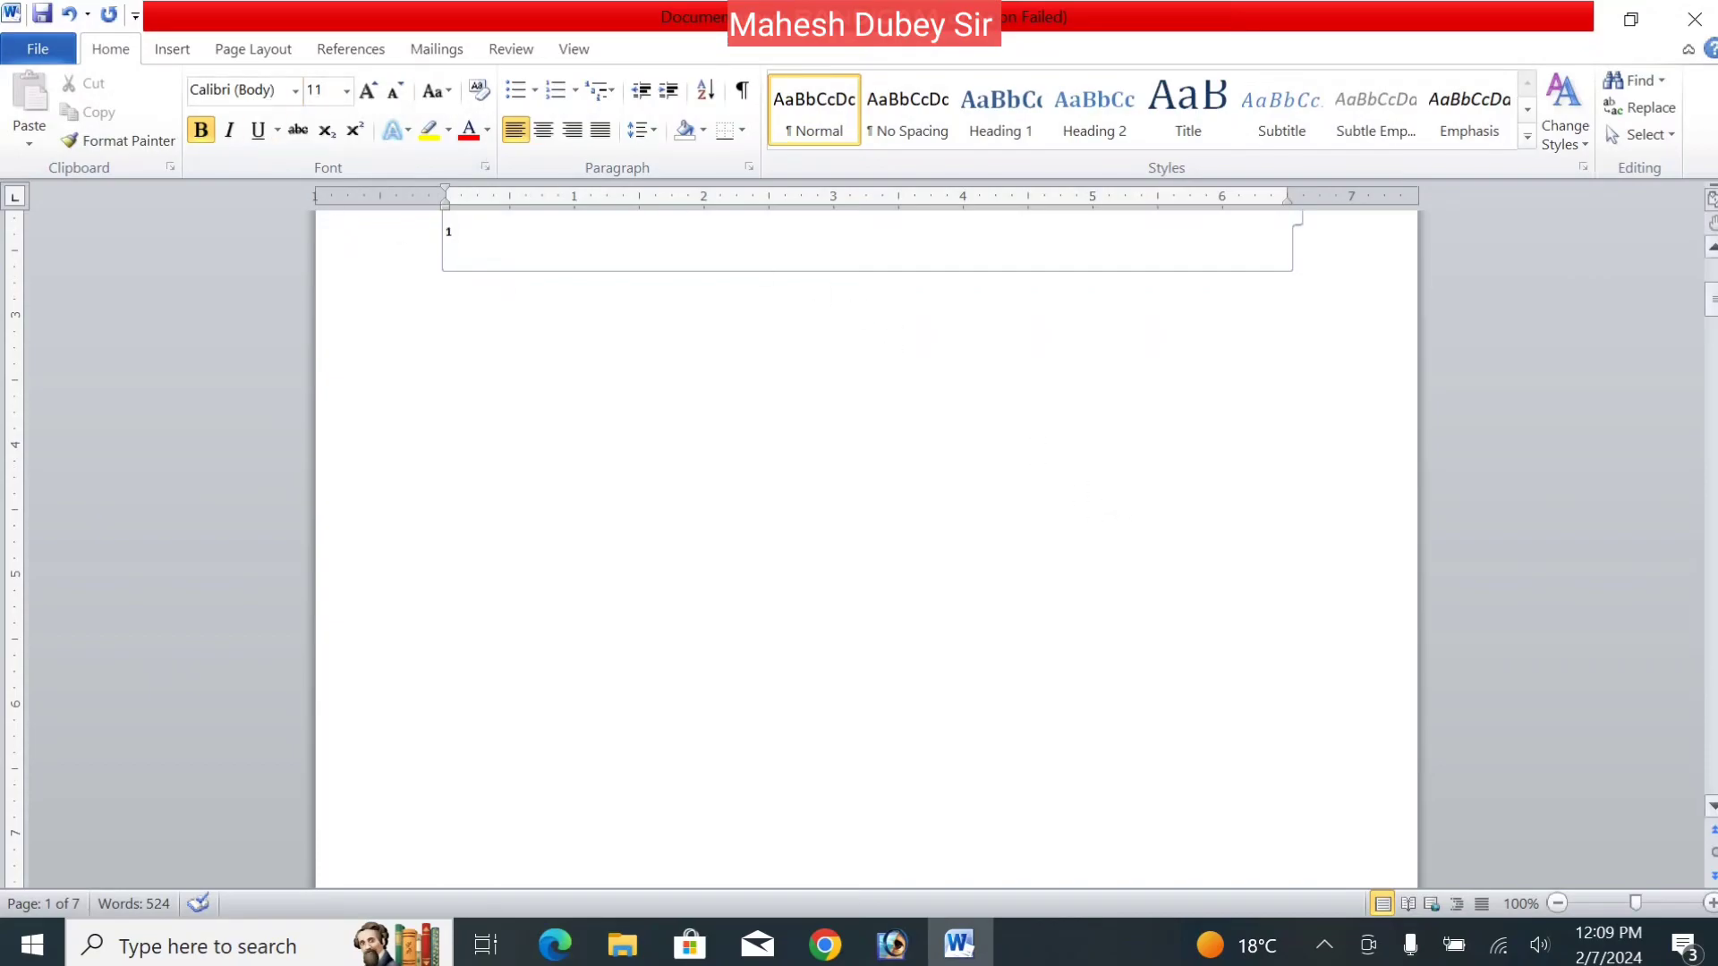
# - Delete the entire content of the document, including the table of contents and the footnote
pyautogui.moveTo(1714, 309); pyautogui.dragTo(1714, 273)
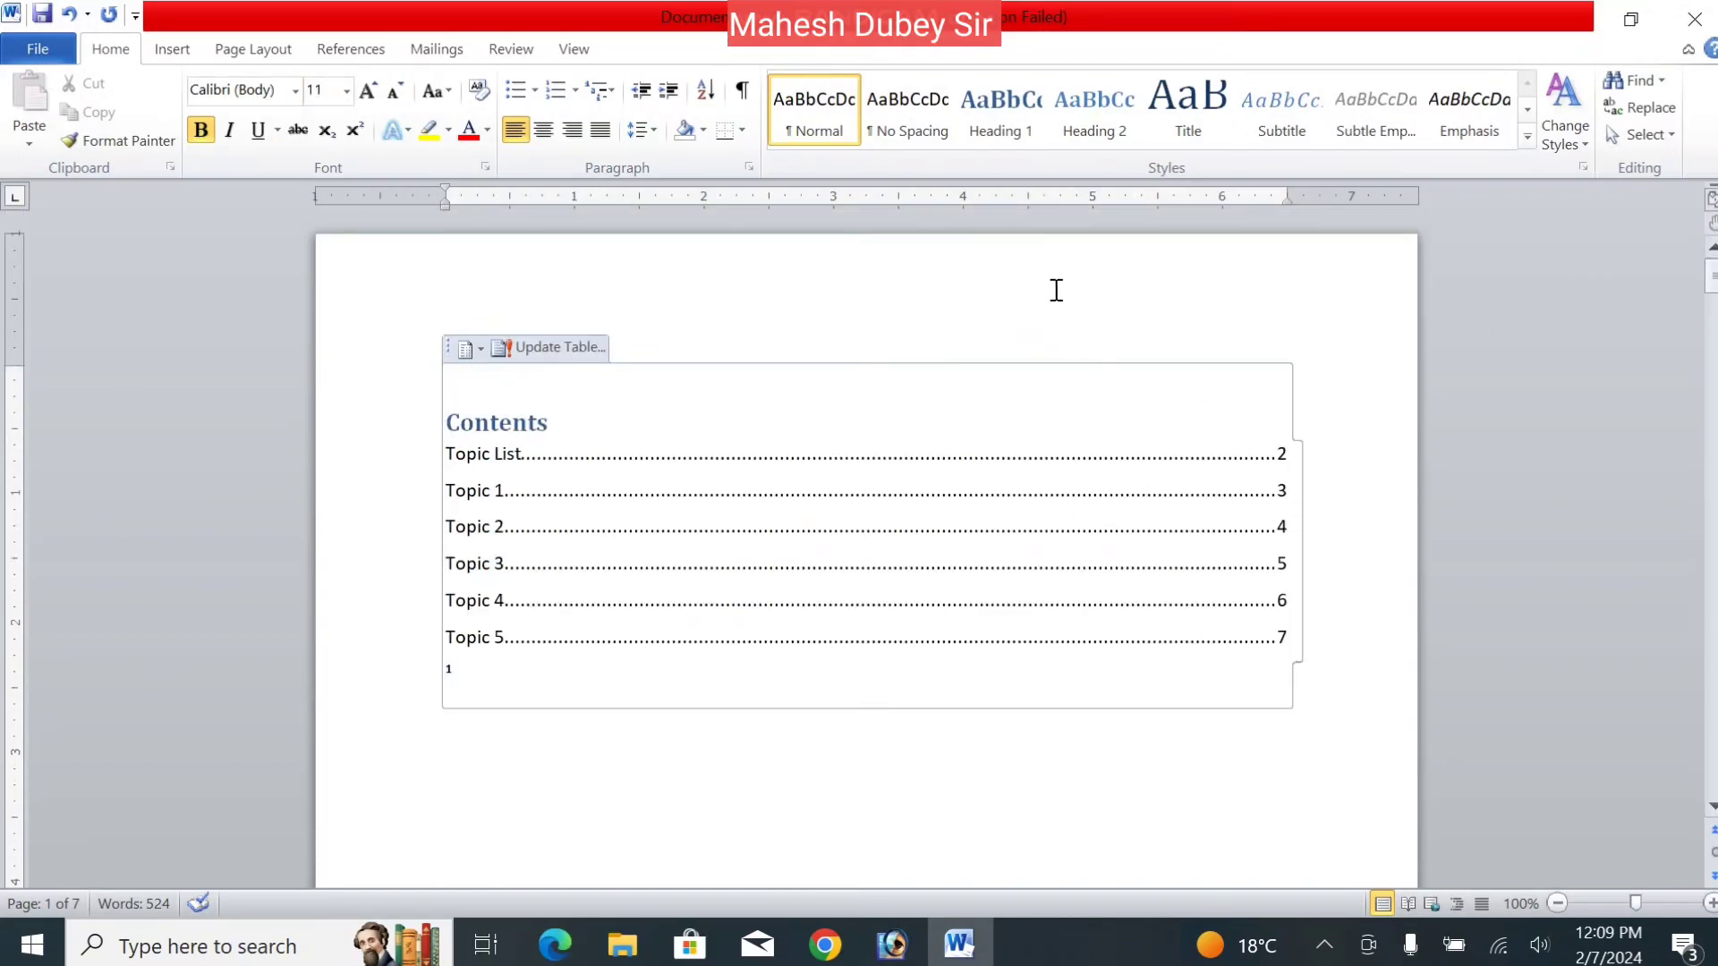
pyautogui.hotkey('ctrl', 'a')
pyautogui.press('Delete')
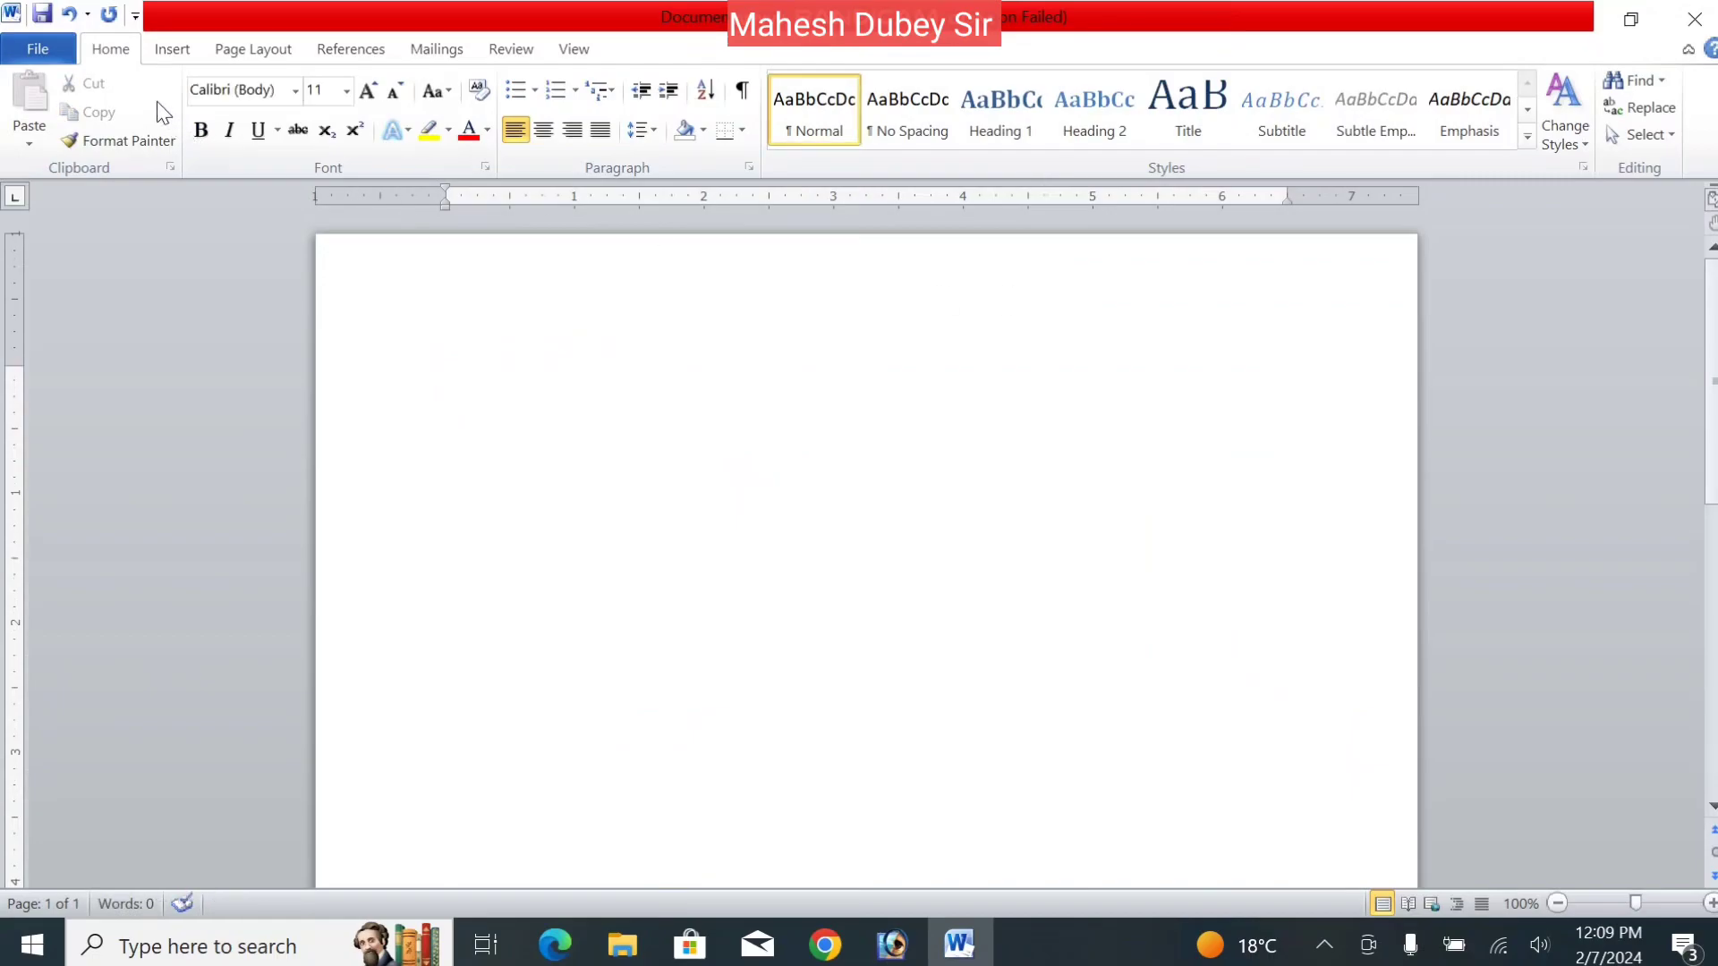
pyautogui.click(340, 52)
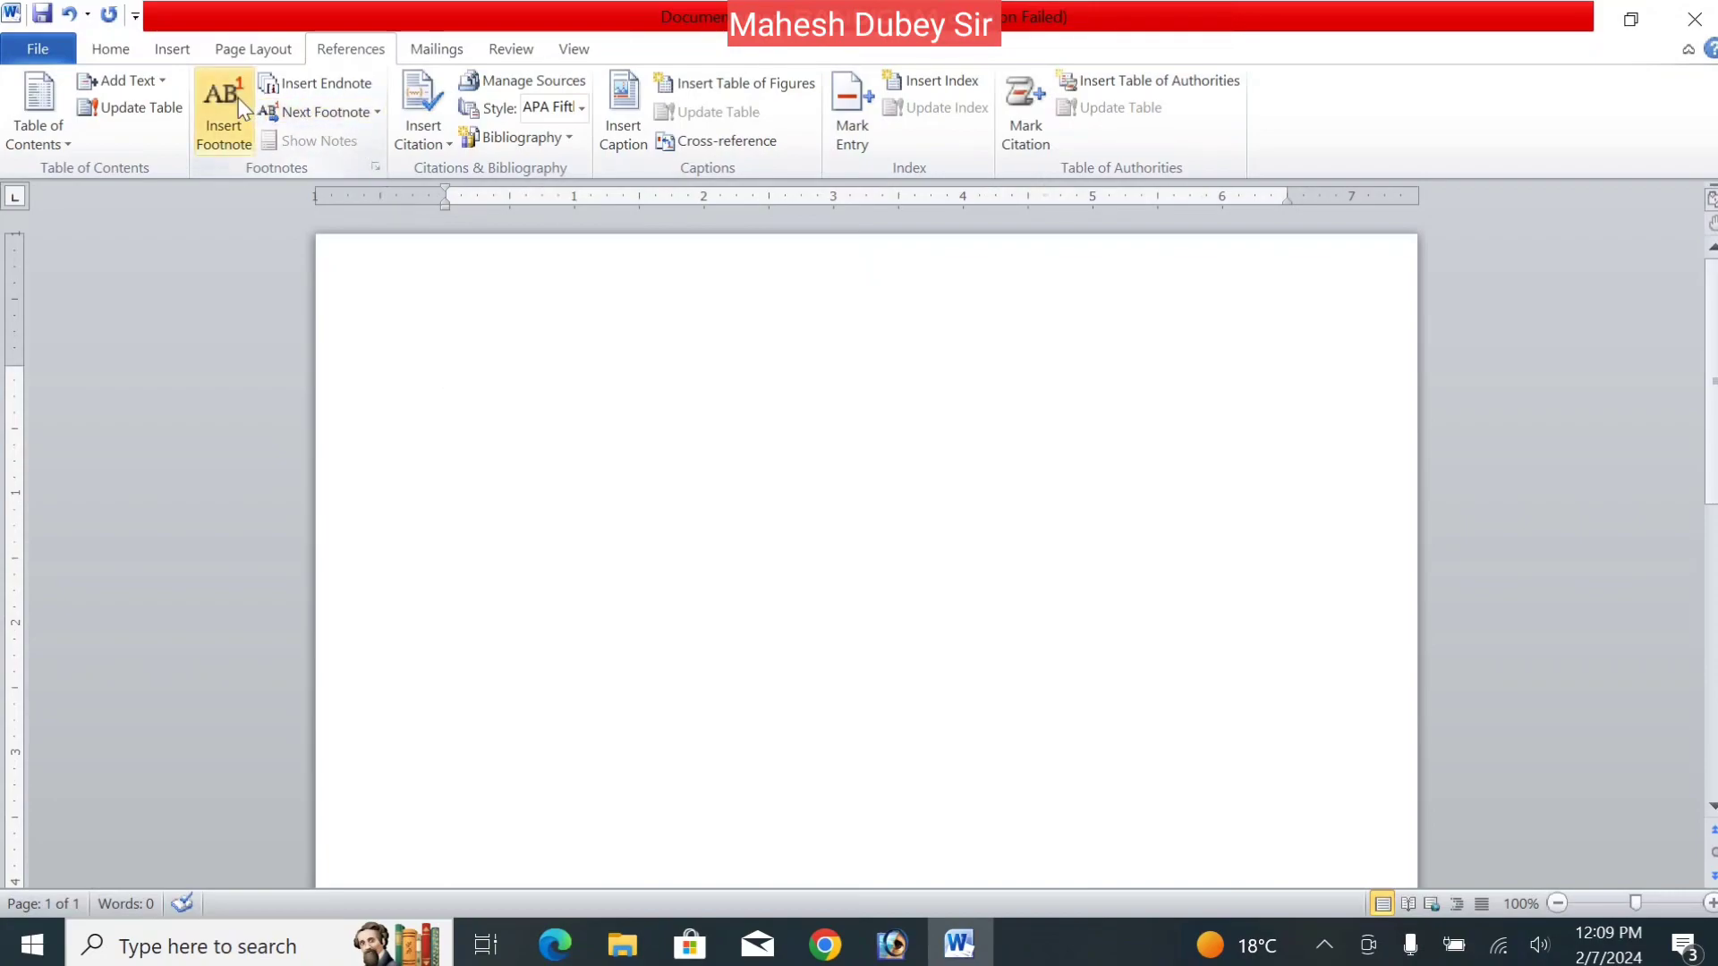
pyautogui.click(310, 92)
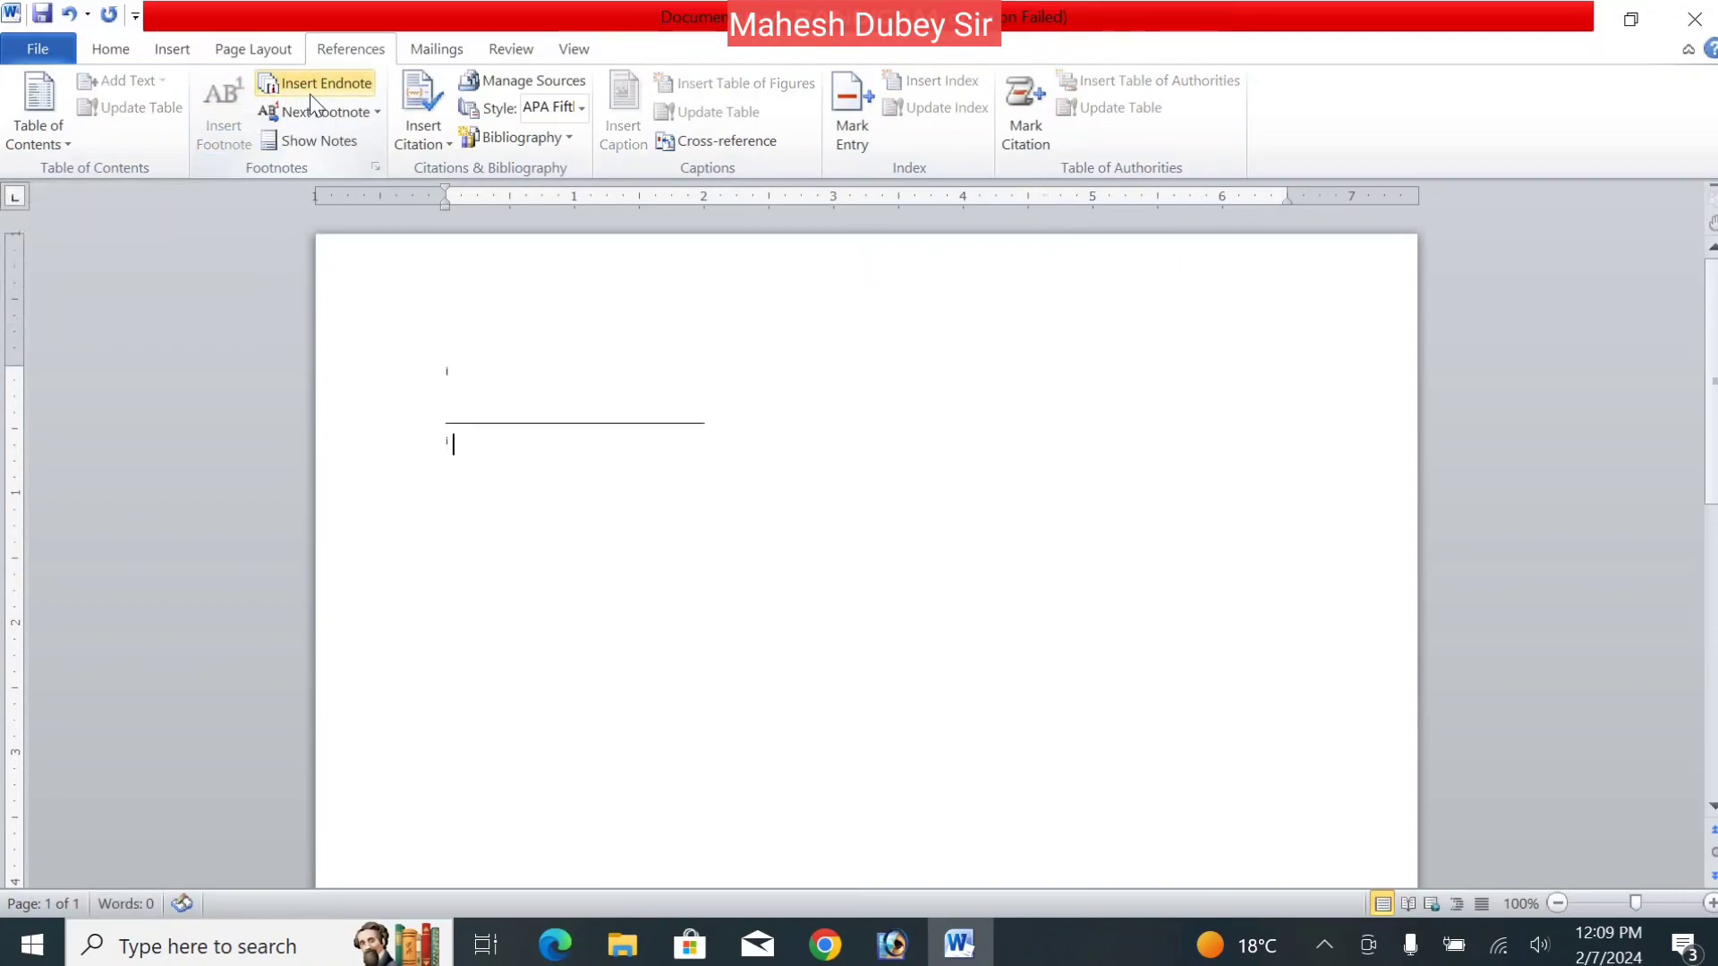
pyautogui.press('BackSpace')
pyautogui.press('BackSpace')
pyautogui.doubleClick(457, 464)
pyautogui.click(457, 465)
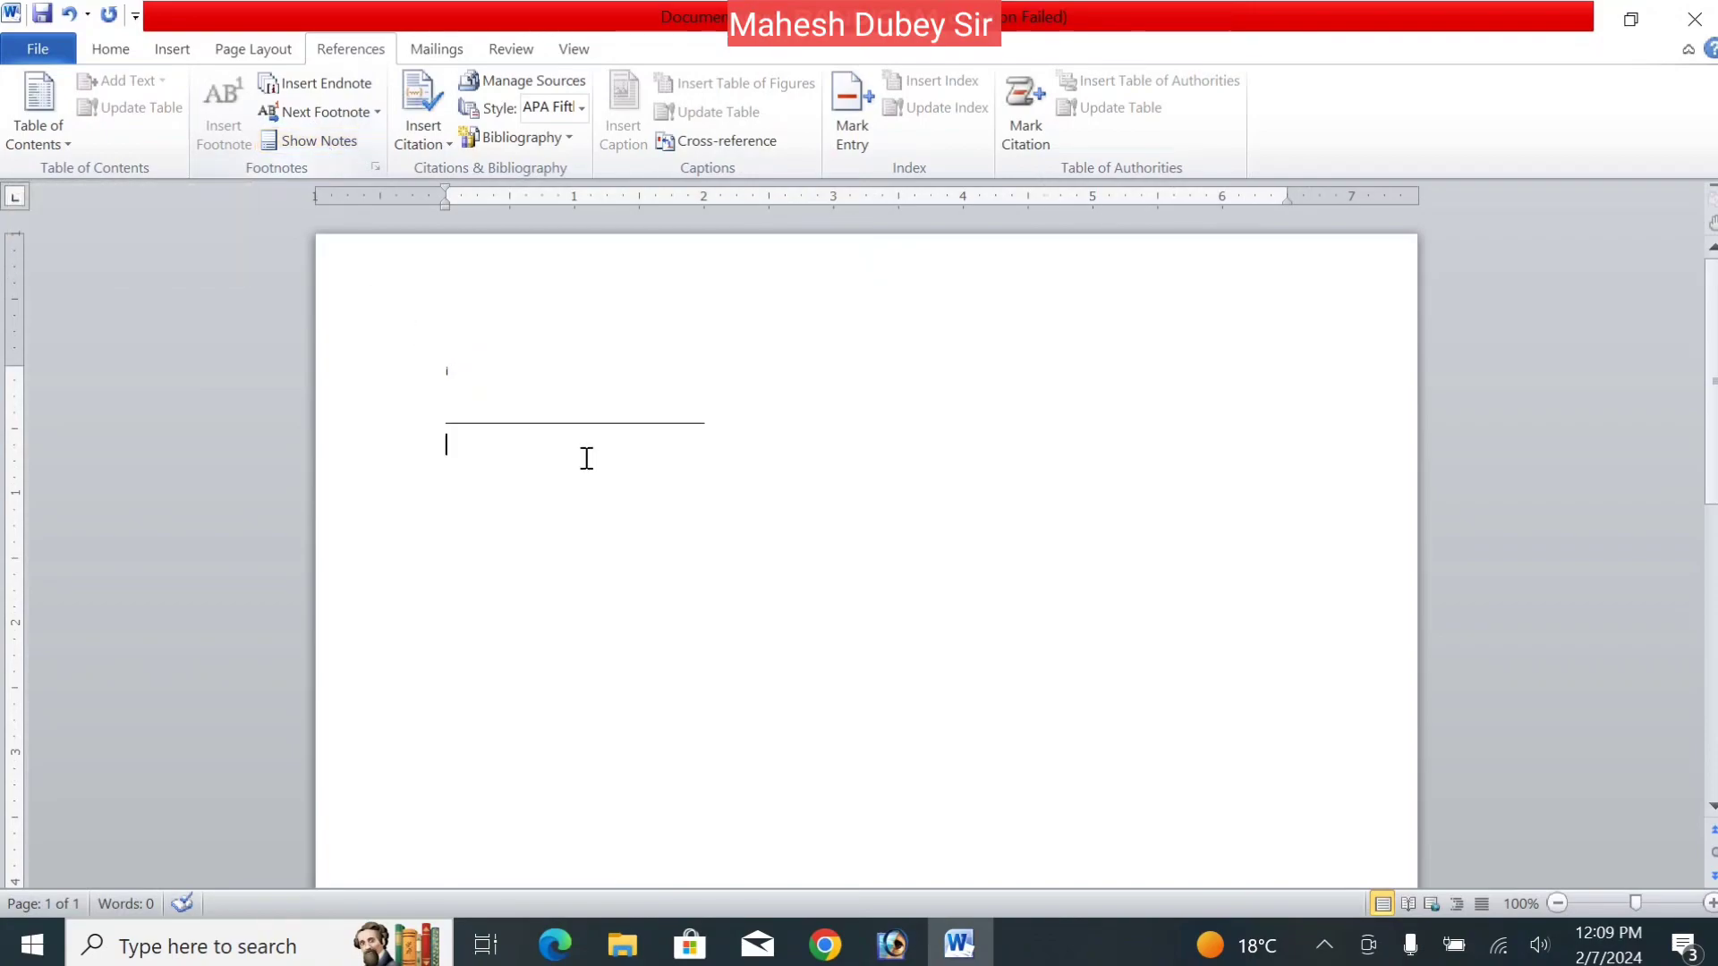
pyautogui.click(422, 357)
pyautogui.press('Delete')
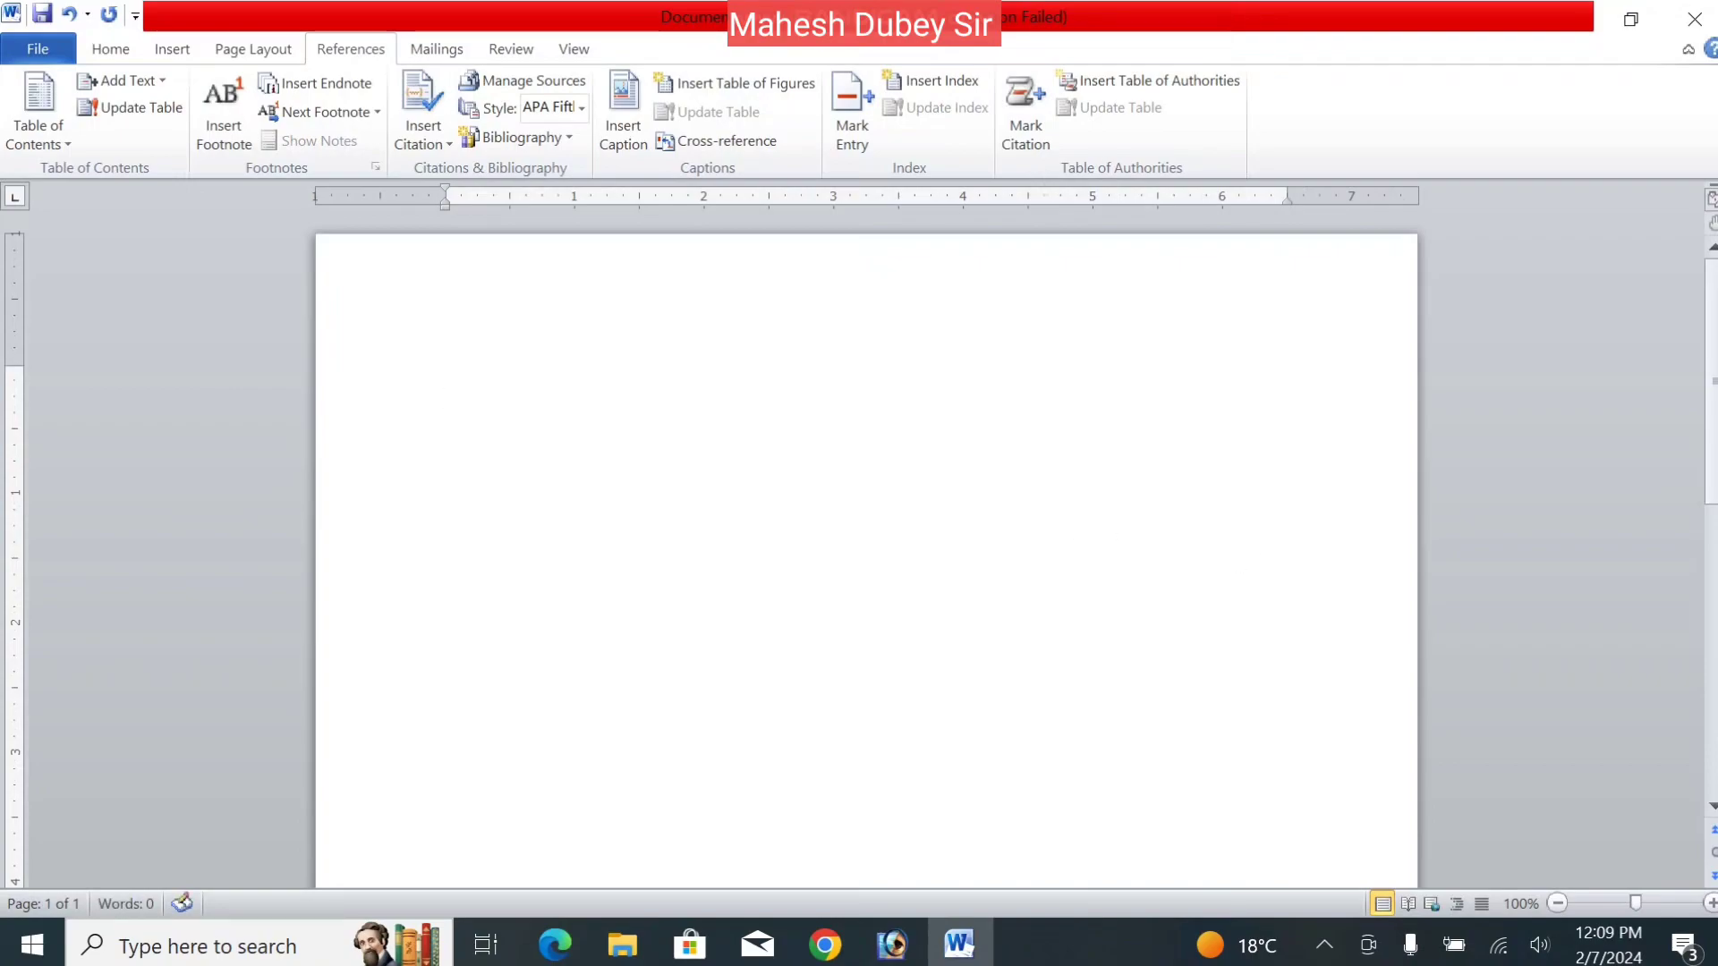
# - Generate sample paragraphs with =rand() and insert an endnote reading "Topic is finish" beneath them
pyautogui.write('=rand()')
pyautogui.press('Return')
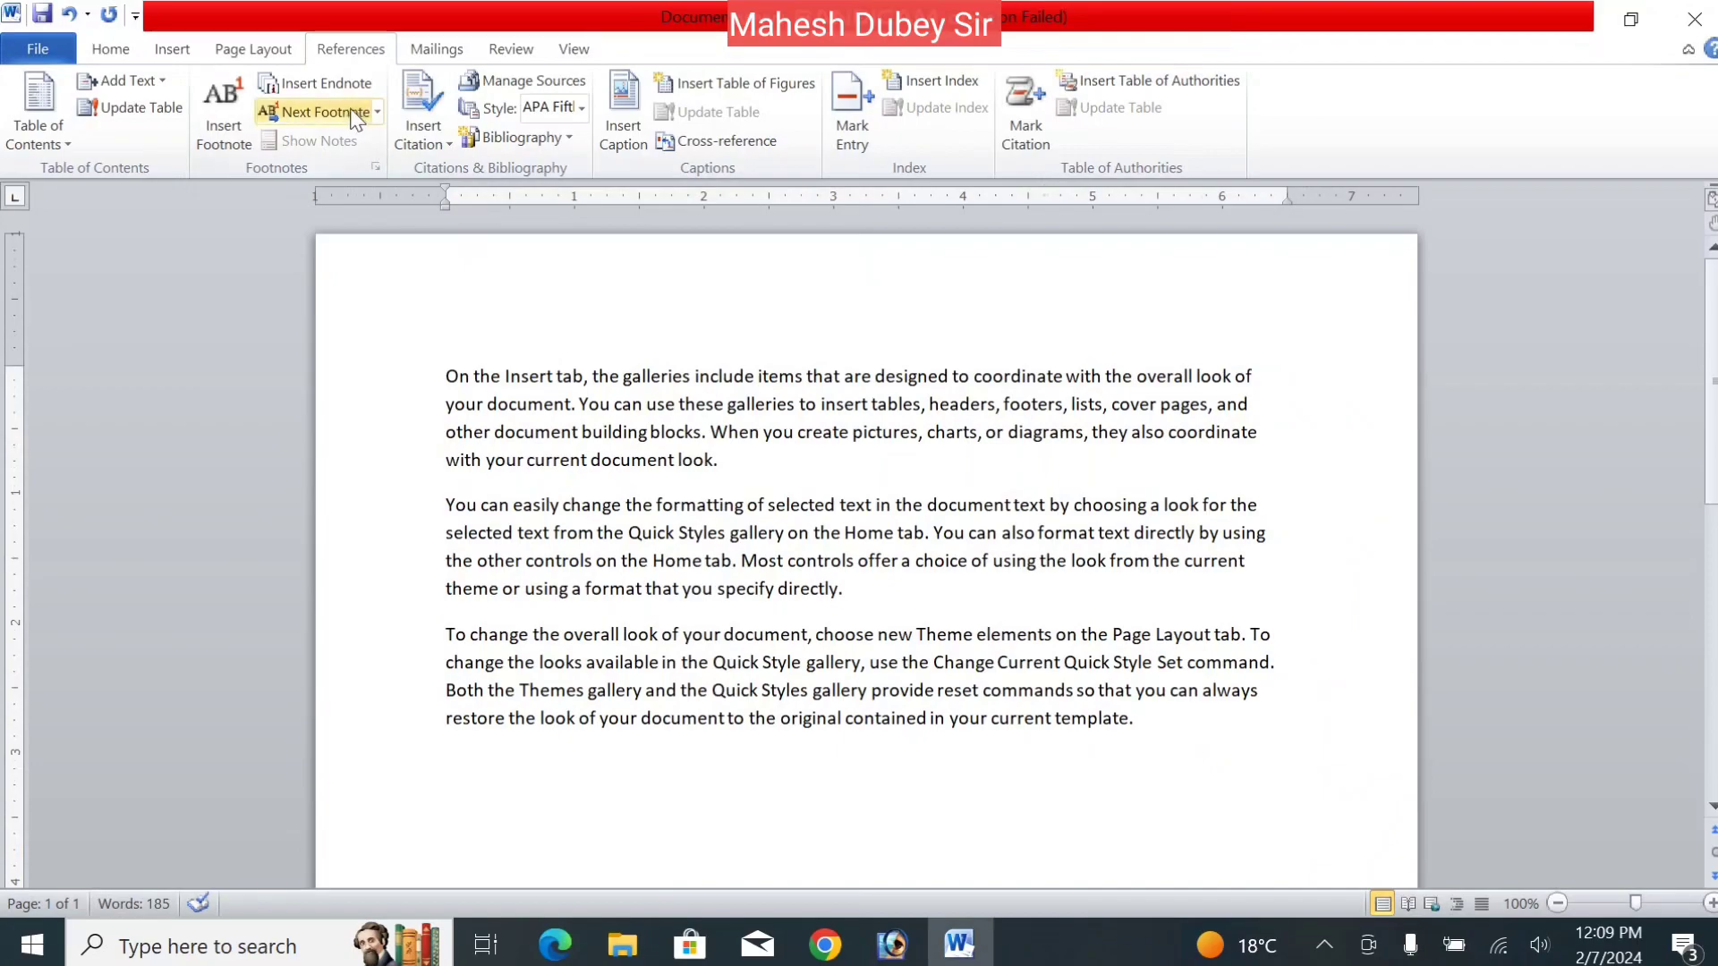
pyautogui.click(331, 88)
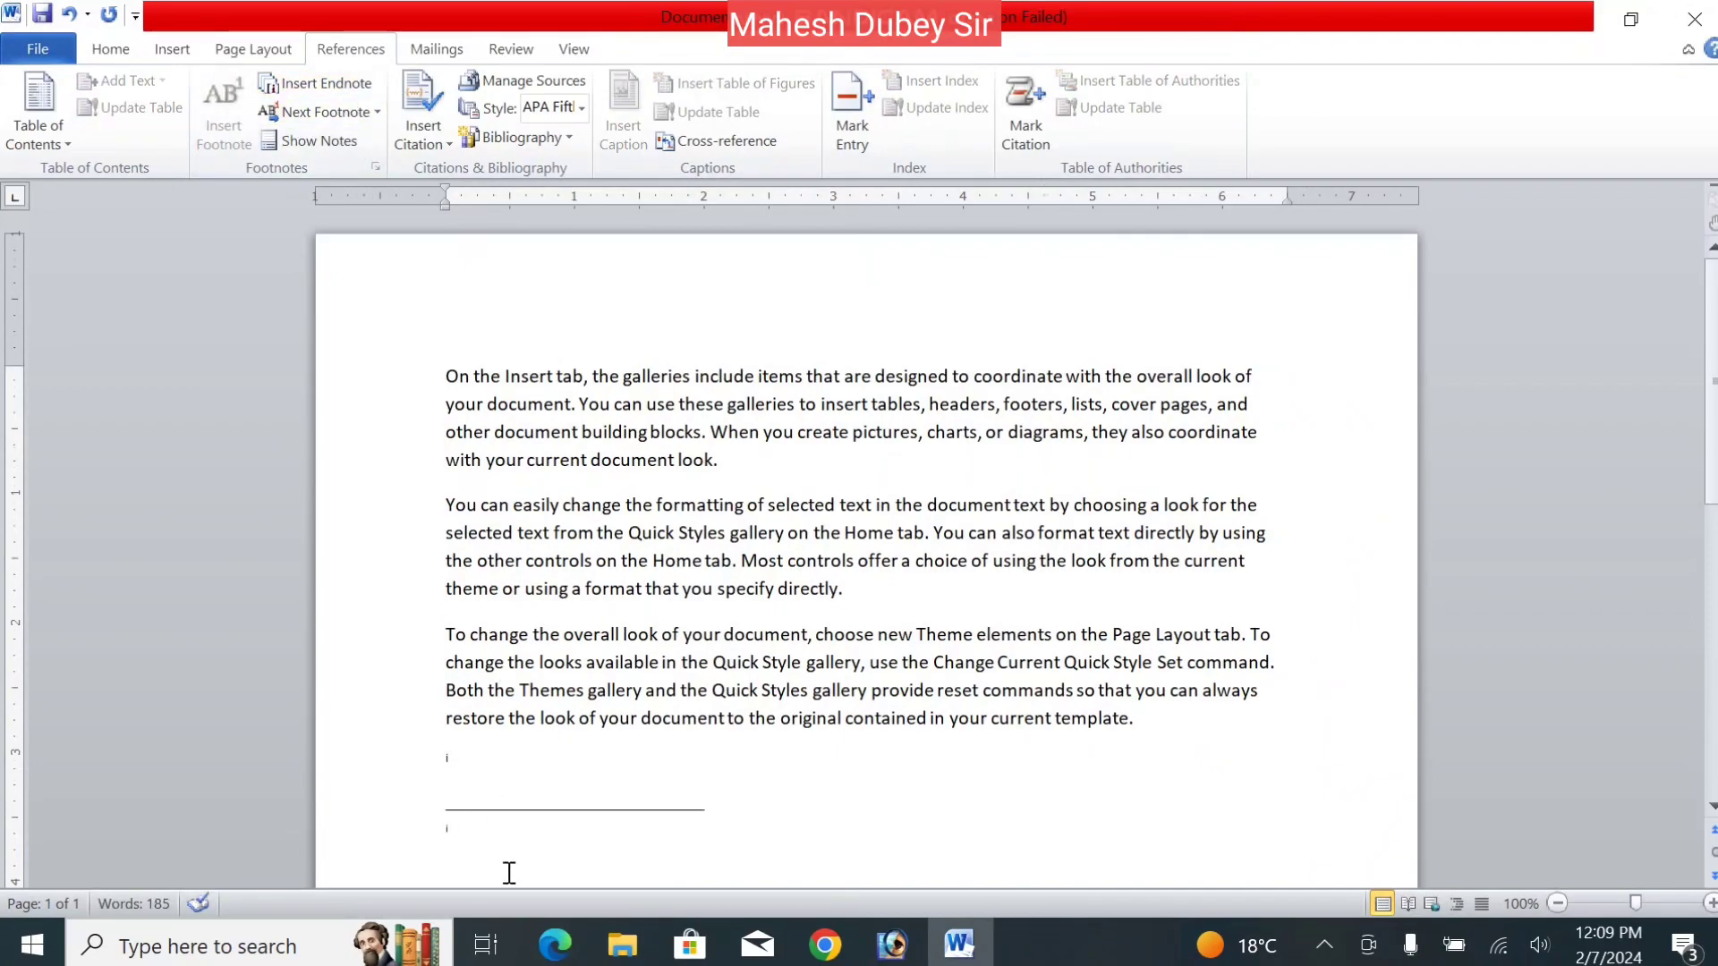
pyautogui.write('topi')
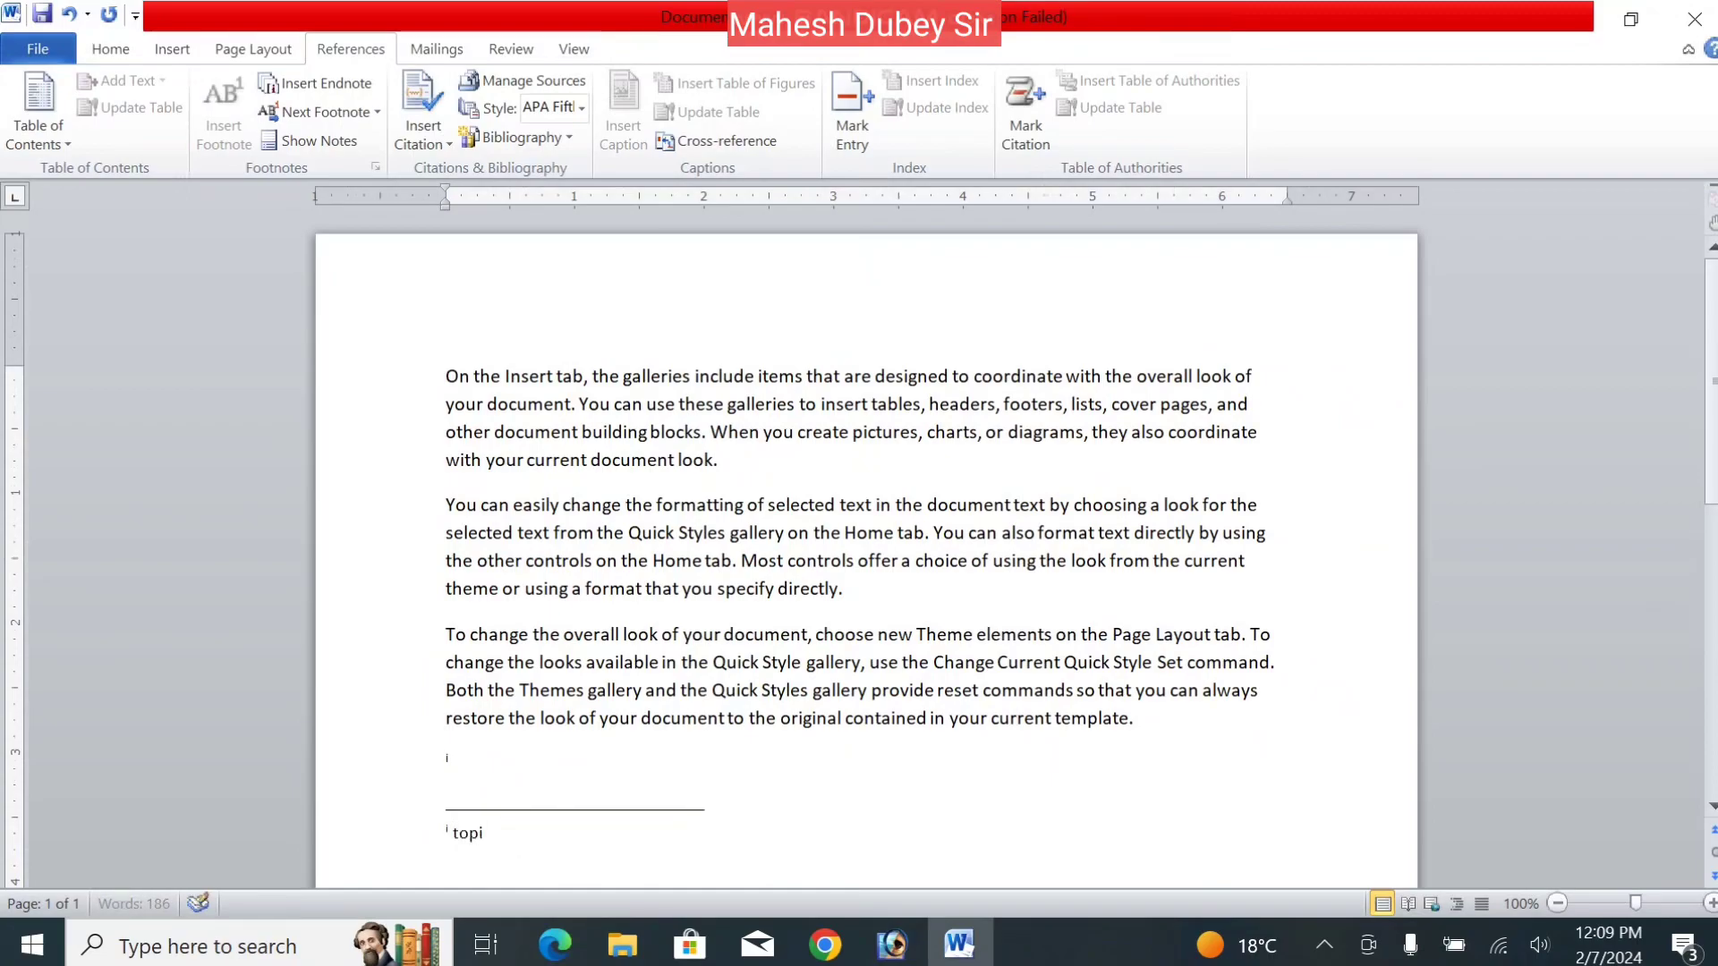
pyautogui.write('c is finish')
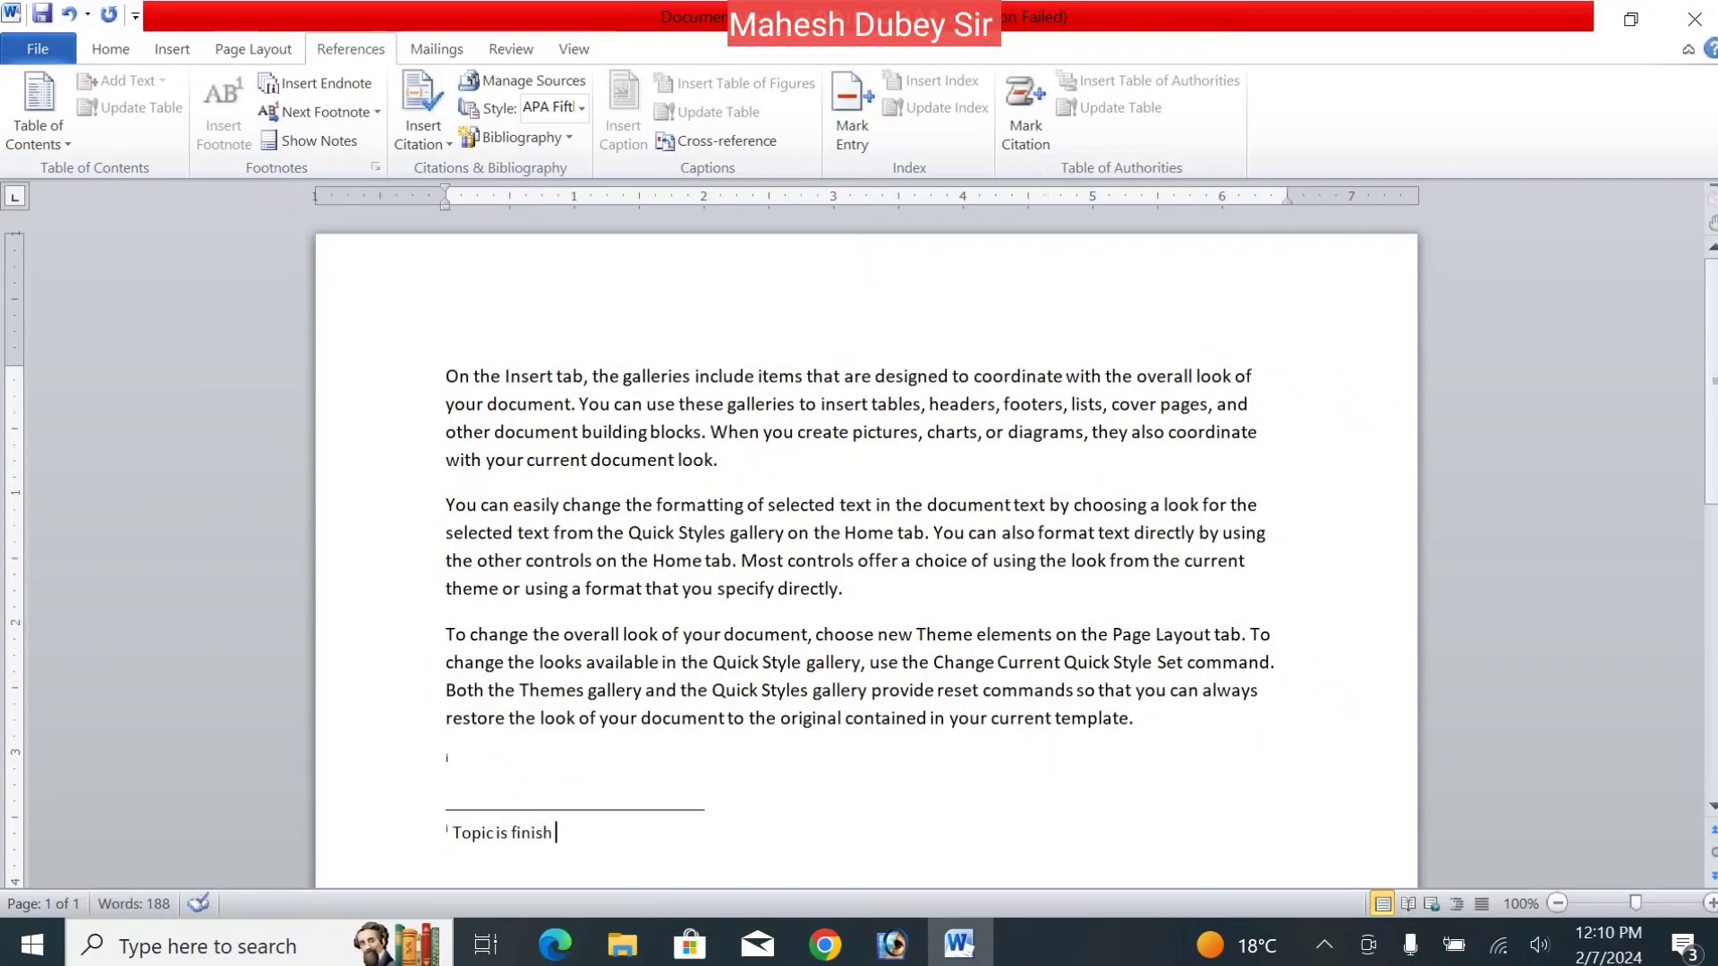
# - Insert a footnote right after the endnote mark with the text "jksfhdskjfhdskj"
pyautogui.click(580, 786)
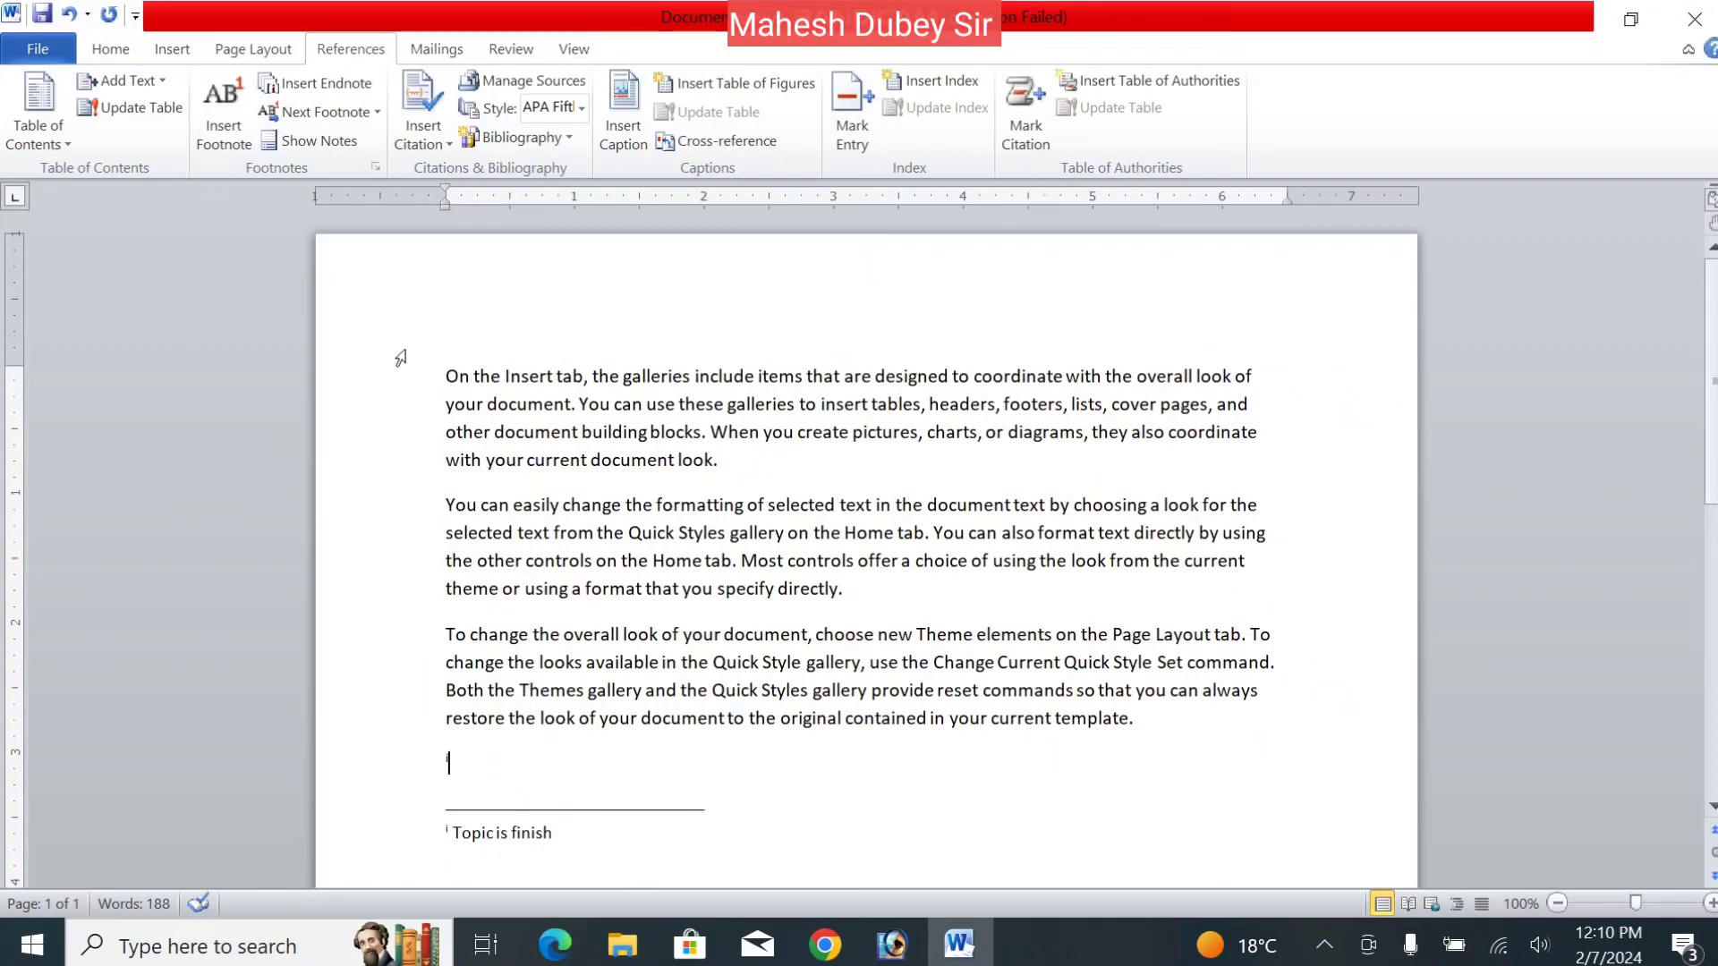
pyautogui.click(209, 99)
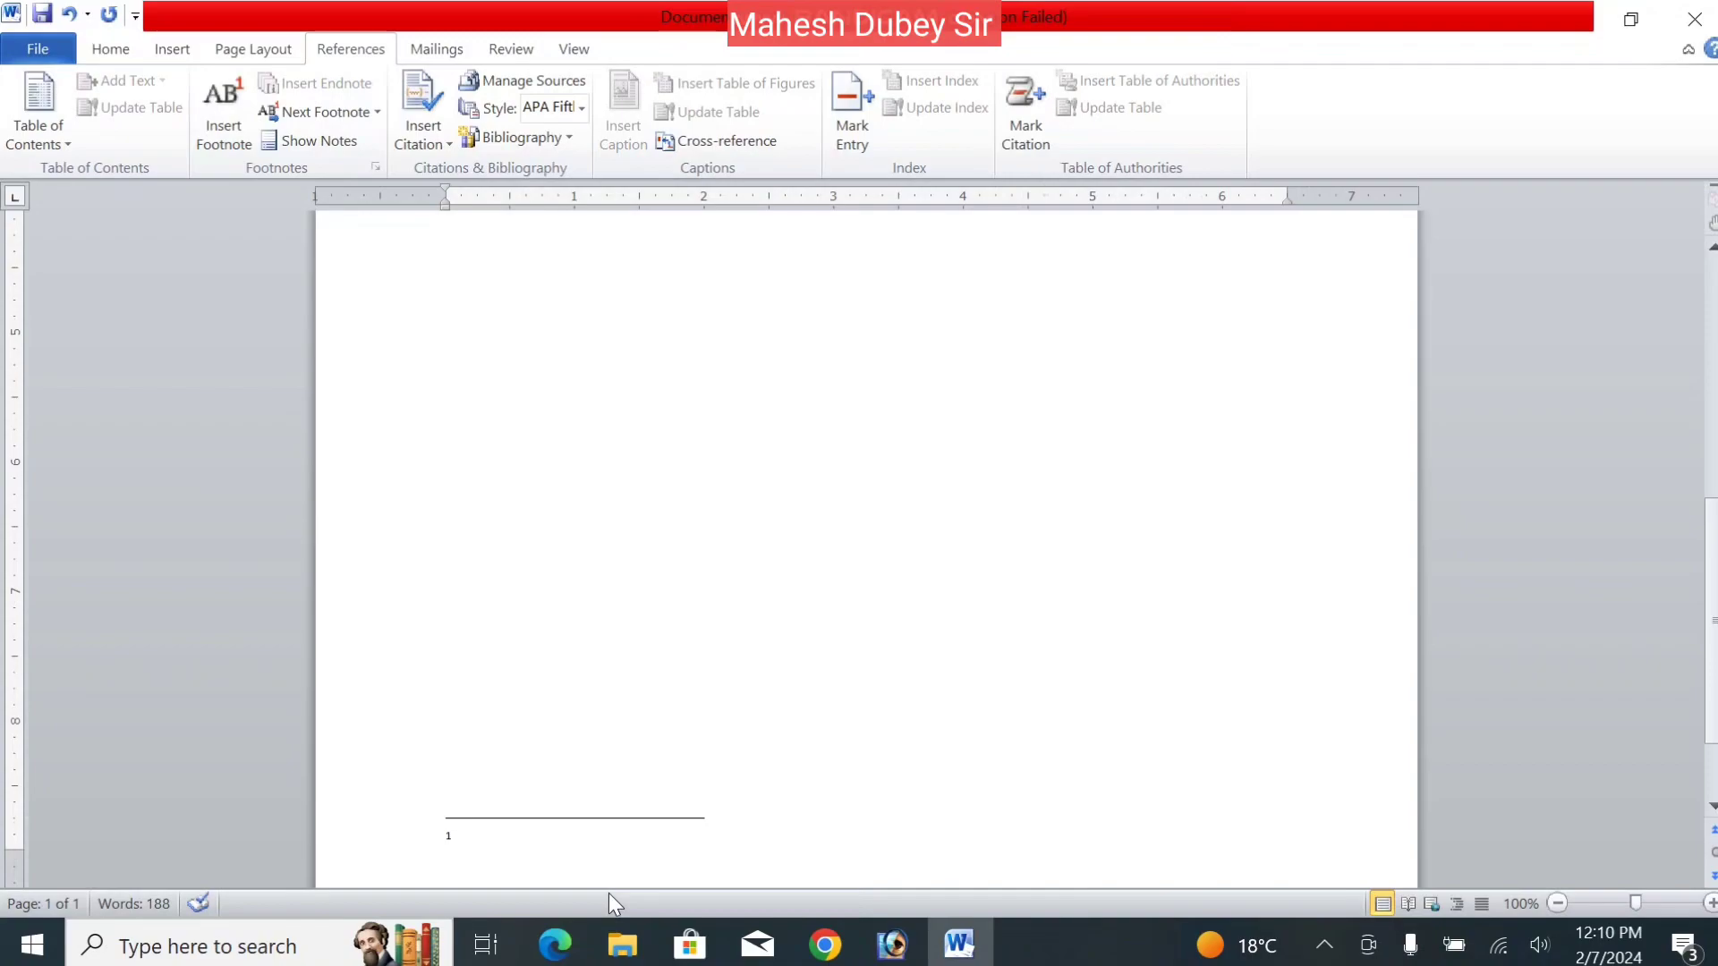
pyautogui.write('jksfhdskjfhdskj')
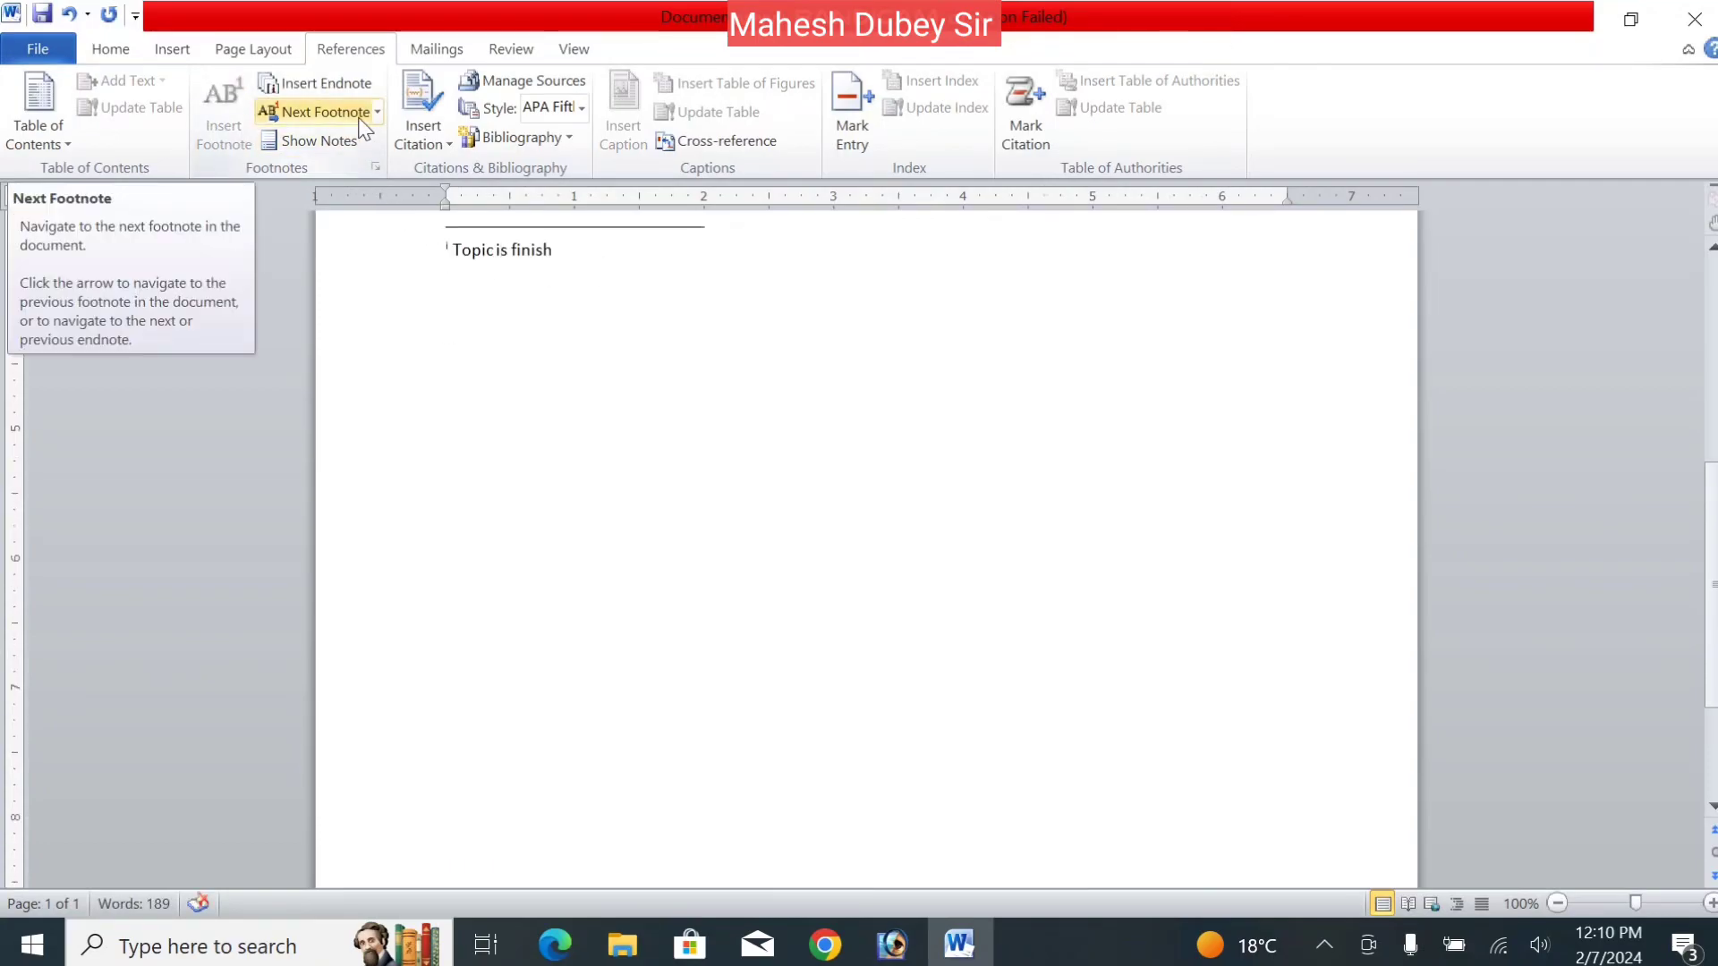
# - Go from the first paragraph to the next footnote's reference mark, and go to the next endnote
pyautogui.scroll(10, 680, 491)
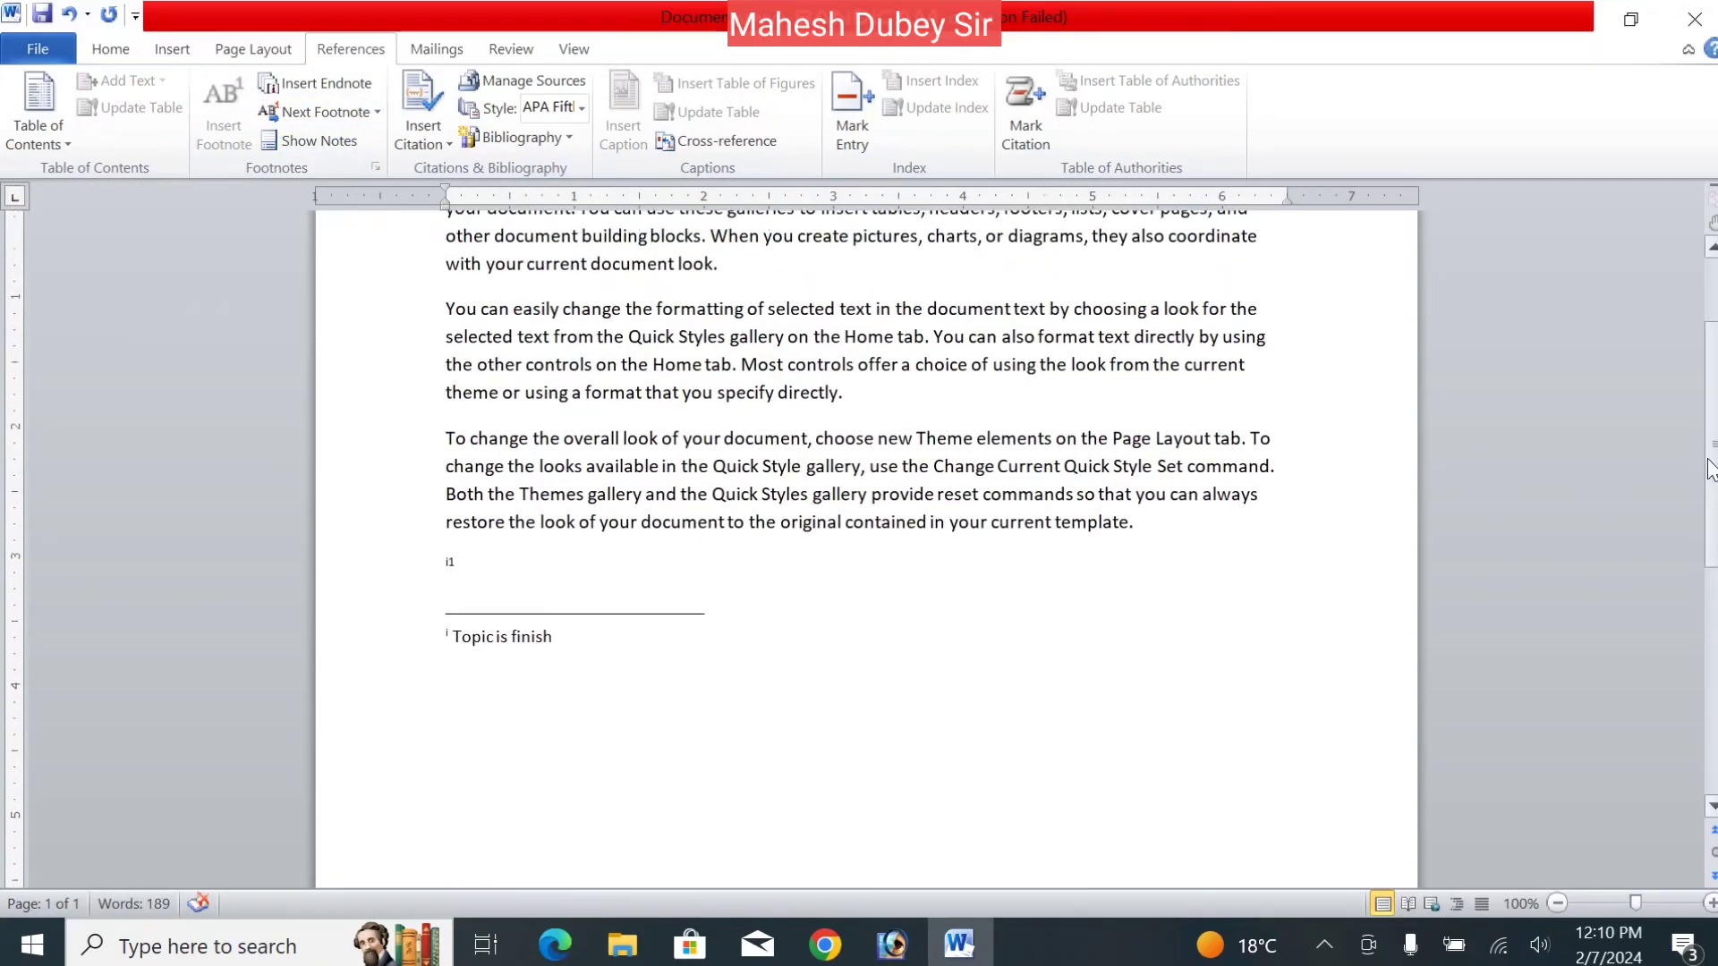
pyautogui.click(678, 460)
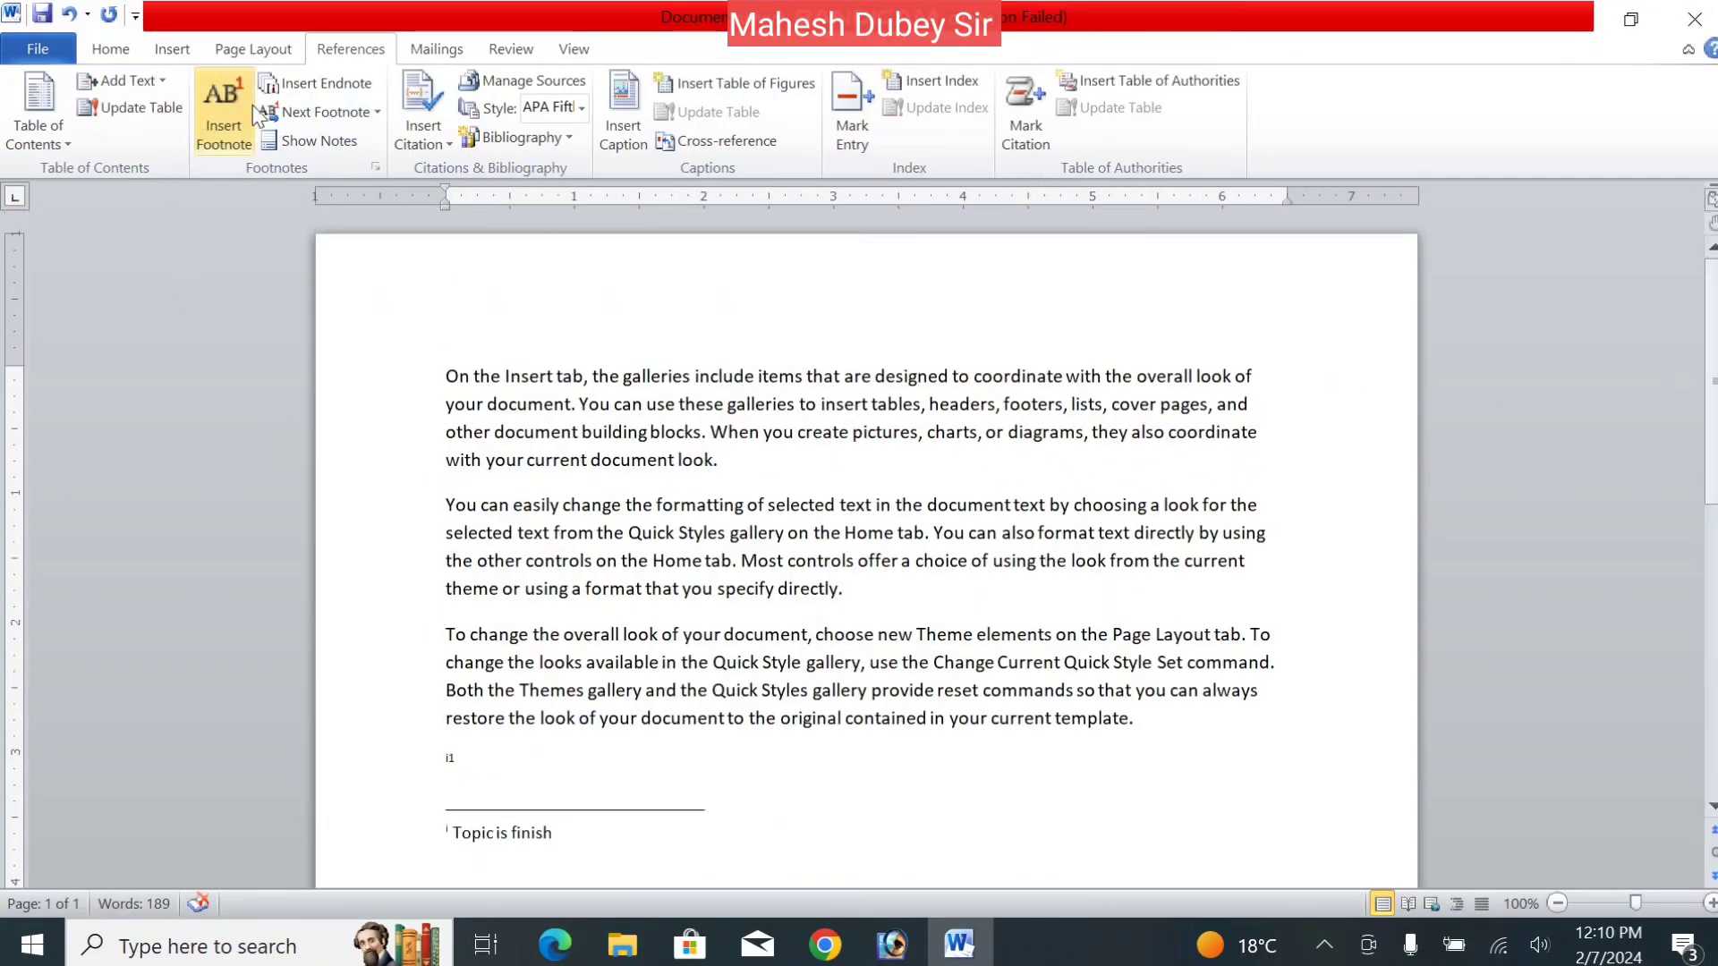
pyautogui.click(341, 122)
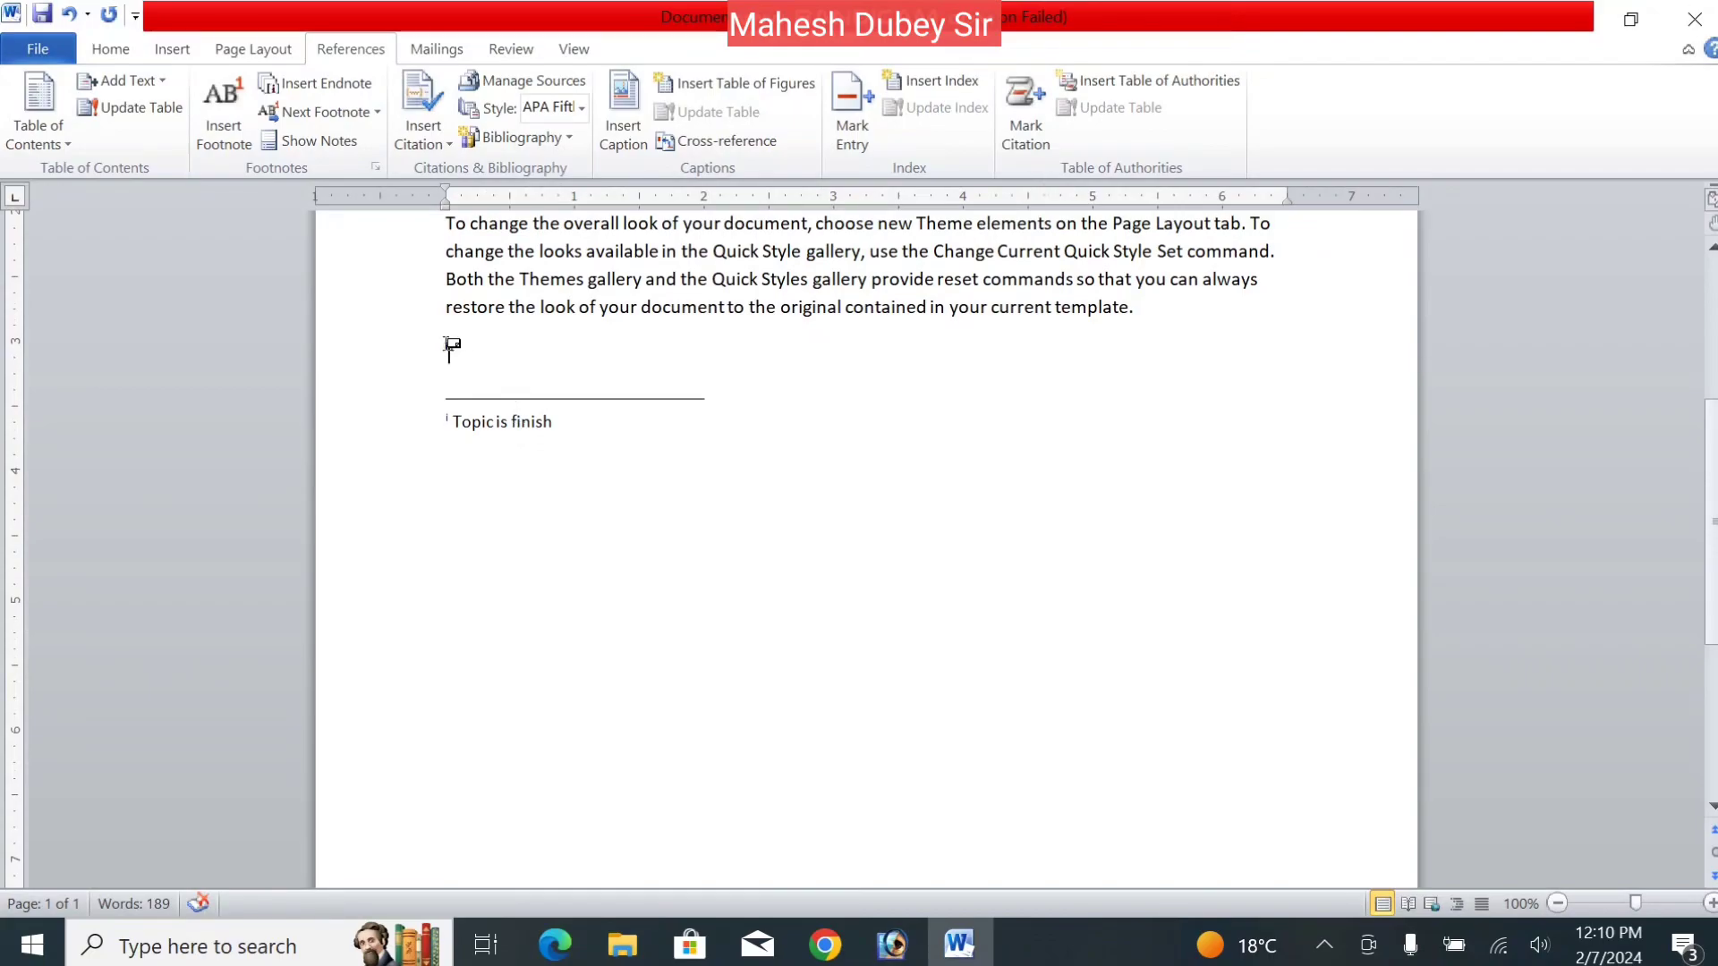
pyautogui.moveTo(452, 344)
pyautogui.click(379, 112)
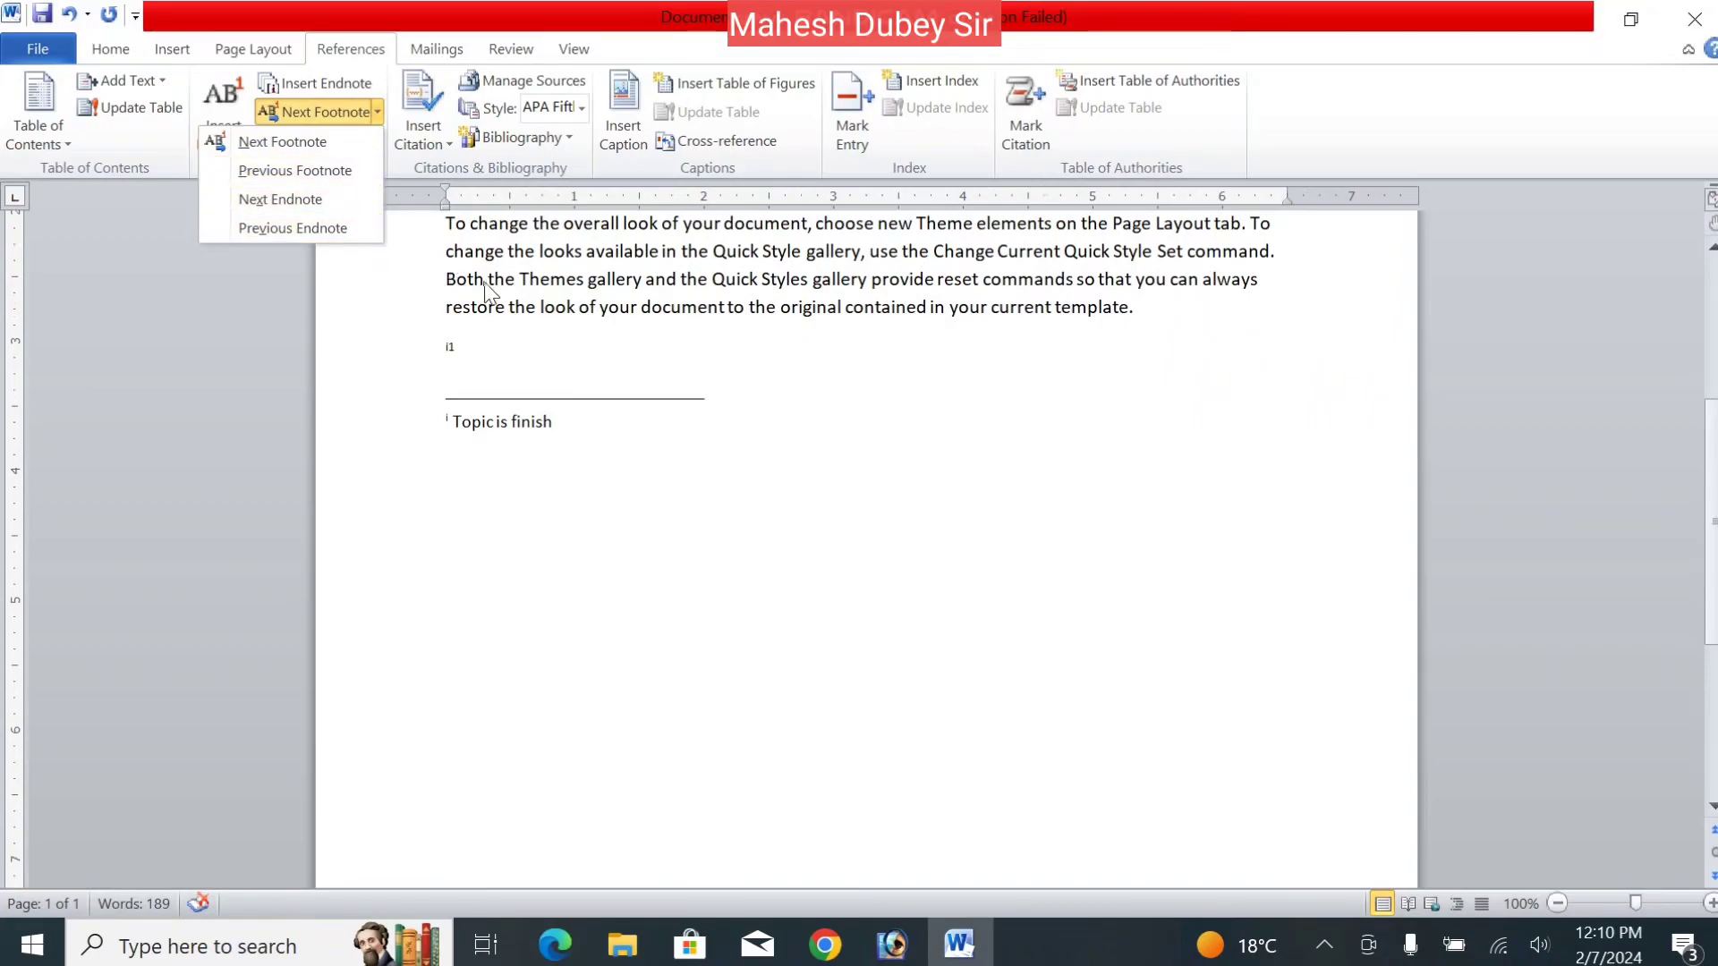
pyautogui.click(319, 202)
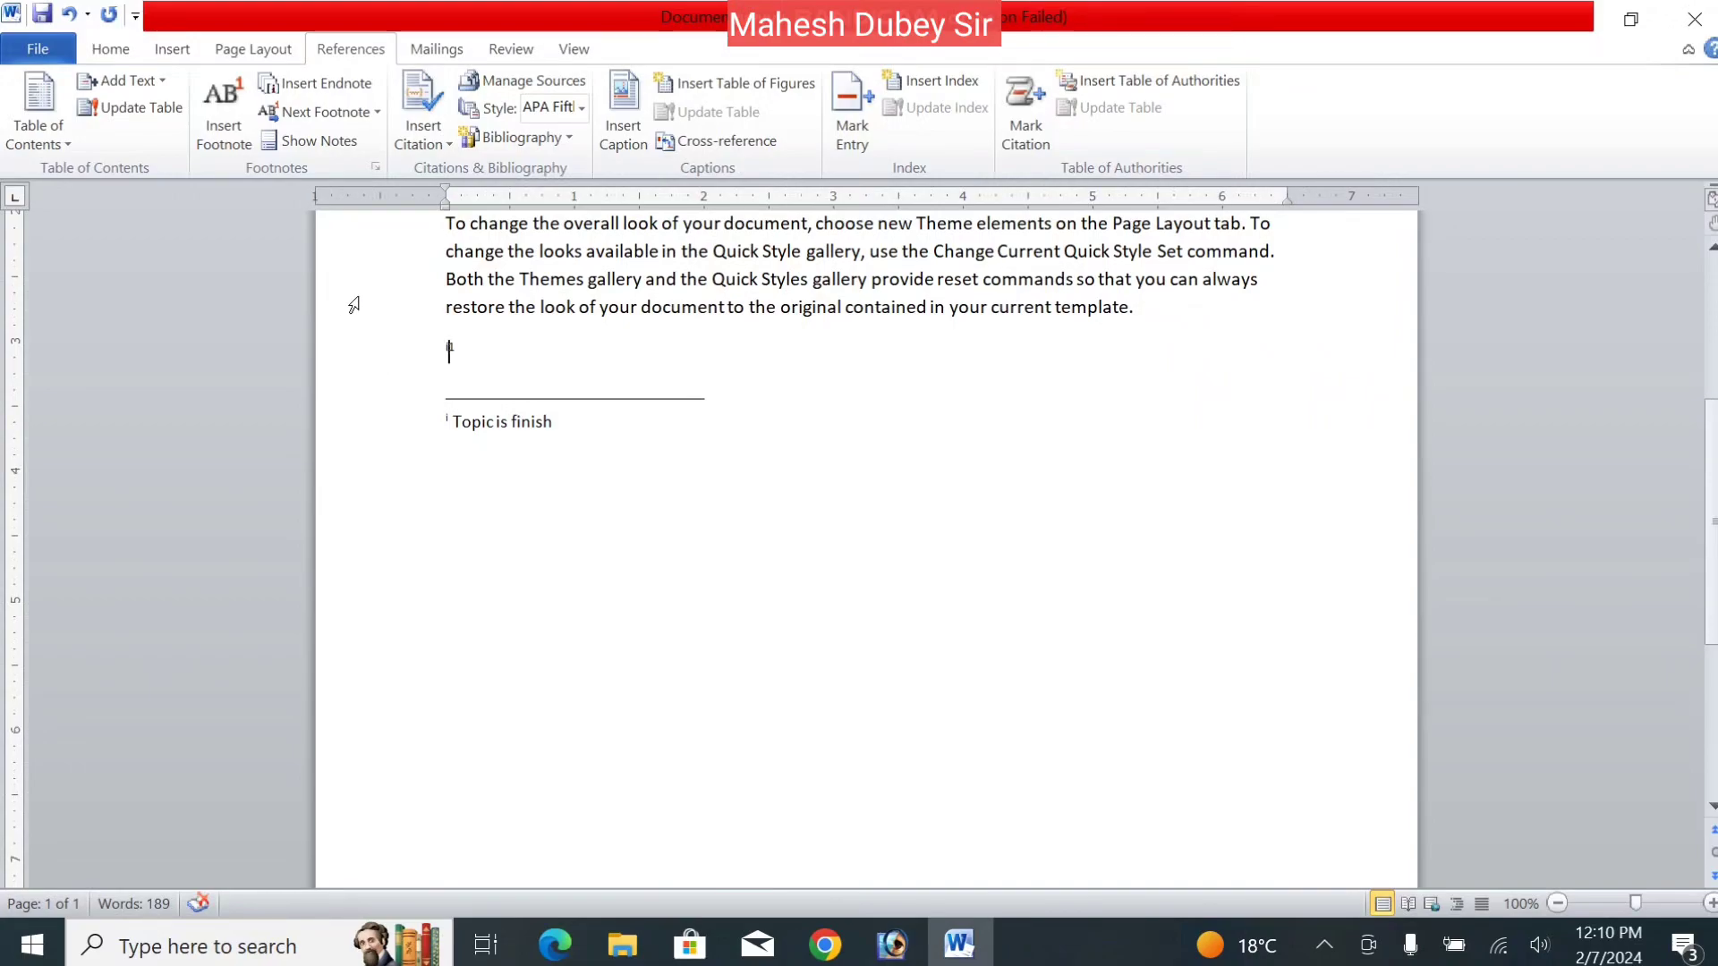
# - View the footnote area using Show Notes, and return to the reference mark in the text
pyautogui.click(327, 136)
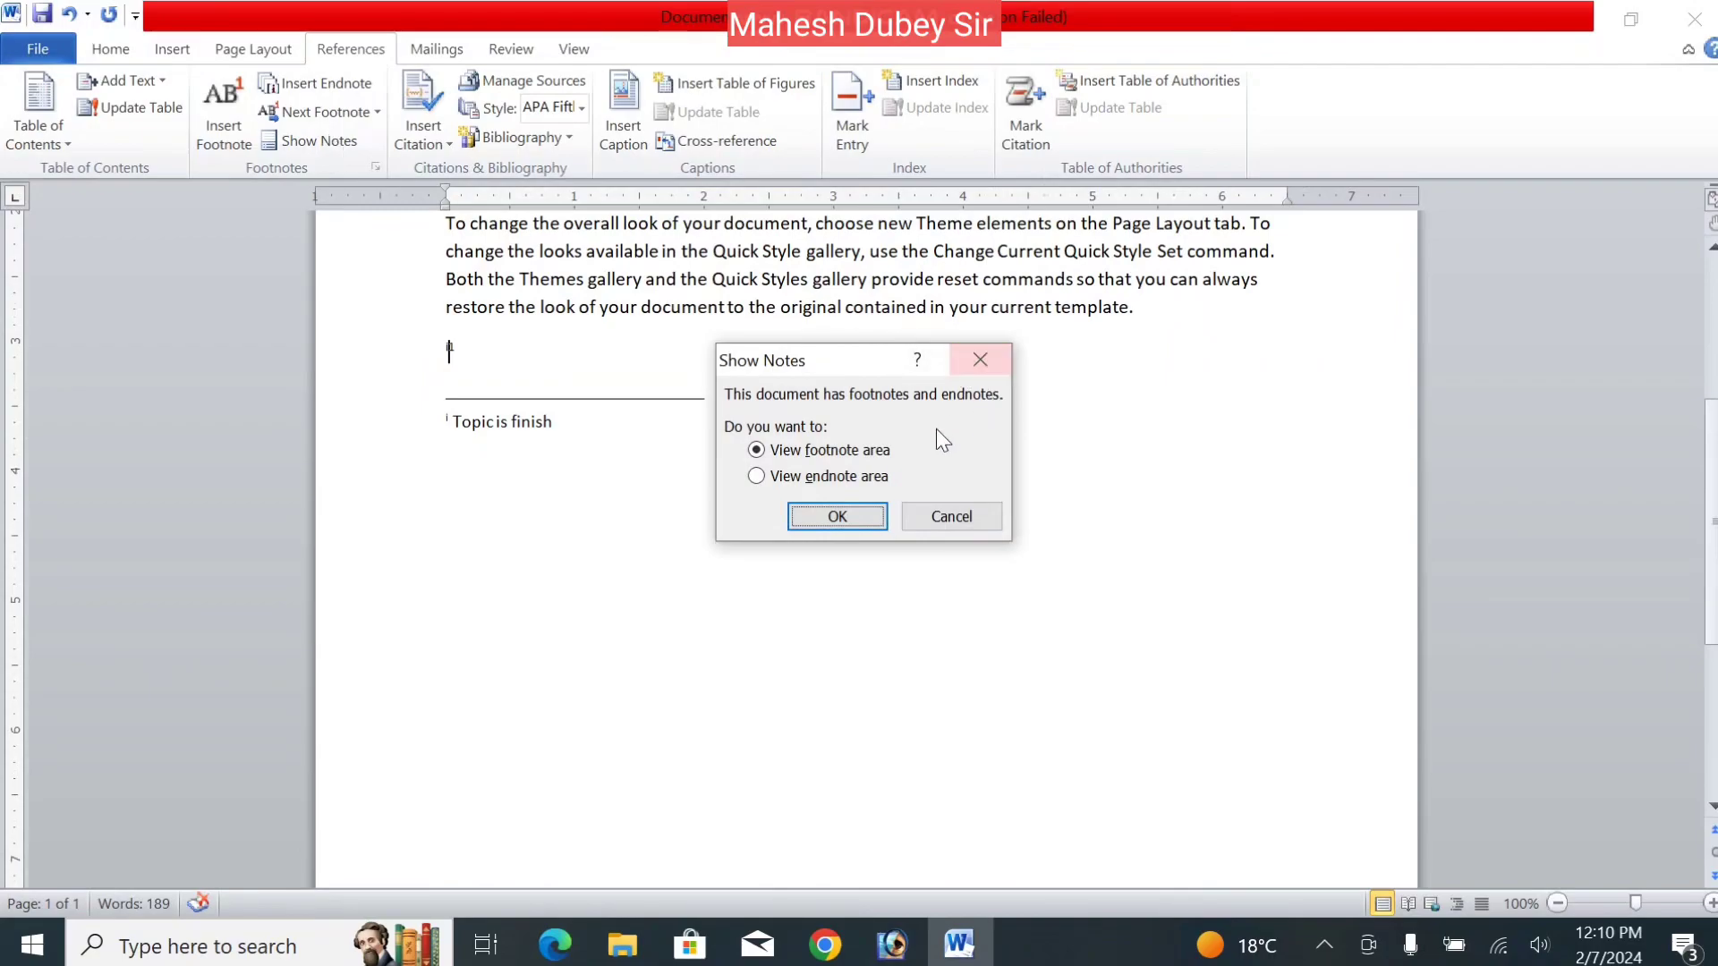
pyautogui.click(870, 477)
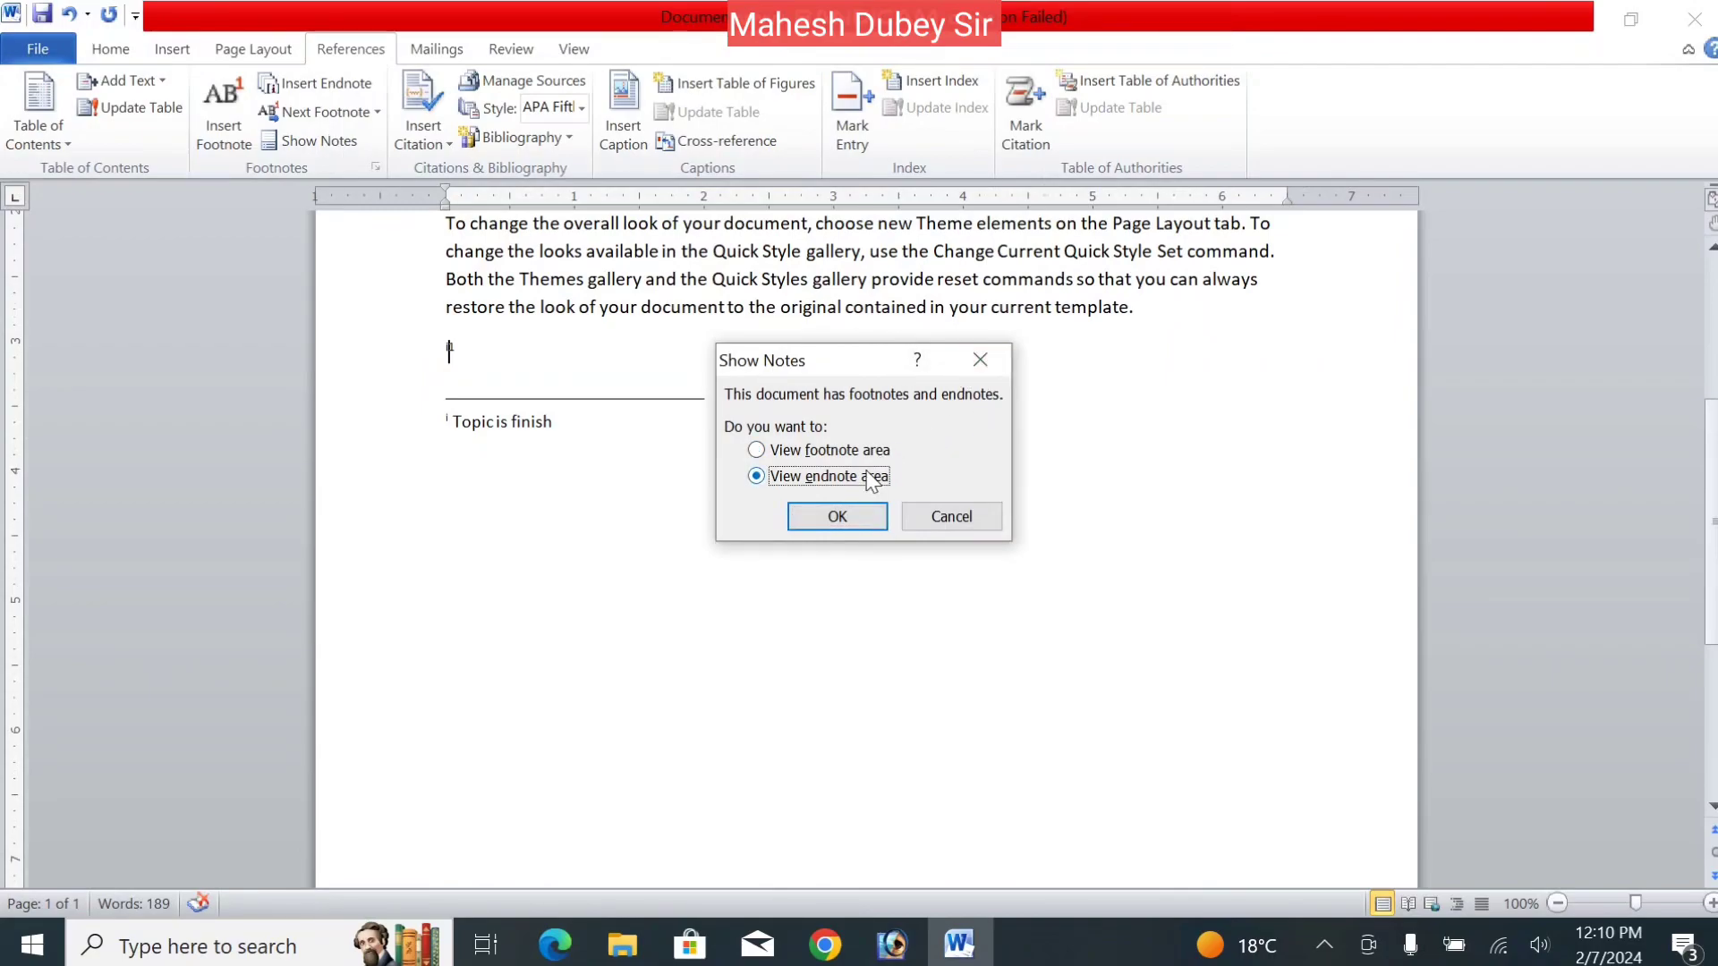
pyautogui.click(850, 452)
pyautogui.click(838, 519)
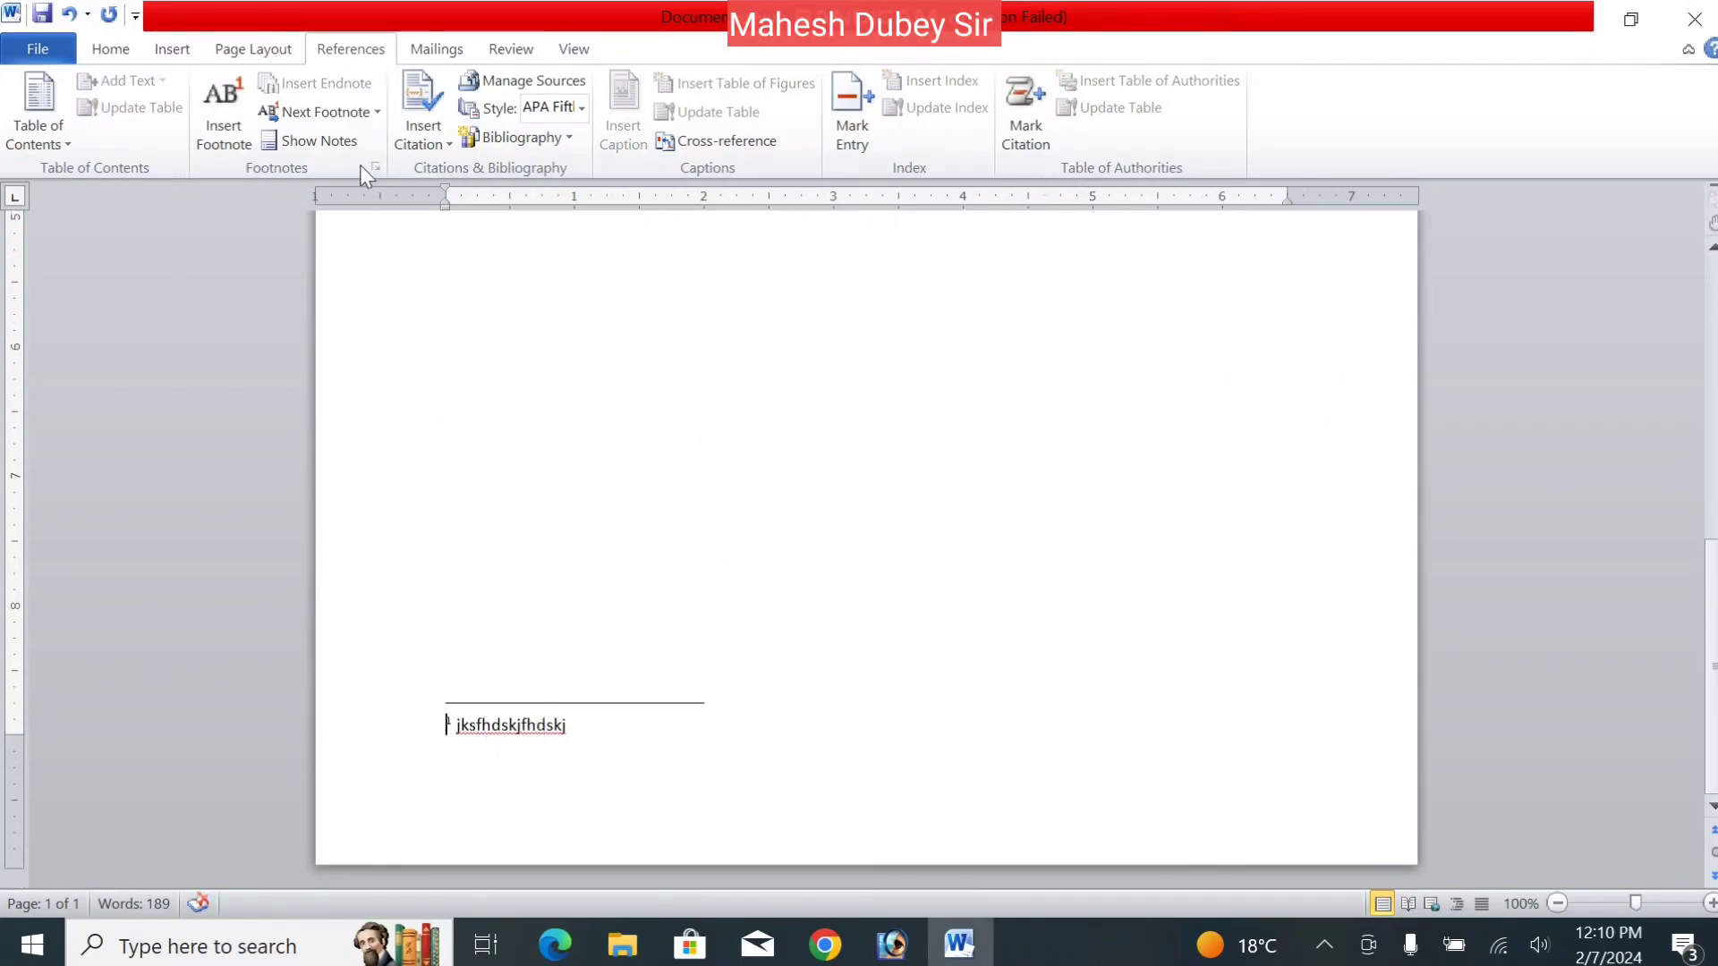
pyautogui.click(340, 147)
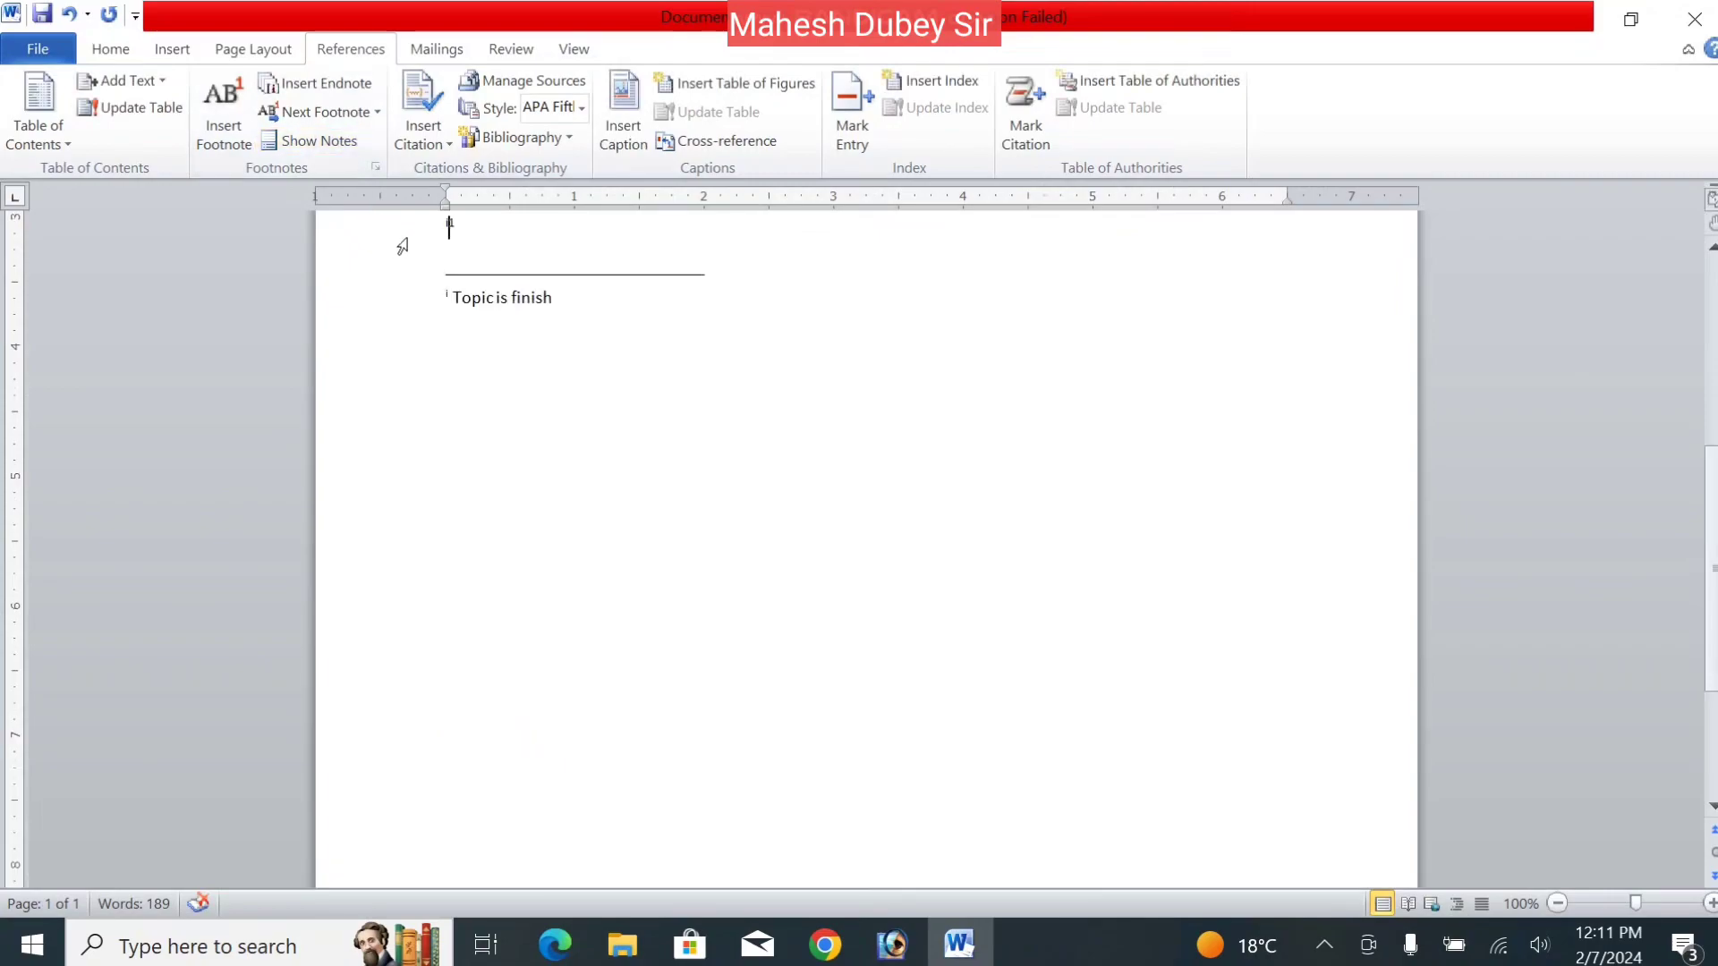
# - View the endnote area using Show Notes
pyautogui.click(338, 148)
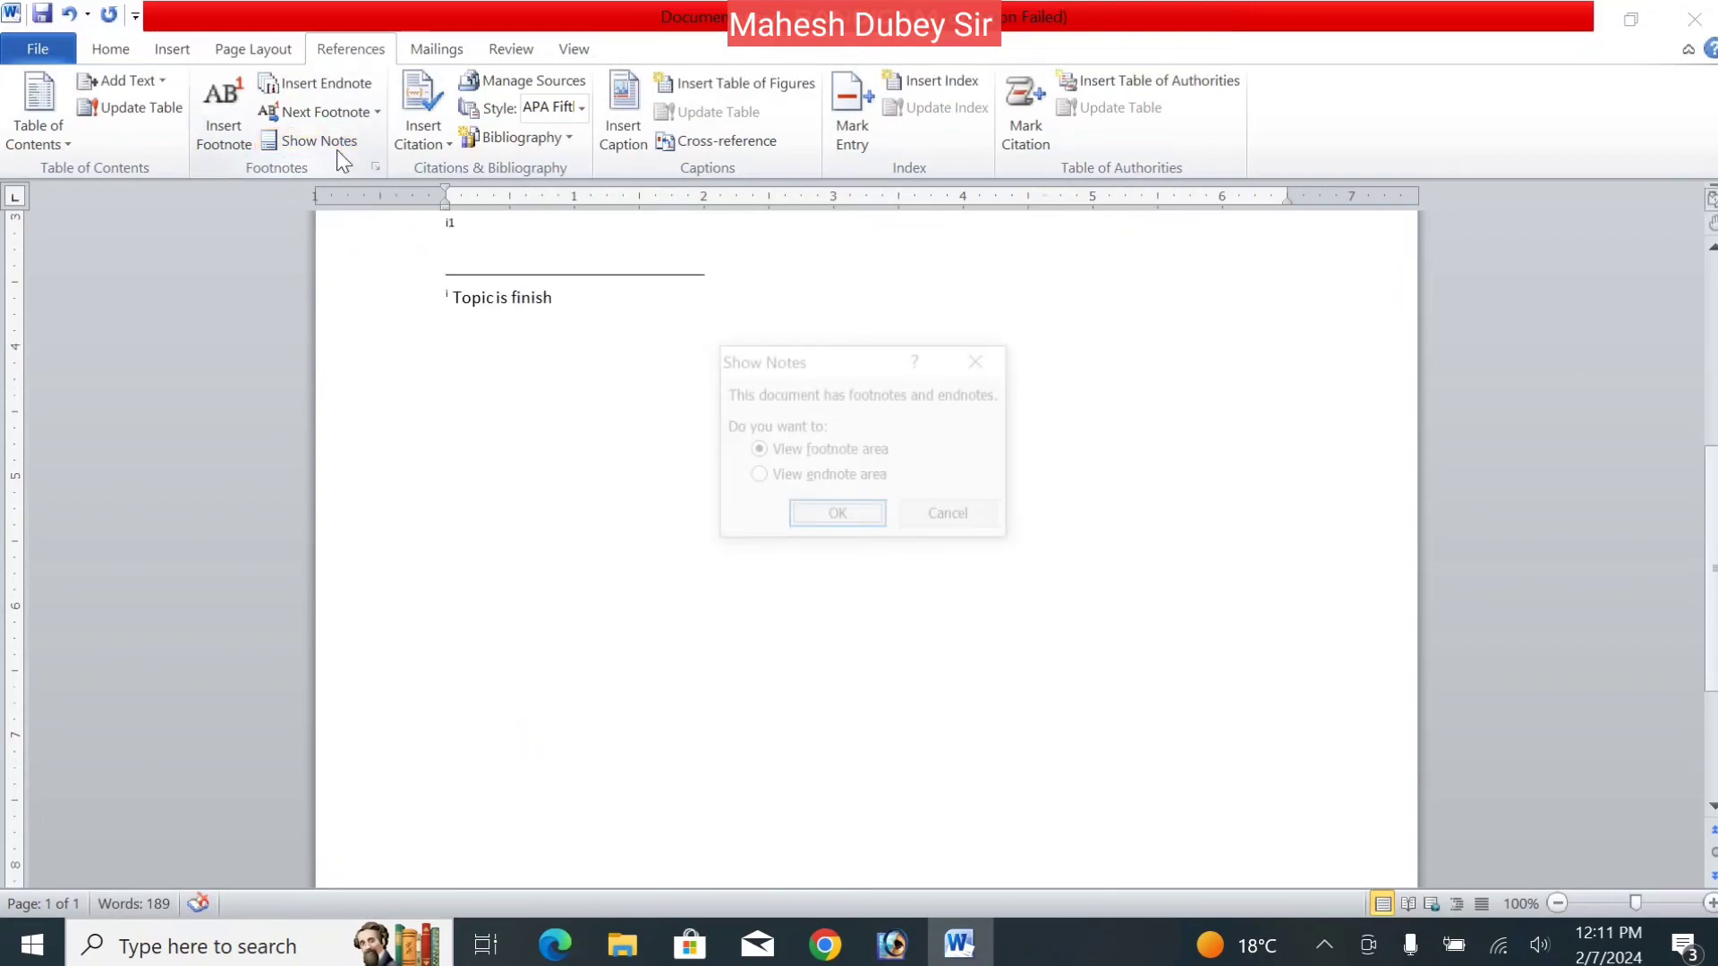
pyautogui.click(756, 476)
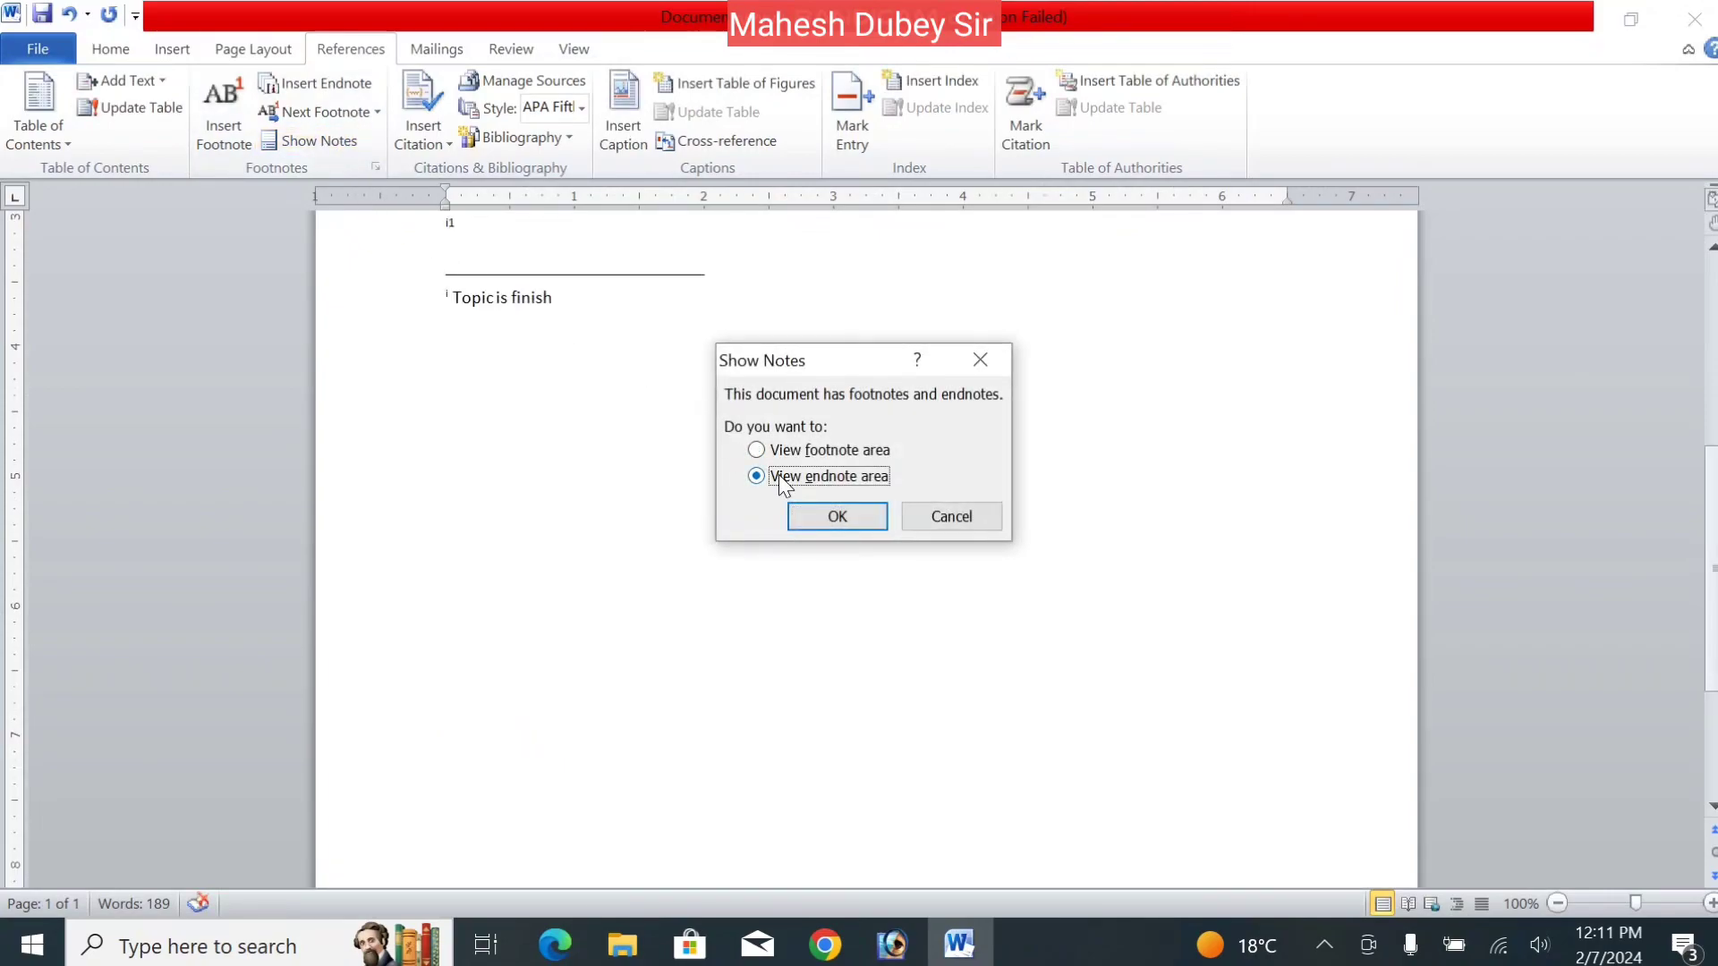
pyautogui.click(828, 516)
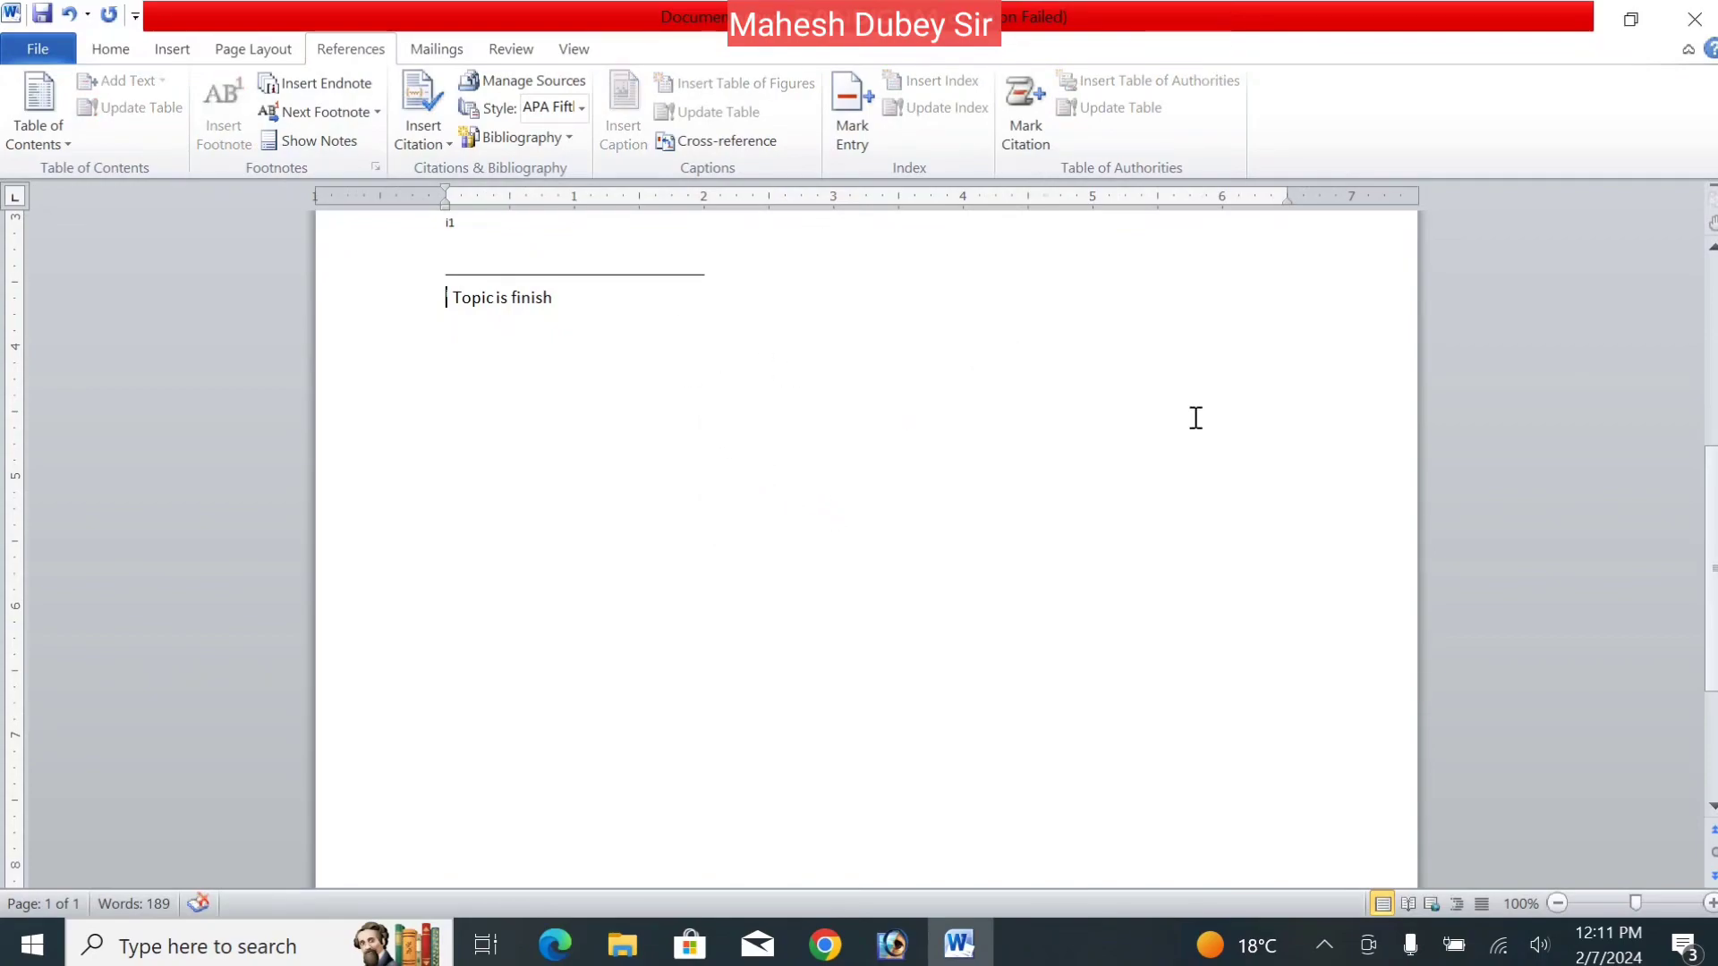
# - Add a run of blank lines below the "Topic is finish" endnote and enter "gjdfhgkdfjghfdkjghdfj" on a line of its own
pyautogui.click(1009, 632)
pyautogui.press('Return')
pyautogui.press('Return')
pyautogui.press('Return')
pyautogui.press('Return')
pyautogui.press('Return')
pyautogui.press('Return')
pyautogui.press('Return')
pyautogui.press('Return')
pyautogui.press('Return')
pyautogui.press('Return')
pyautogui.press('Return')
pyautogui.press('Return')
pyautogui.press('Return')
pyautogui.press('Return')
pyautogui.press('Return')
pyautogui.press('Return')
pyautogui.press('Return')
pyautogui.press('Return')
pyautogui.press('Return')
pyautogui.press('Return')
pyautogui.write('gjdfhgkdfjghfdkjghdfj')
pyautogui.press('Return')
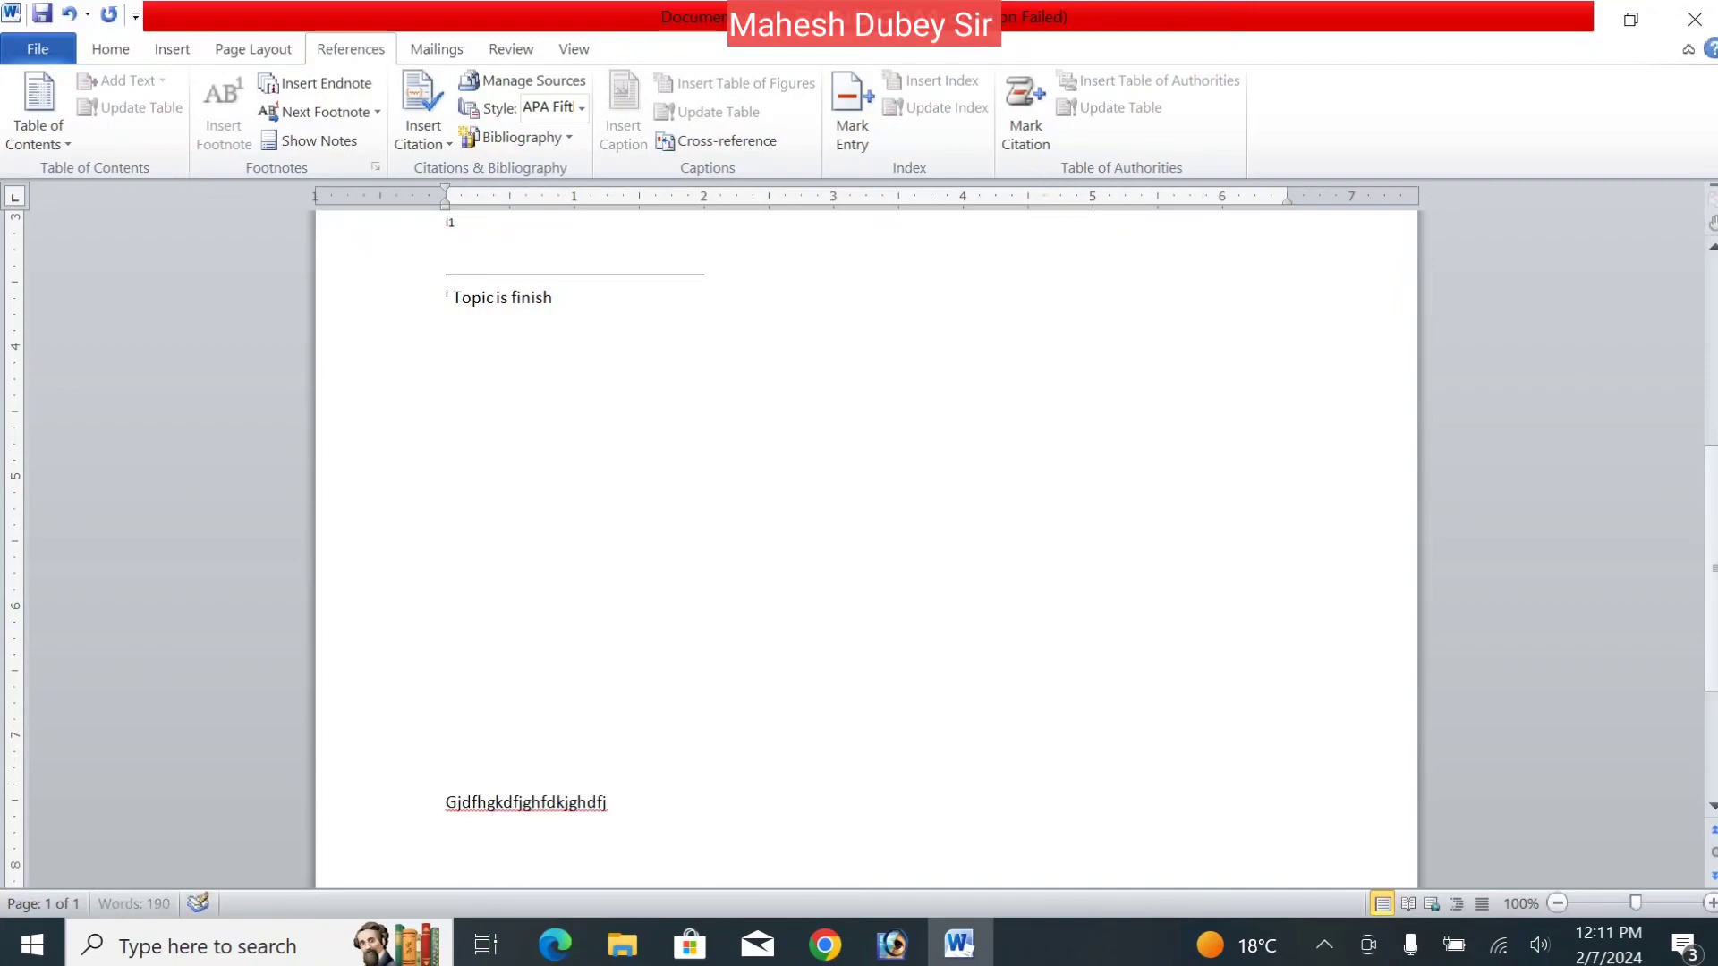
# - Try to insert another endnote from within the endnote area and enter the text "rfewgfdgfd"
pyautogui.click(335, 86)
pyautogui.click(336, 85)
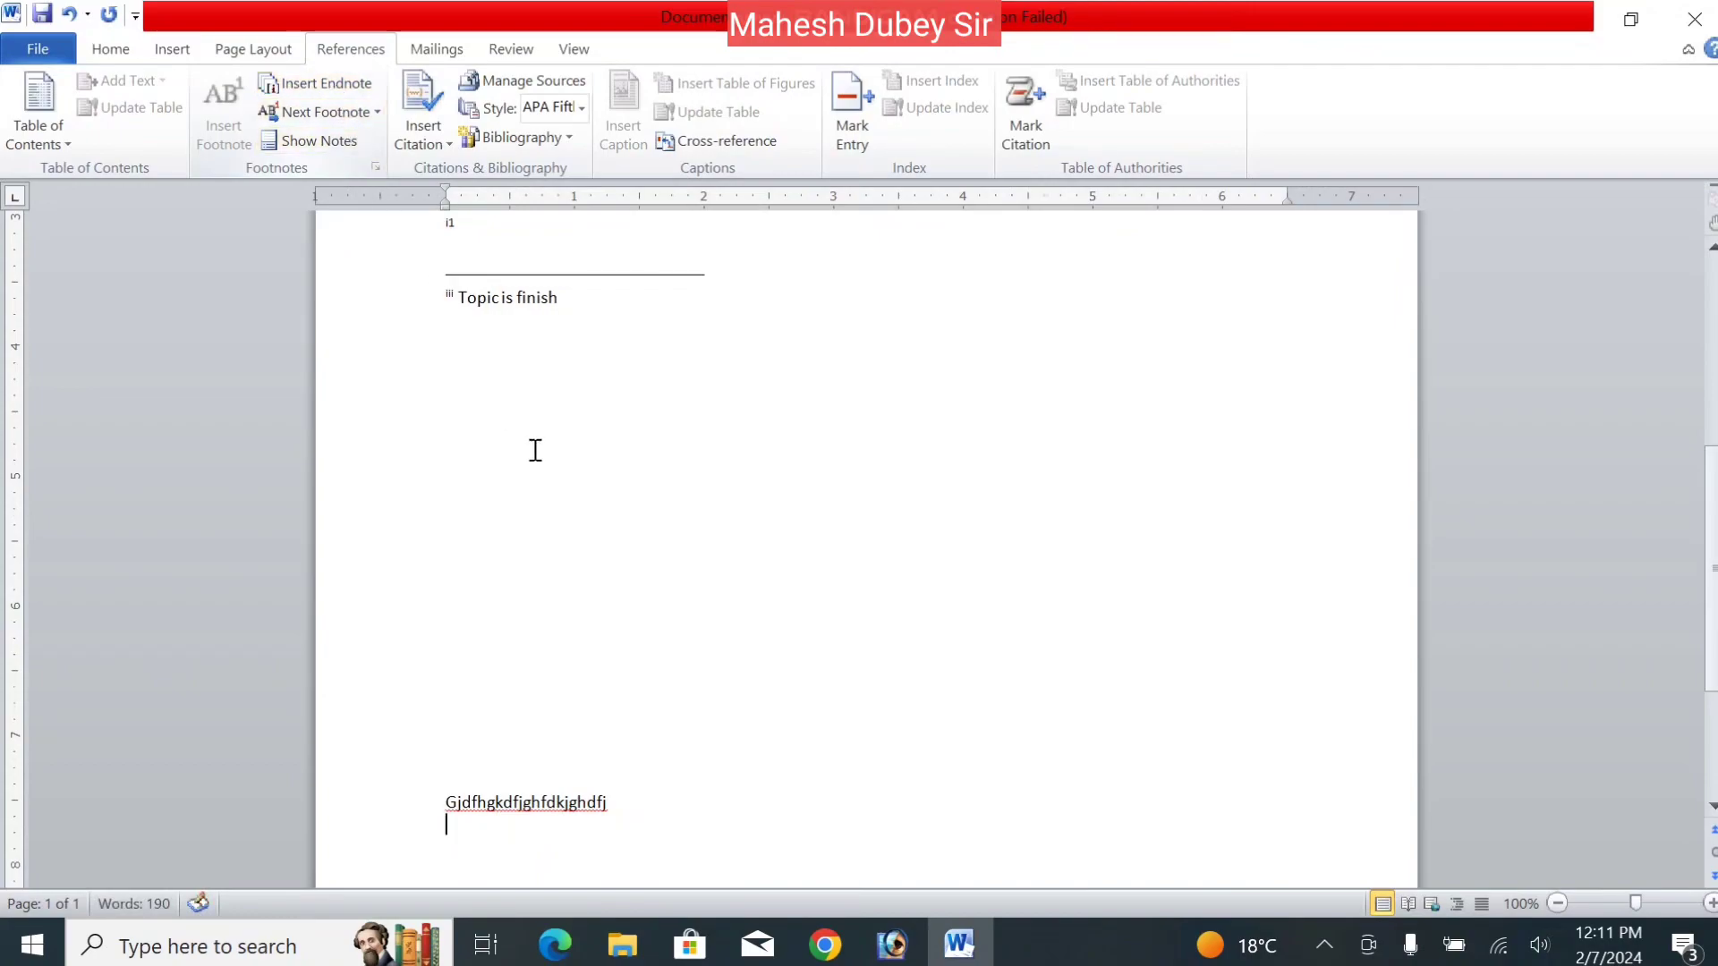
pyautogui.write('rfewgfdgfd')
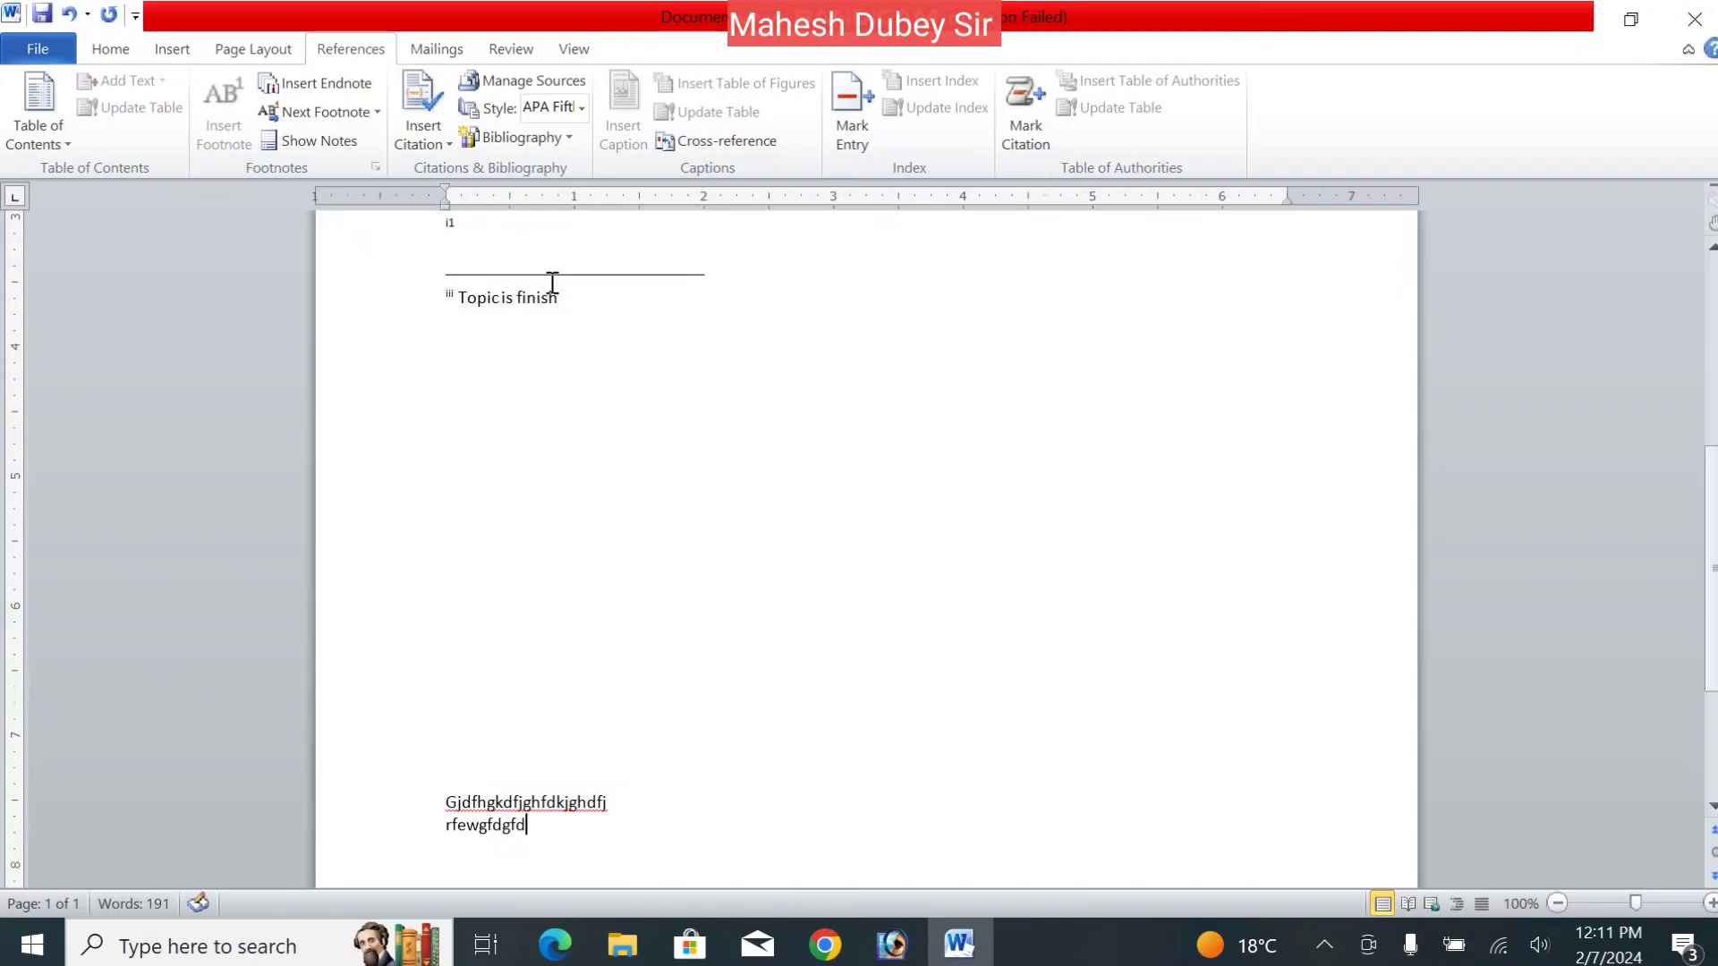
# - Go from the endnote text to the next footnote's reference mark, and view the notes at the end of the page
pyautogui.click(571, 311)
pyautogui.click(349, 121)
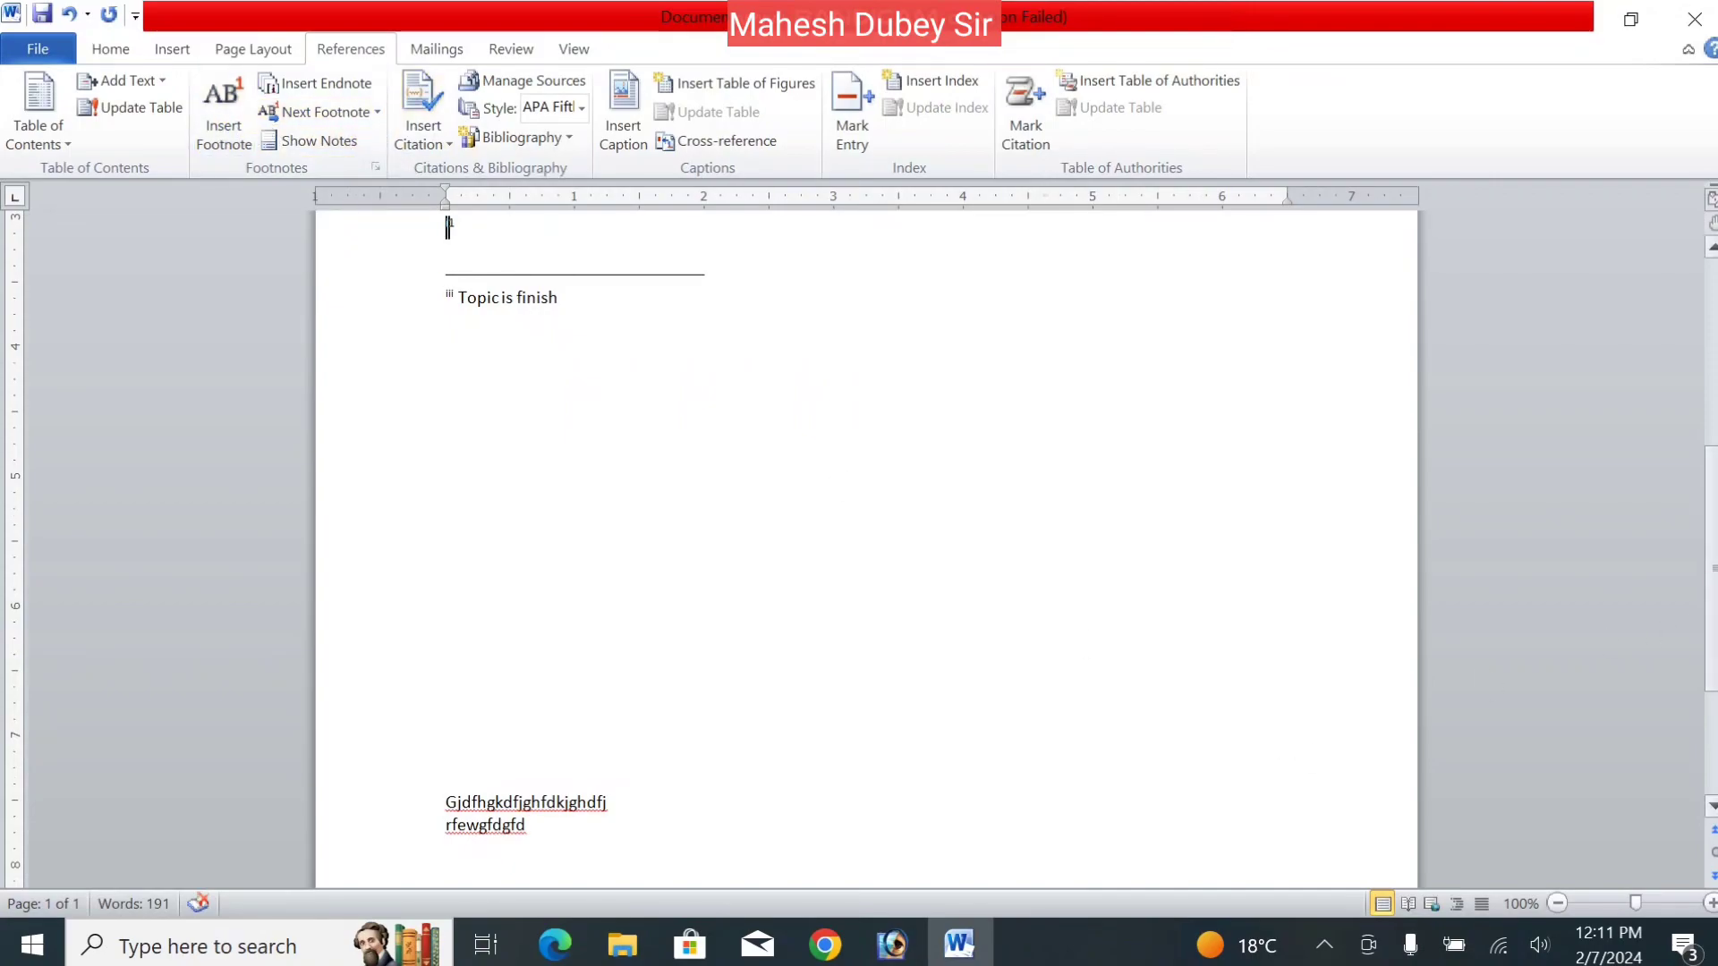
pyautogui.scroll(-3, 1690, 789)
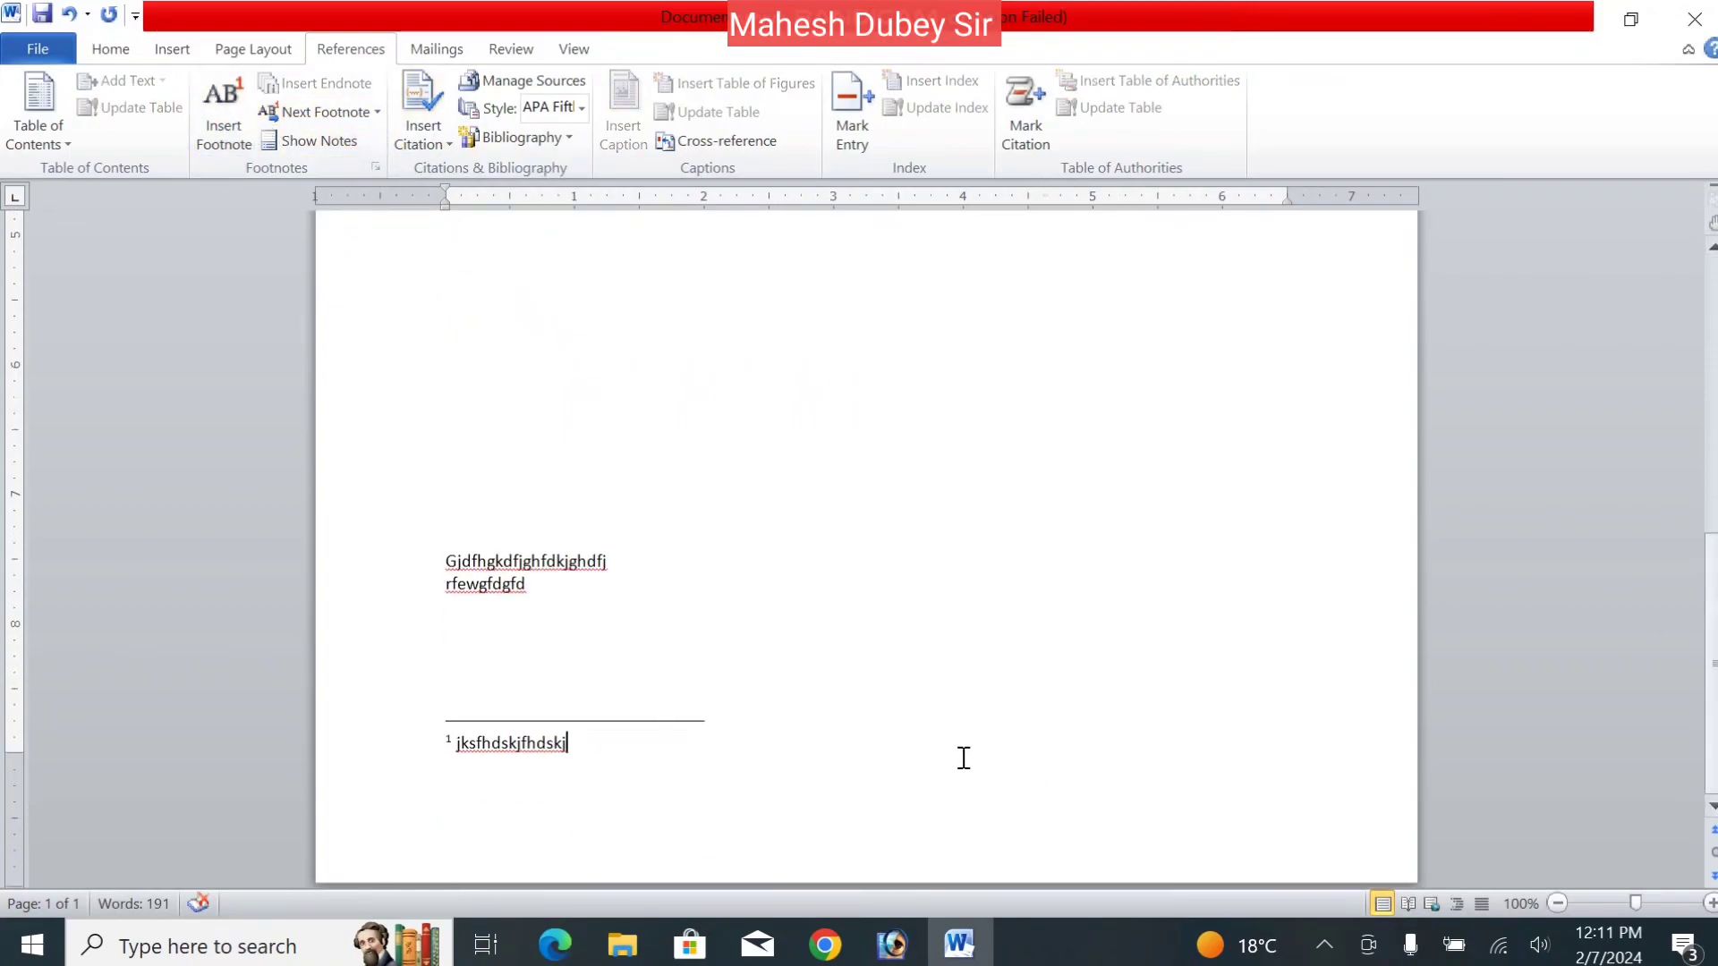
# - Try to start a new page from the notes area and enter "rergregff" there
pyautogui.press('Return')
pyautogui.hotkey('ctrl', 'Return')
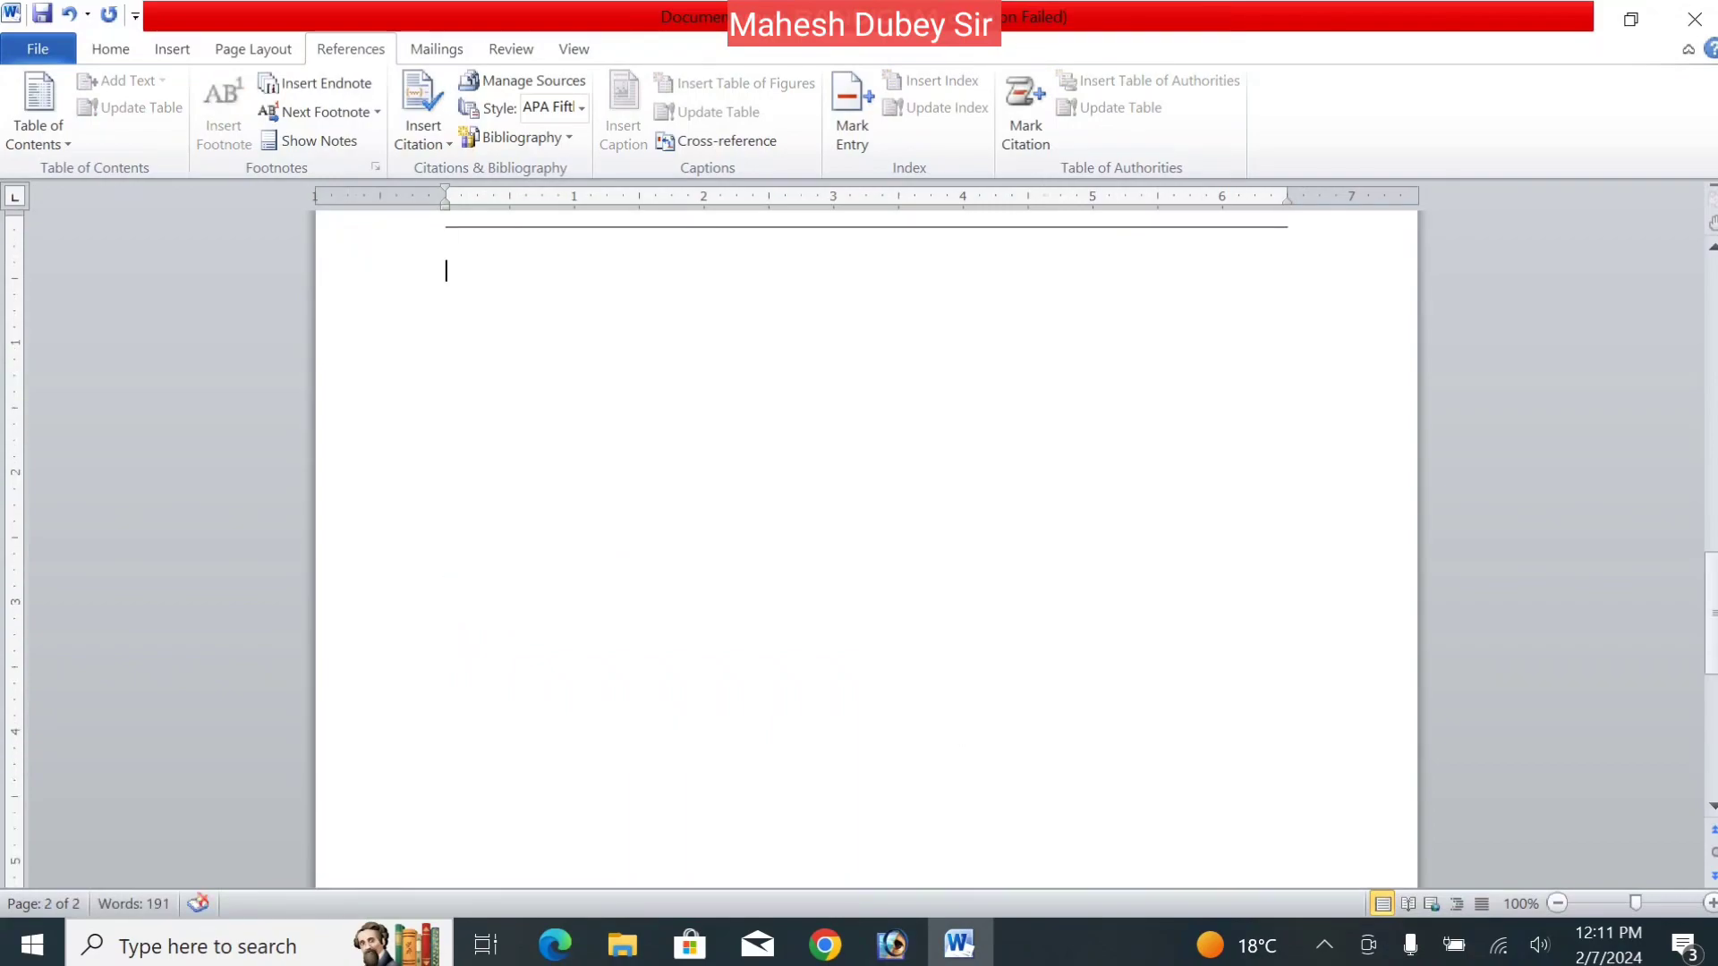
pyautogui.write('rergregff')
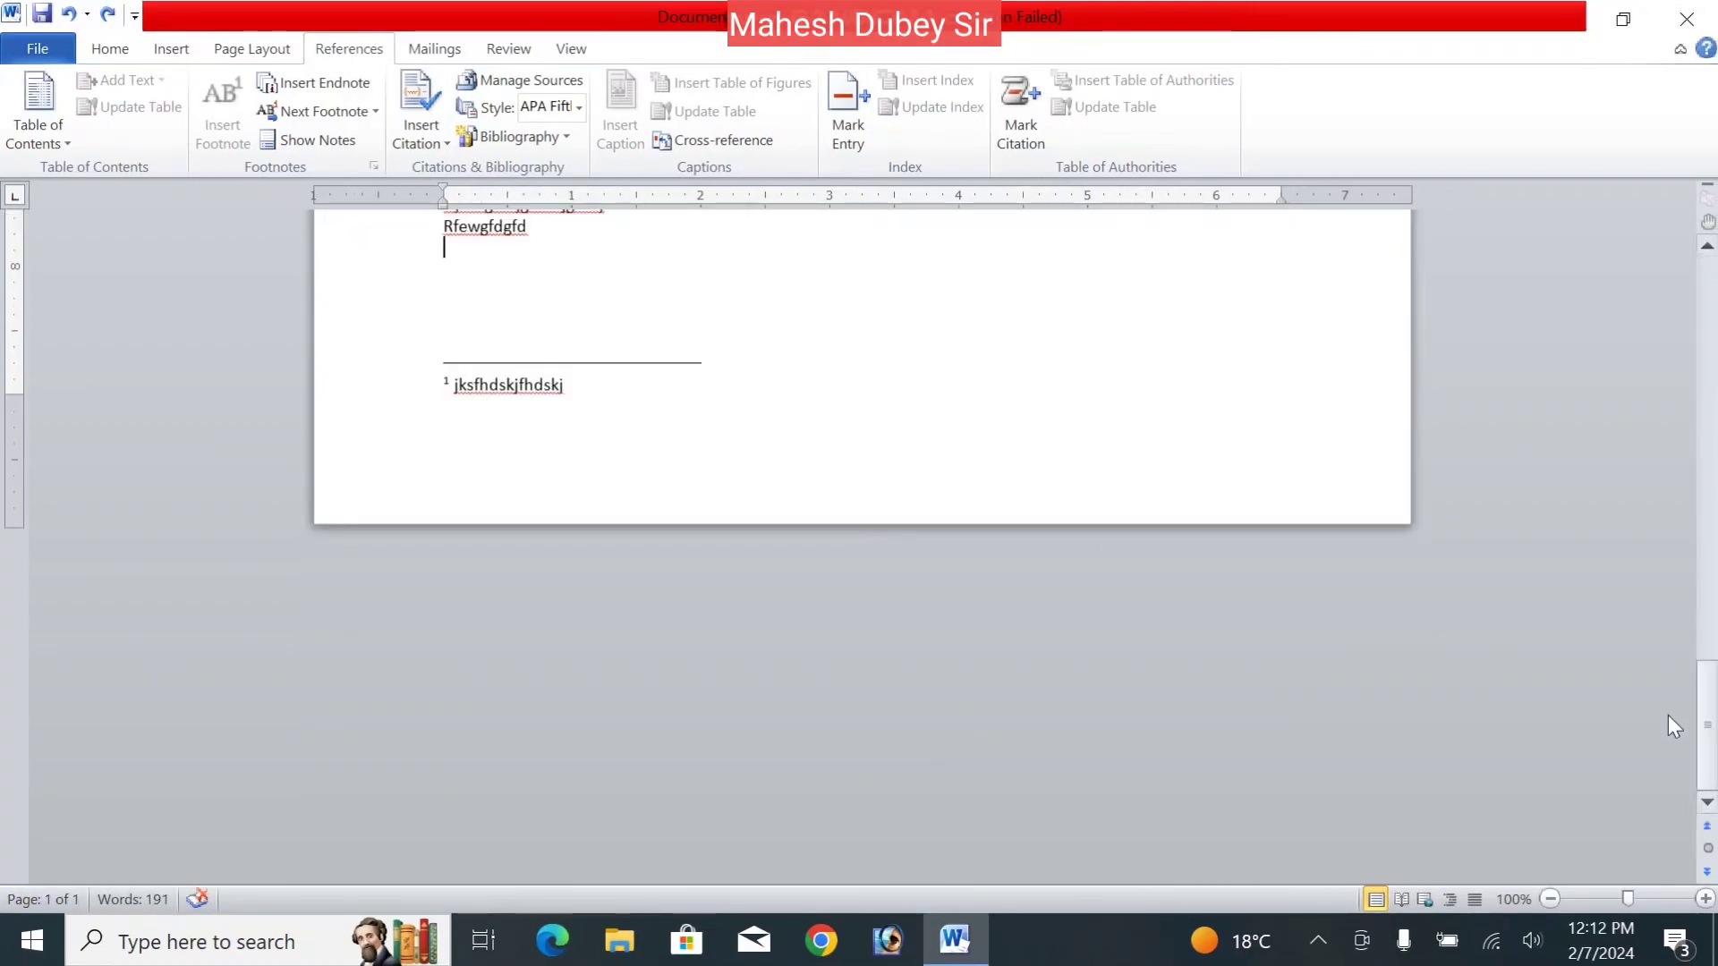
# - Insert a page break after the second sample paragraph, which ends in "specify directly."
pyautogui.moveTo(1707, 718); pyautogui.dragTo(1709, 668)
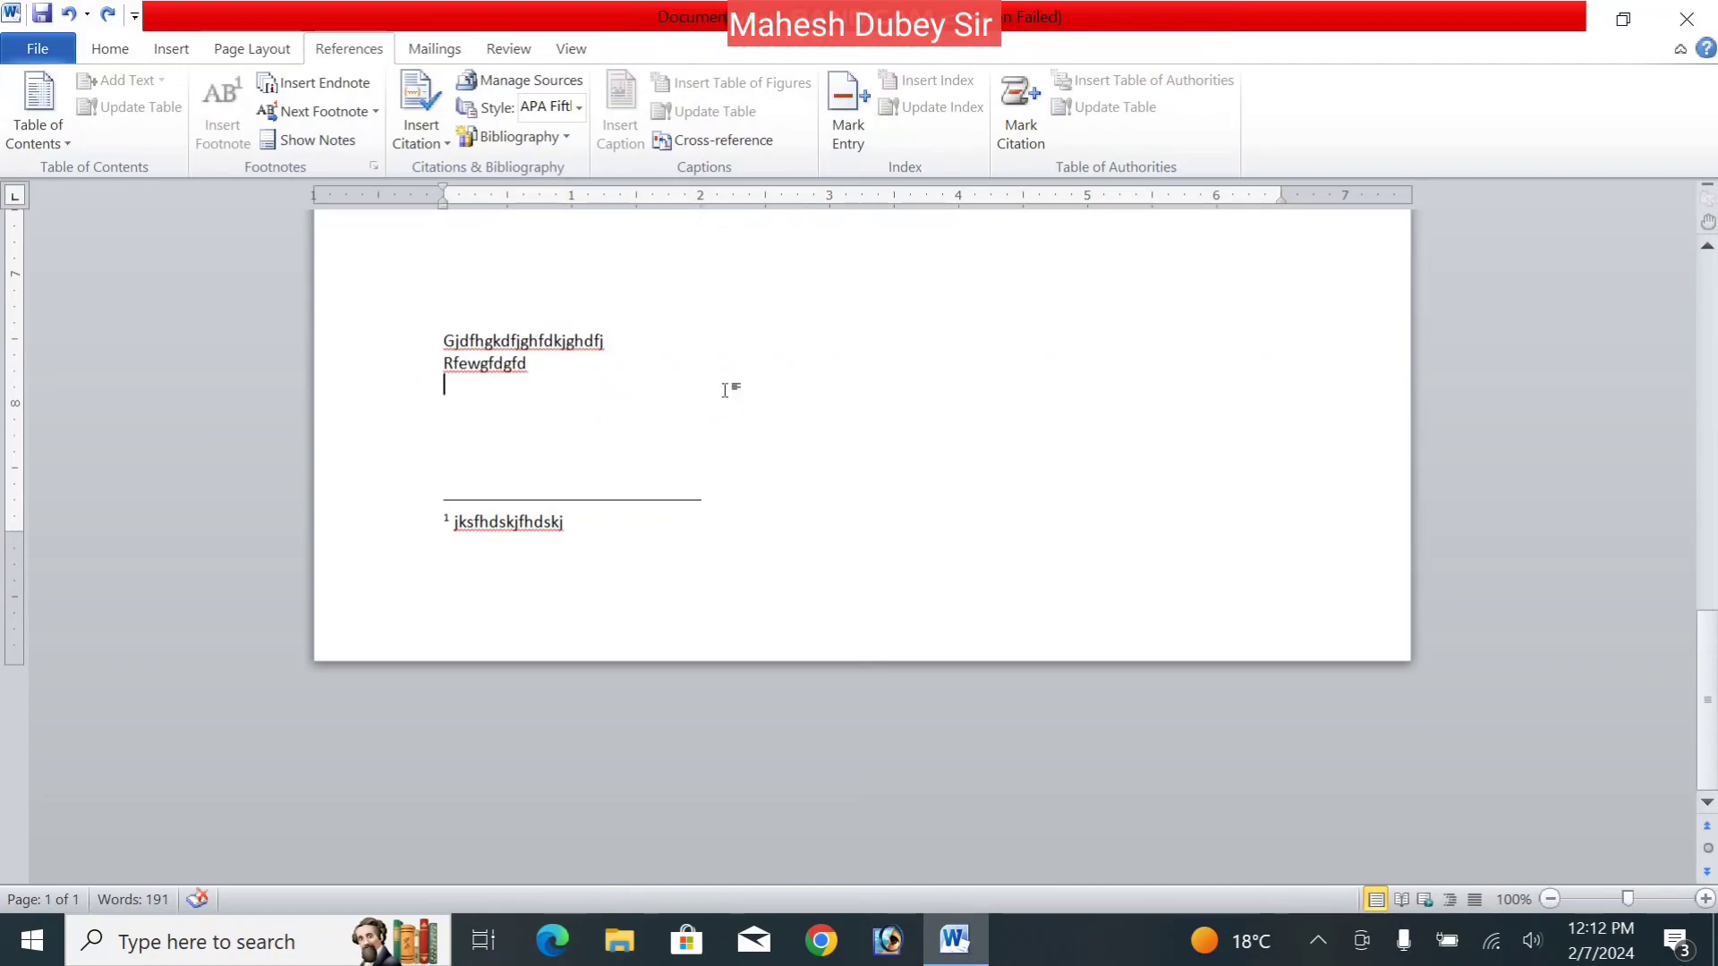
pyautogui.moveTo(1707, 640); pyautogui.dragTo(1693, 425)
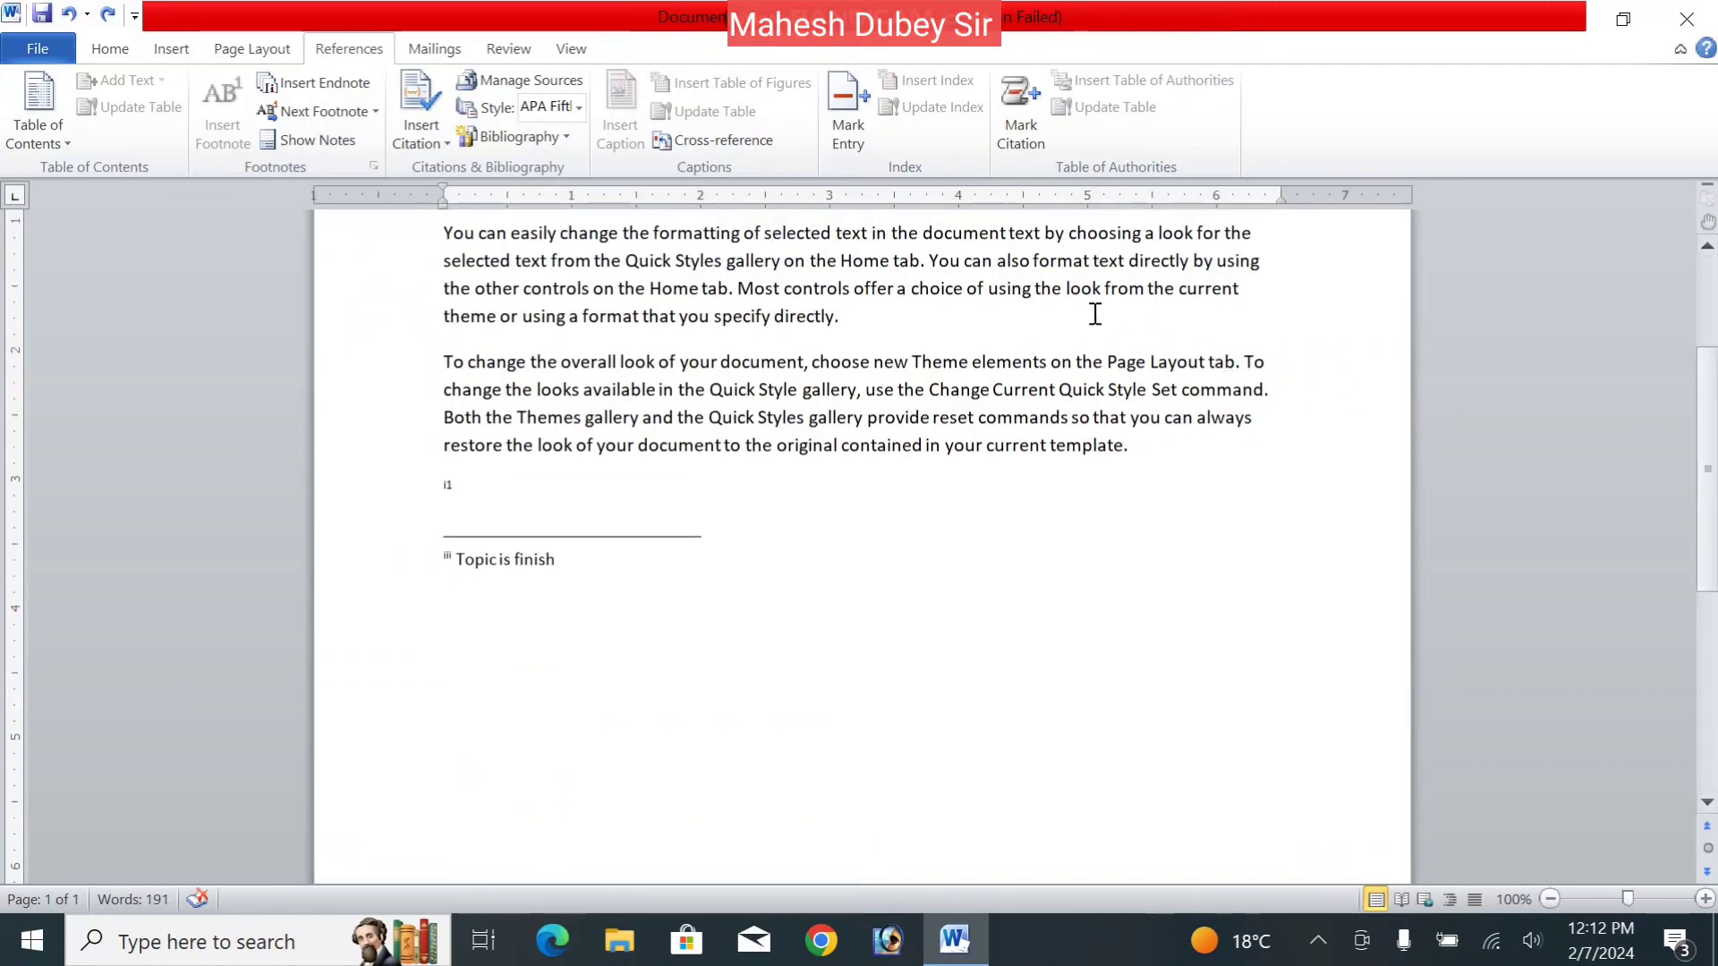
pyautogui.click(1067, 319)
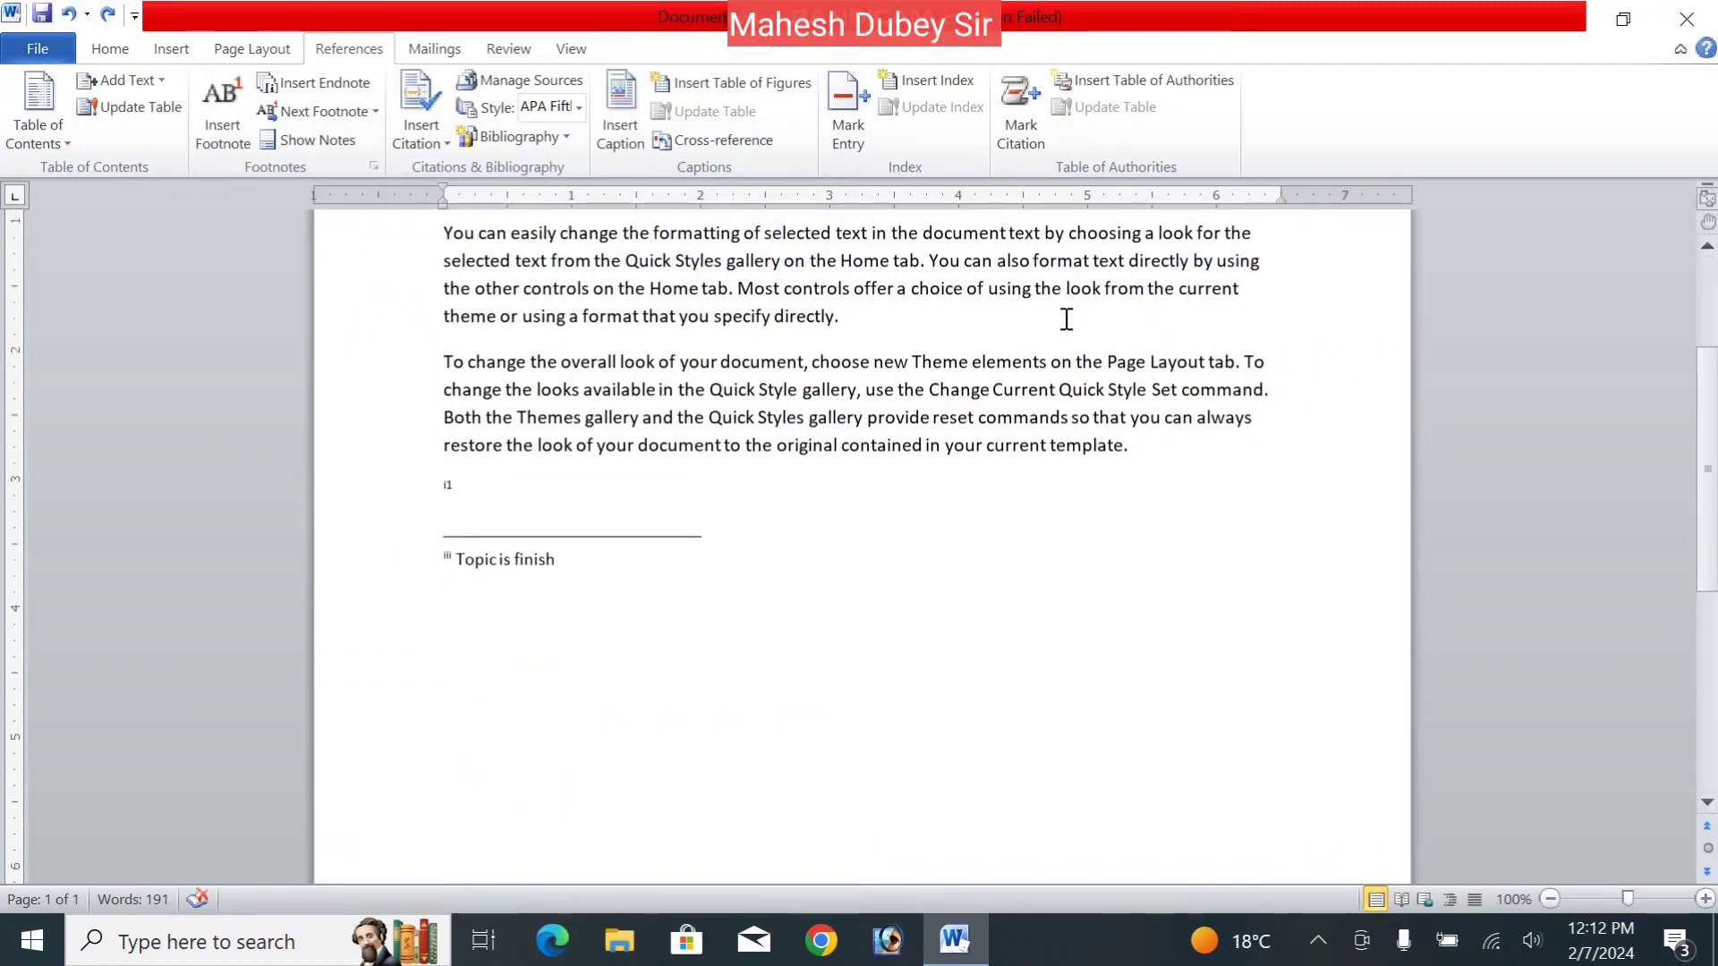
pyautogui.hotkey('ctrl', 'Return')
# - Insert a footnote reading "dkhfdkjfhdskjhfsdkj" at the end of the second paragraph, and insert an endnote without text after the page break
pyautogui.moveTo(1707, 498); pyautogui.dragTo(1668, 340)
pyautogui.click(884, 582)
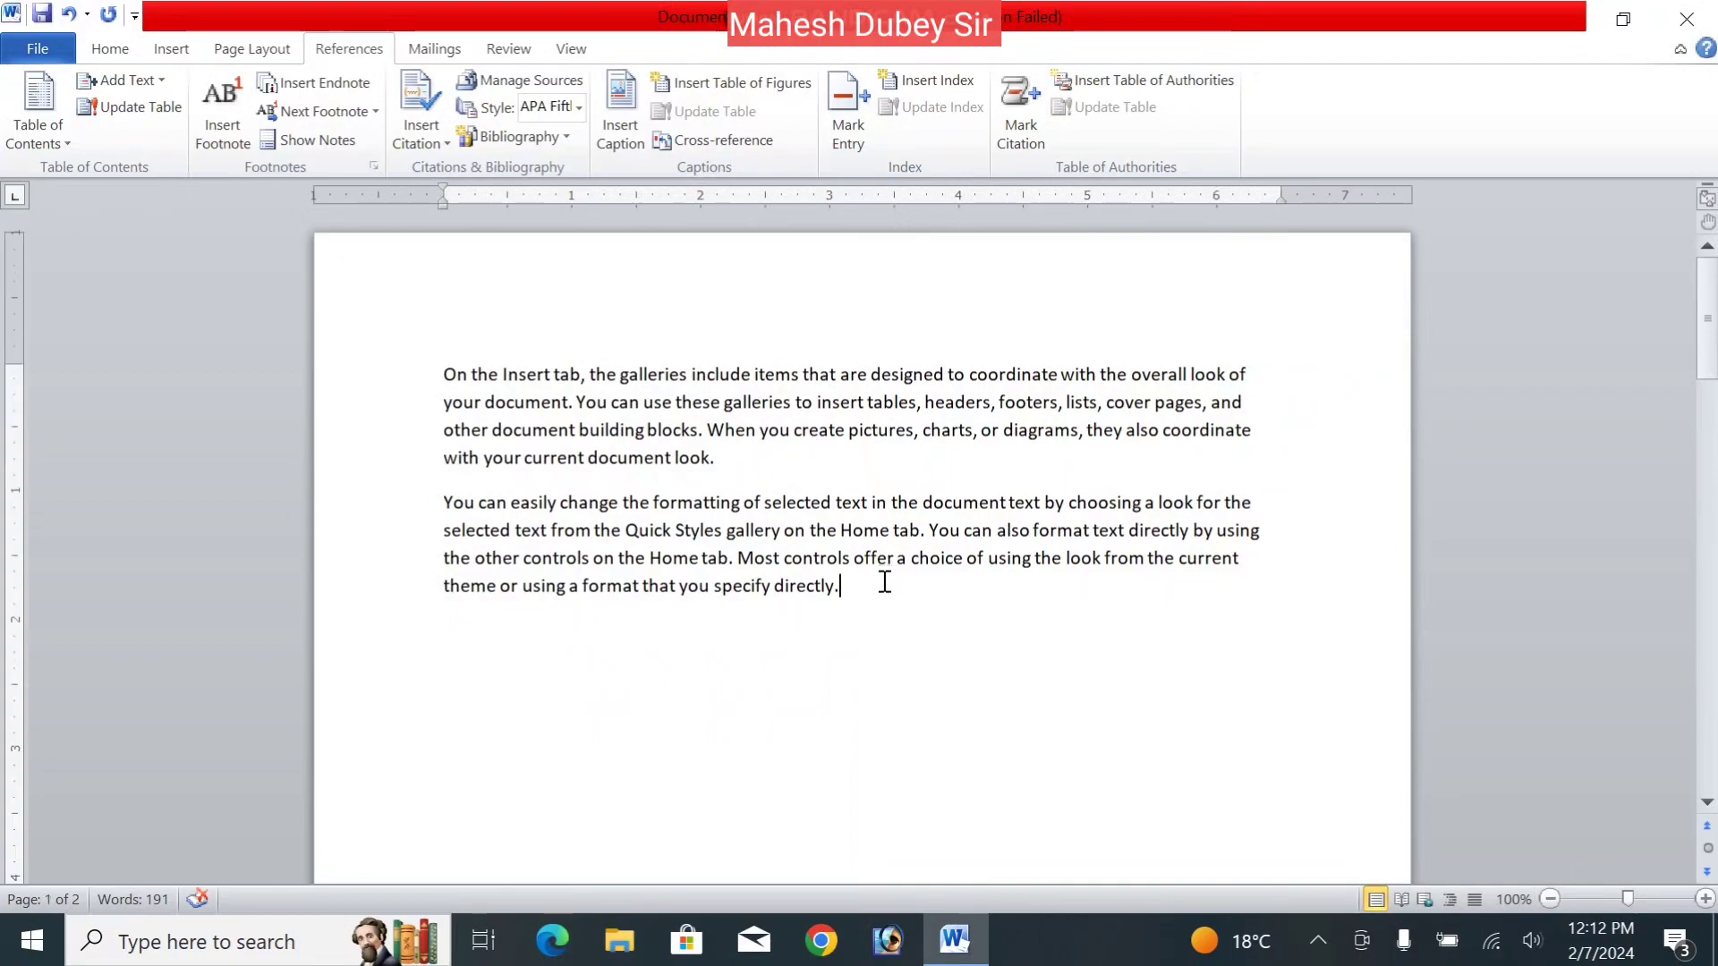
pyautogui.click(240, 95)
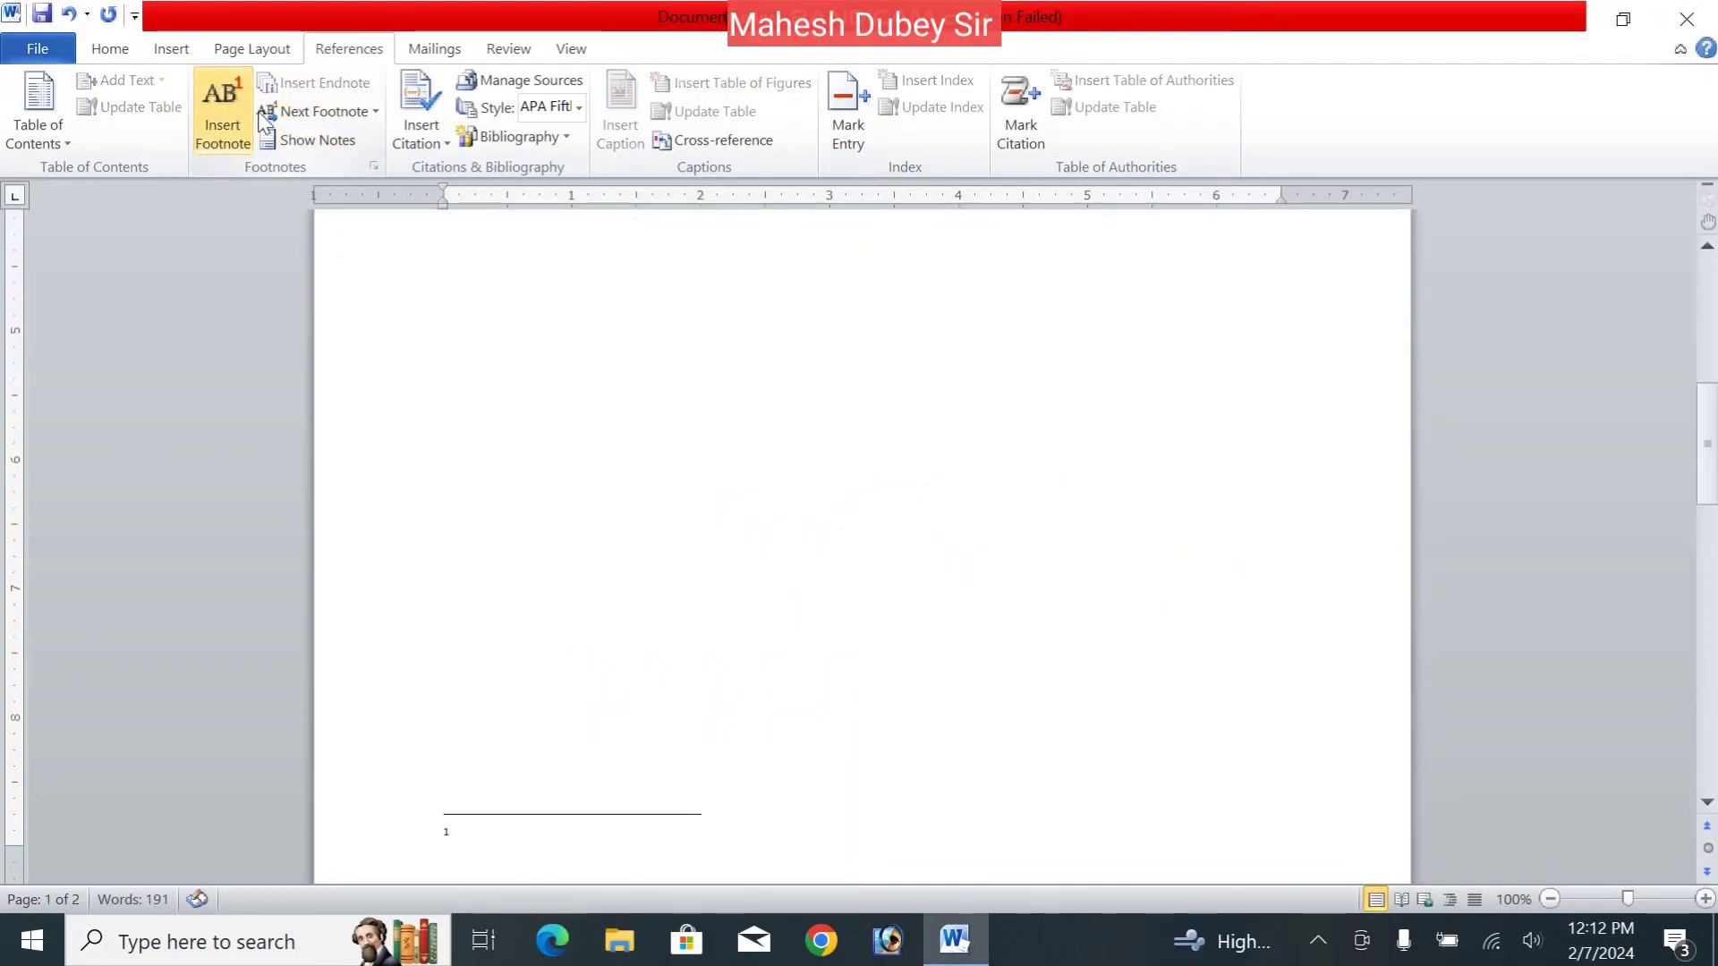
pyautogui.write('dkhfdkjfhdskjhf')
pyautogui.write('dskj')
pyautogui.click(909, 492)
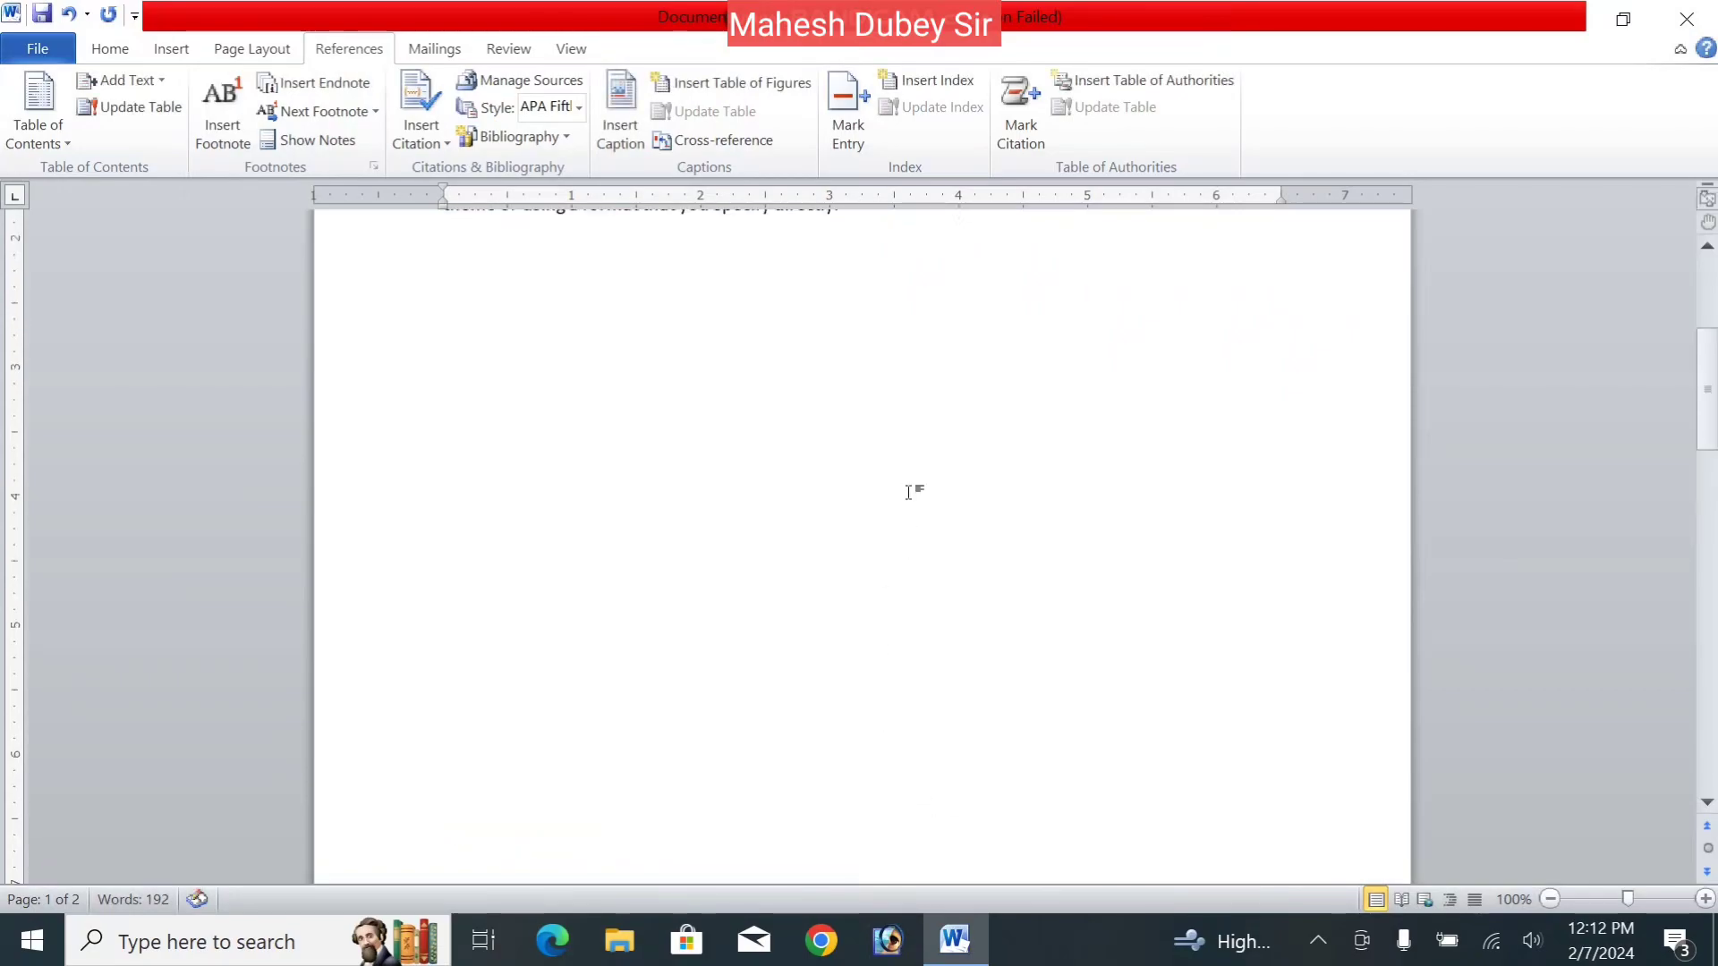
pyautogui.click(319, 84)
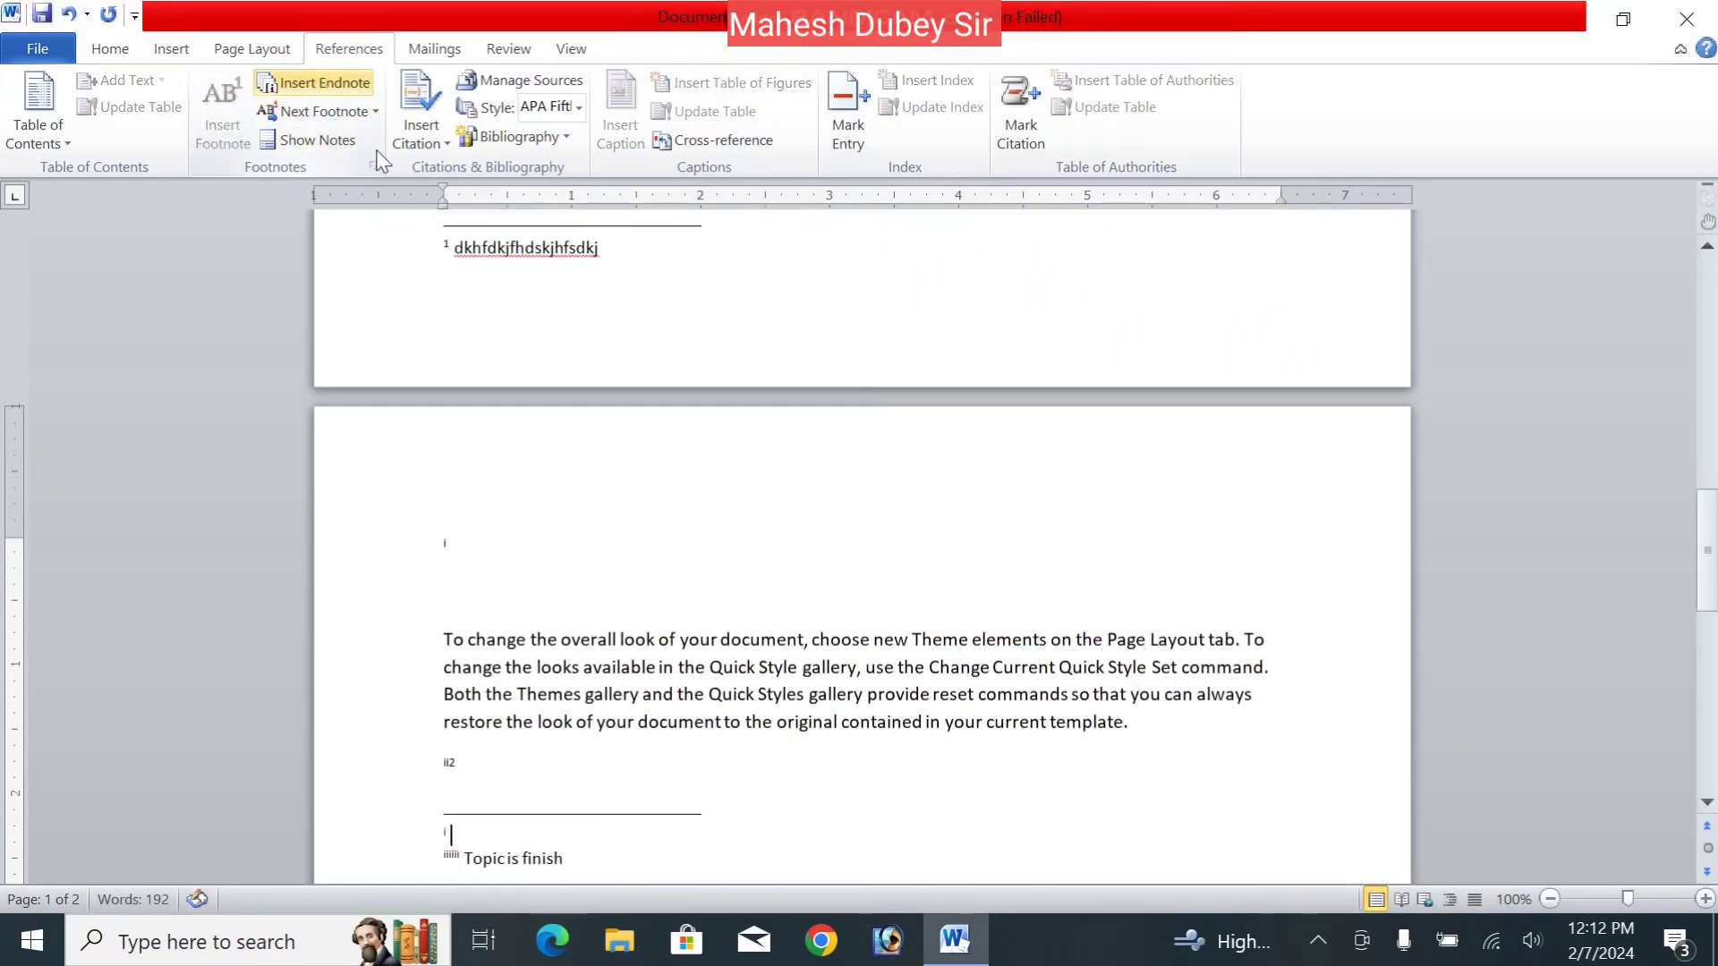
# - Go from the second paragraph on the first page to the next footnote's reference mark
pyautogui.moveTo(1706, 549); pyautogui.dragTo(1699, 320)
pyautogui.click(781, 542)
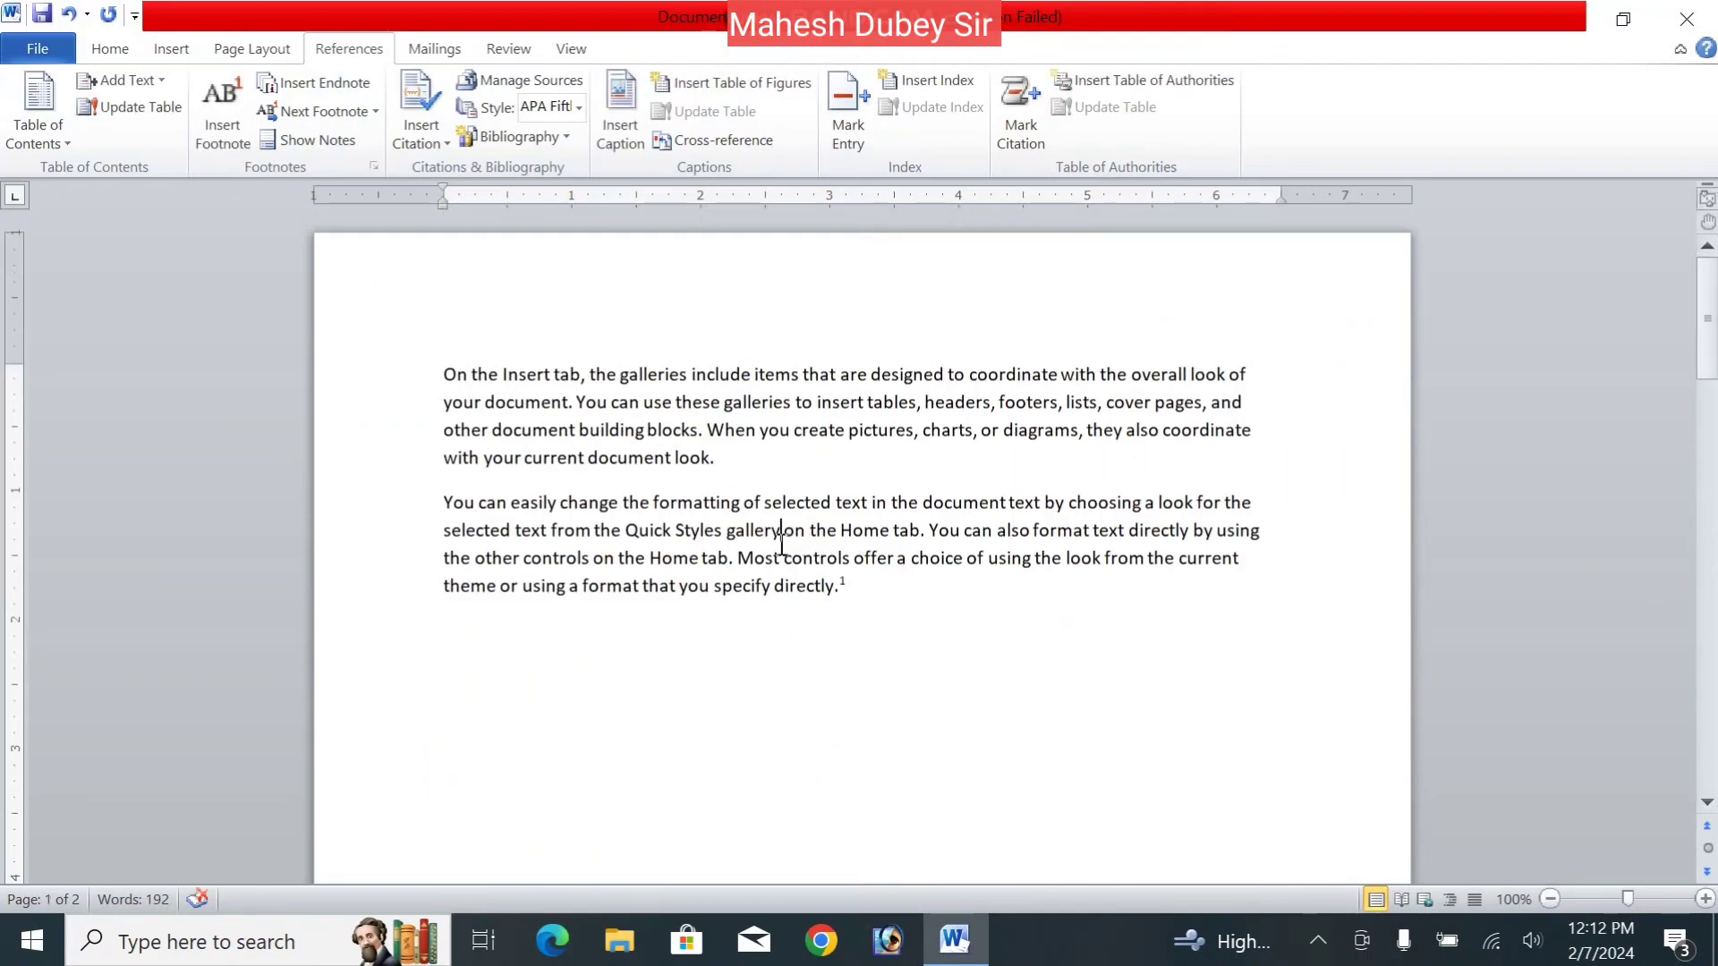
pyautogui.click(358, 121)
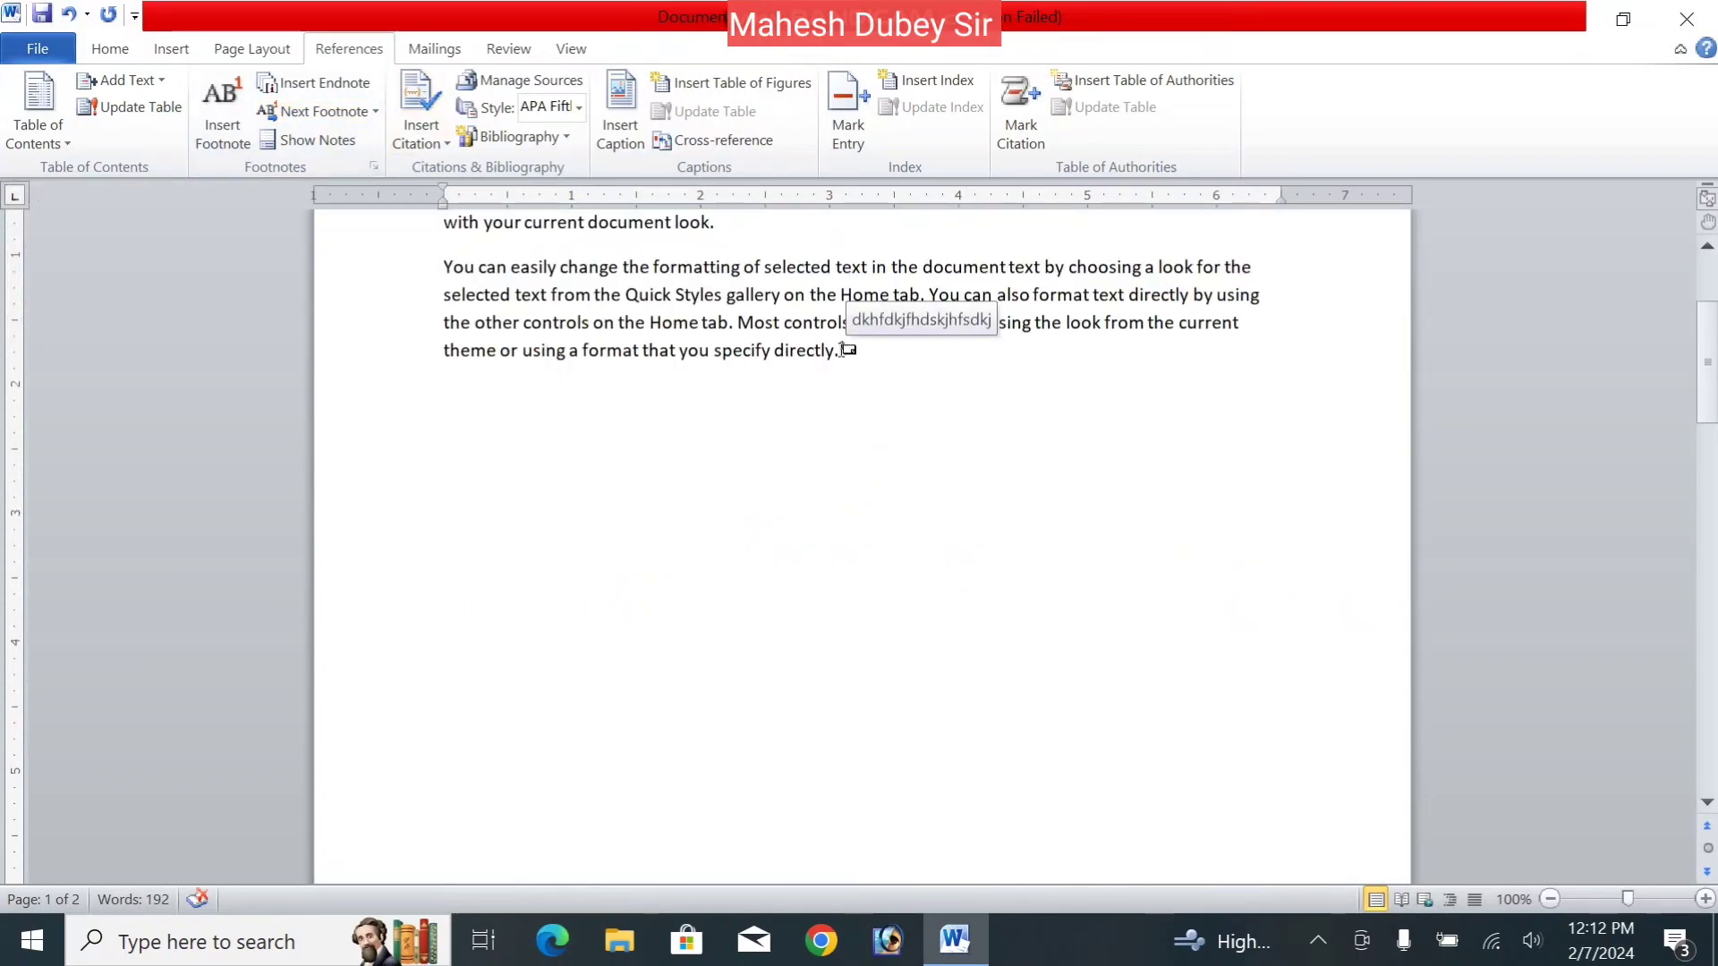
# - Go to the next footnote's reference mark on the second page and show its note in the footnote area
pyautogui.click(304, 111)
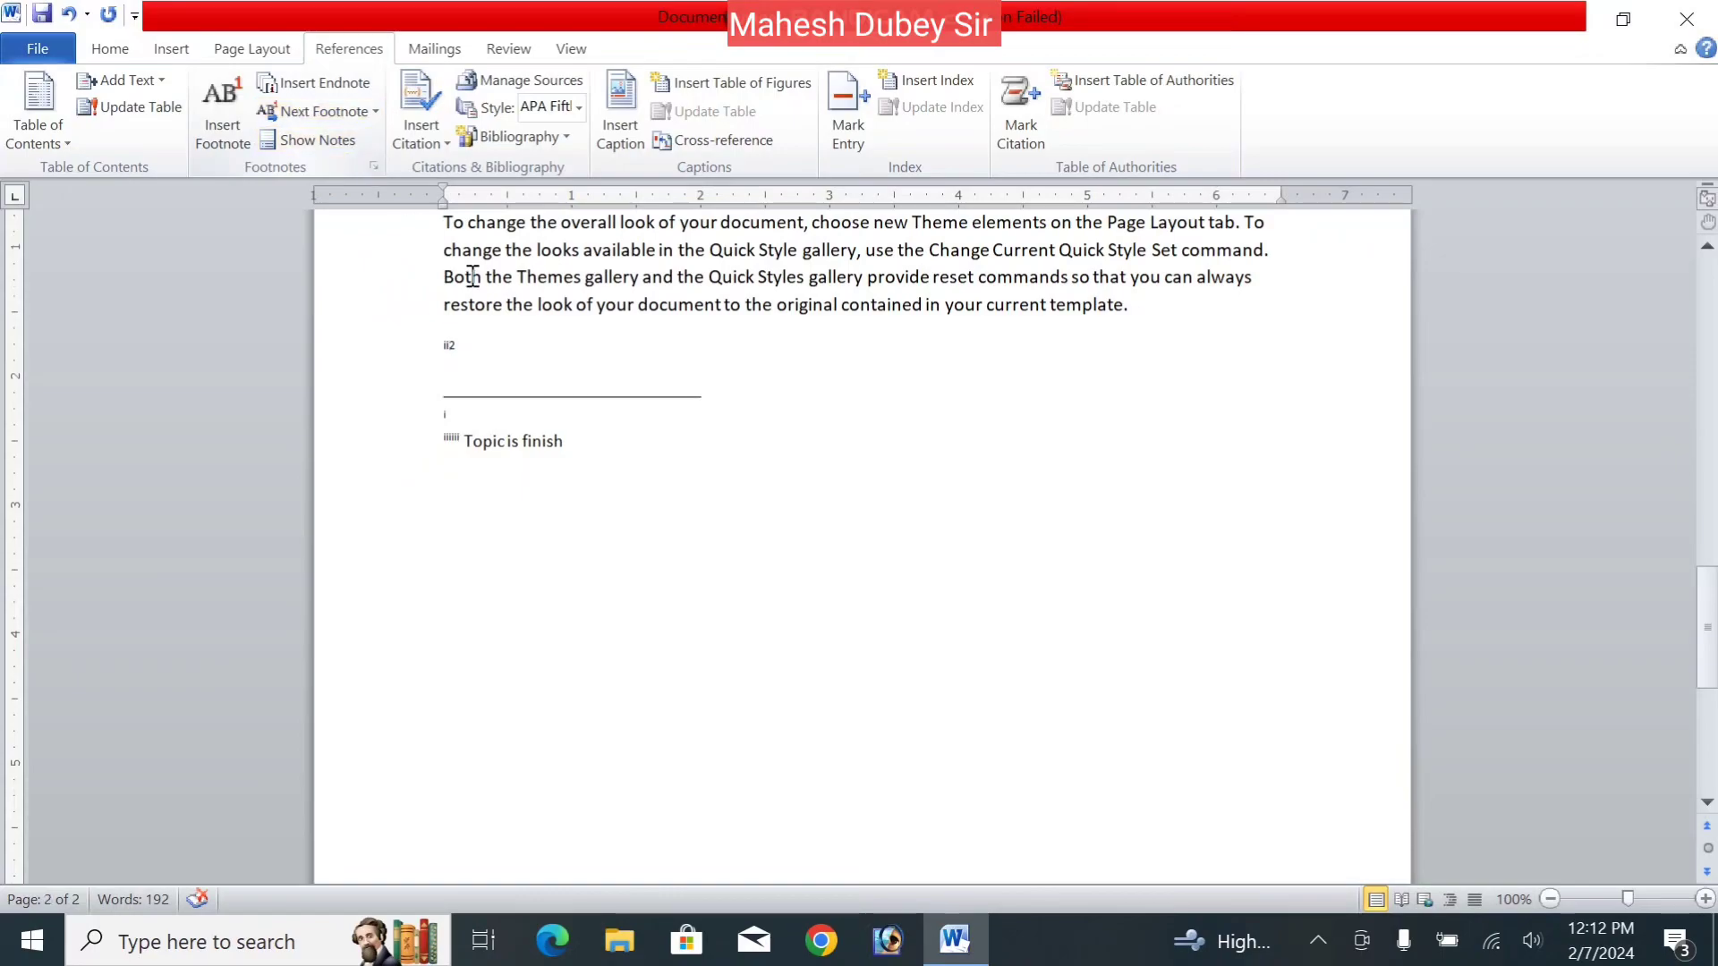
pyautogui.moveTo(455, 342)
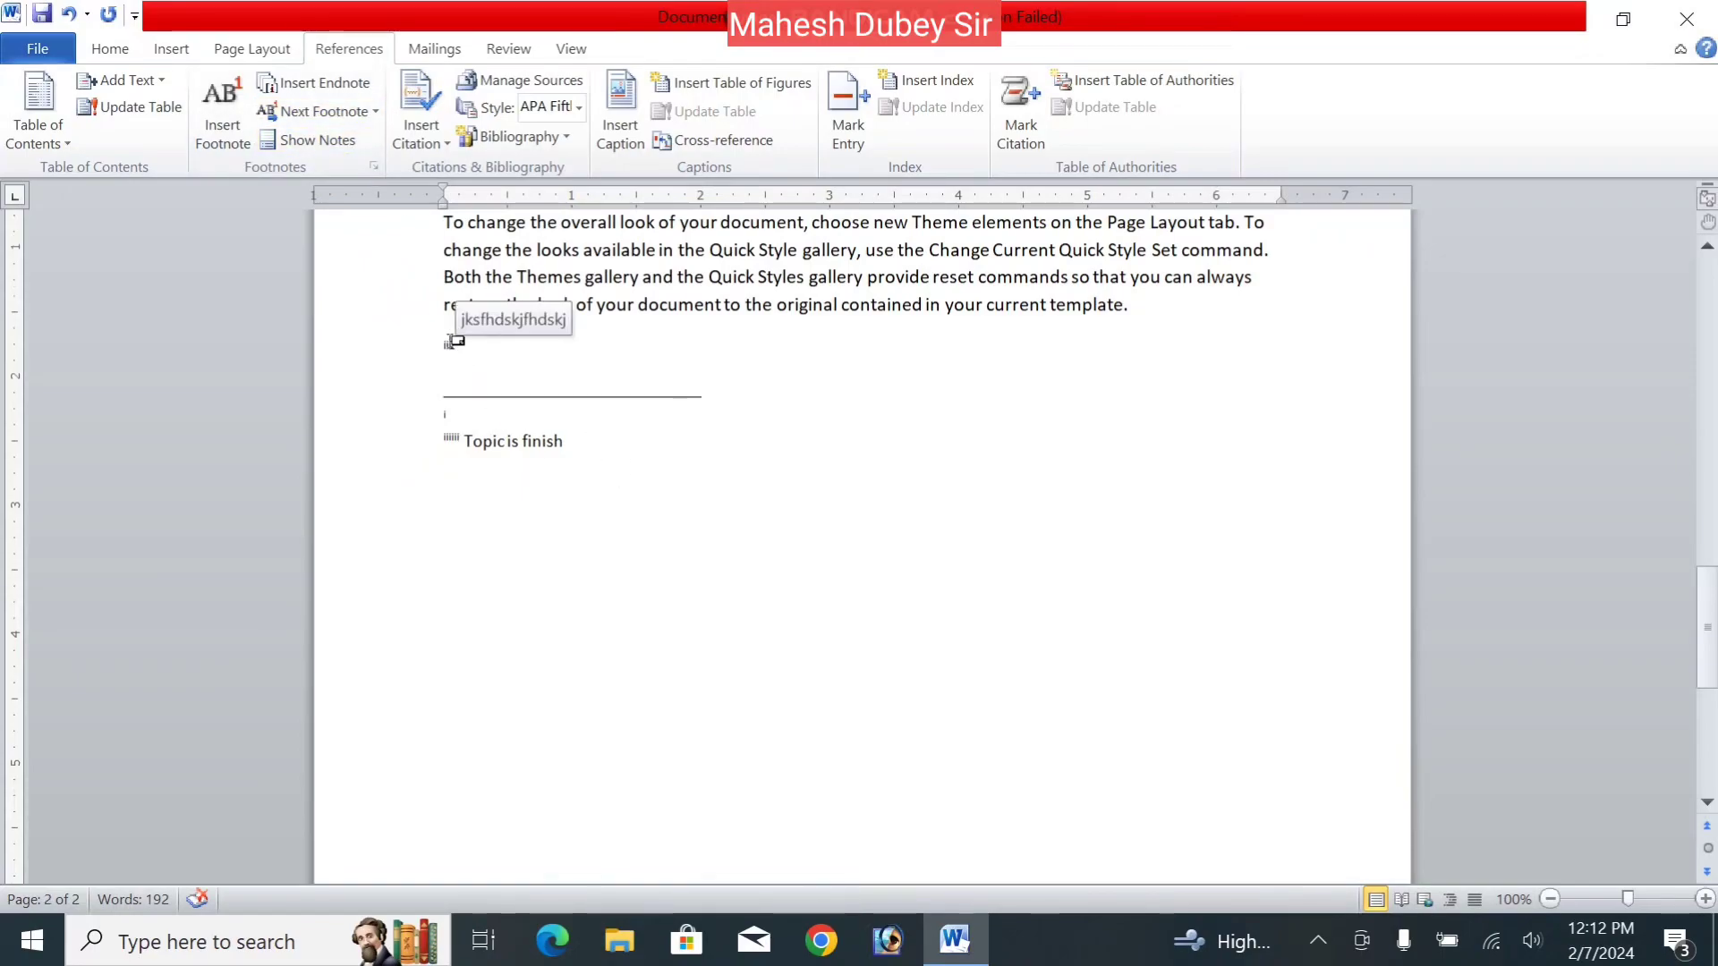
pyautogui.click(347, 152)
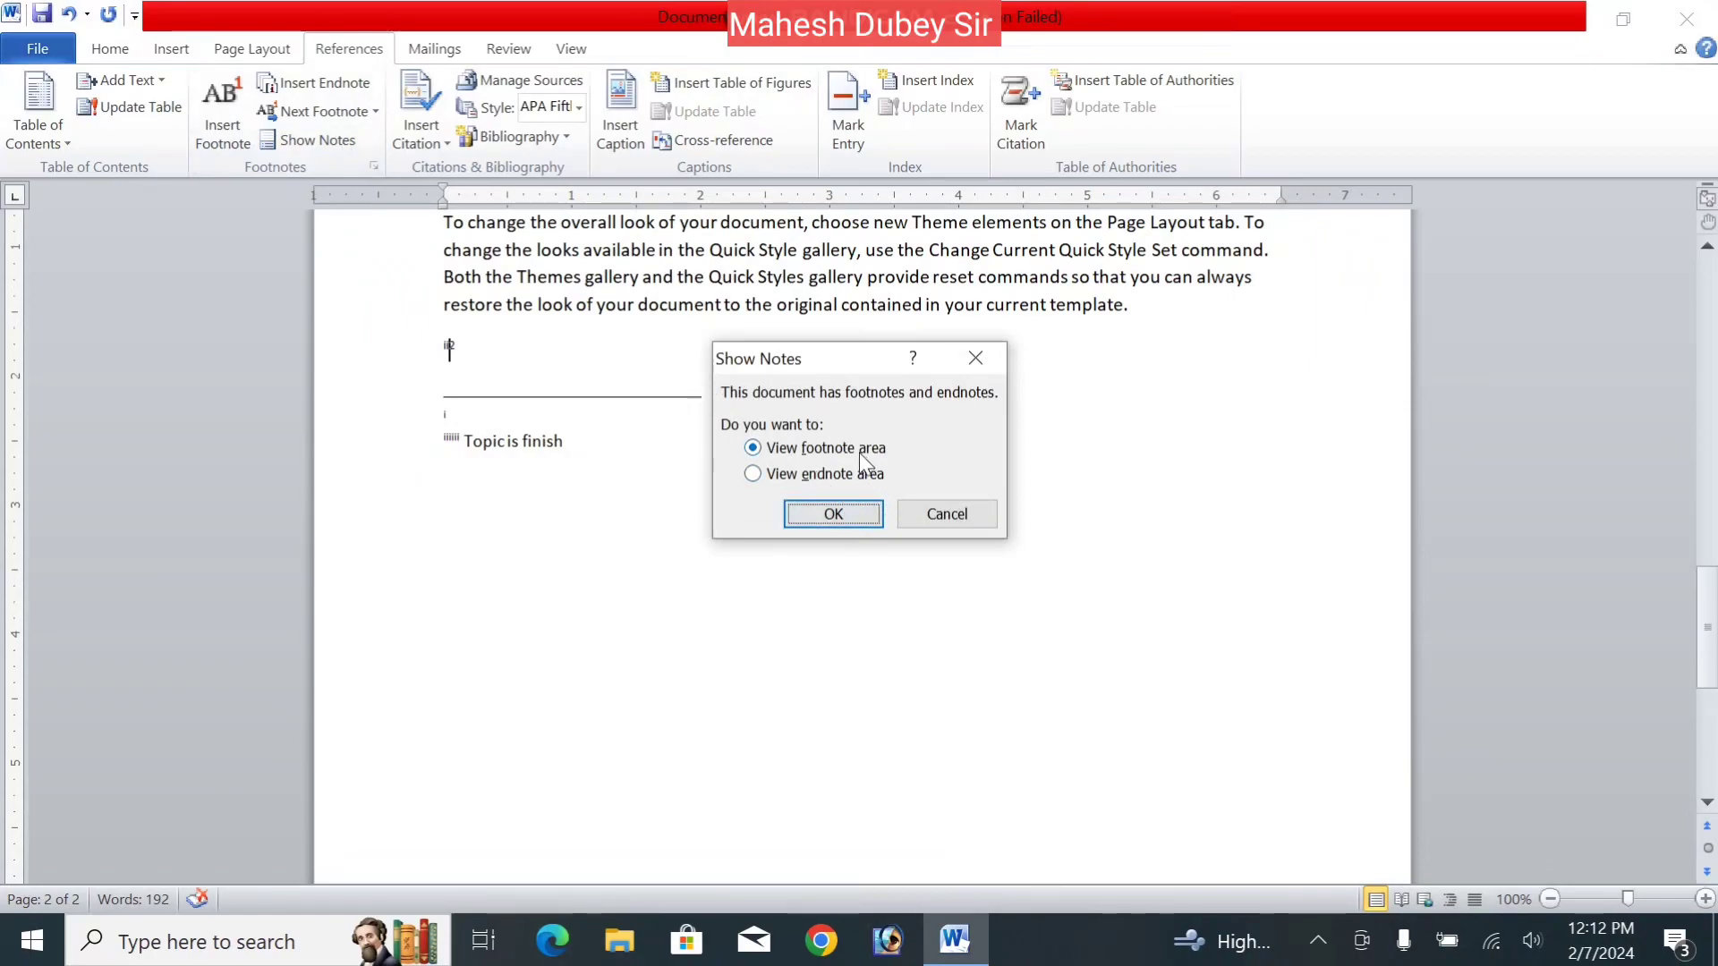
pyautogui.click(836, 512)
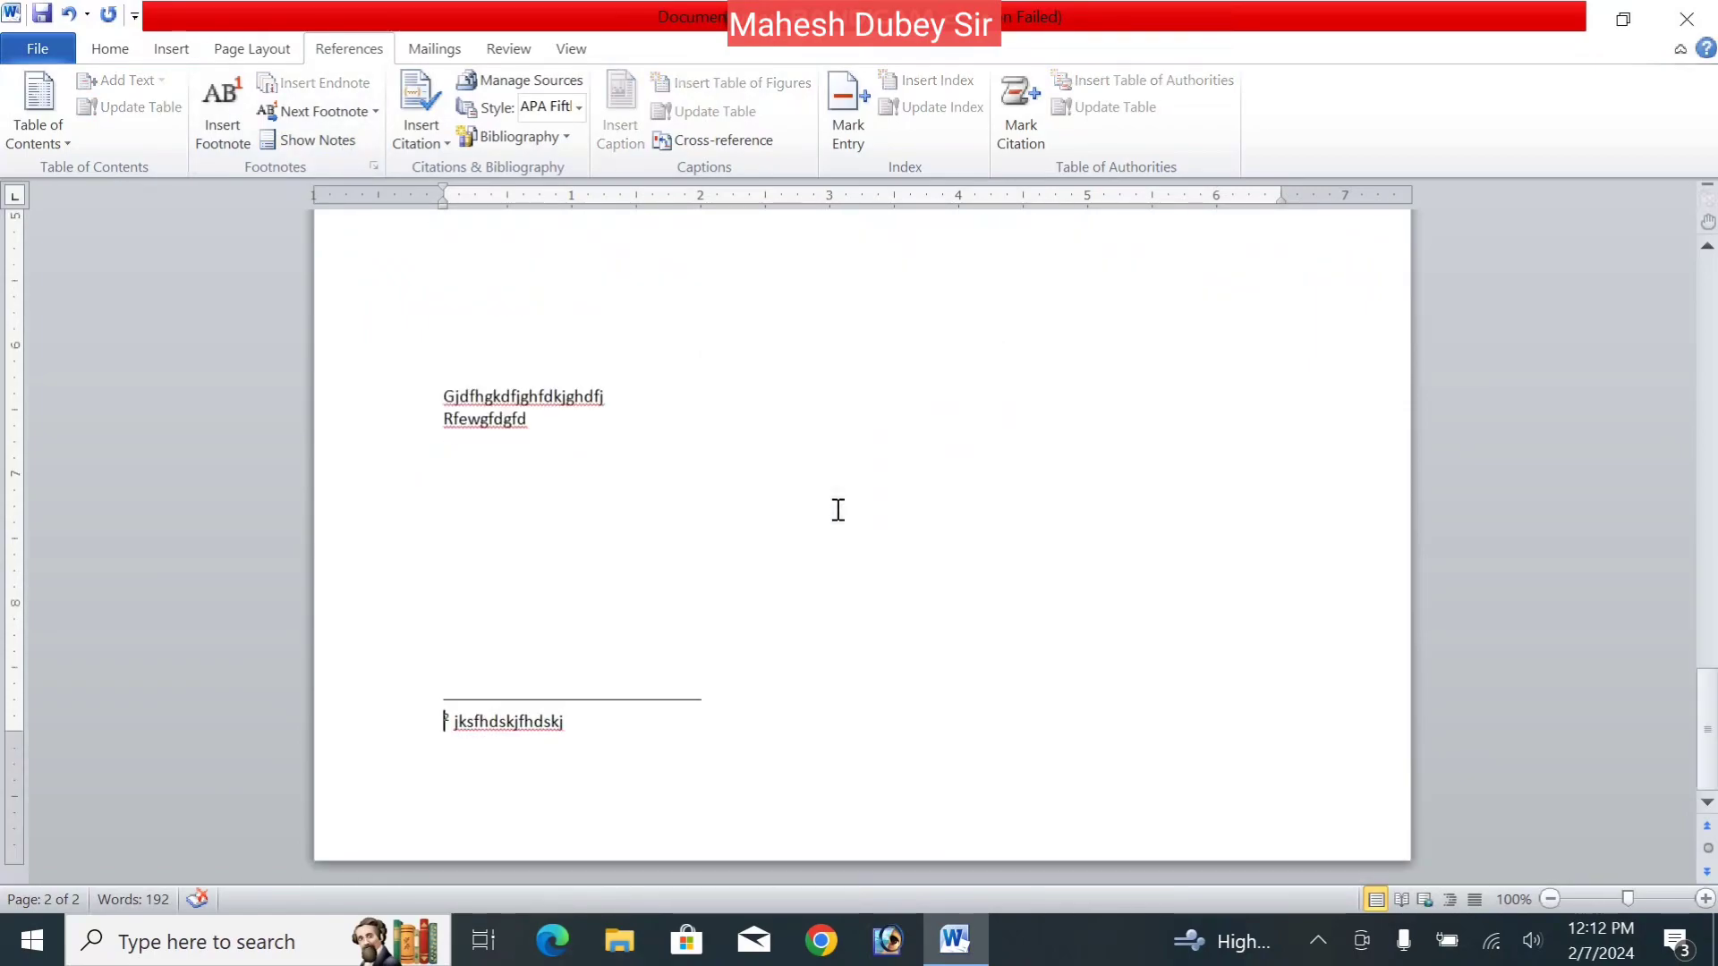
# - Return from the footnote area to the reference mark in the text, and show the endnote area
pyautogui.click(338, 143)
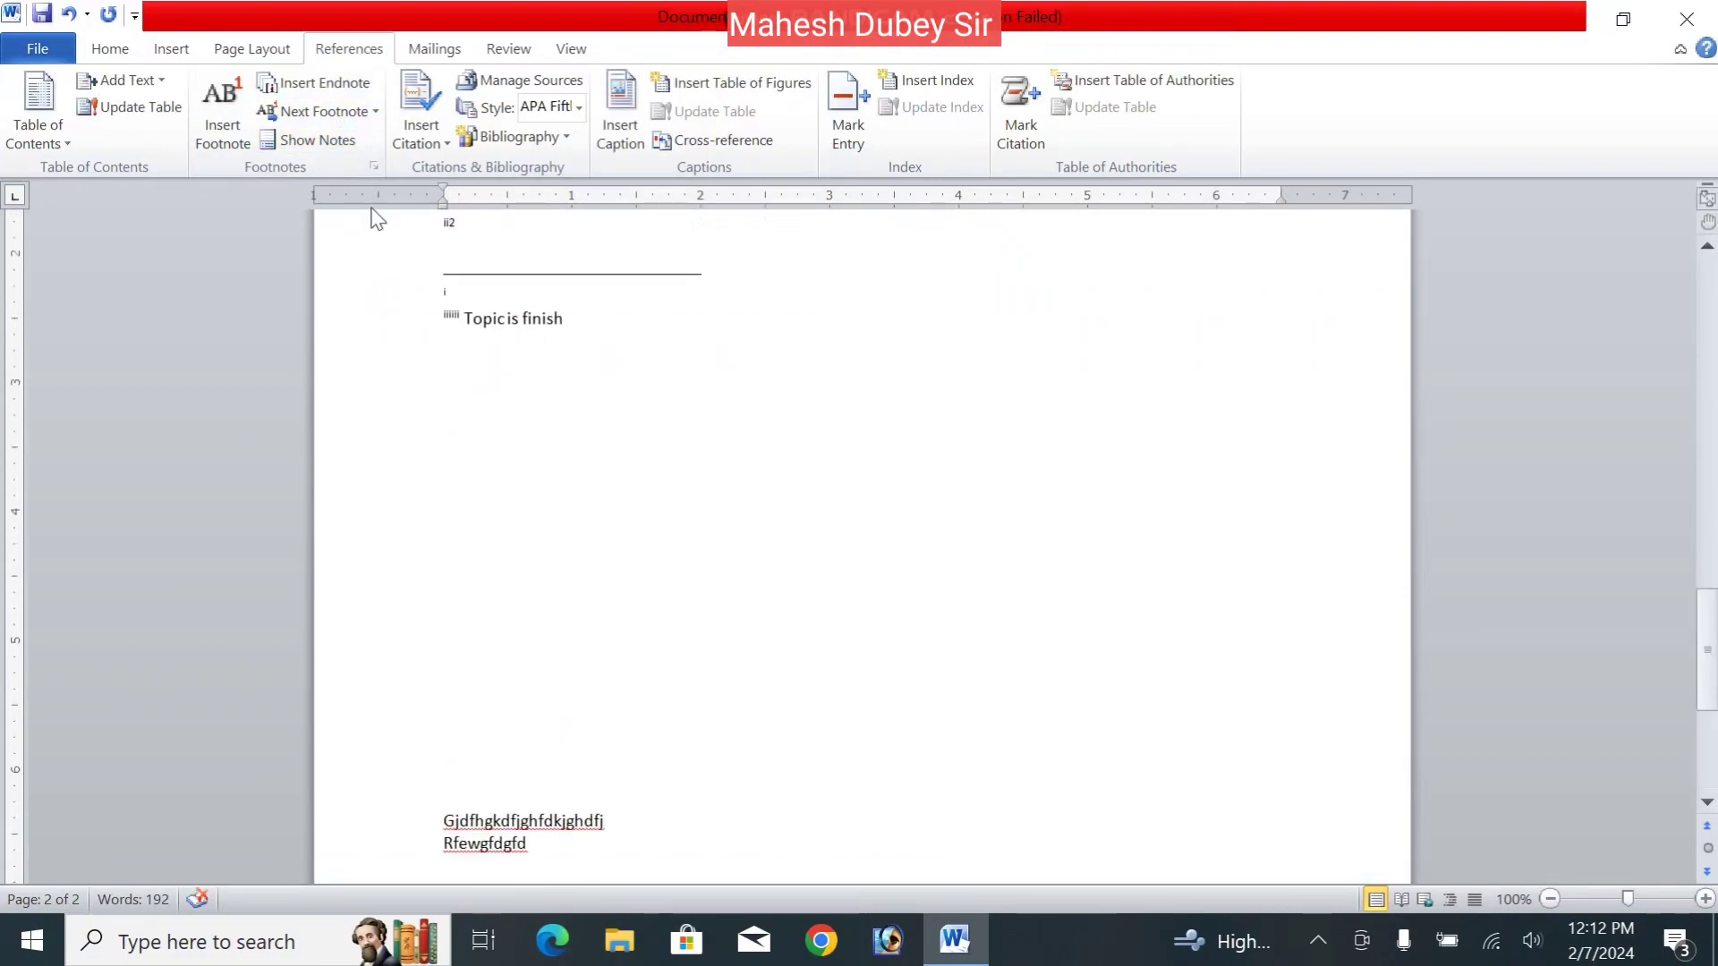
pyautogui.click(338, 143)
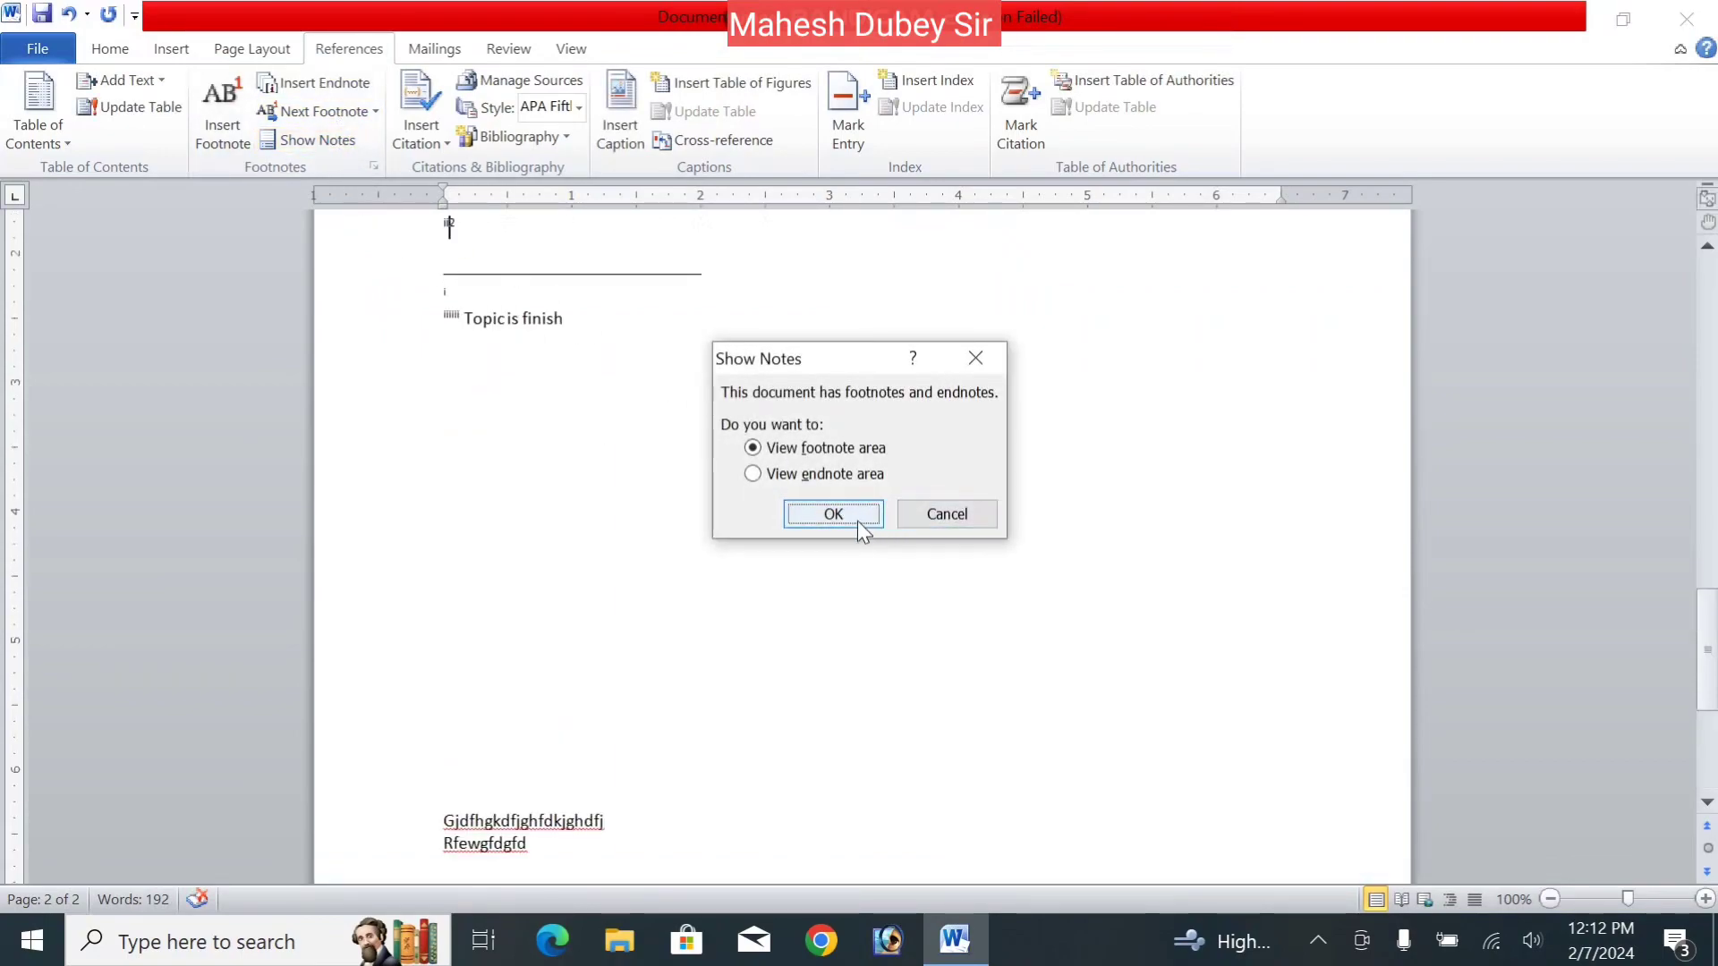
pyautogui.click(813, 476)
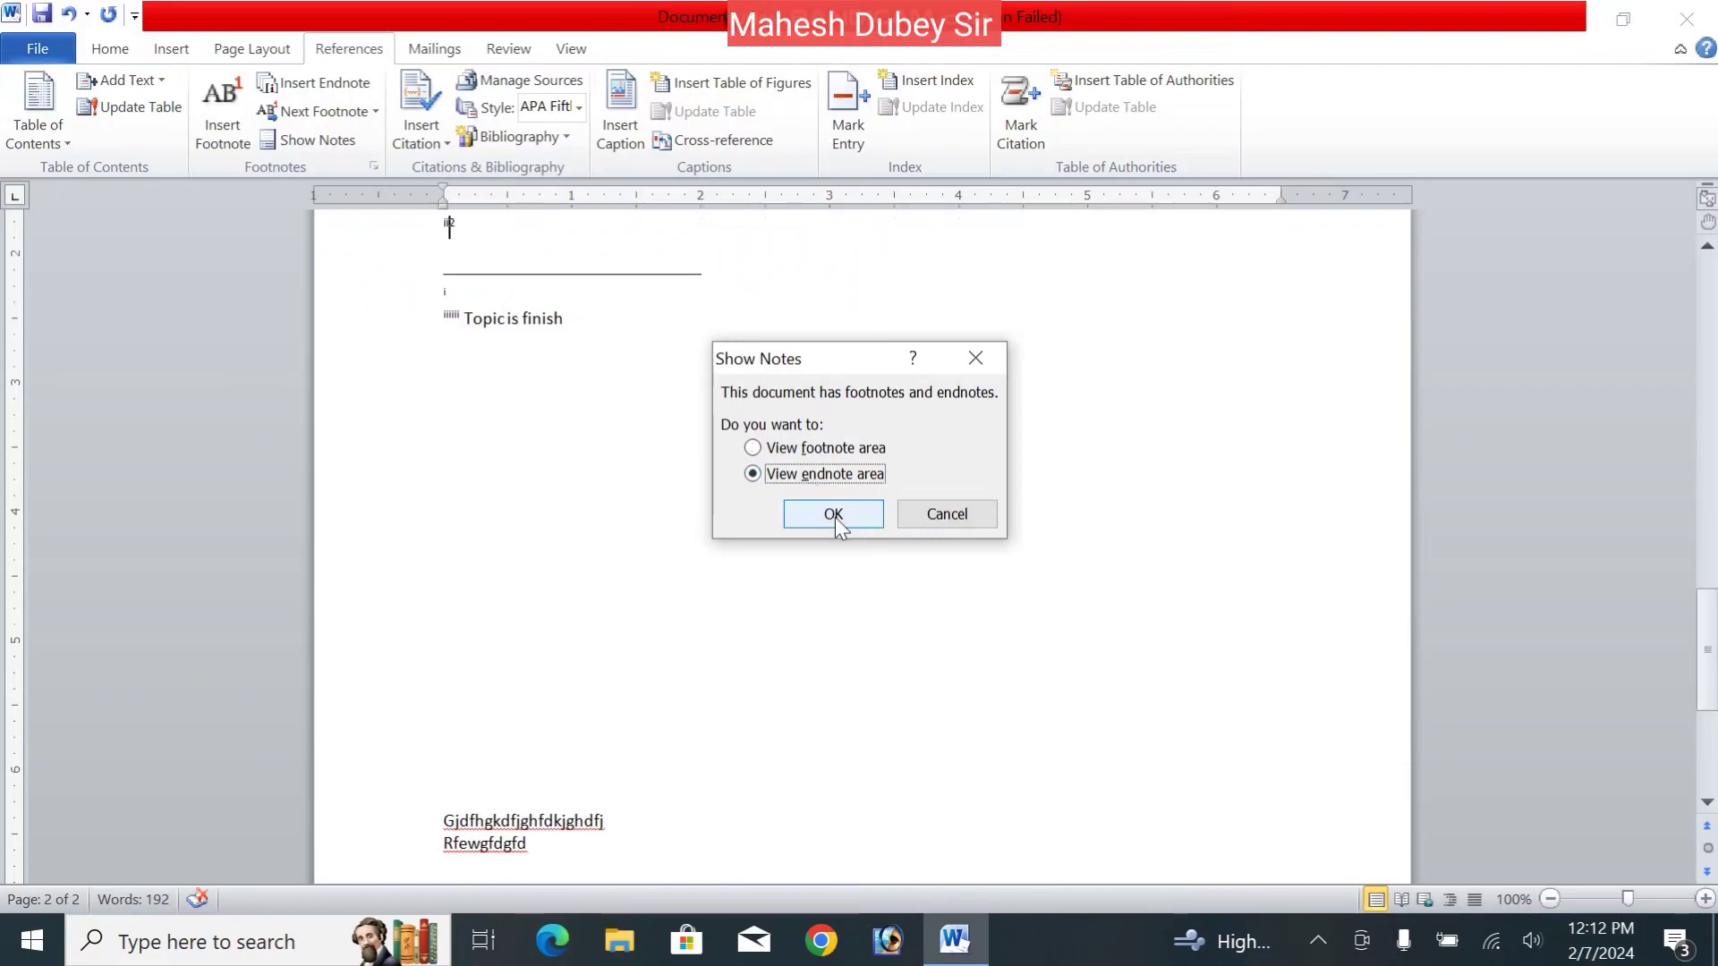
pyautogui.click(833, 514)
# - Return to the first page and place the cursor on the empty line below the second paragraph
pyautogui.moveTo(1707, 631); pyautogui.dragTo(1596, 381)
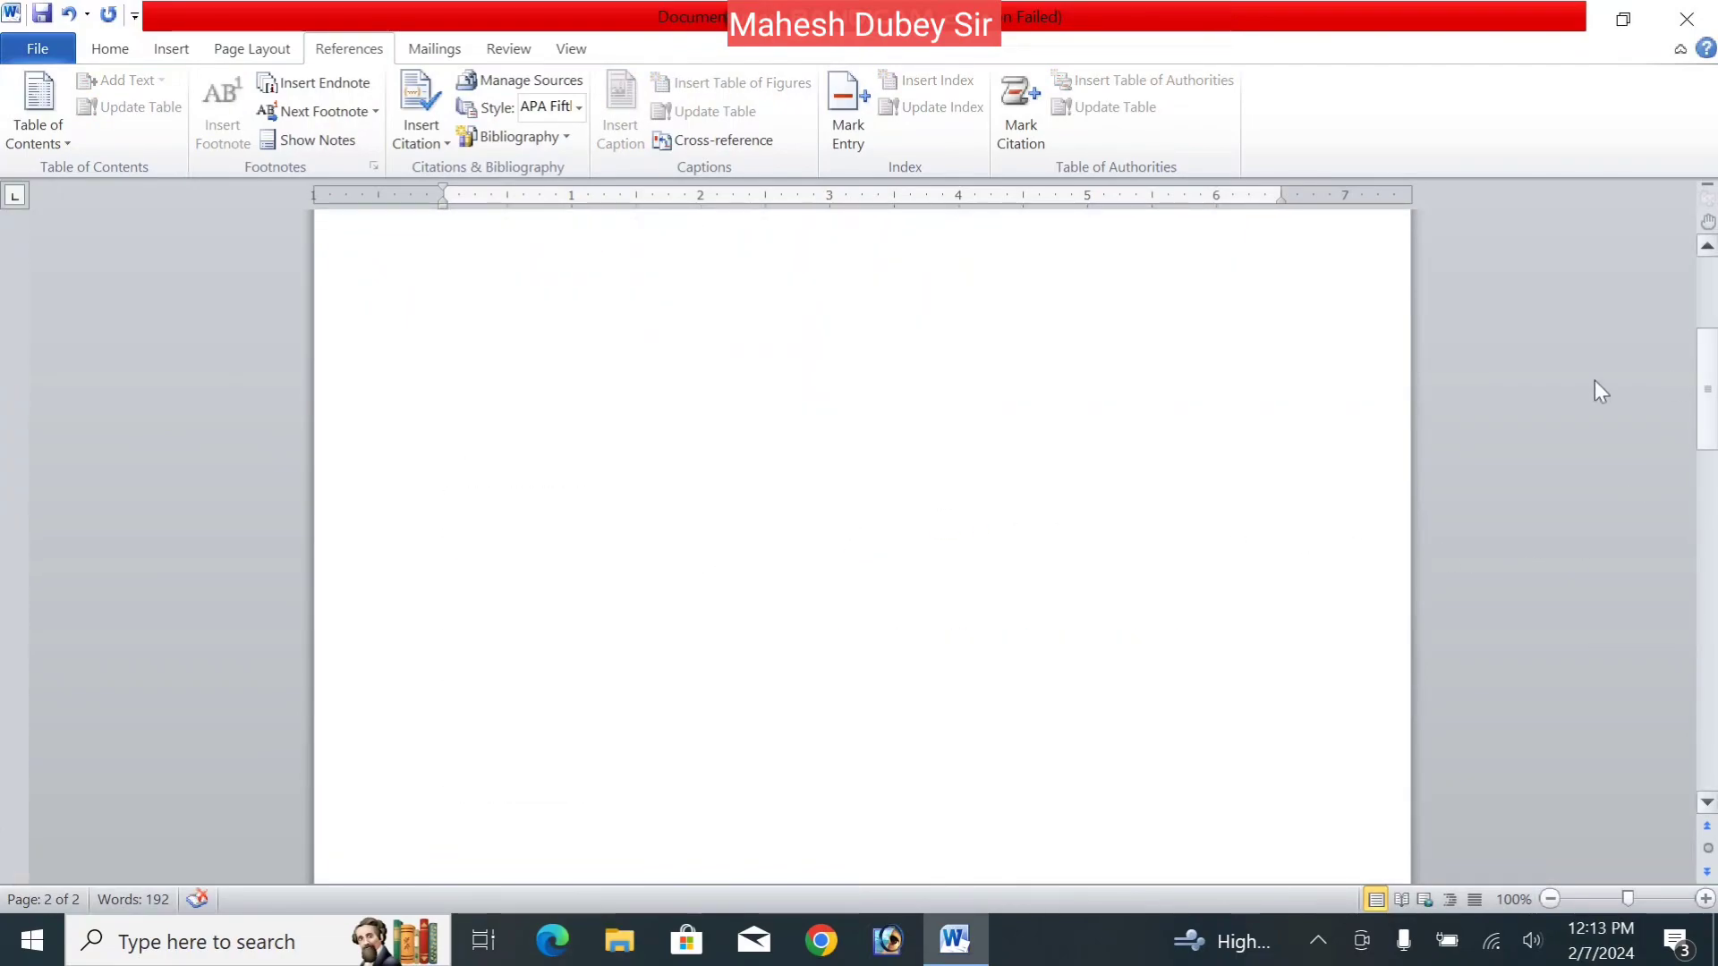
pyautogui.click(763, 487)
pyautogui.moveTo(1709, 427); pyautogui.dragTo(1706, 300)
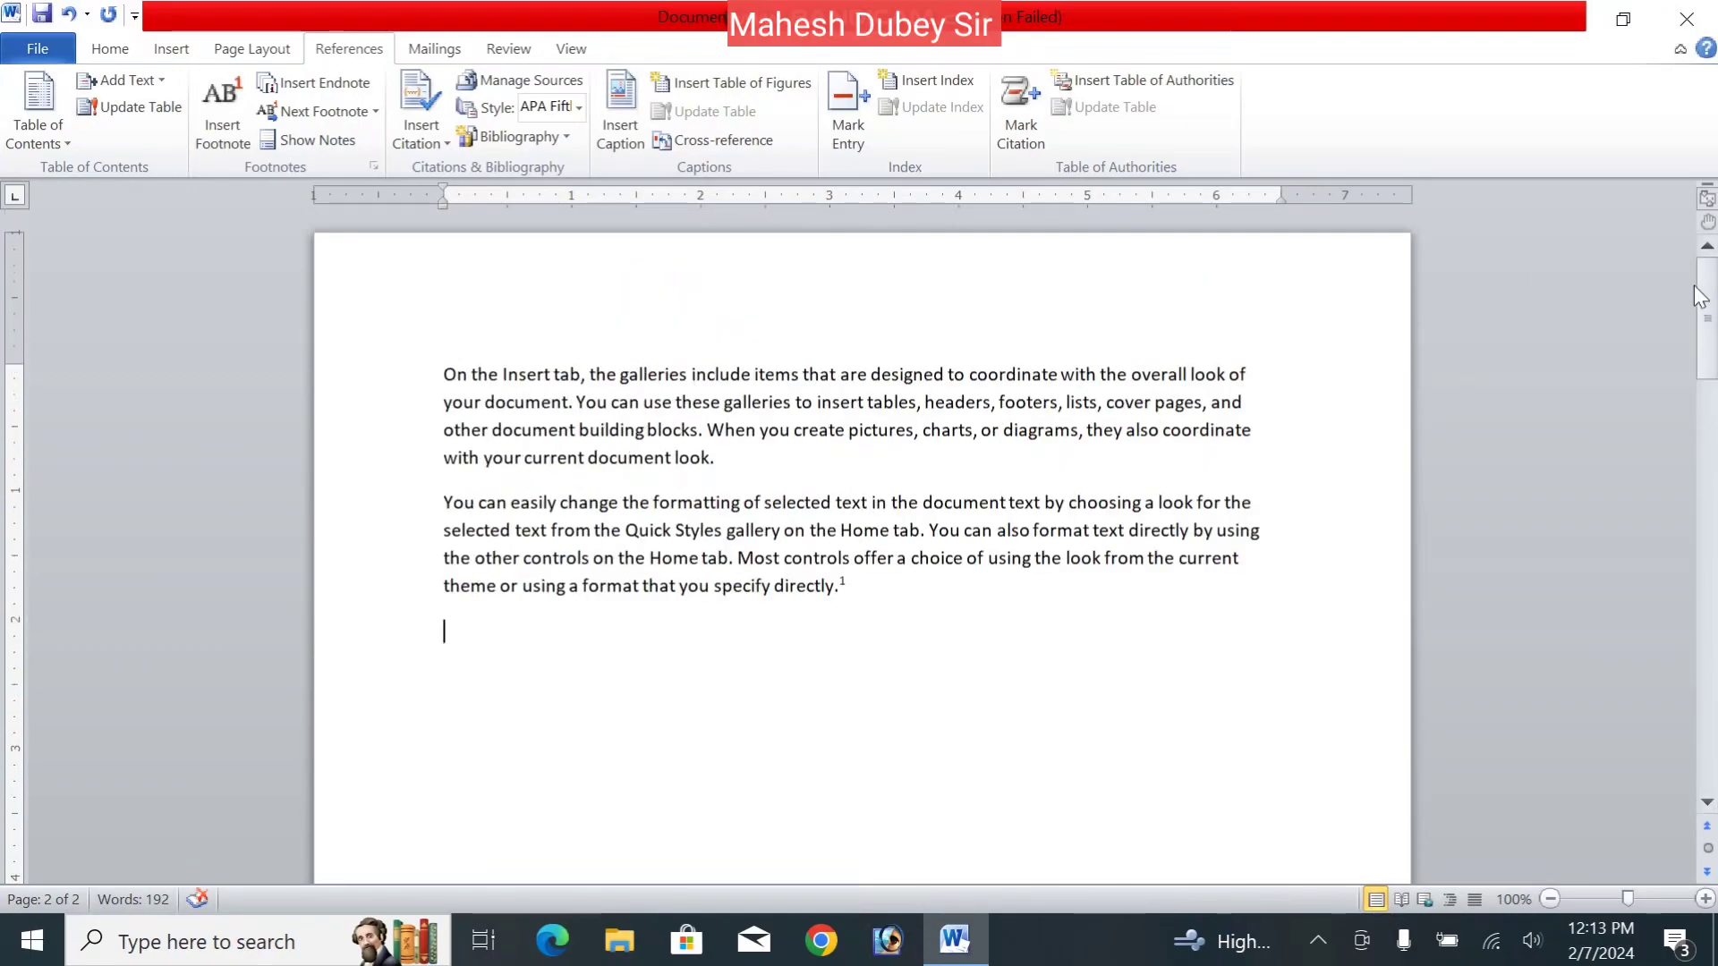